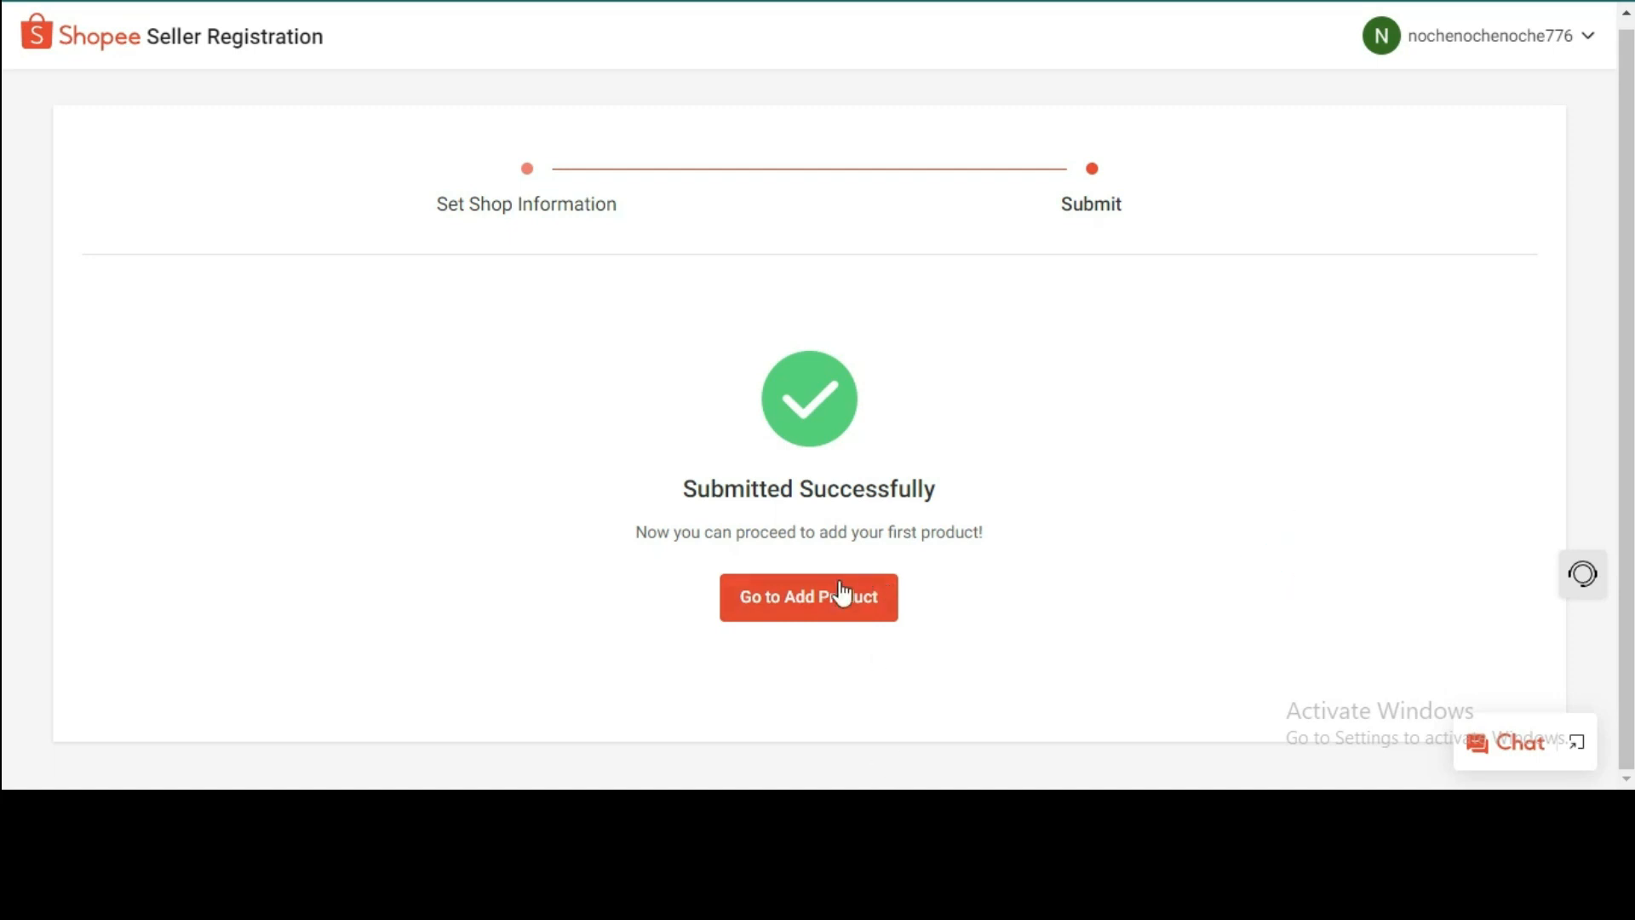
- Start adding the first product and upload the navy pillow picture as its cover image
click(857, 621)
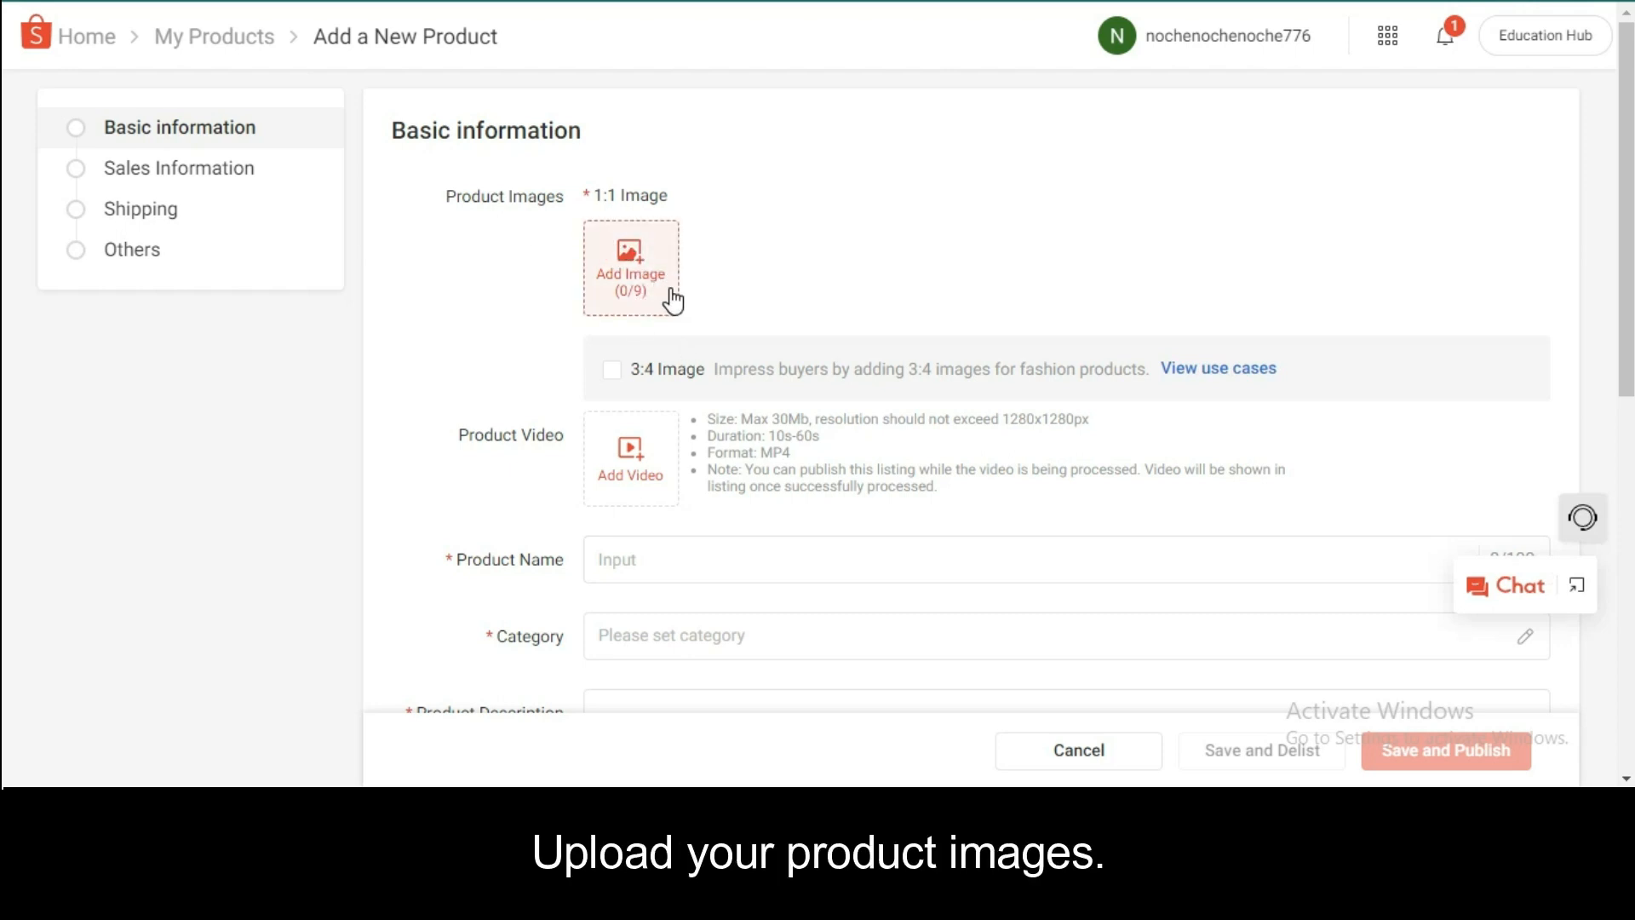
scroll(673, 303, down, 1)
scroll(737, 223, up, 1)
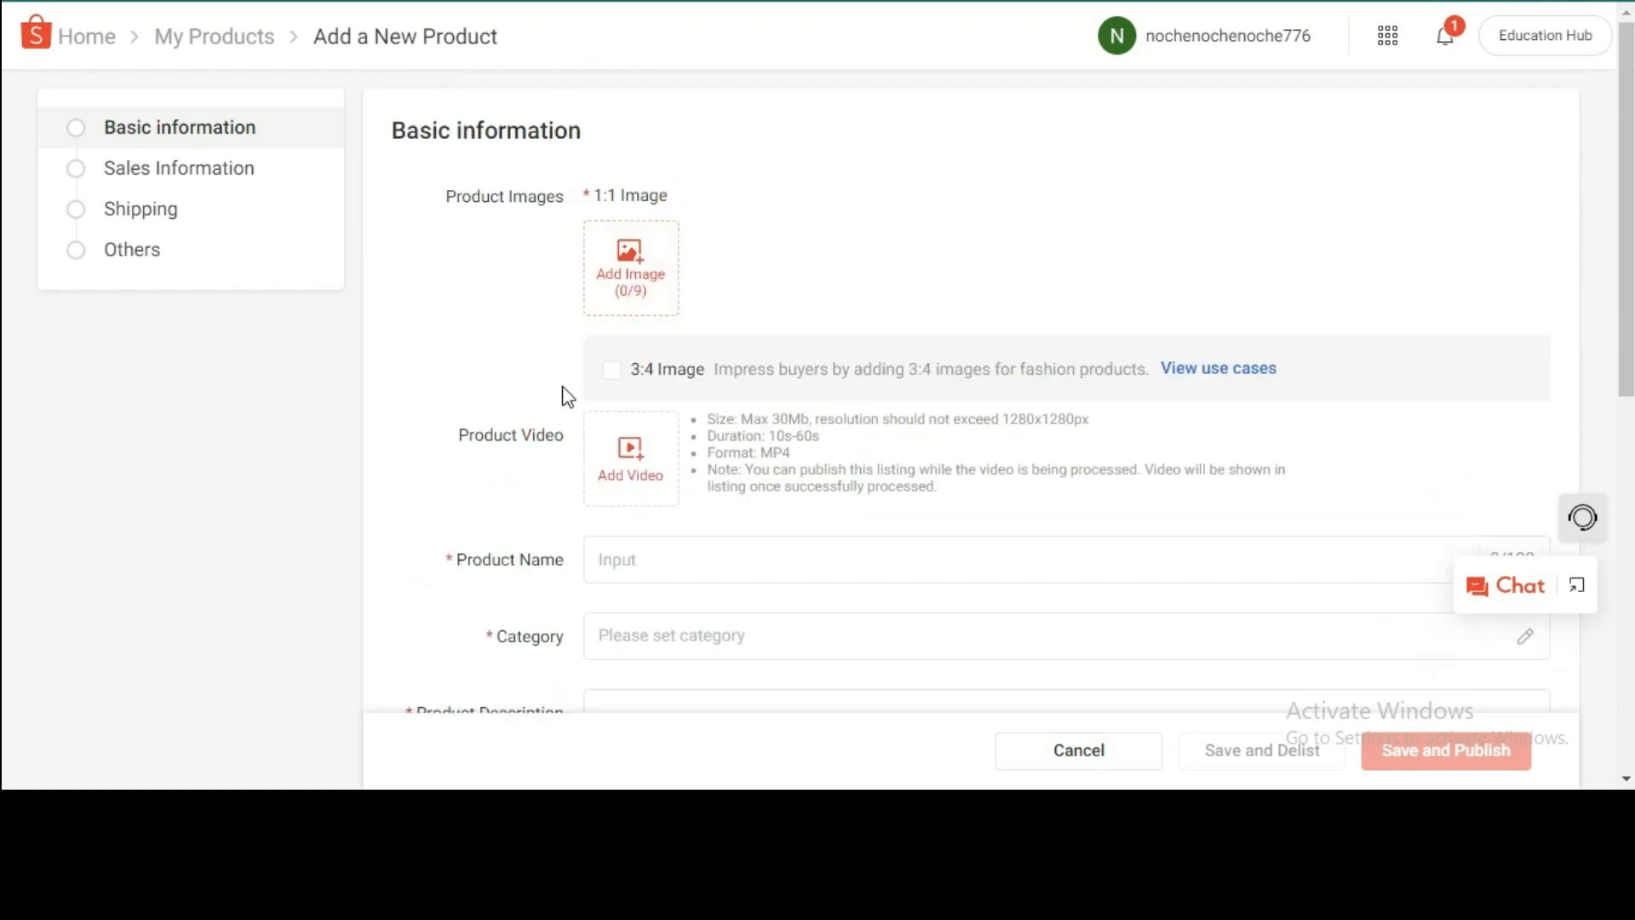
mouse_move(623, 281)
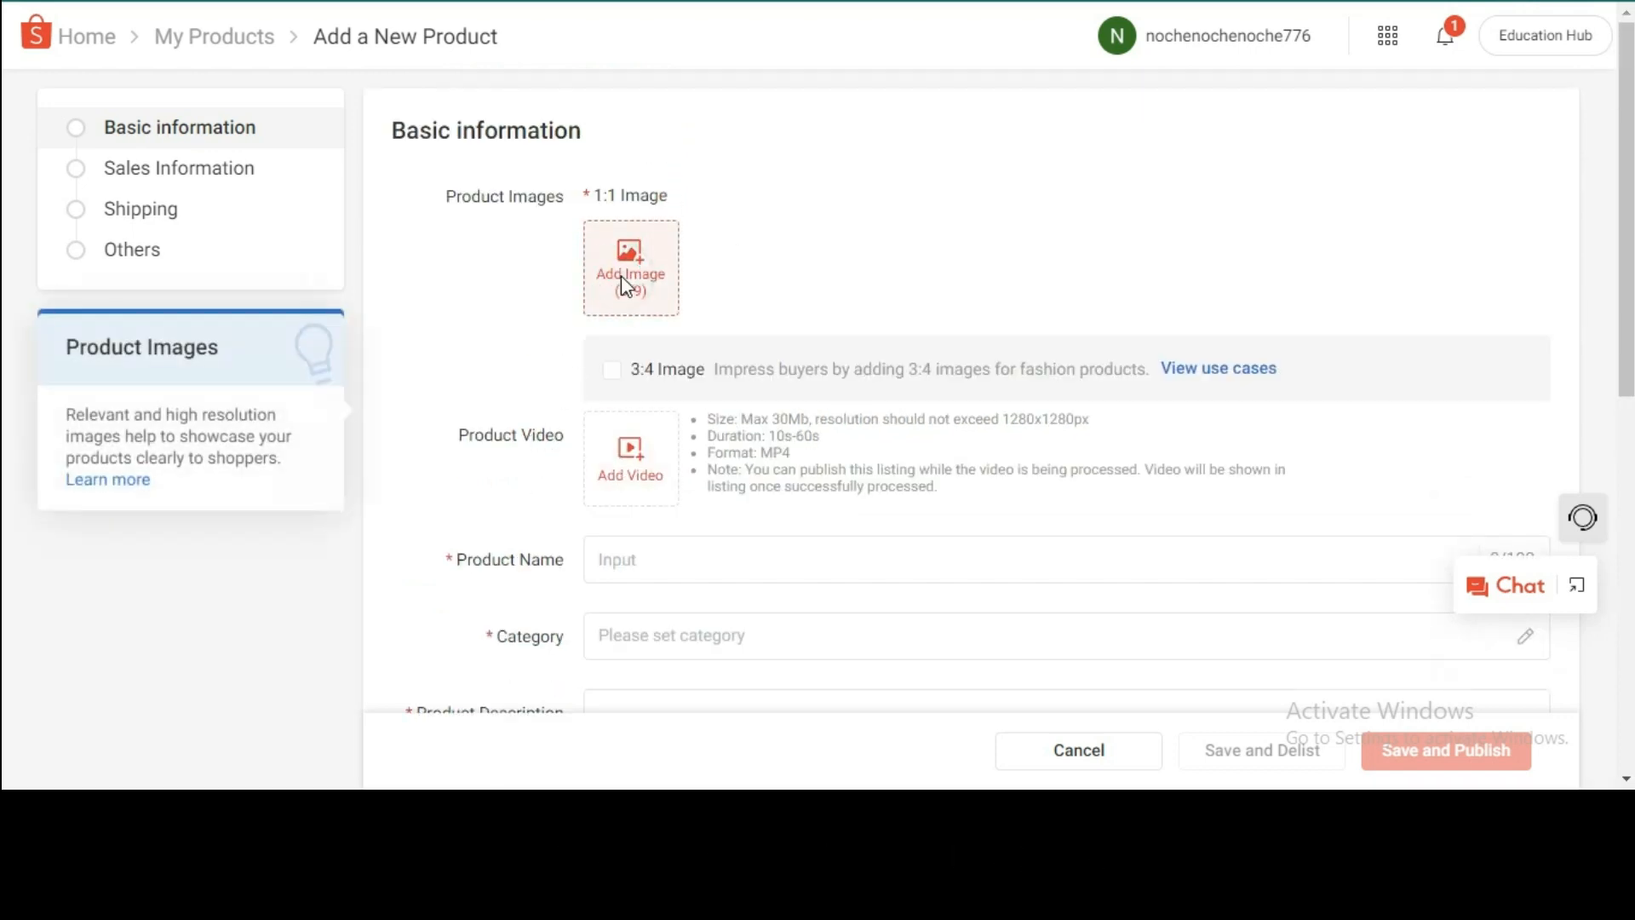
click(622, 278)
double_click(631, 541)
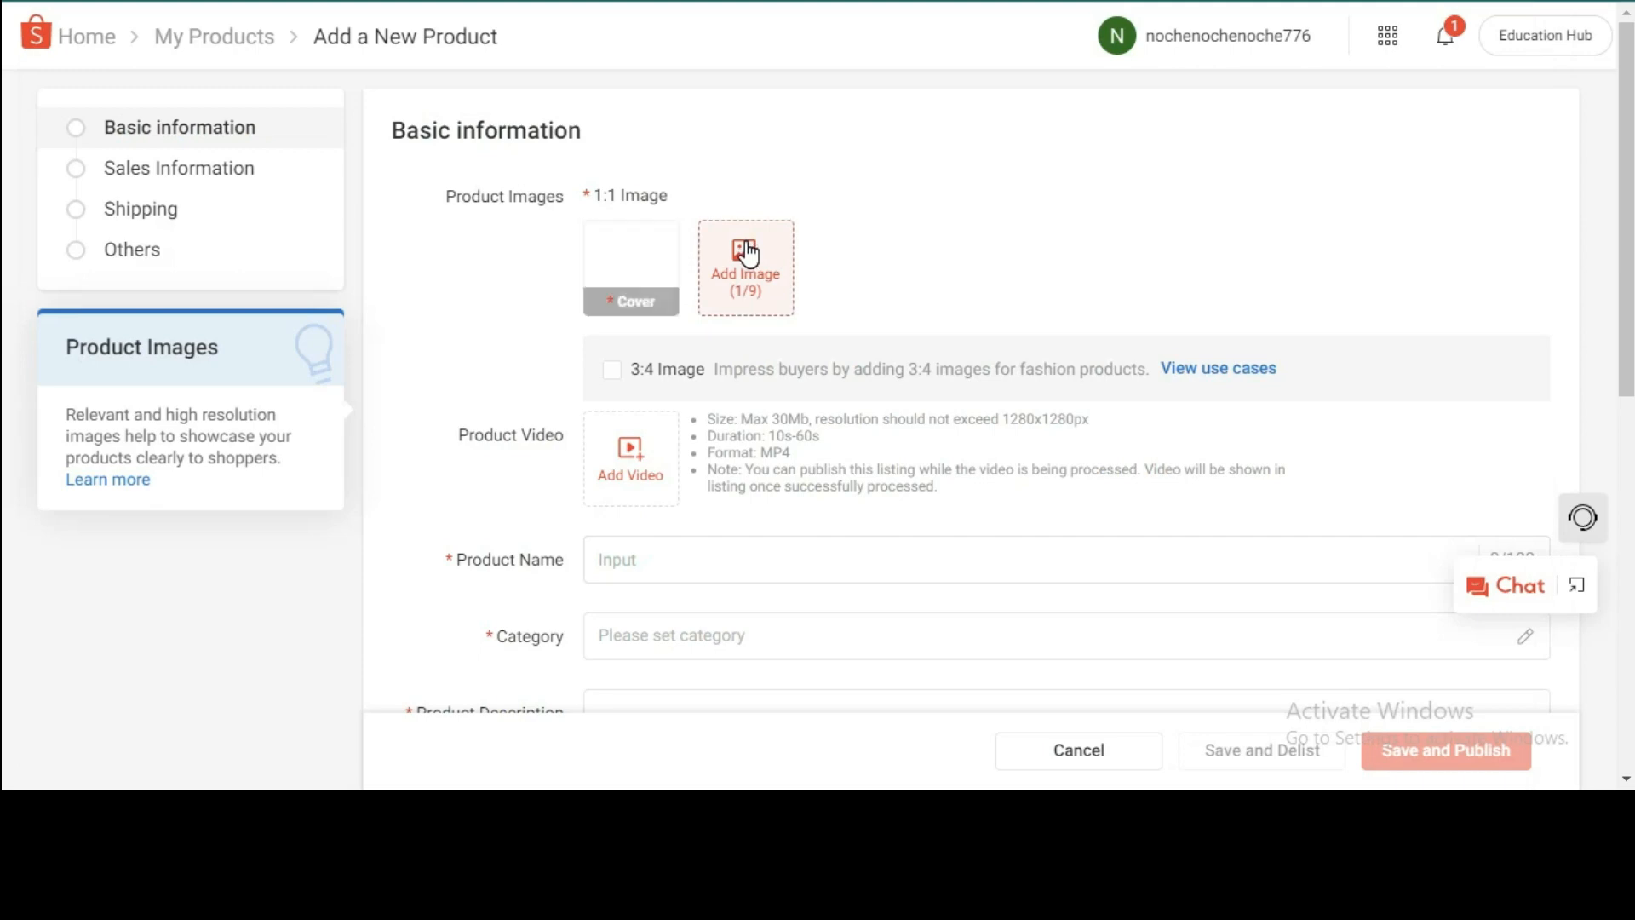
- Upload four more pillow pictures to the product images, including the concealed zipper back view and the sleeping area diagram
click(747, 252)
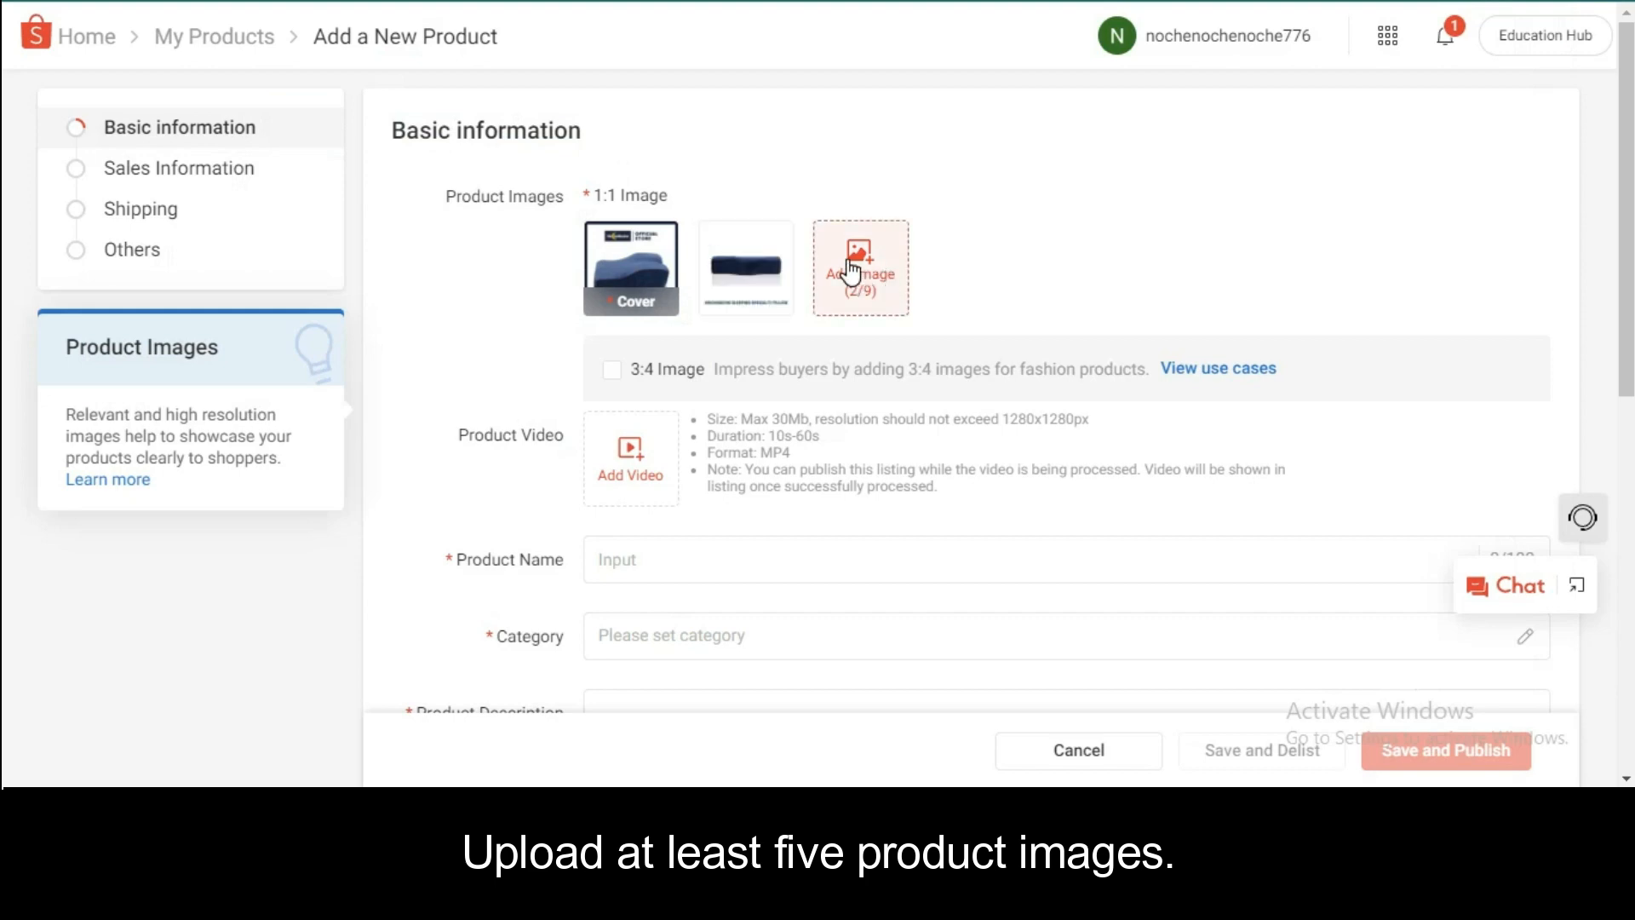
click(850, 264)
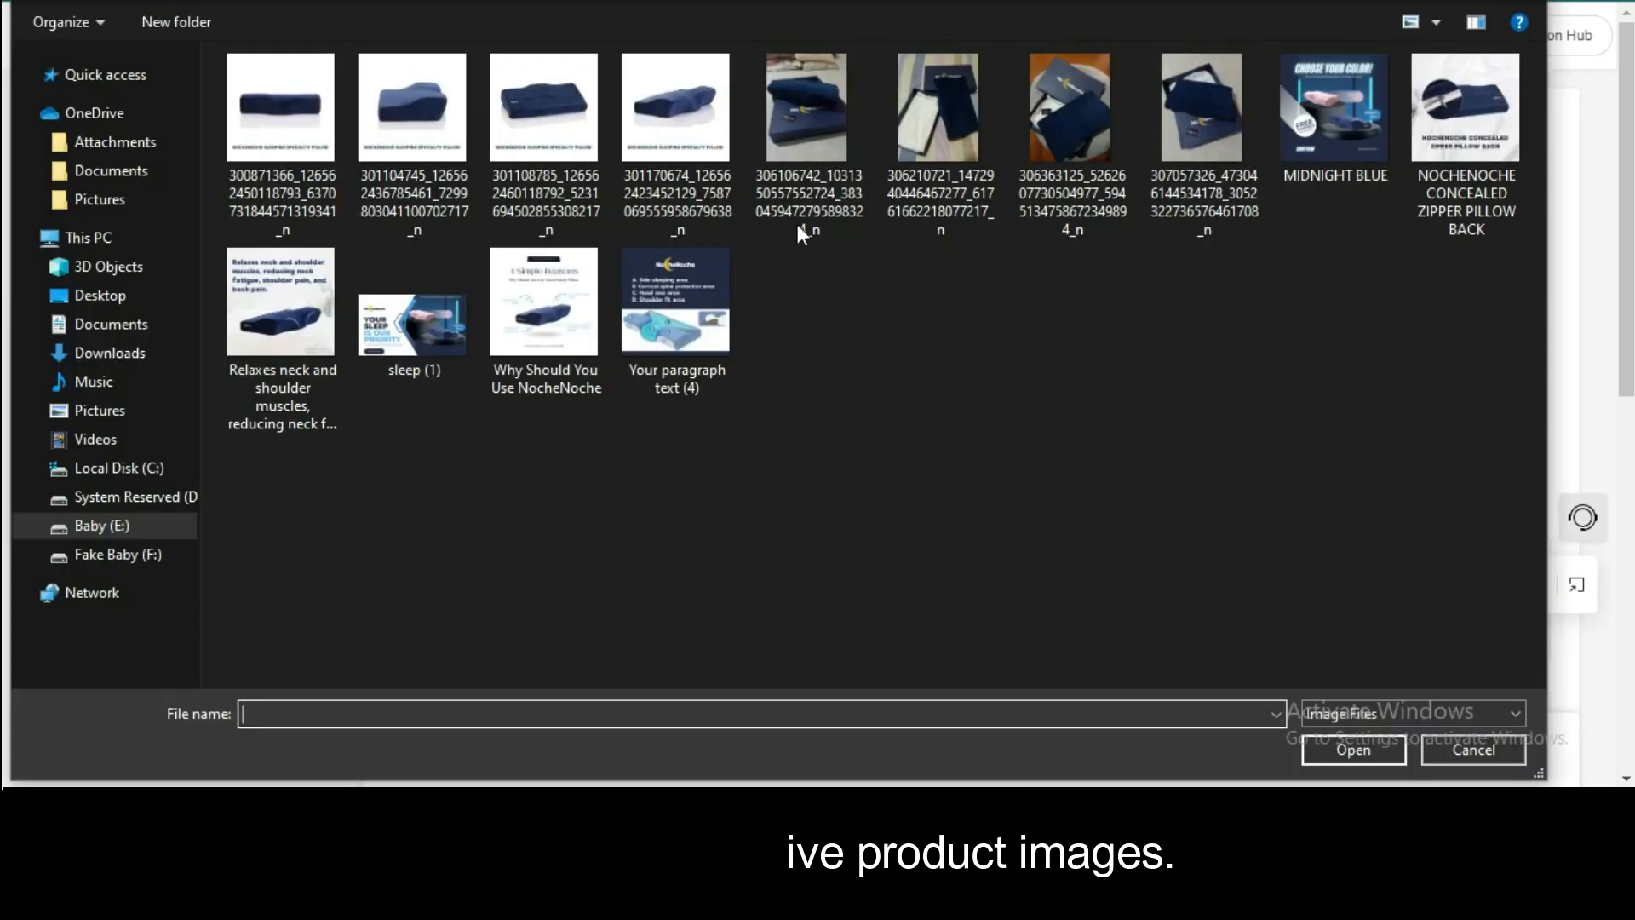
double_click(676, 109)
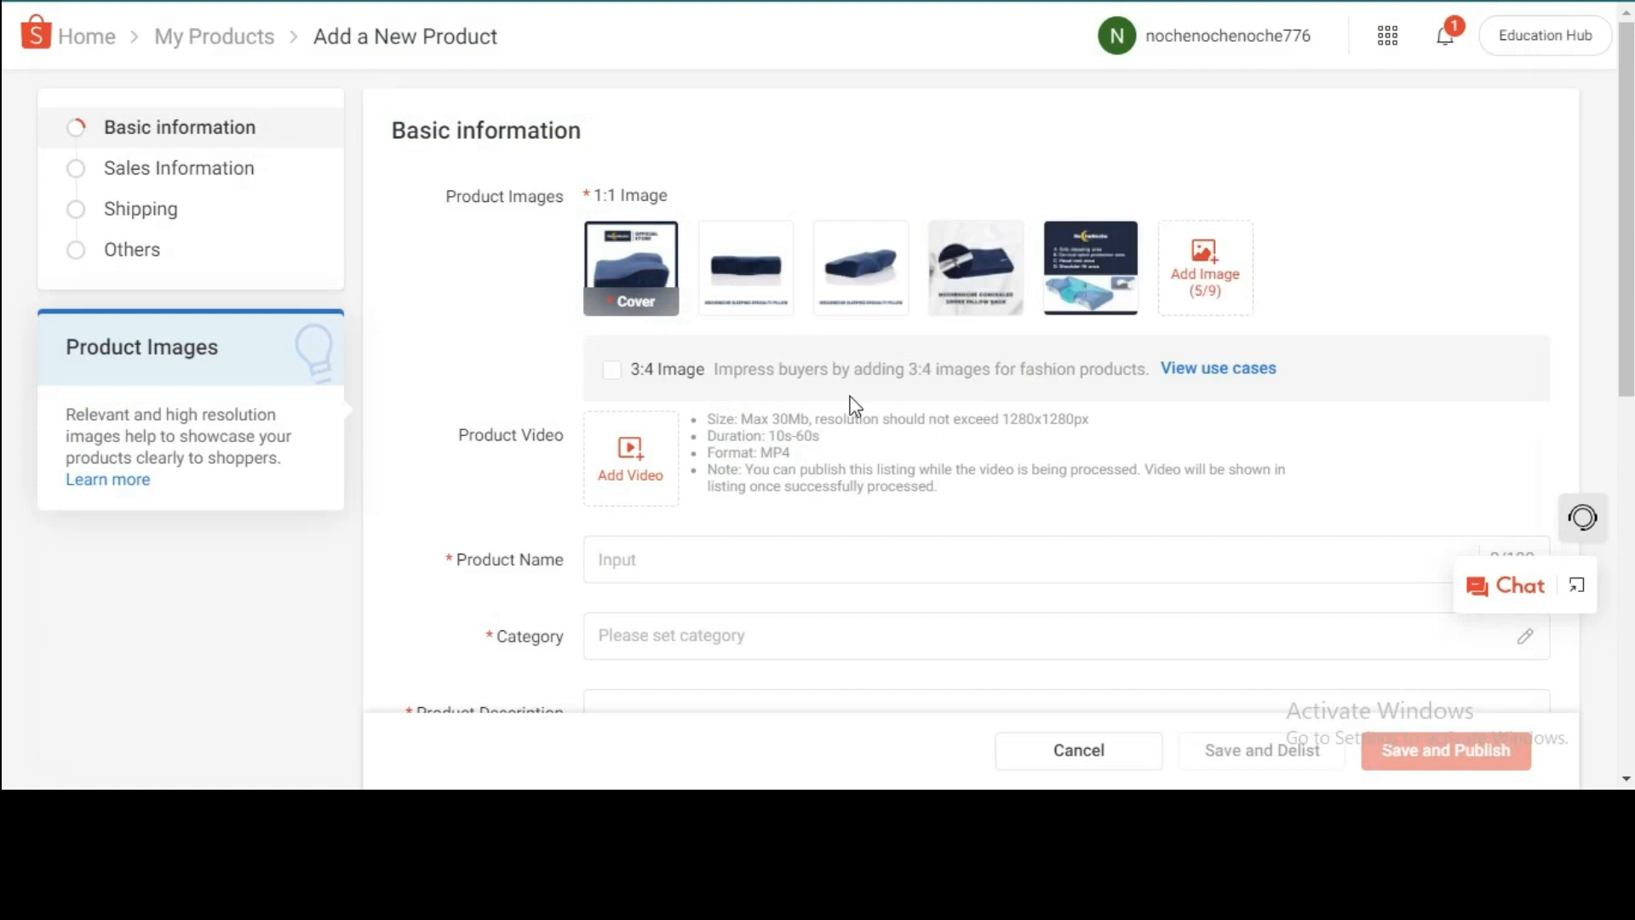
- Enter the product name "NocheNoche Orthopedic Pillow (orthopedic na unan) 12X20 inch high-quality pillow, high-quality memor"
scroll(794, 341, down, 1)
click(622, 438)
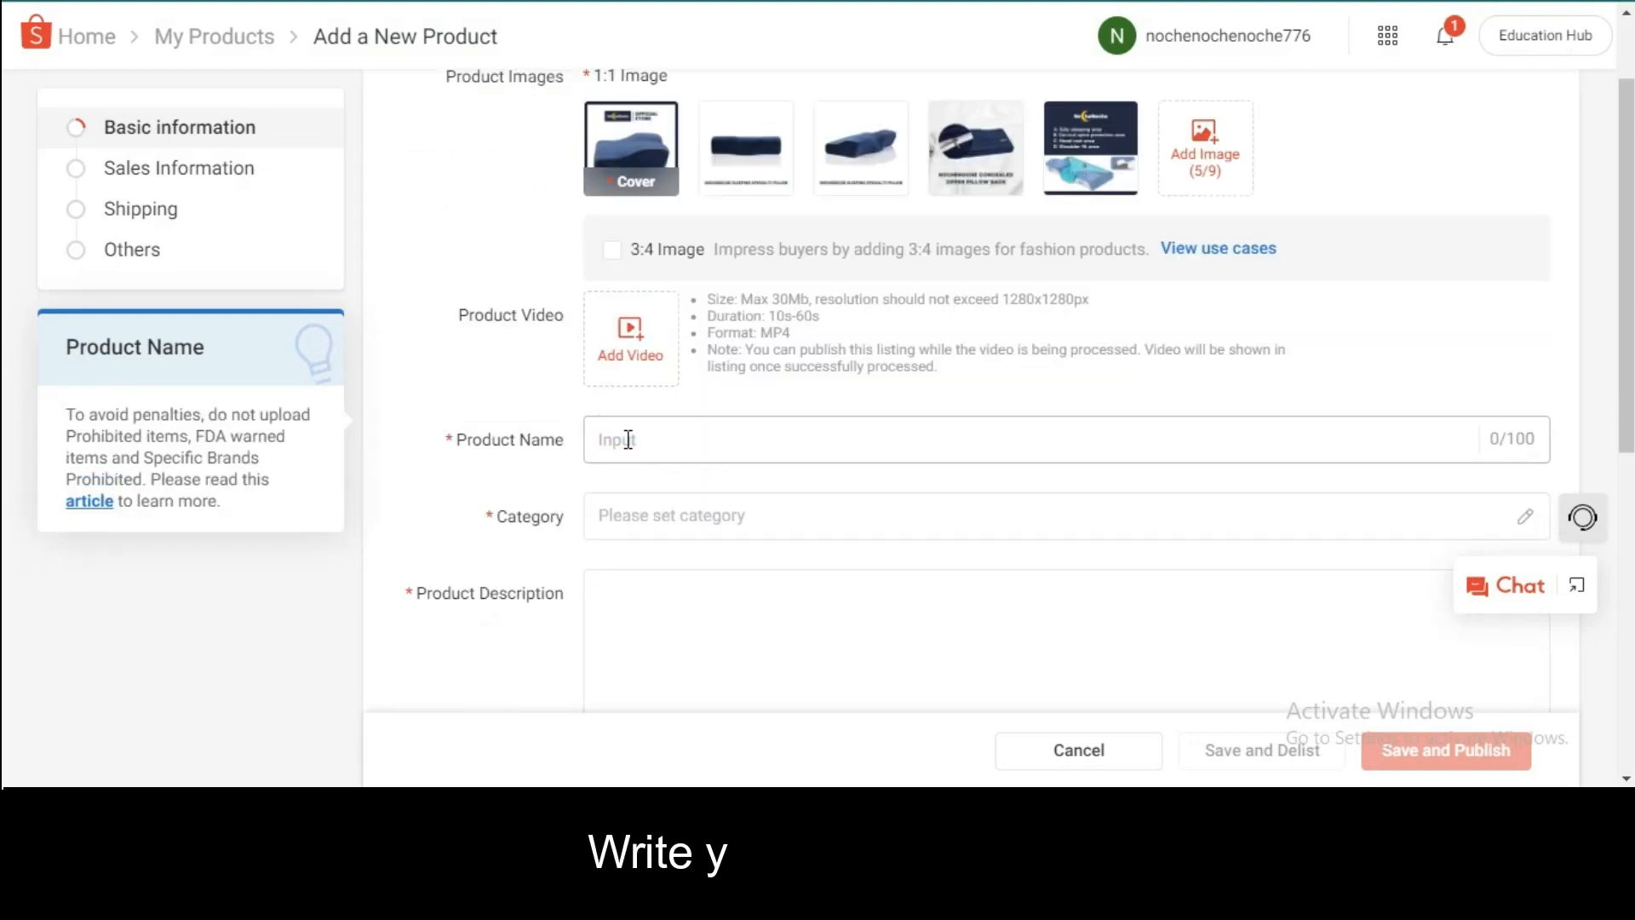
text(NocheNoche Orthopedic Pillow (orthopedic na unan) 12X20 inch high-quality pillow, high-quality memor)
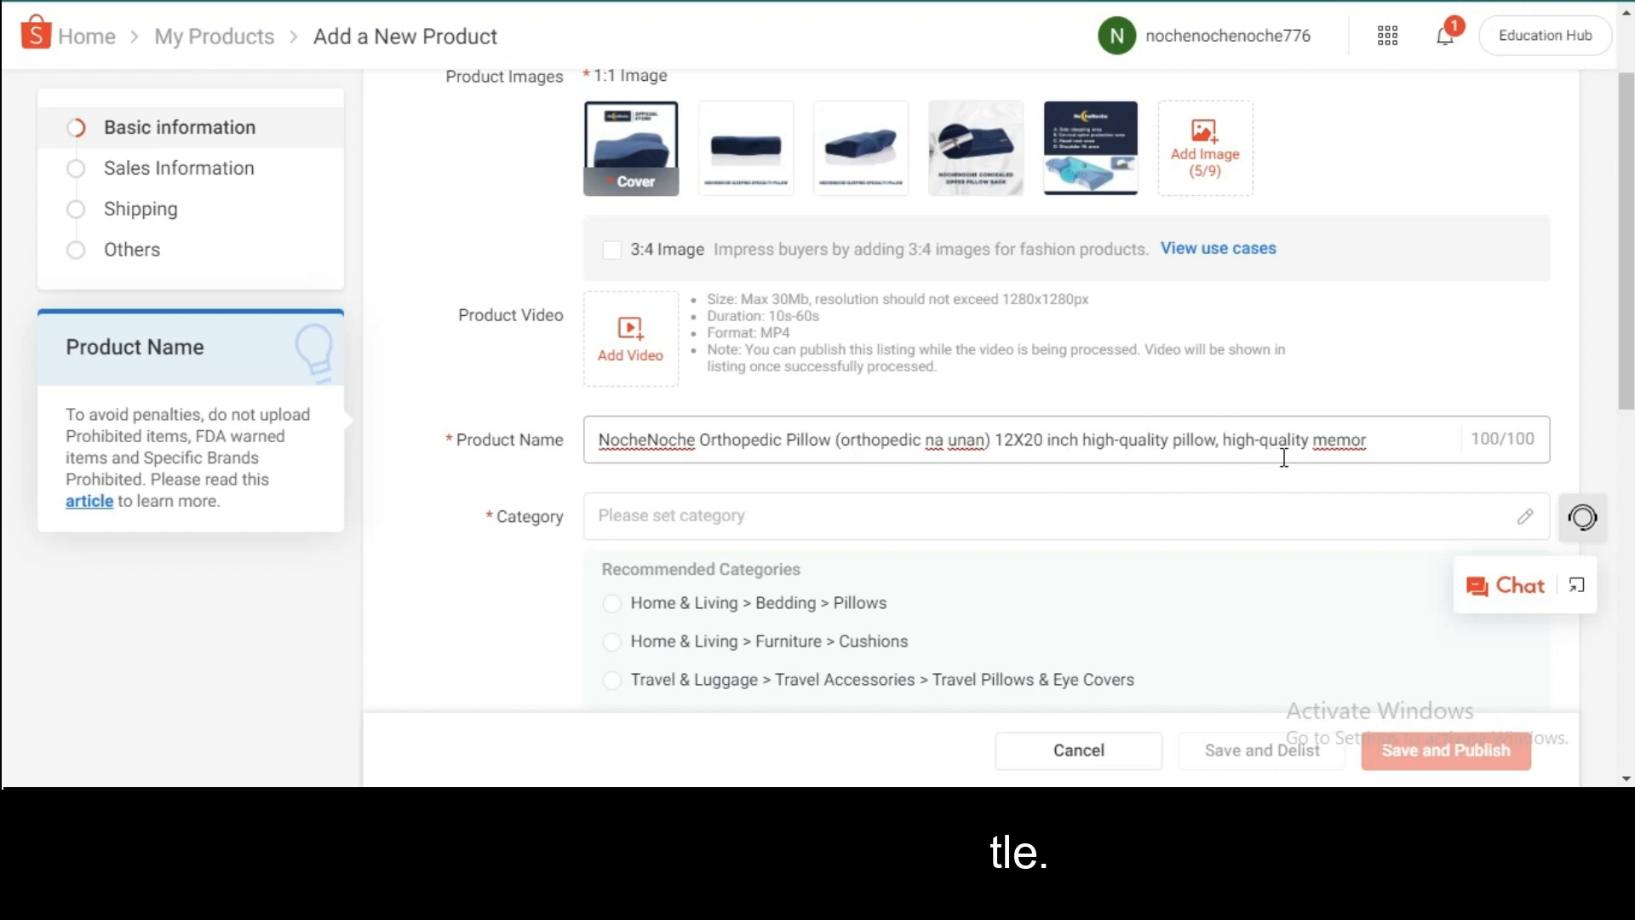
- Change the end of the product name after "12X20 inch" to "high-quality Memory Foam Pillow."
click(1379, 440)
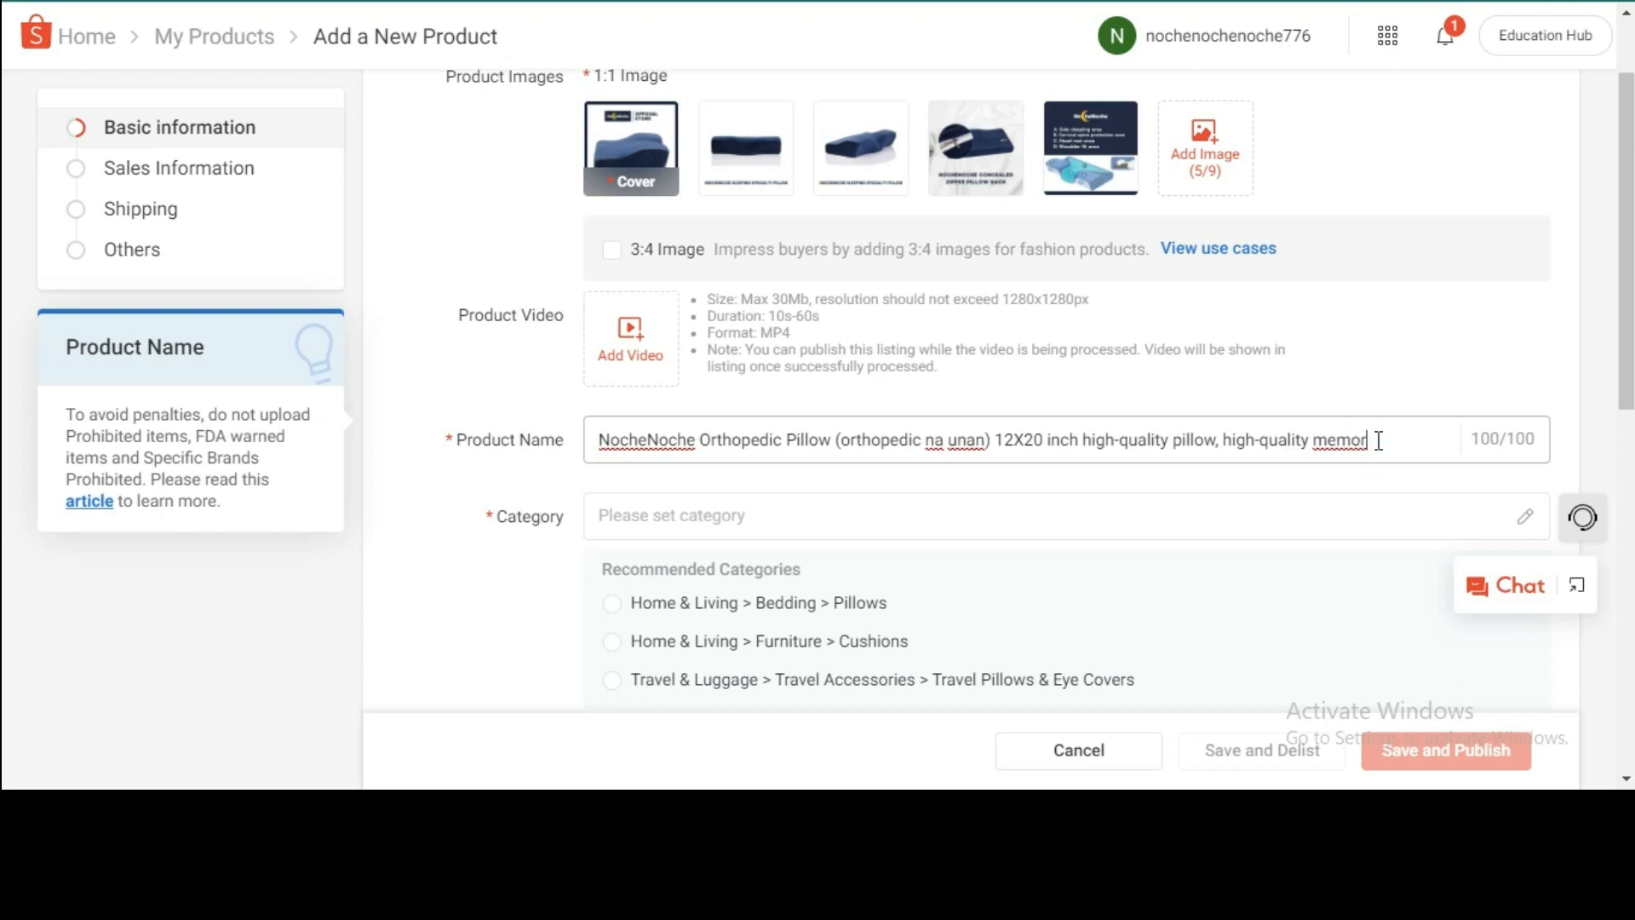
drag(1358, 443, 1250, 437)
click(1241, 438)
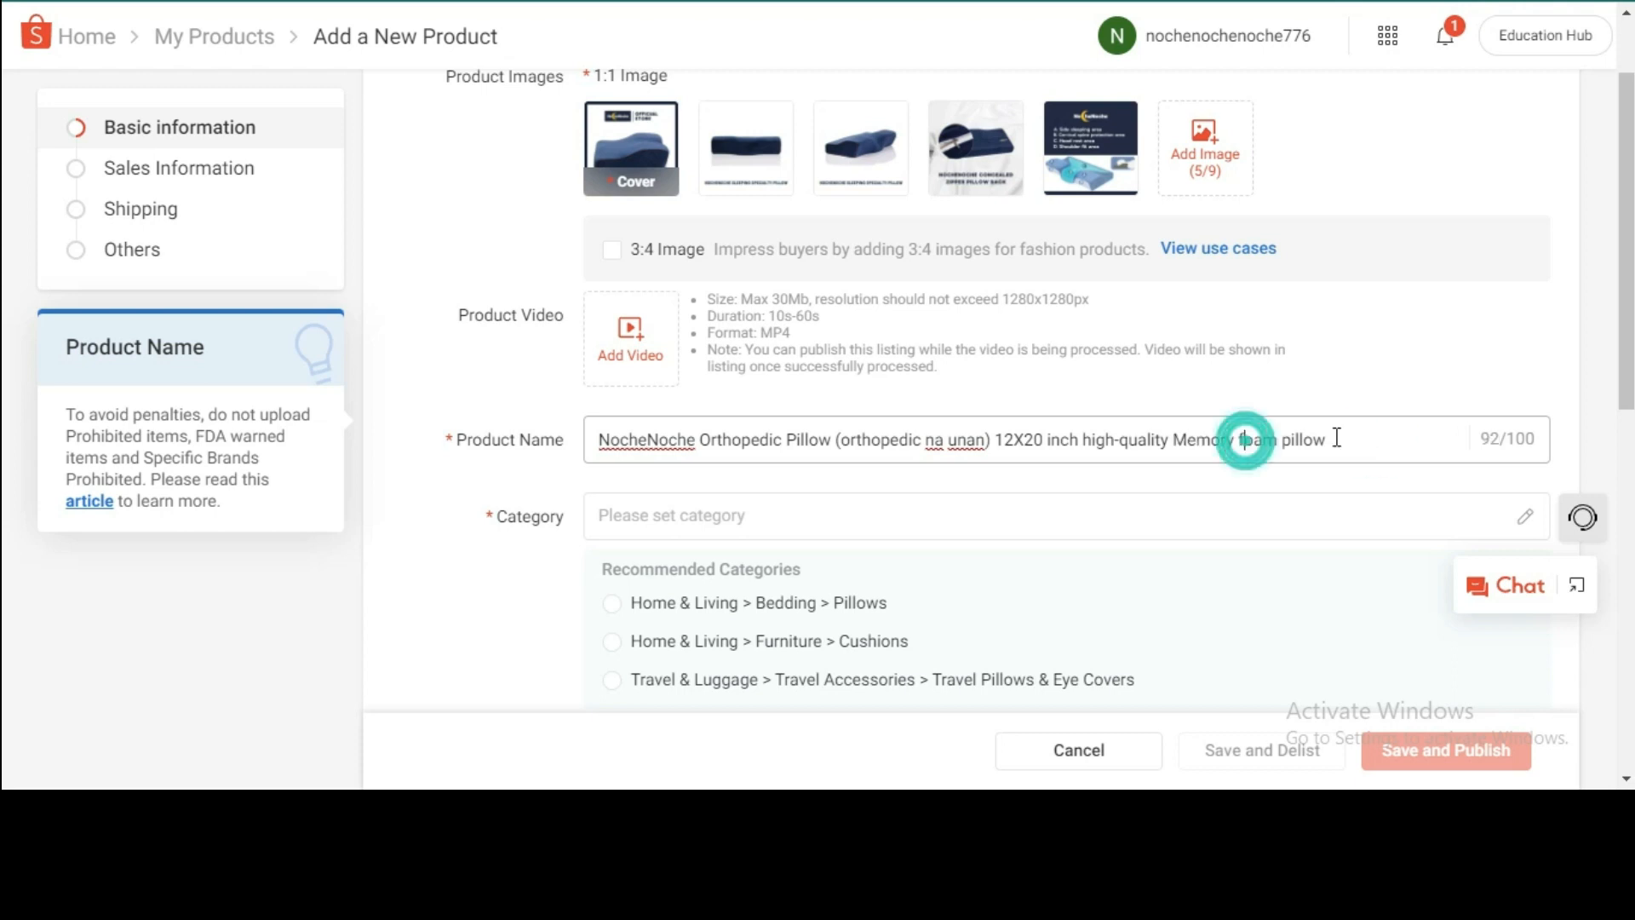
text(Foam )
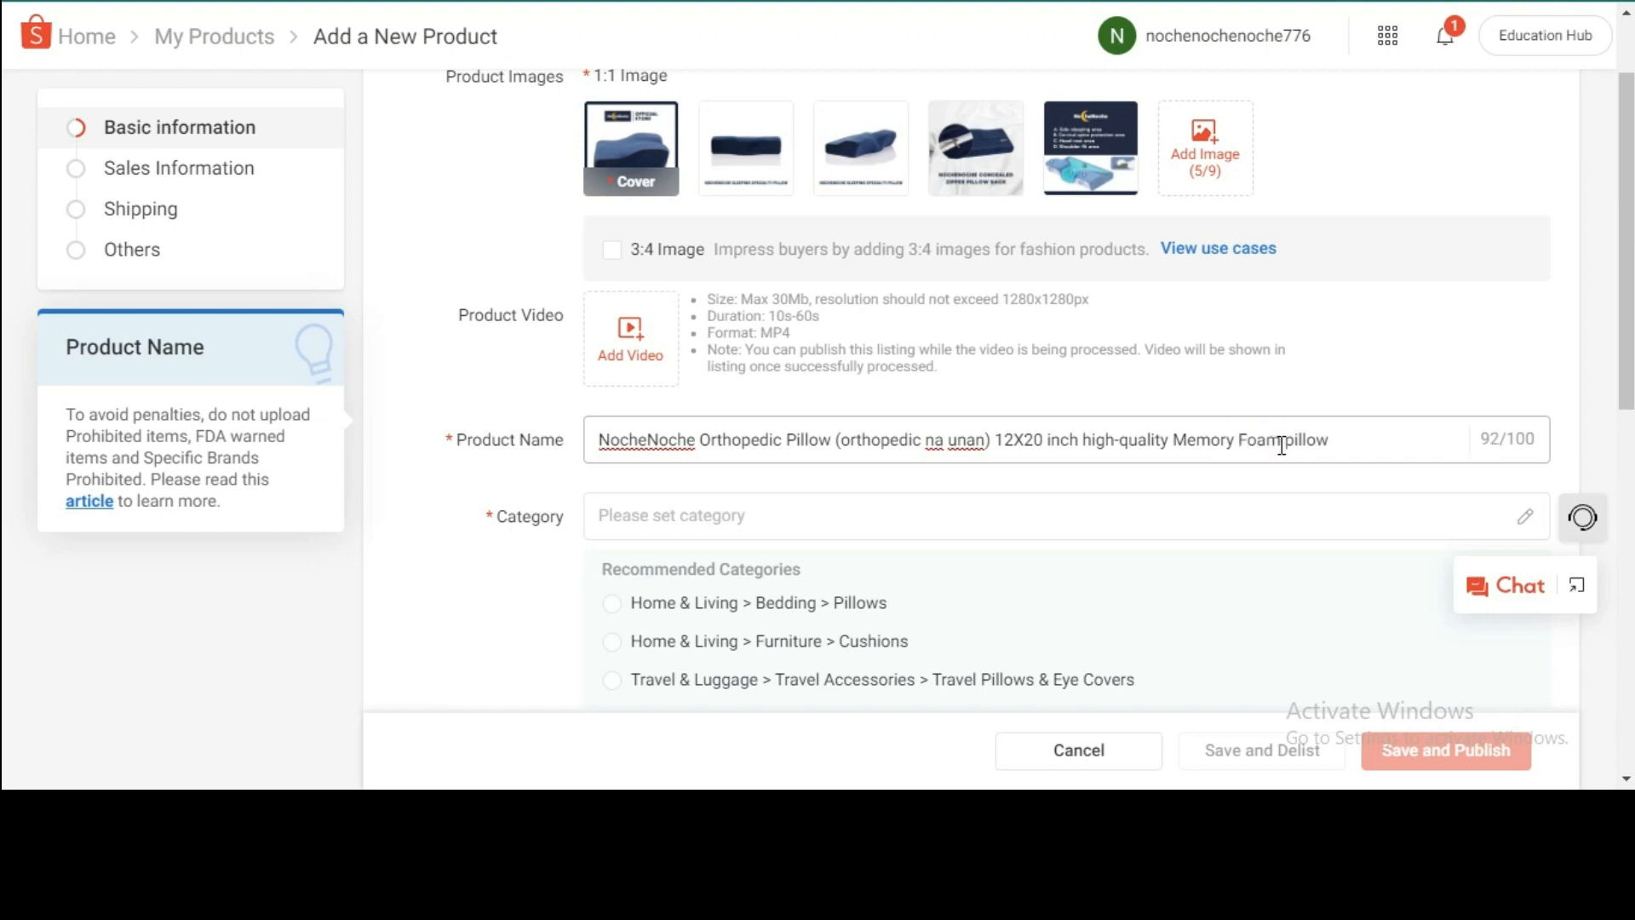
text(P)
scroll(856, 533, down, 3)
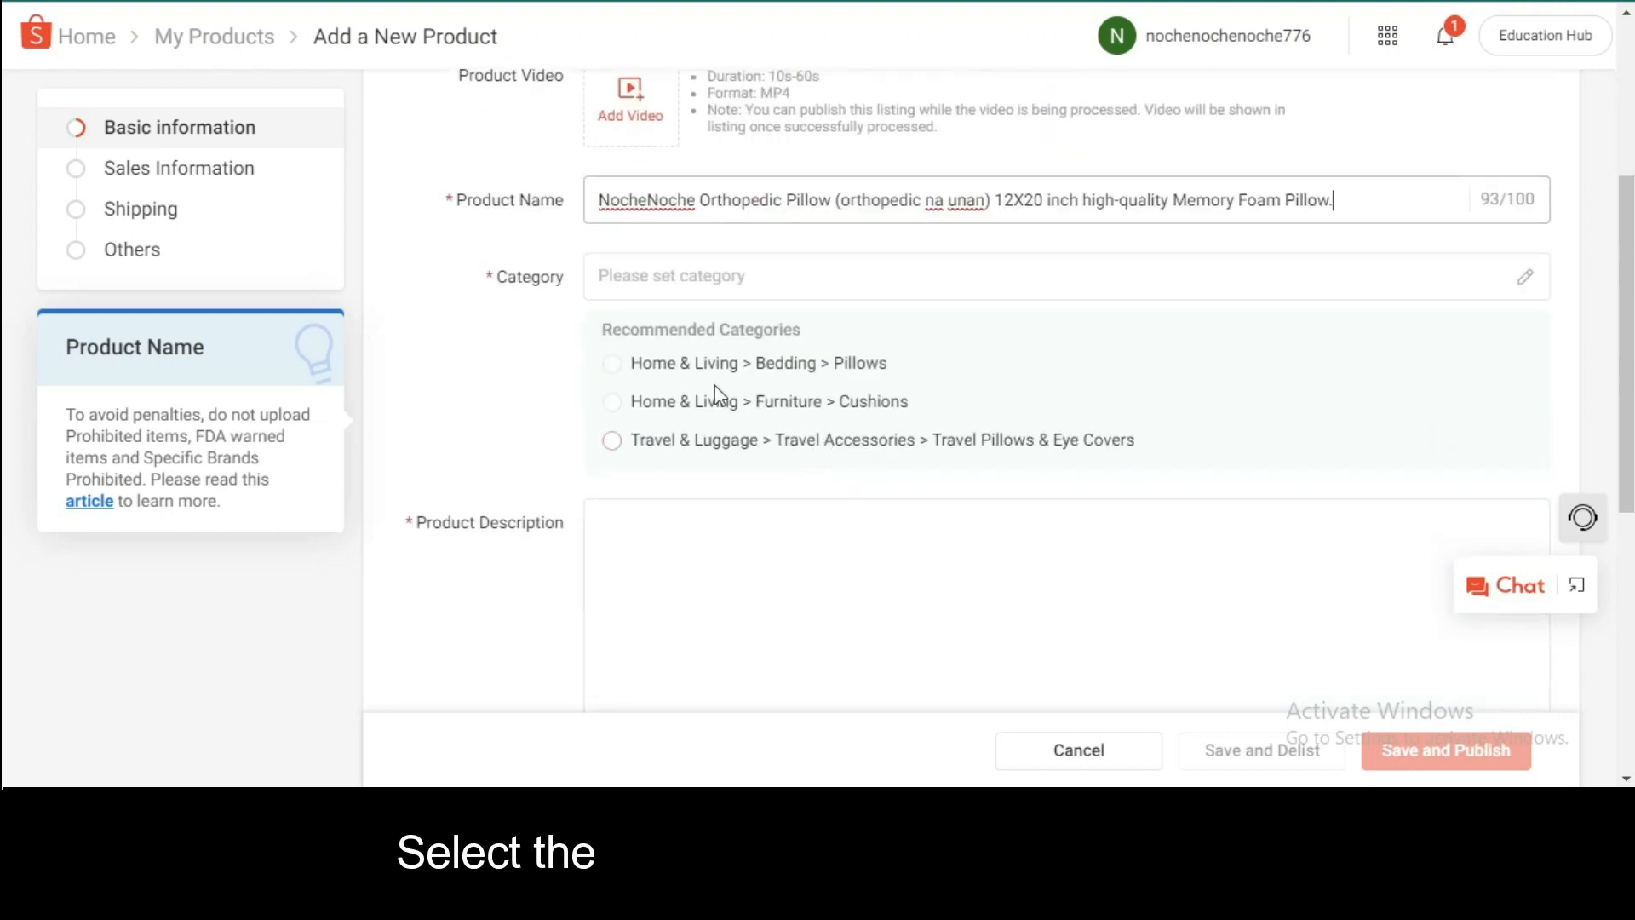
click(494, 390)
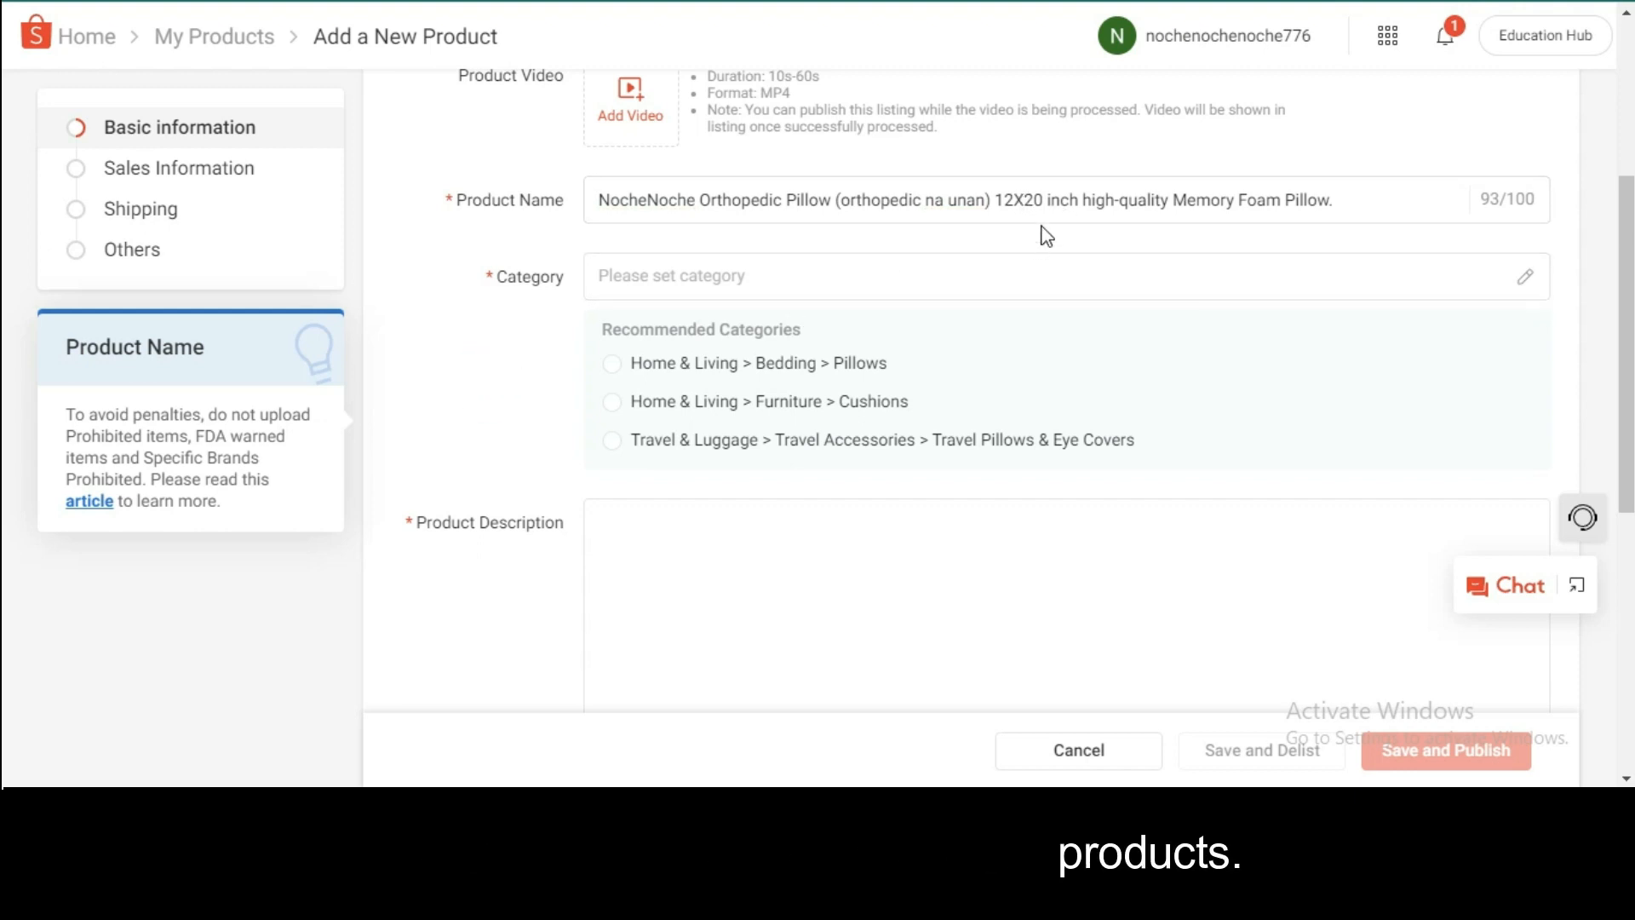
- Open the product's category selection and choose Home & Living as the main category
click(788, 275)
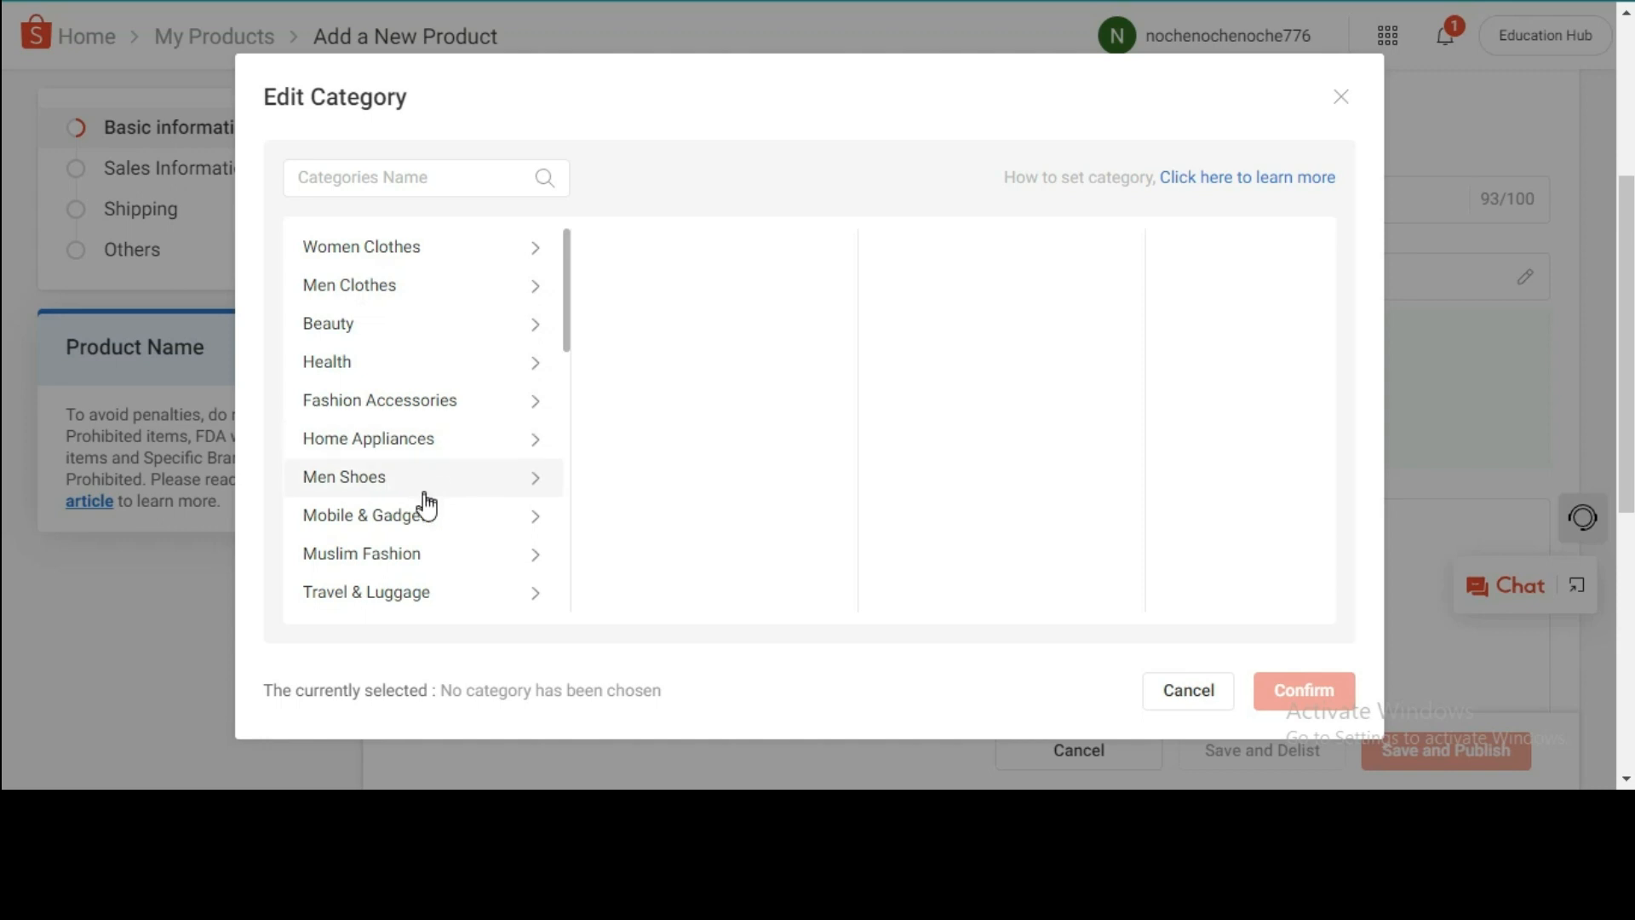
scroll(426, 548, down, 2)
scroll(424, 555, down, 3)
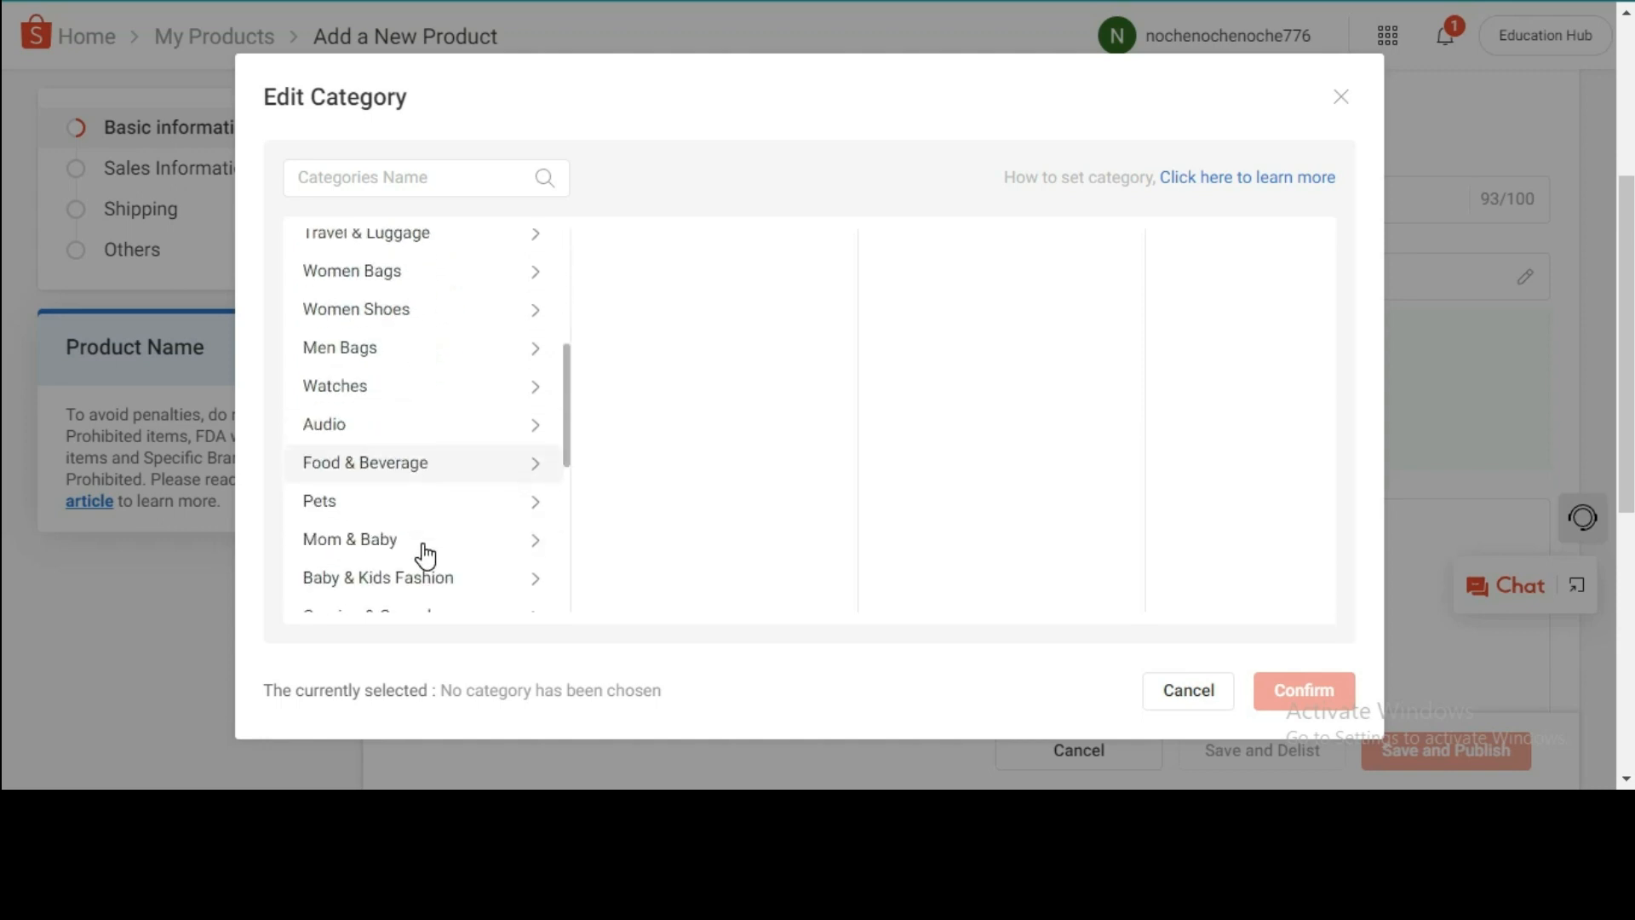
scroll(372, 524, down, 1)
scroll(372, 540, down, 2)
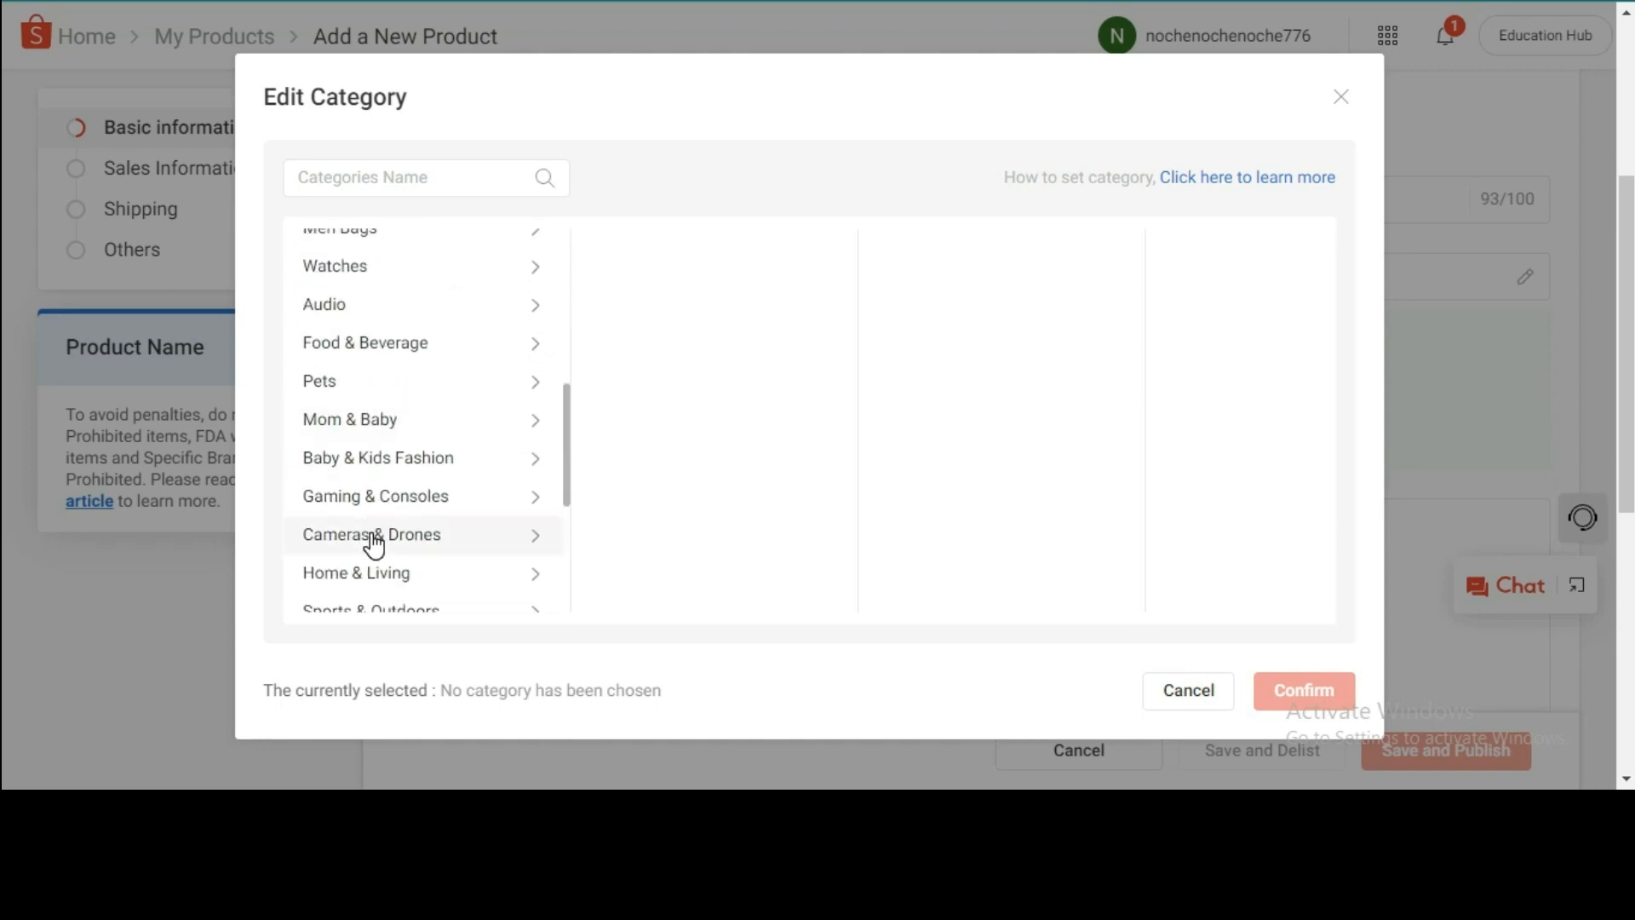
scroll(414, 512, down, 3)
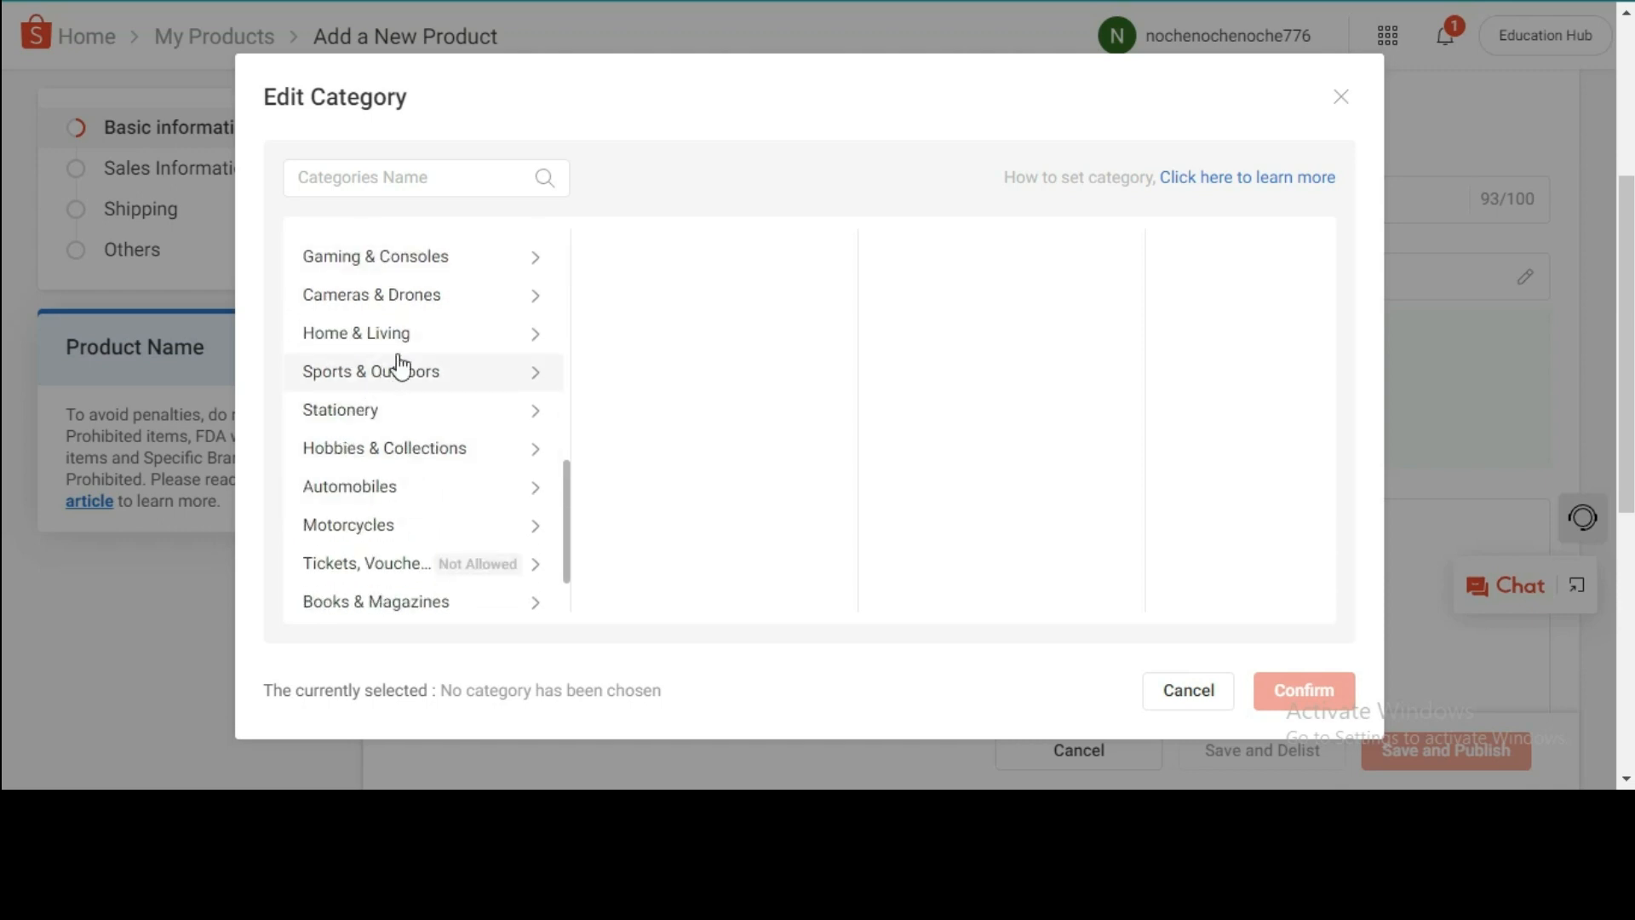
click(415, 334)
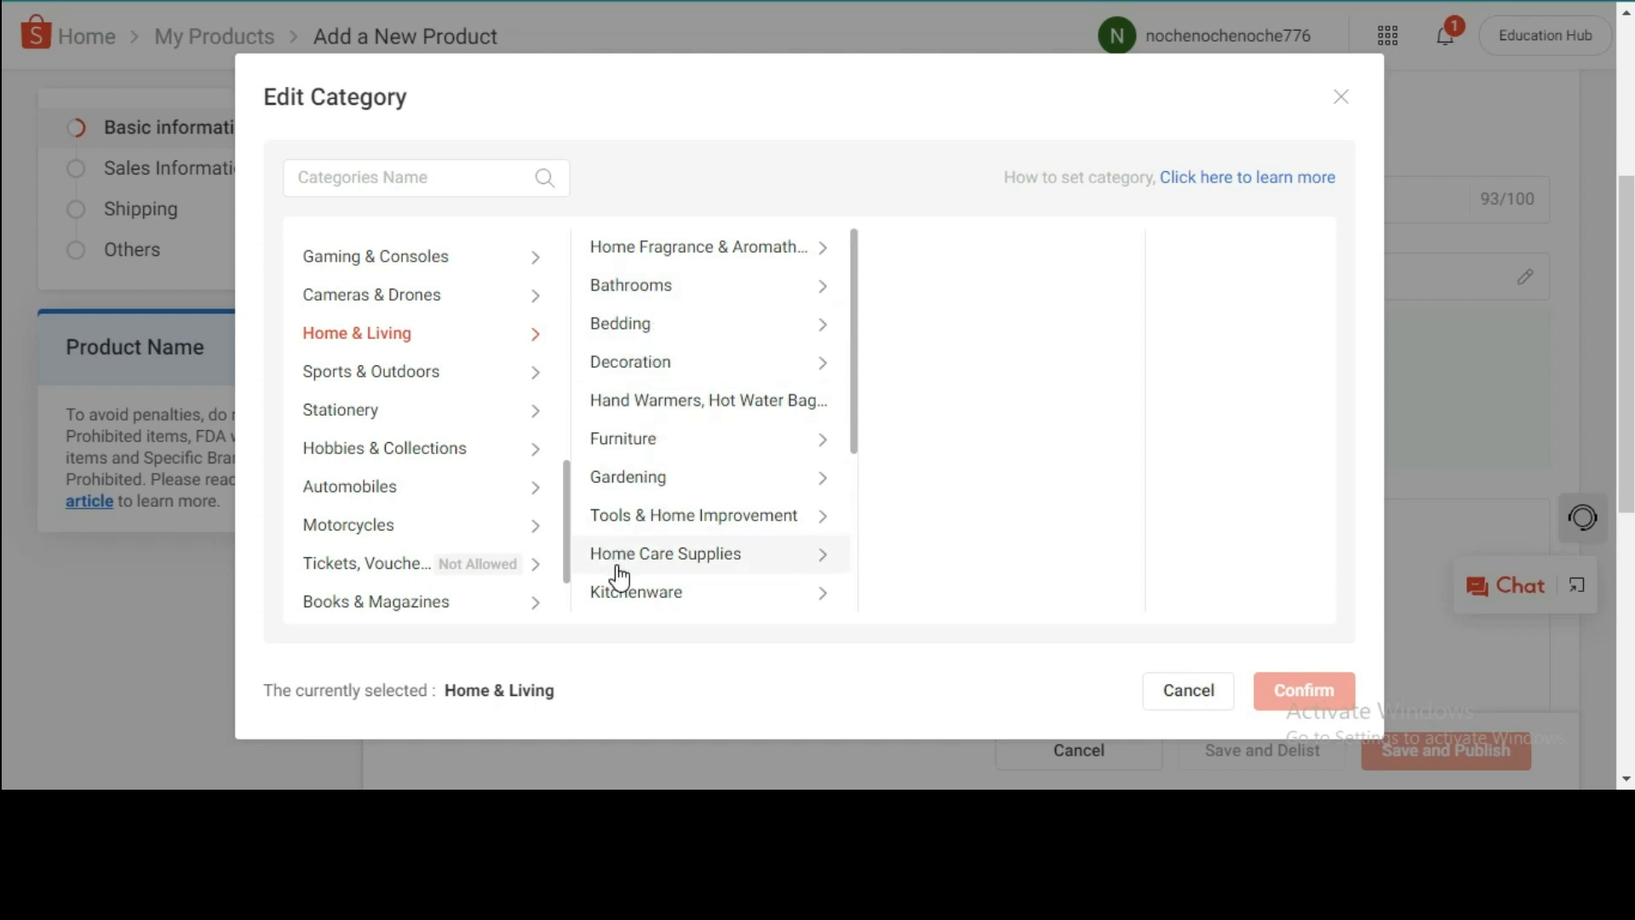
- Choose Bedding > Pillows within Home & Living and confirm it as the product category
scroll(695, 512, down, 3)
scroll(695, 507, down, 2)
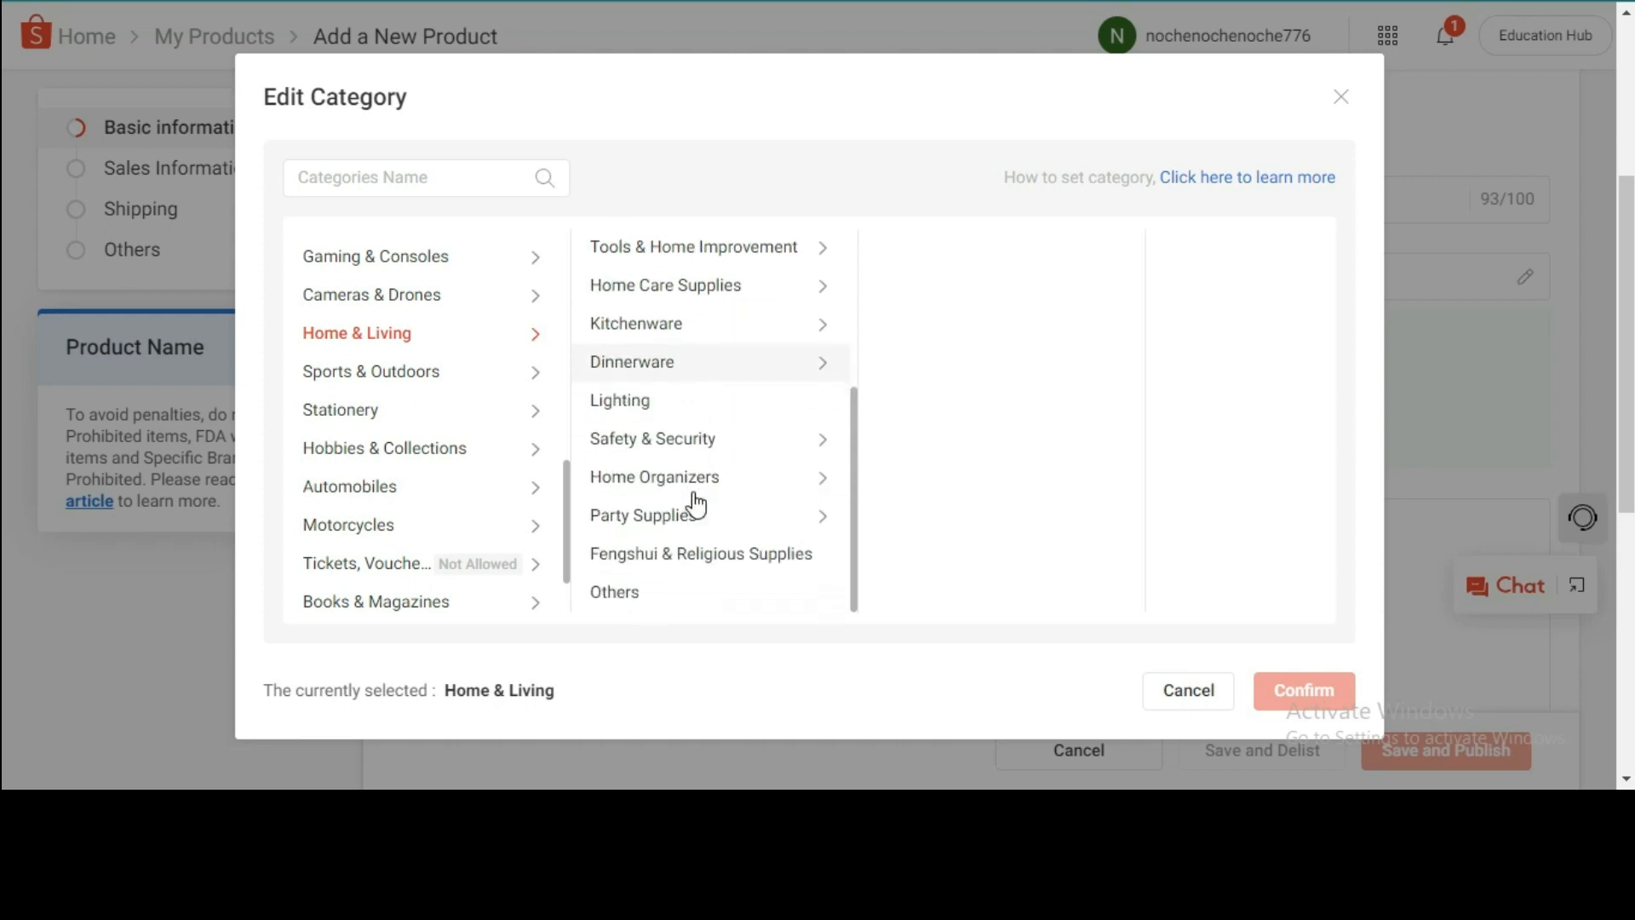
scroll(712, 482, down, 2)
scroll(722, 482, up, 2)
scroll(721, 479, up, 3)
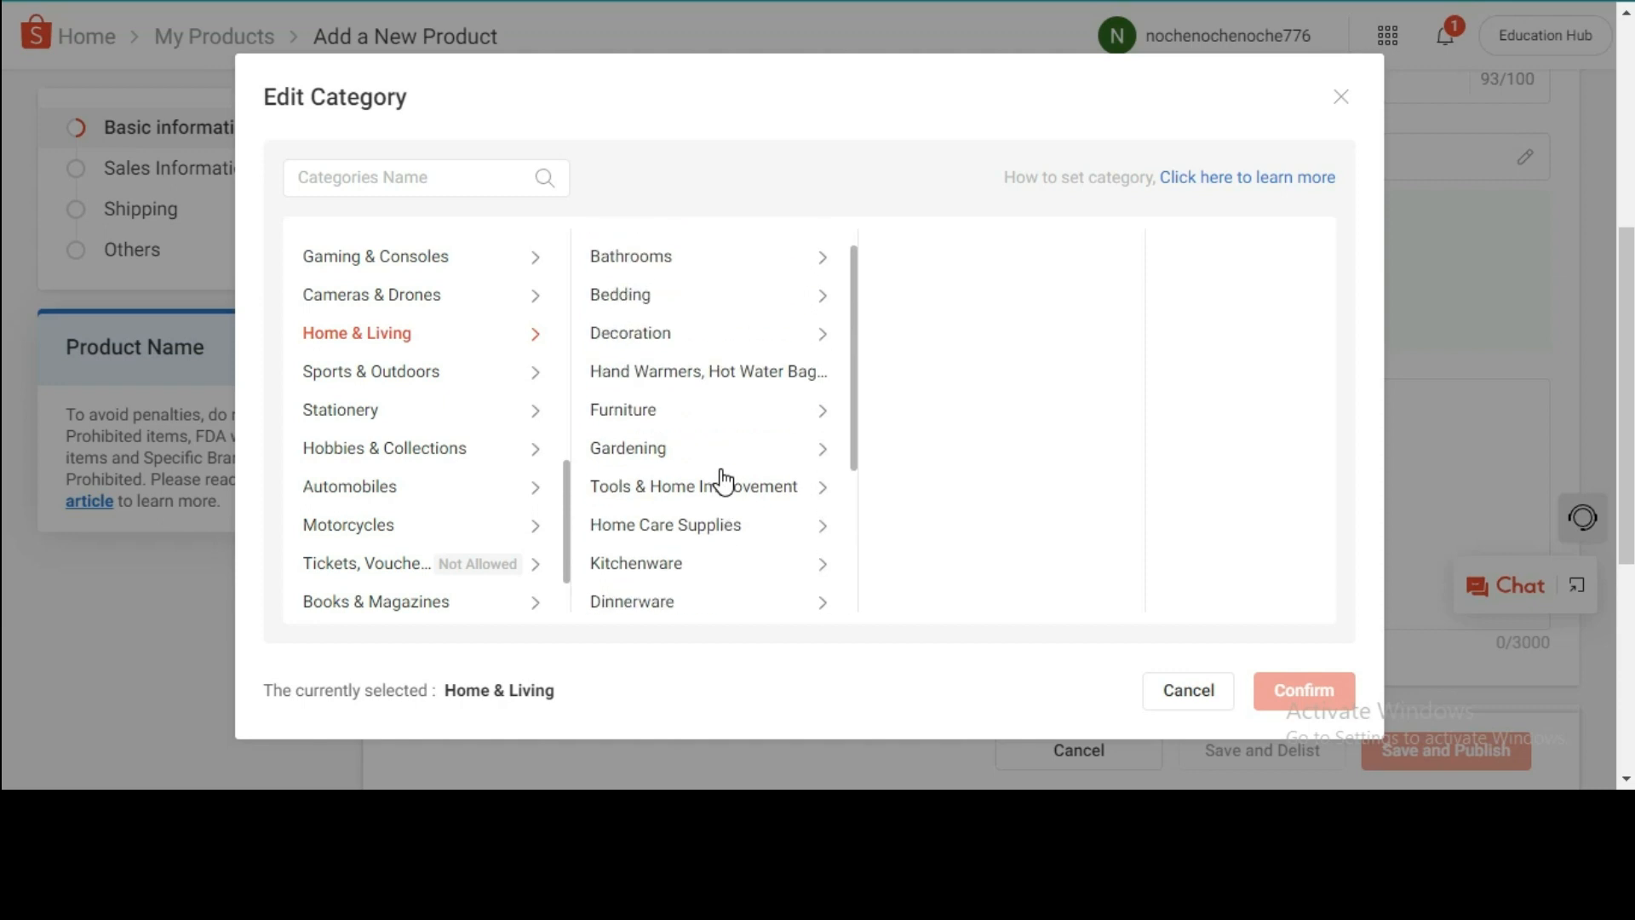
click(621, 332)
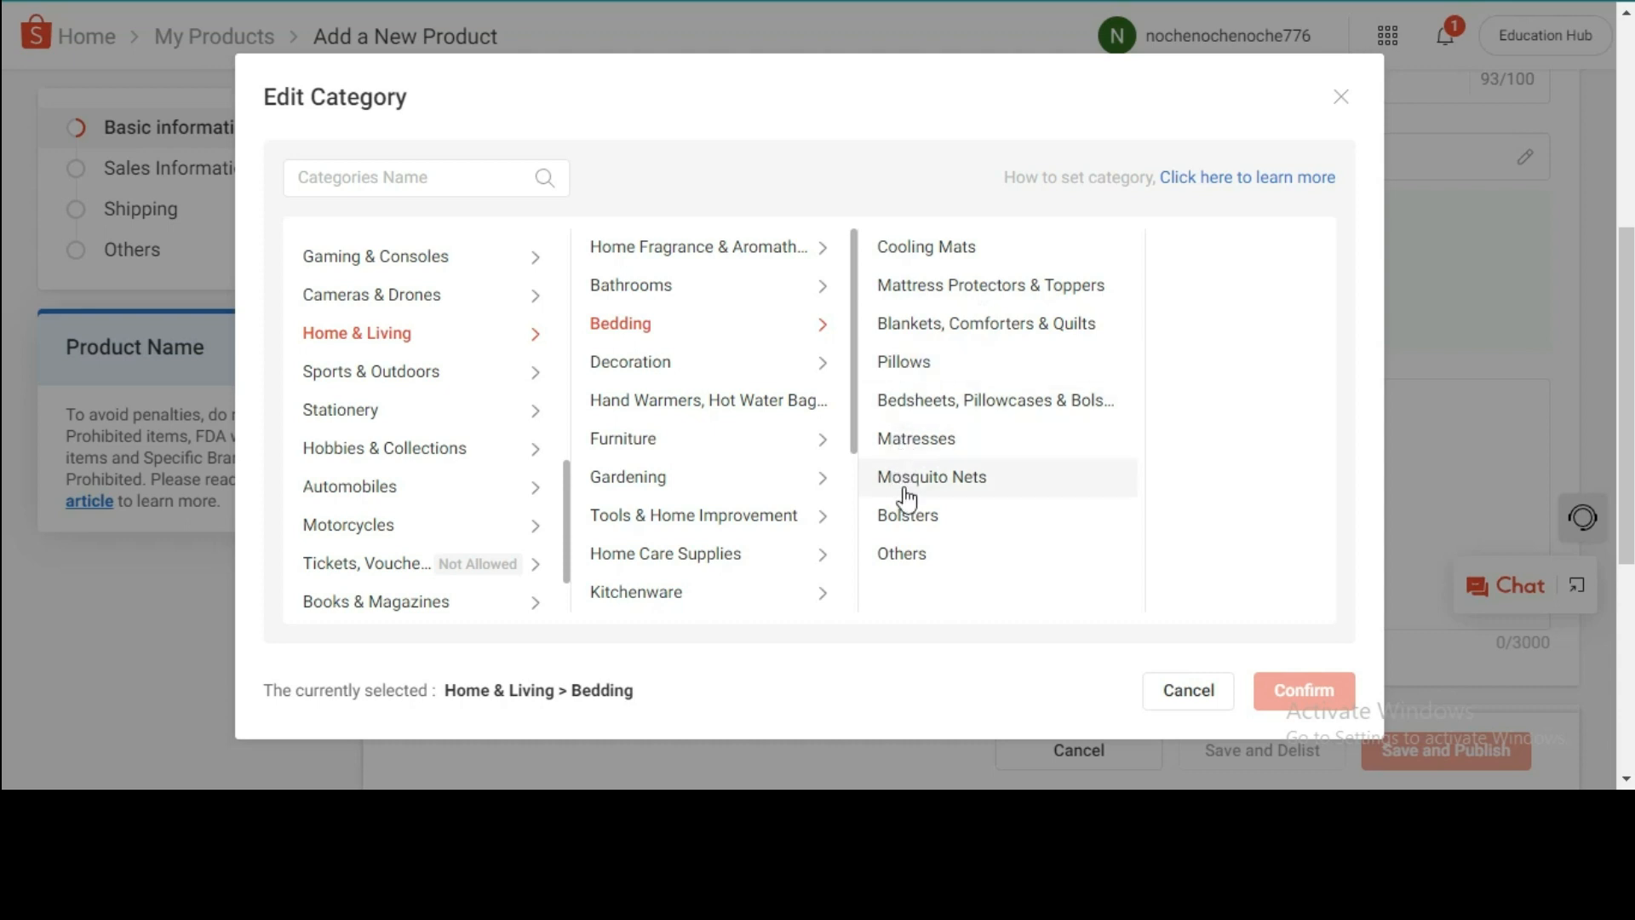
click(898, 379)
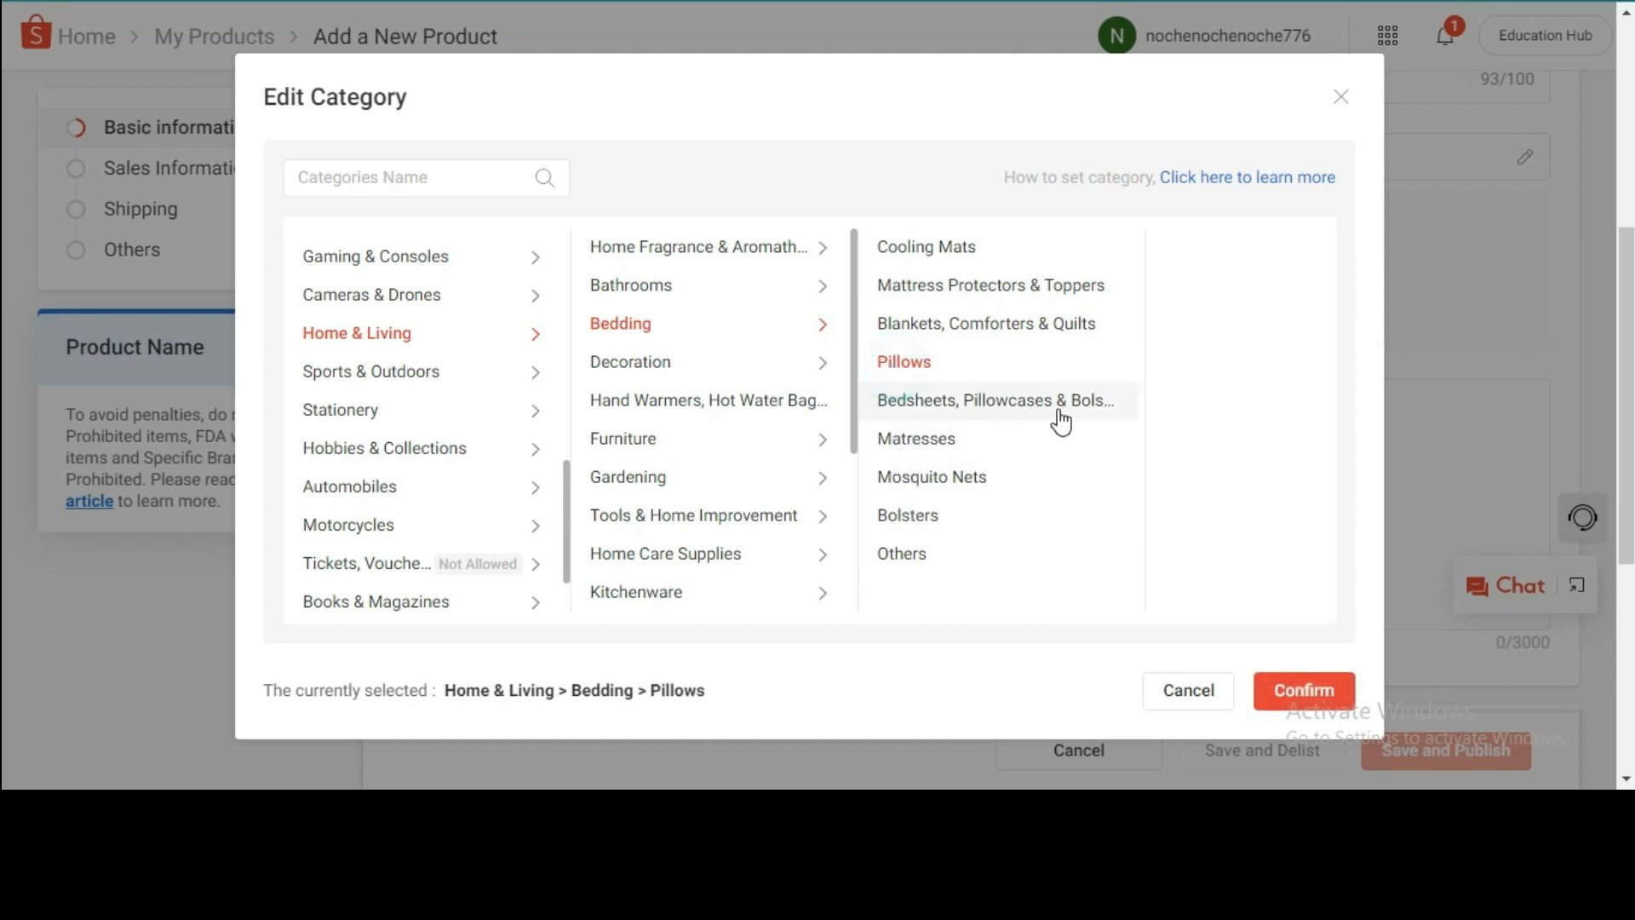
click(1330, 706)
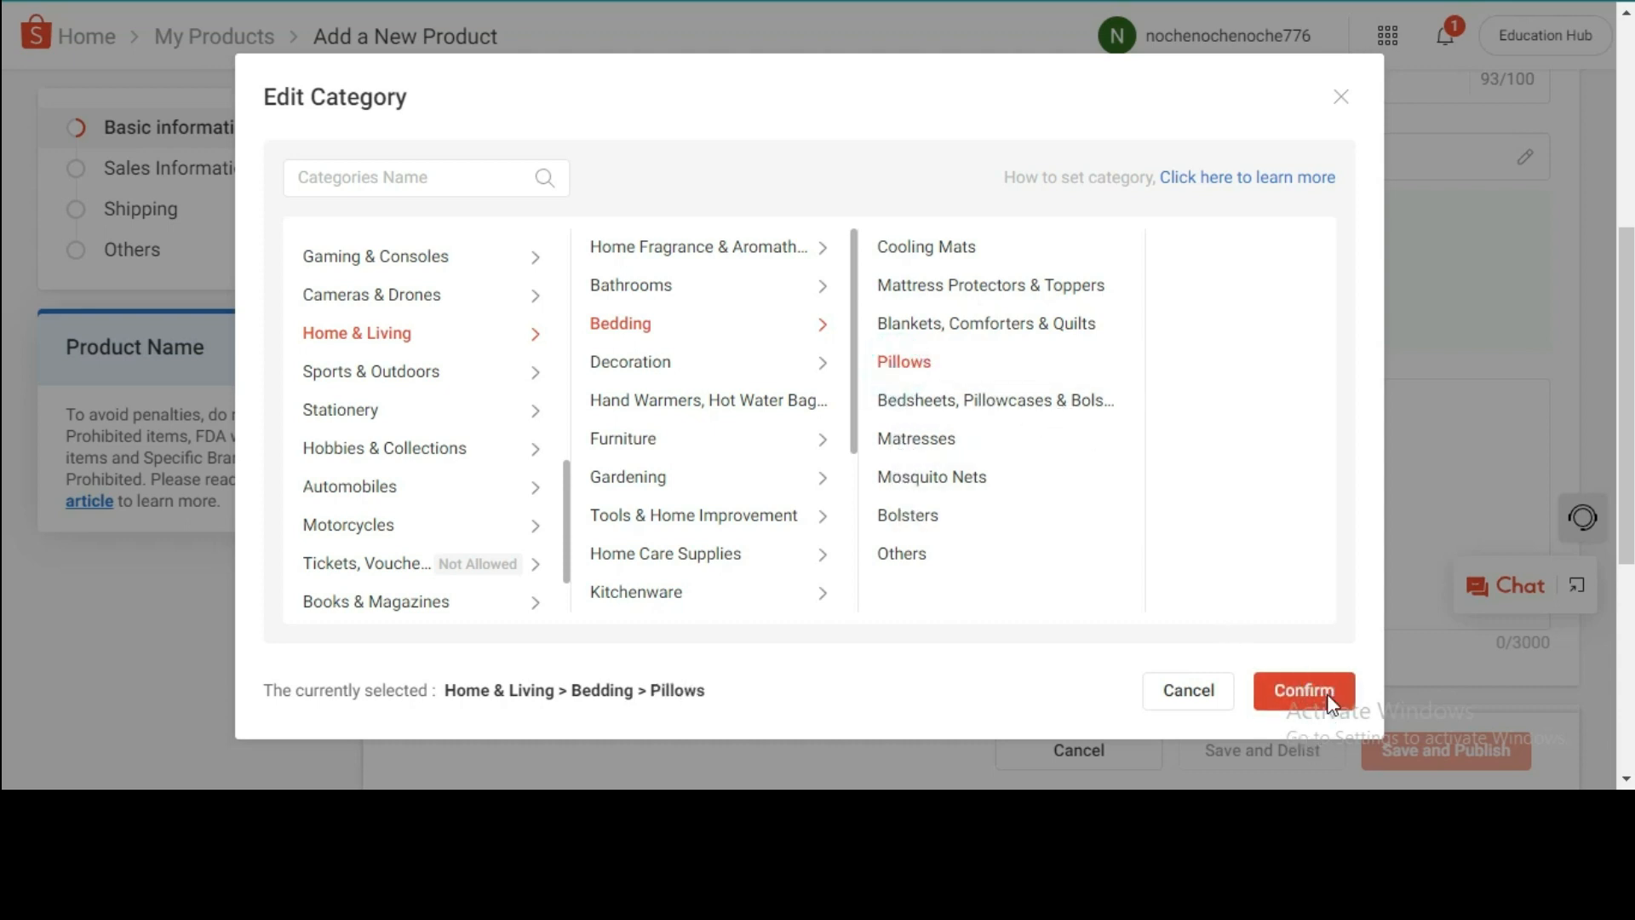
- Paste the prepared product details into the description, covering 30*50cm(12*20 Inch) dimensions, 10cm(4 Inch) core height, Rectangle shape, 0.6kg weight and Memory Foam fillings
scroll(791, 317, up, 2)
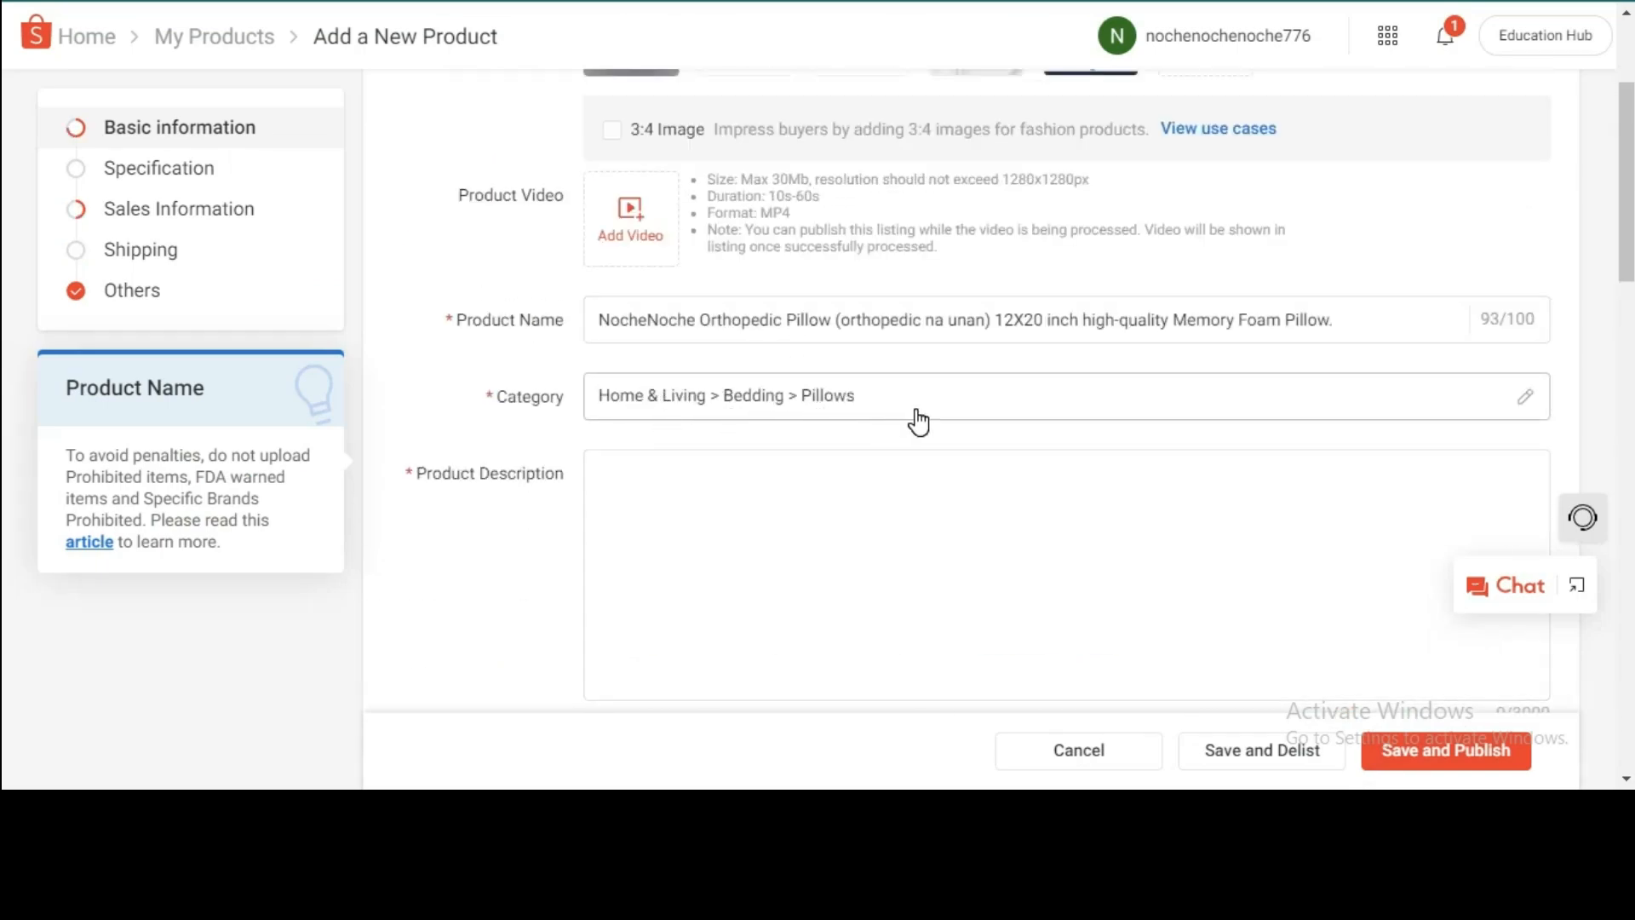
click(661, 482)
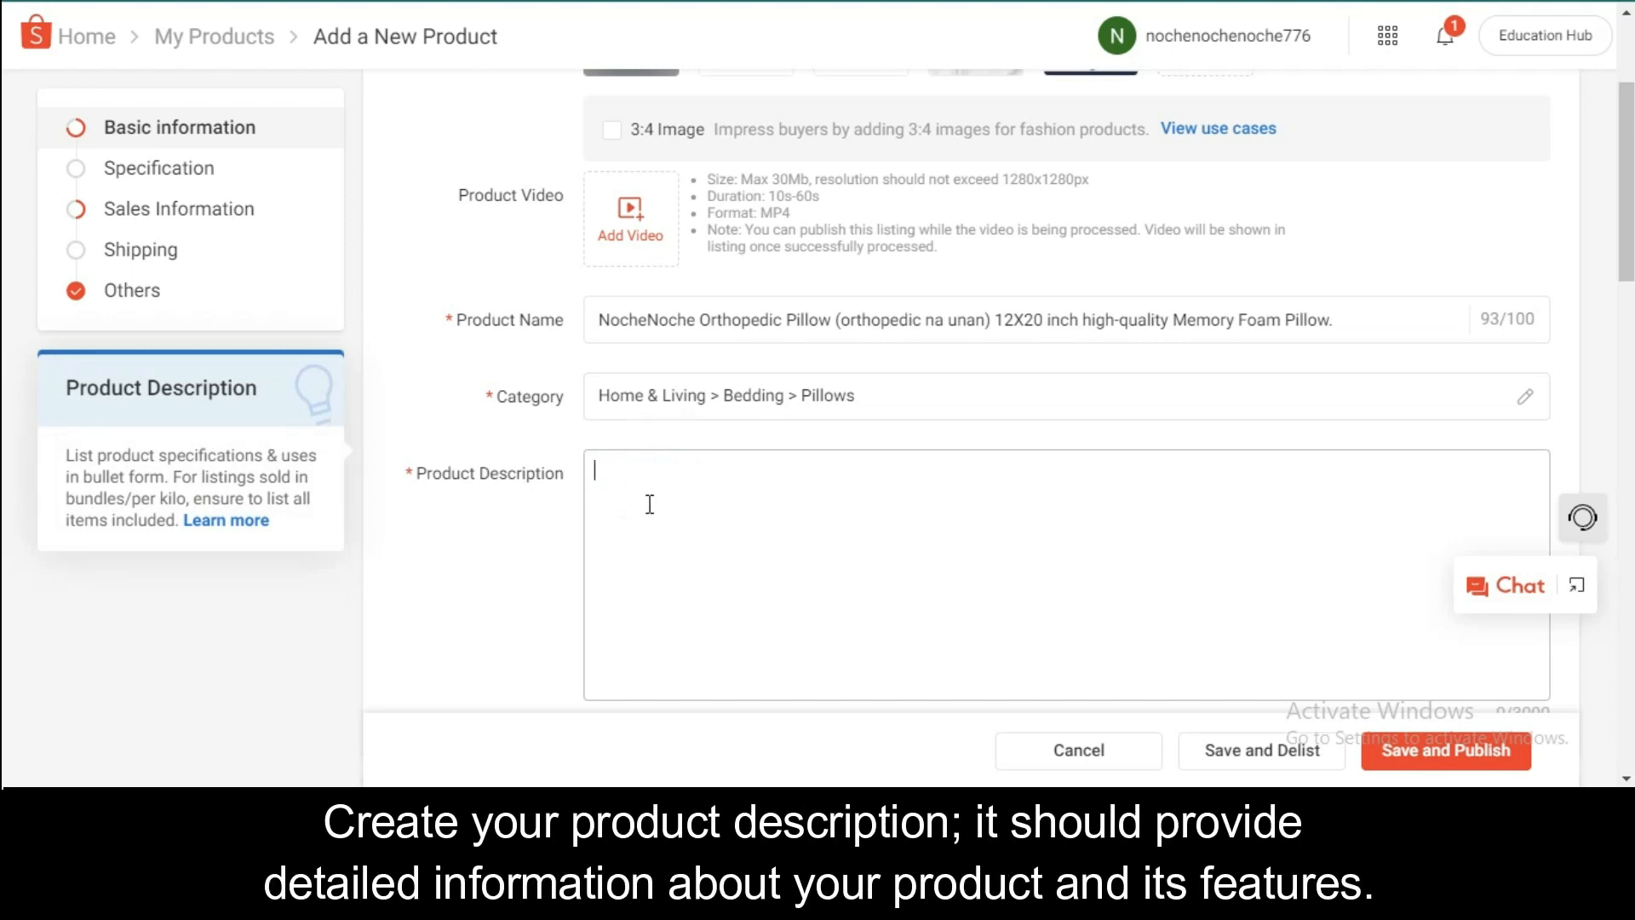
key(ctrl+v)
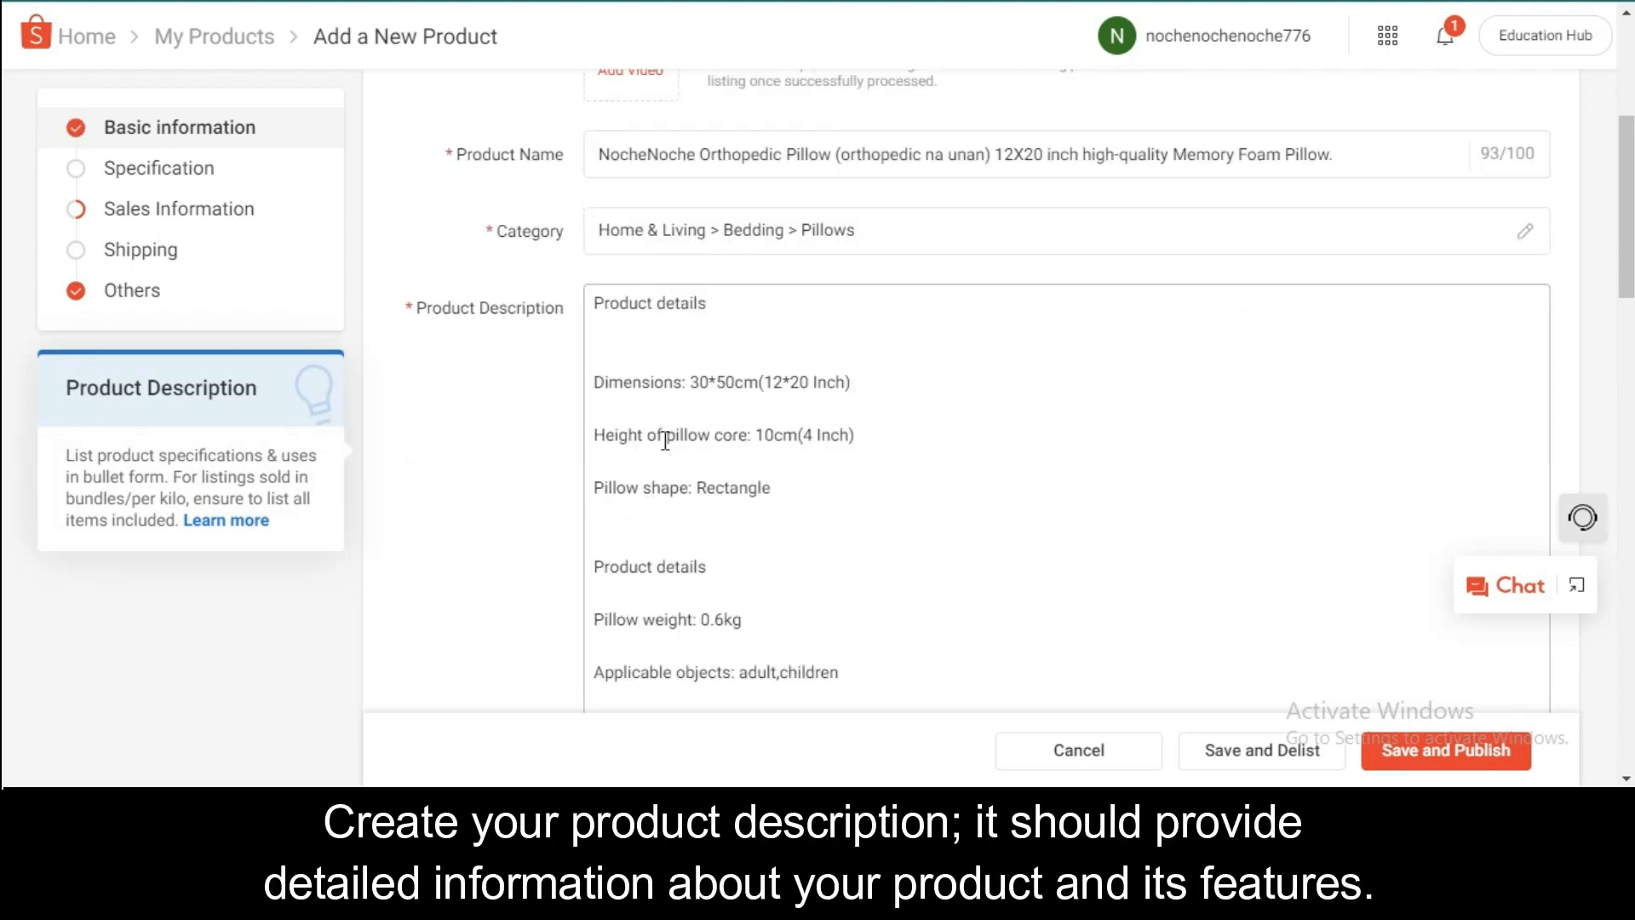
- Clean up the description: capitalise the first heading, write "Adult, Children", remove the duplicate heading, the "Real shots of the product" line and extra blank lines
click(650, 332)
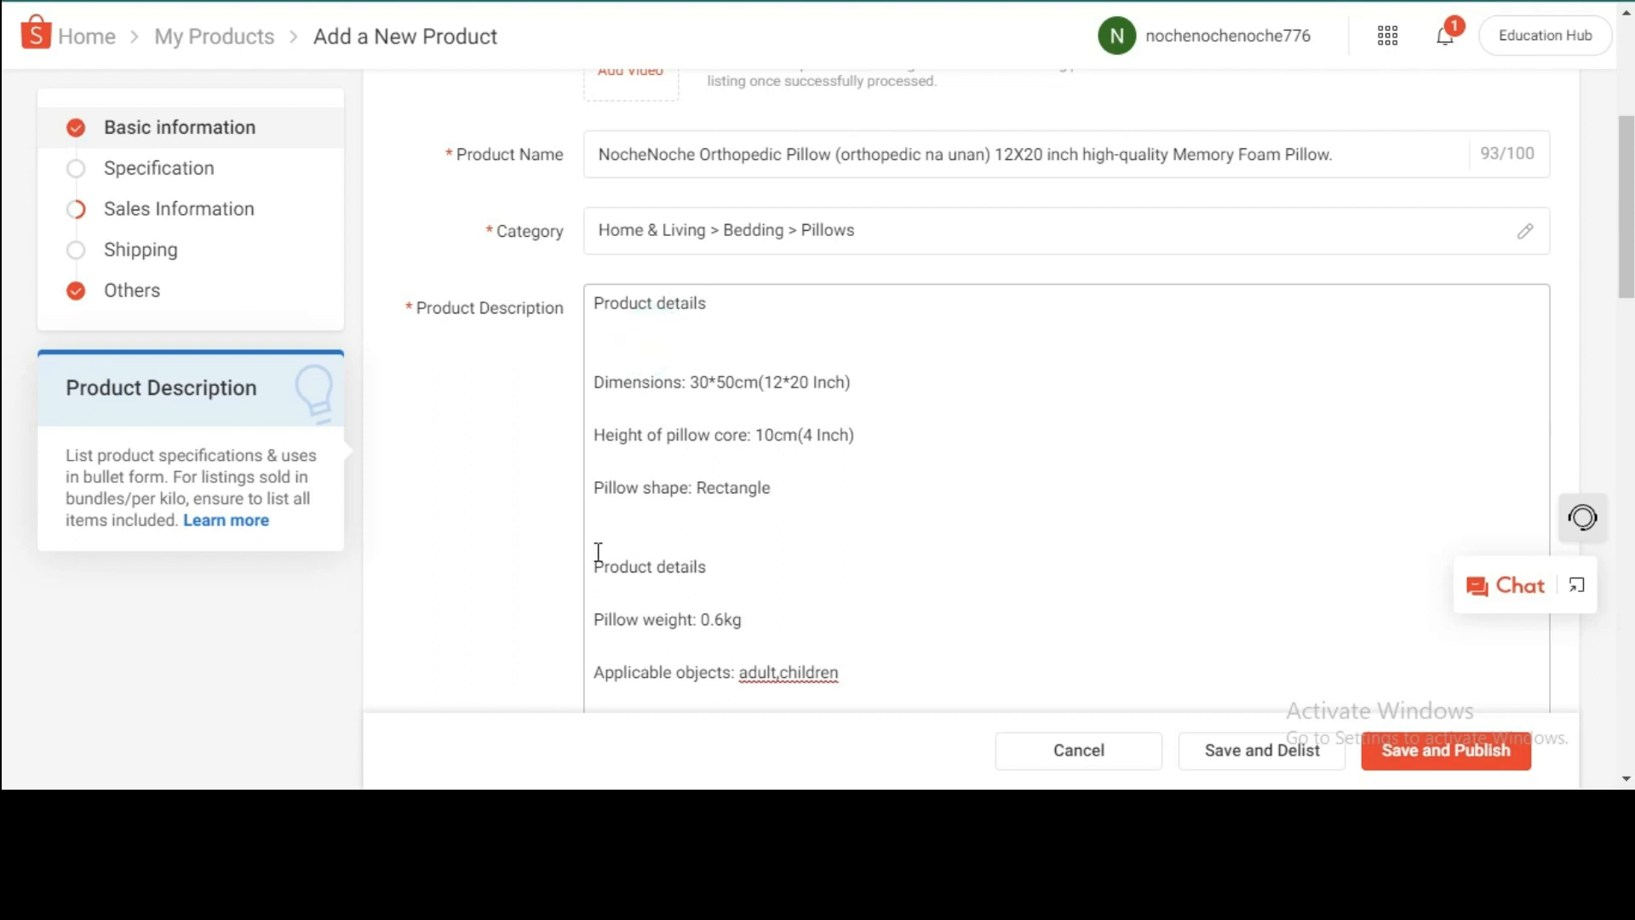
scroll(963, 538, down, 5)
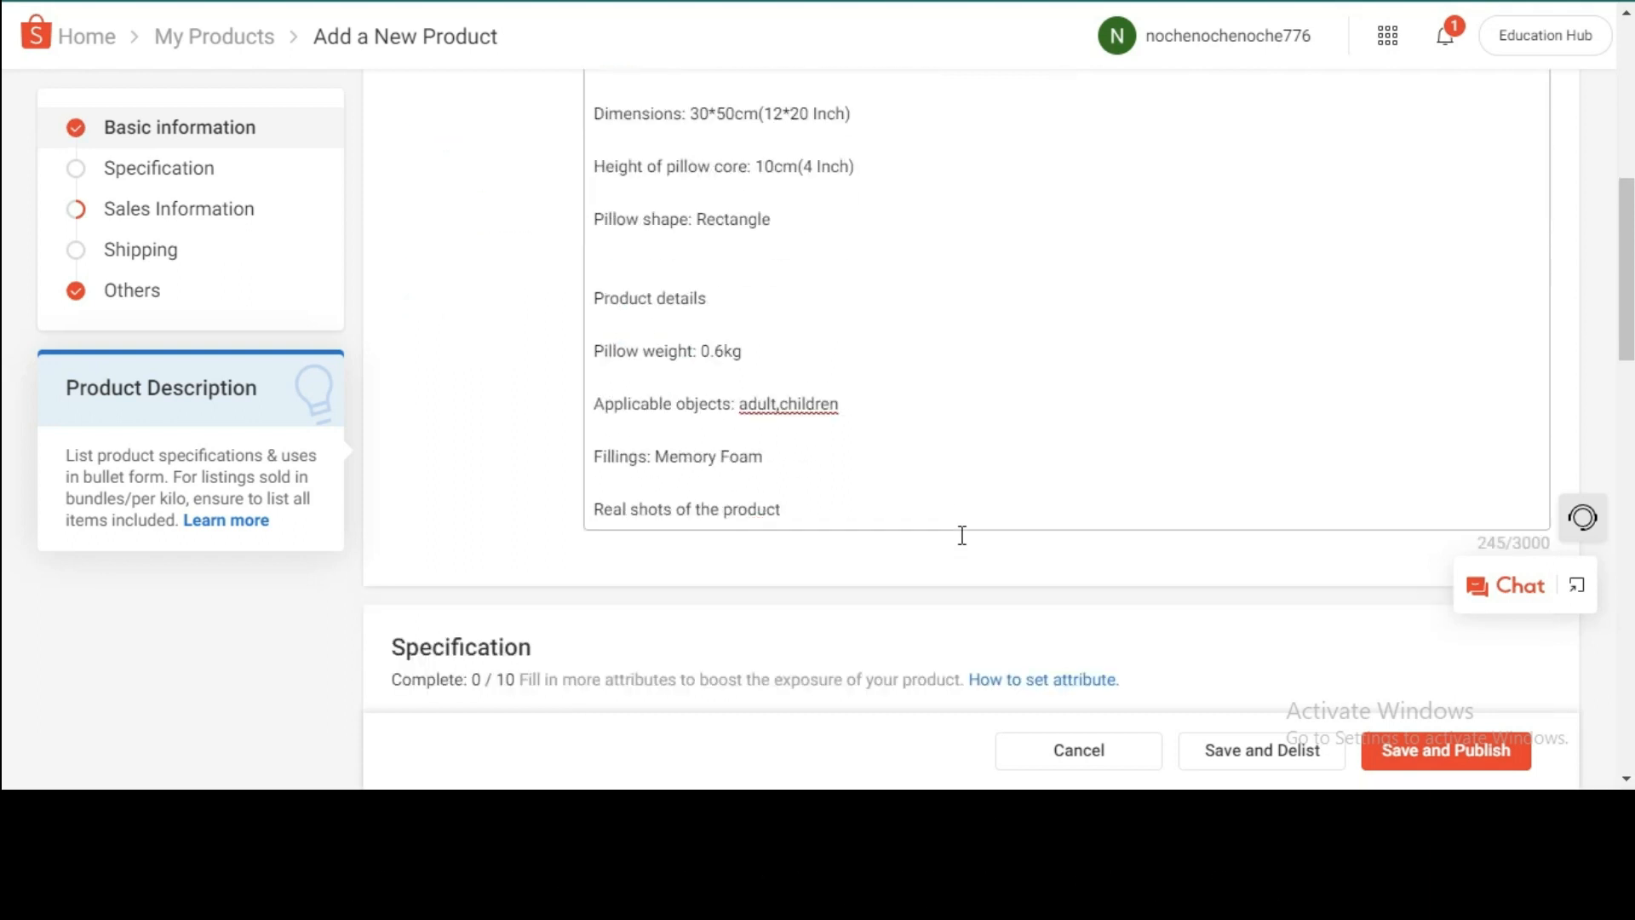
click(508, 377)
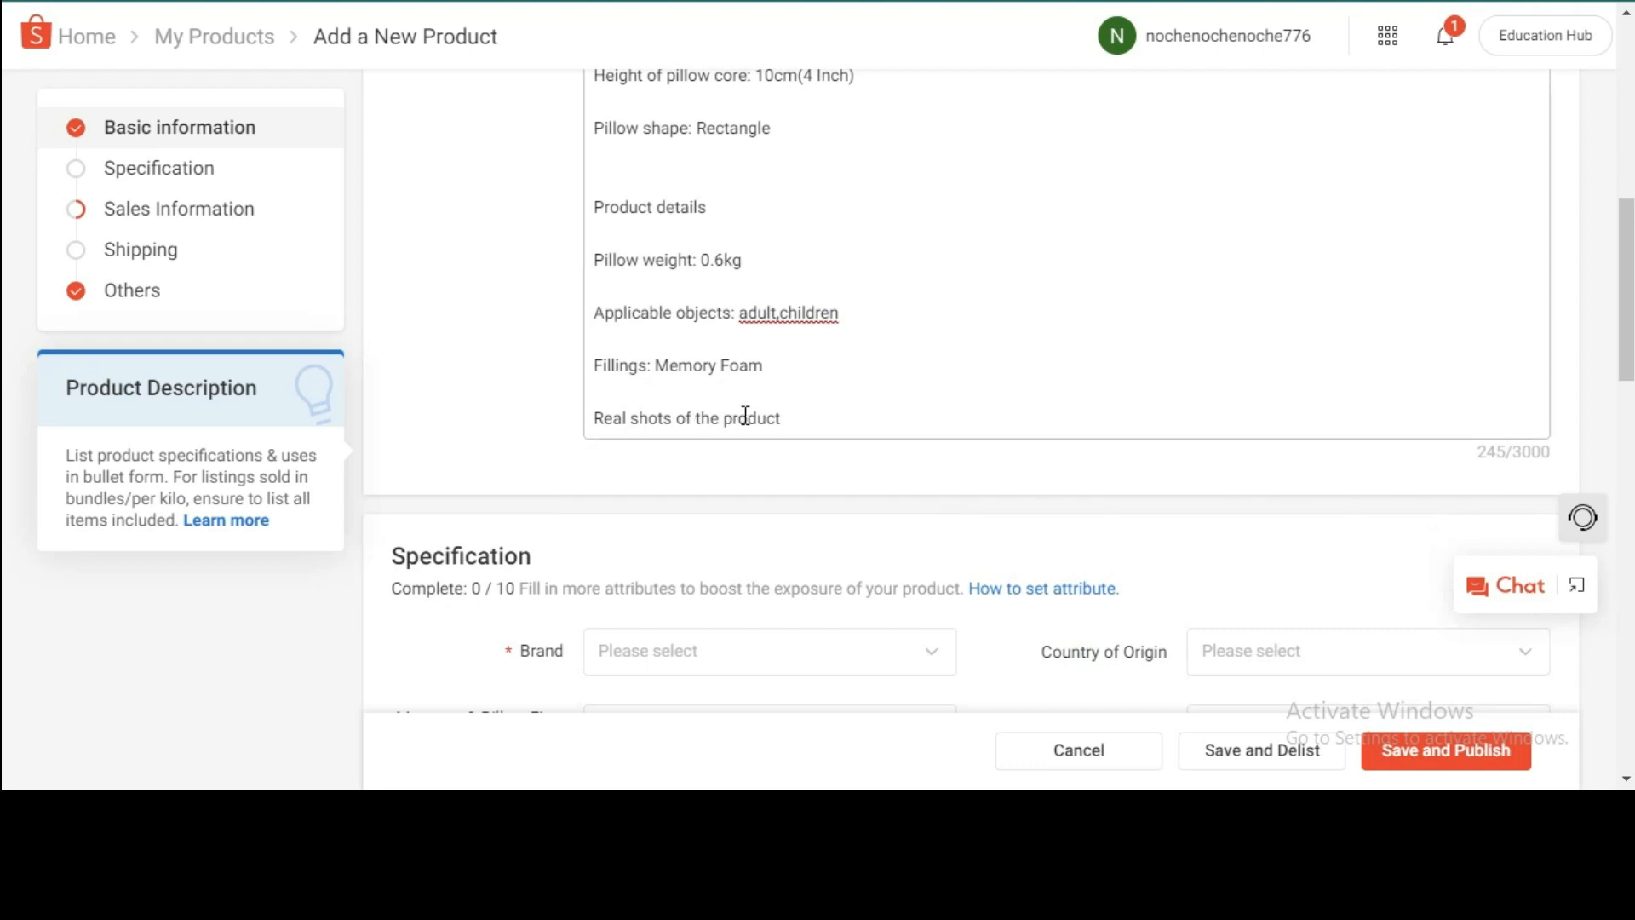
triple_click(791, 416)
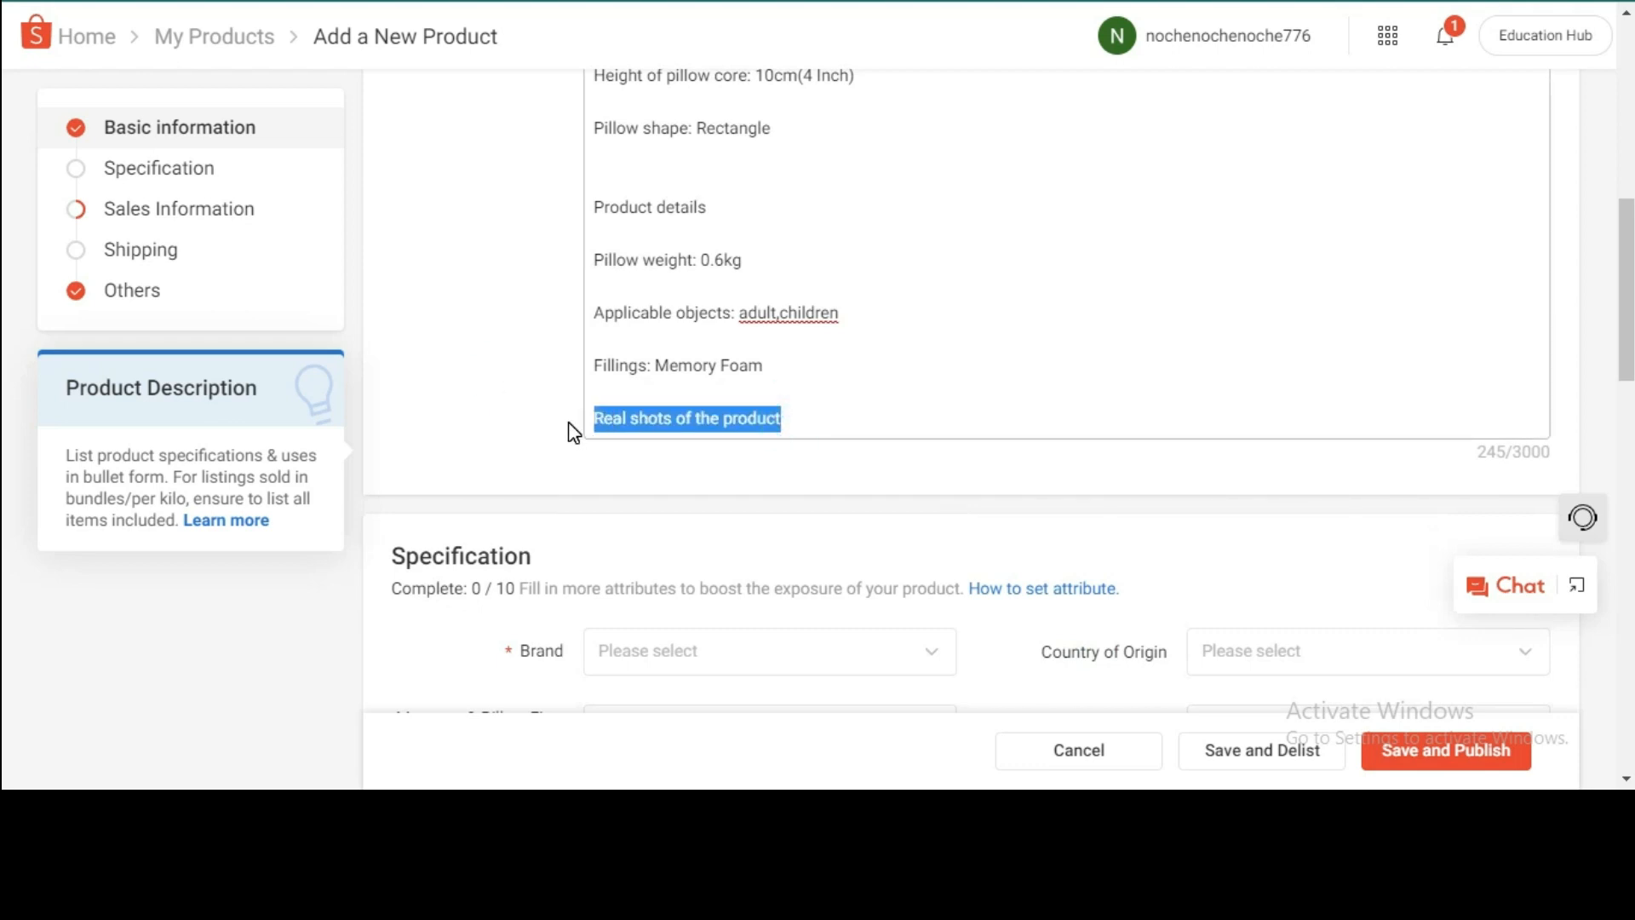
key(BackSpace)
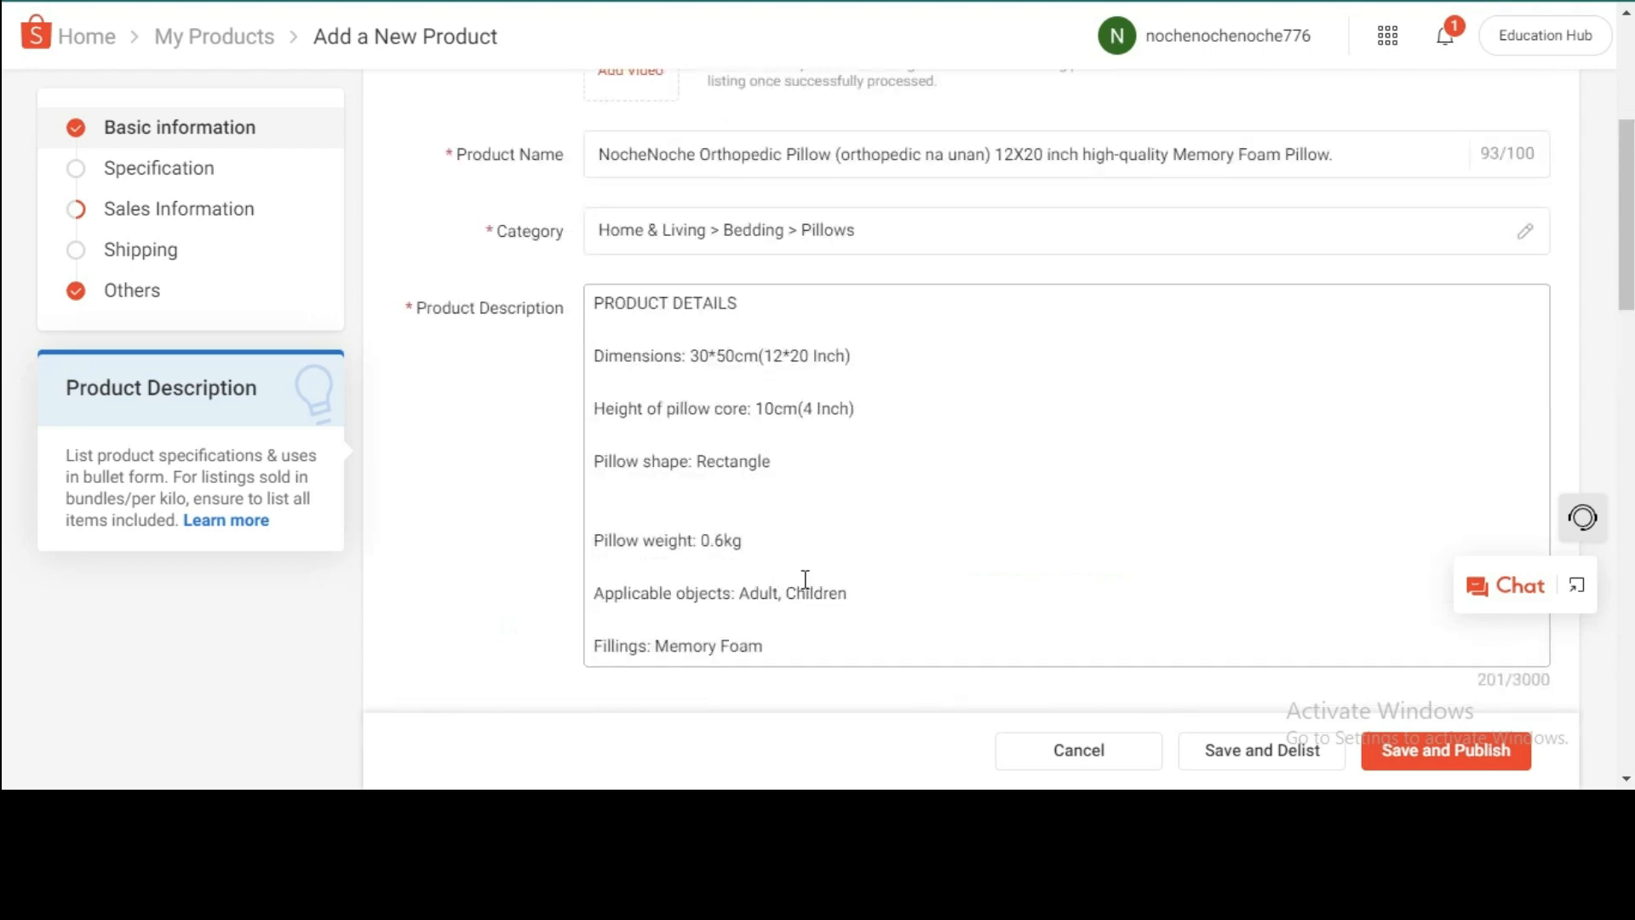
key(BackSpace)
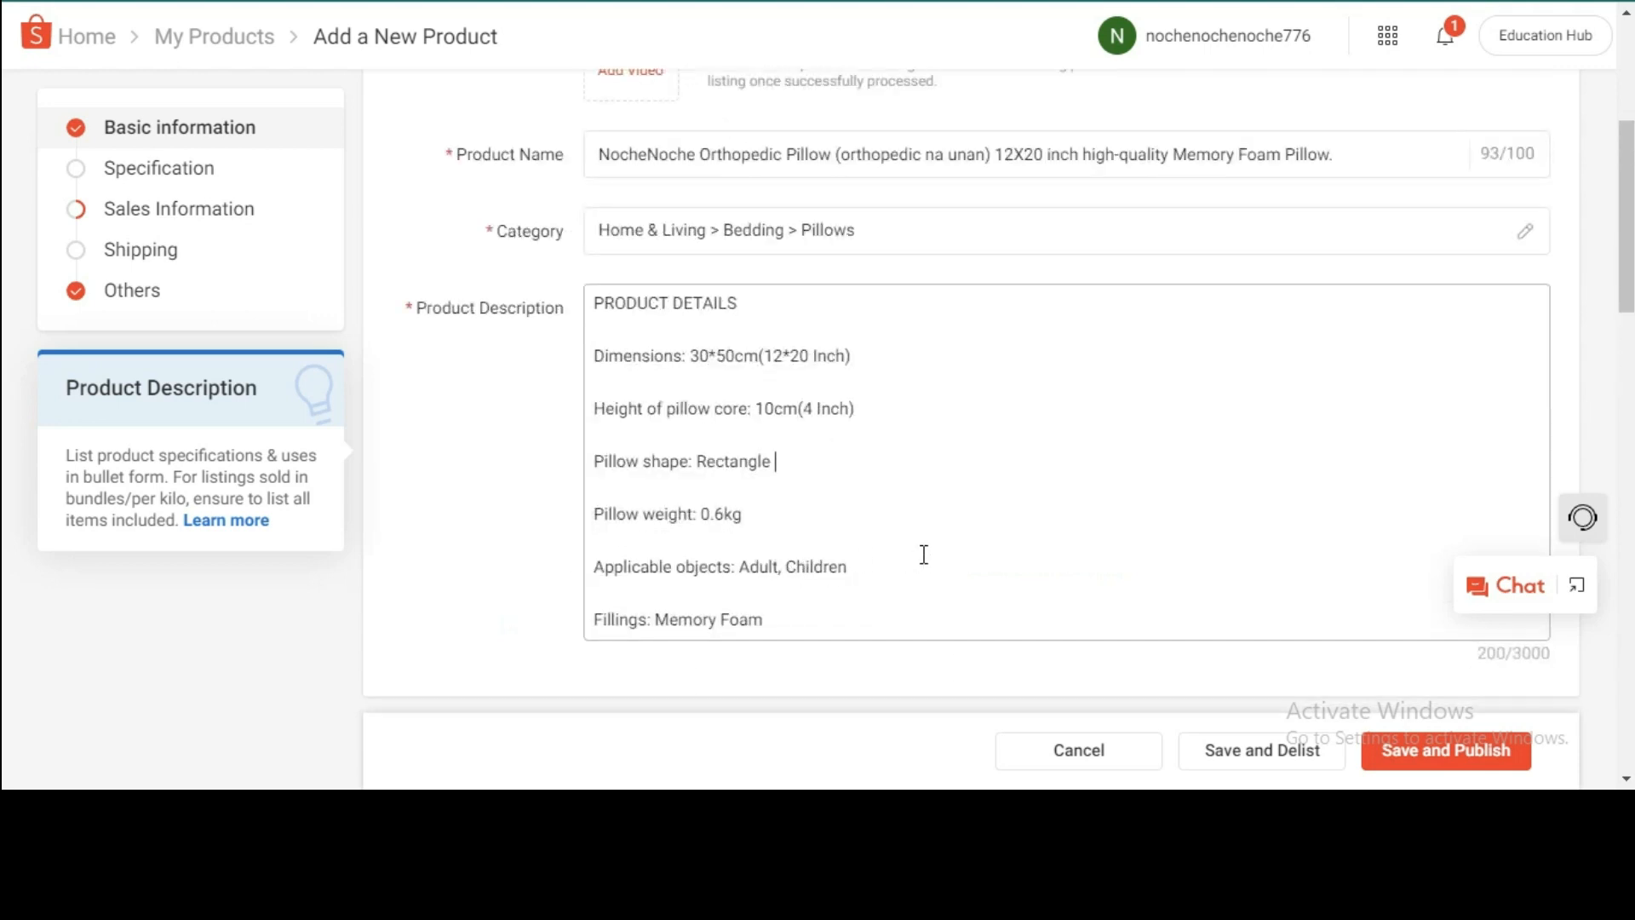
scroll(924, 555, down, 1)
scroll(937, 552, down, 3)
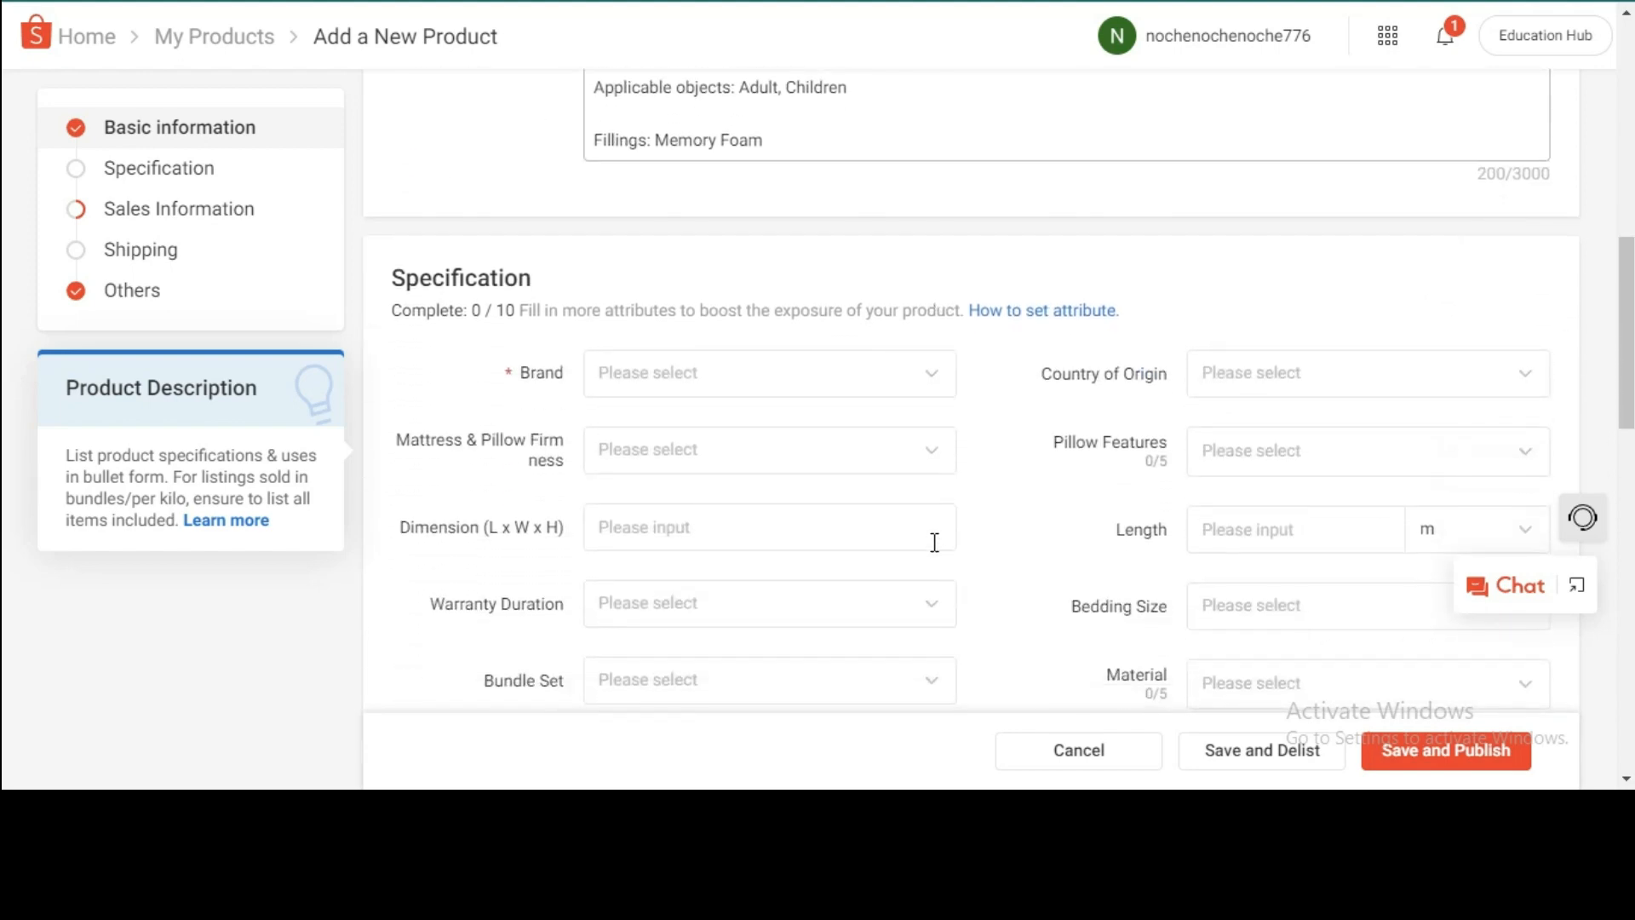
scroll(934, 543, up, 4)
scroll(949, 546, up, 3)
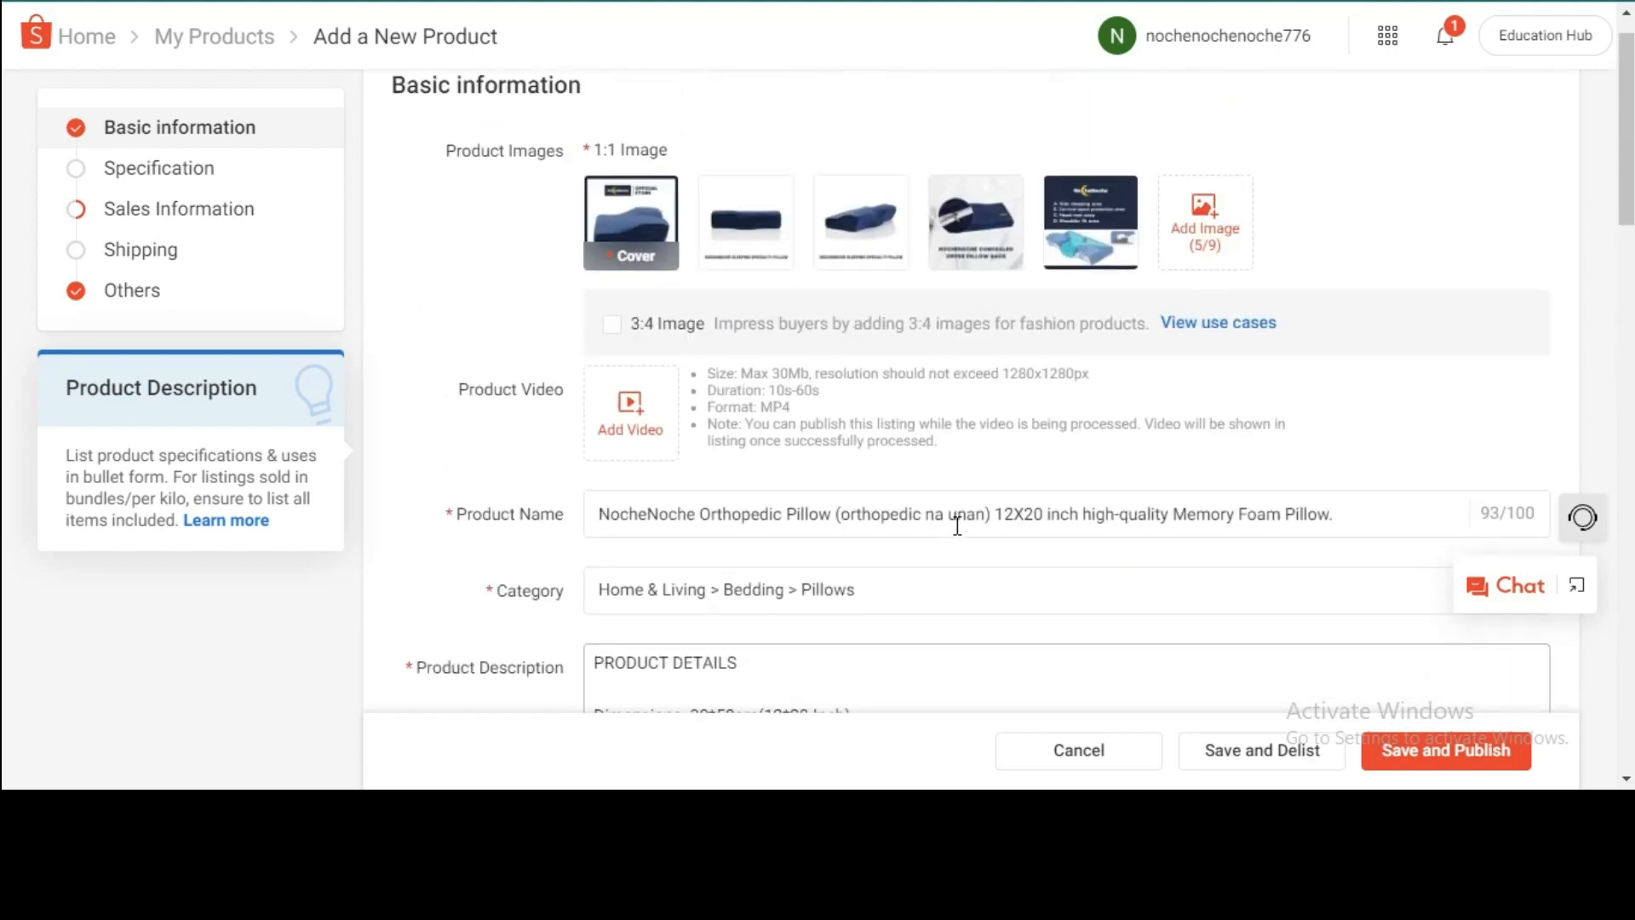
- Search the Brand options in the Specification section for NocheNoche
drag(1625, 191, 1577, 409)
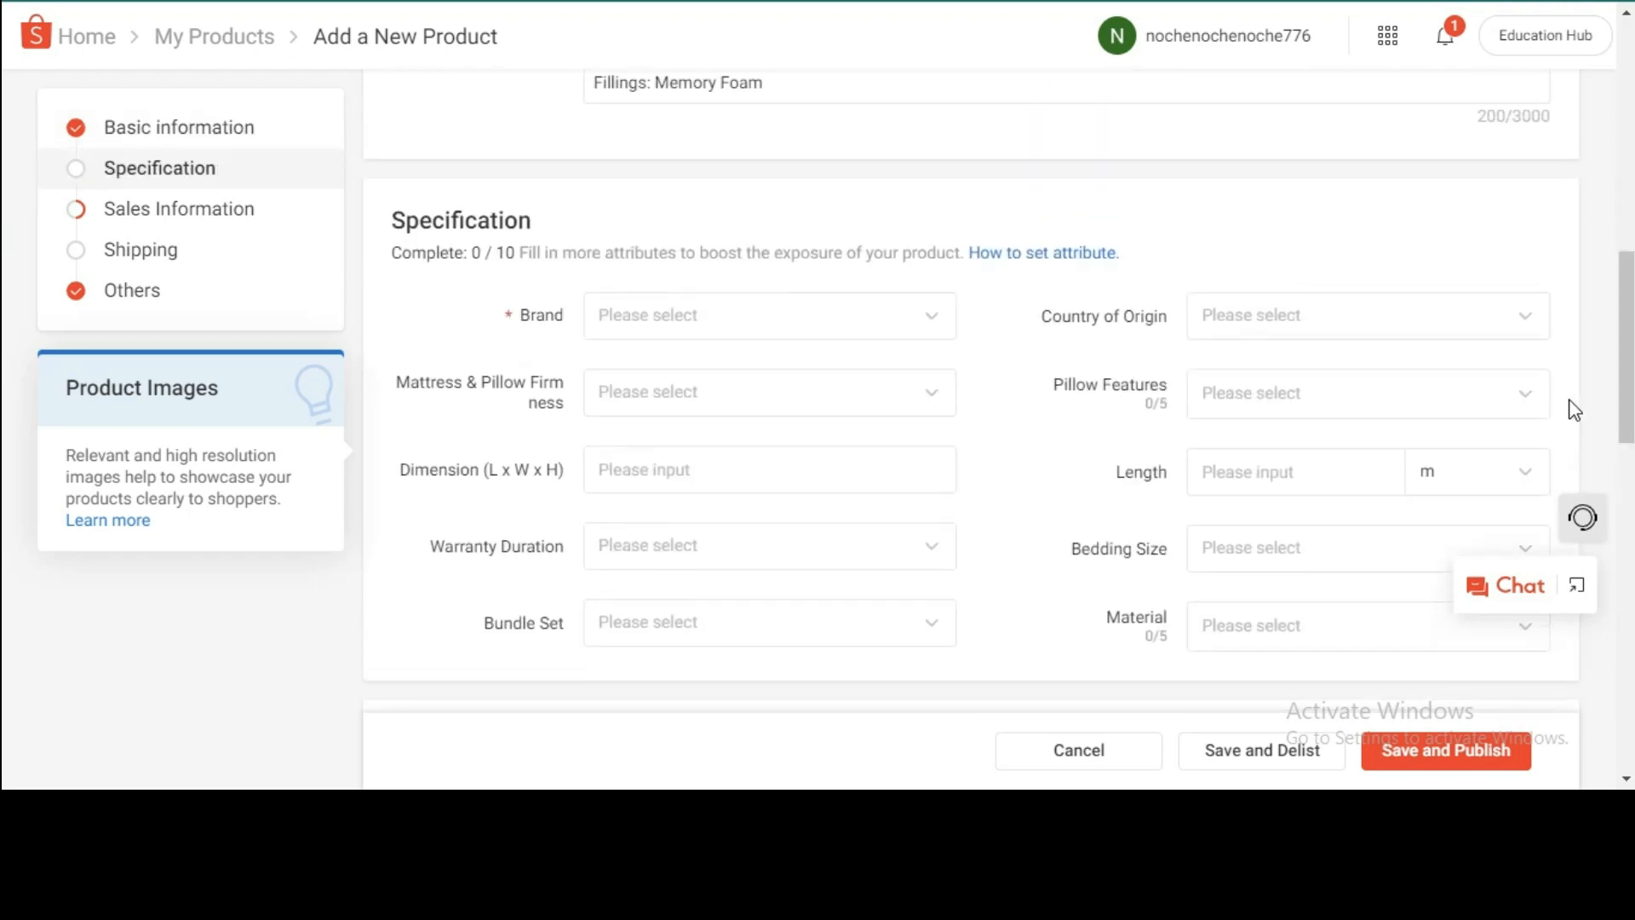
click(729, 315)
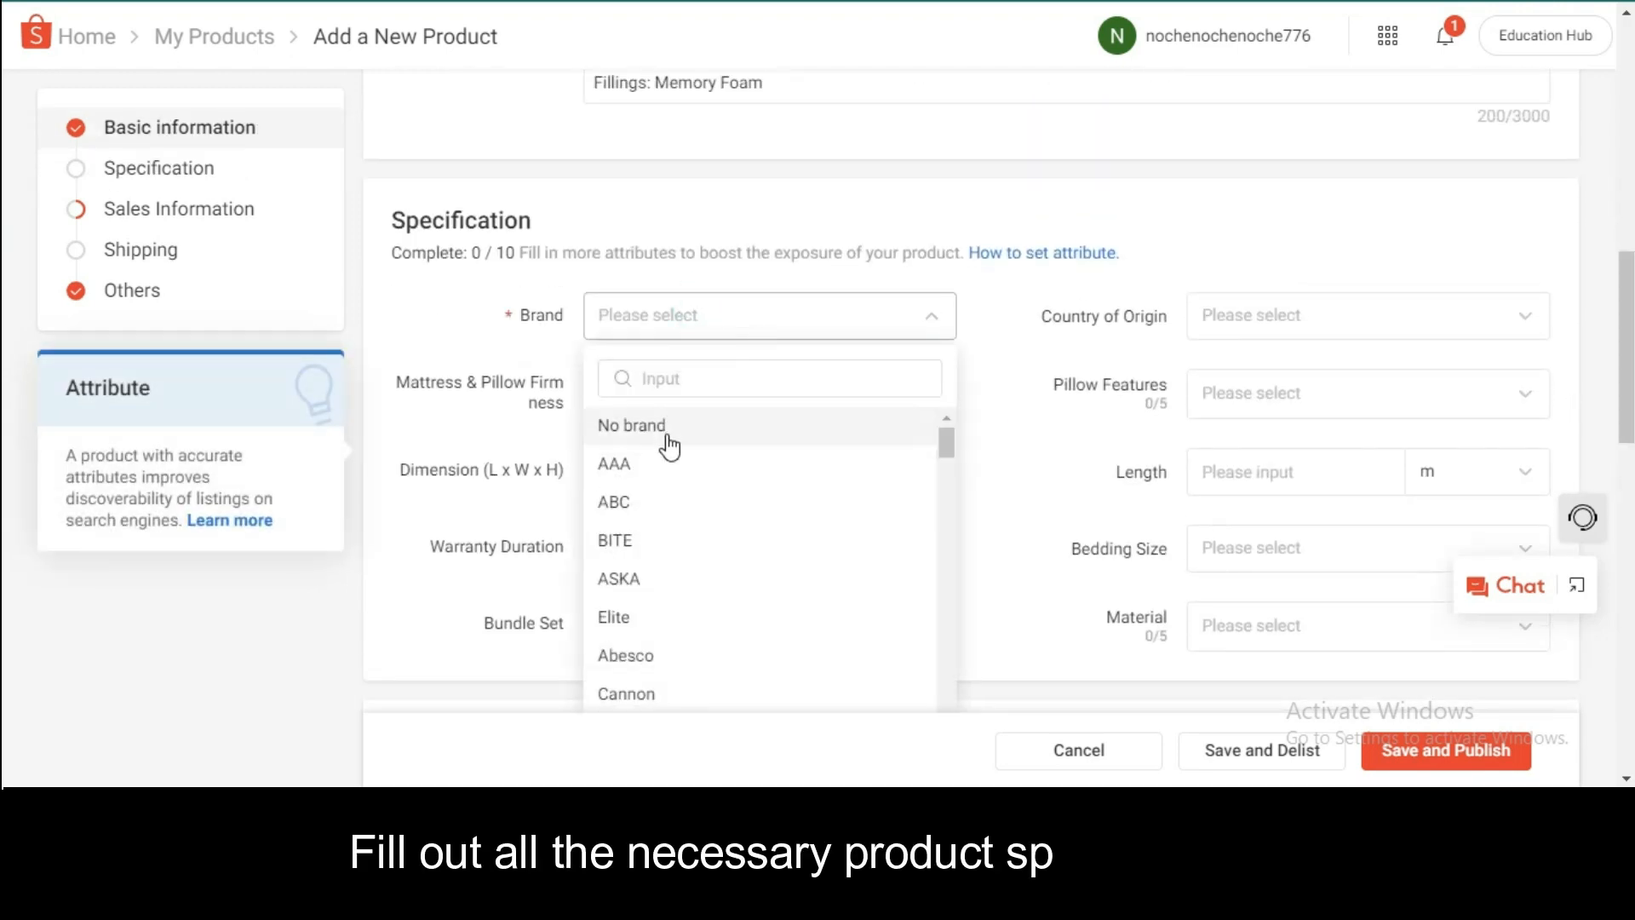
scroll(715, 528, down, 3)
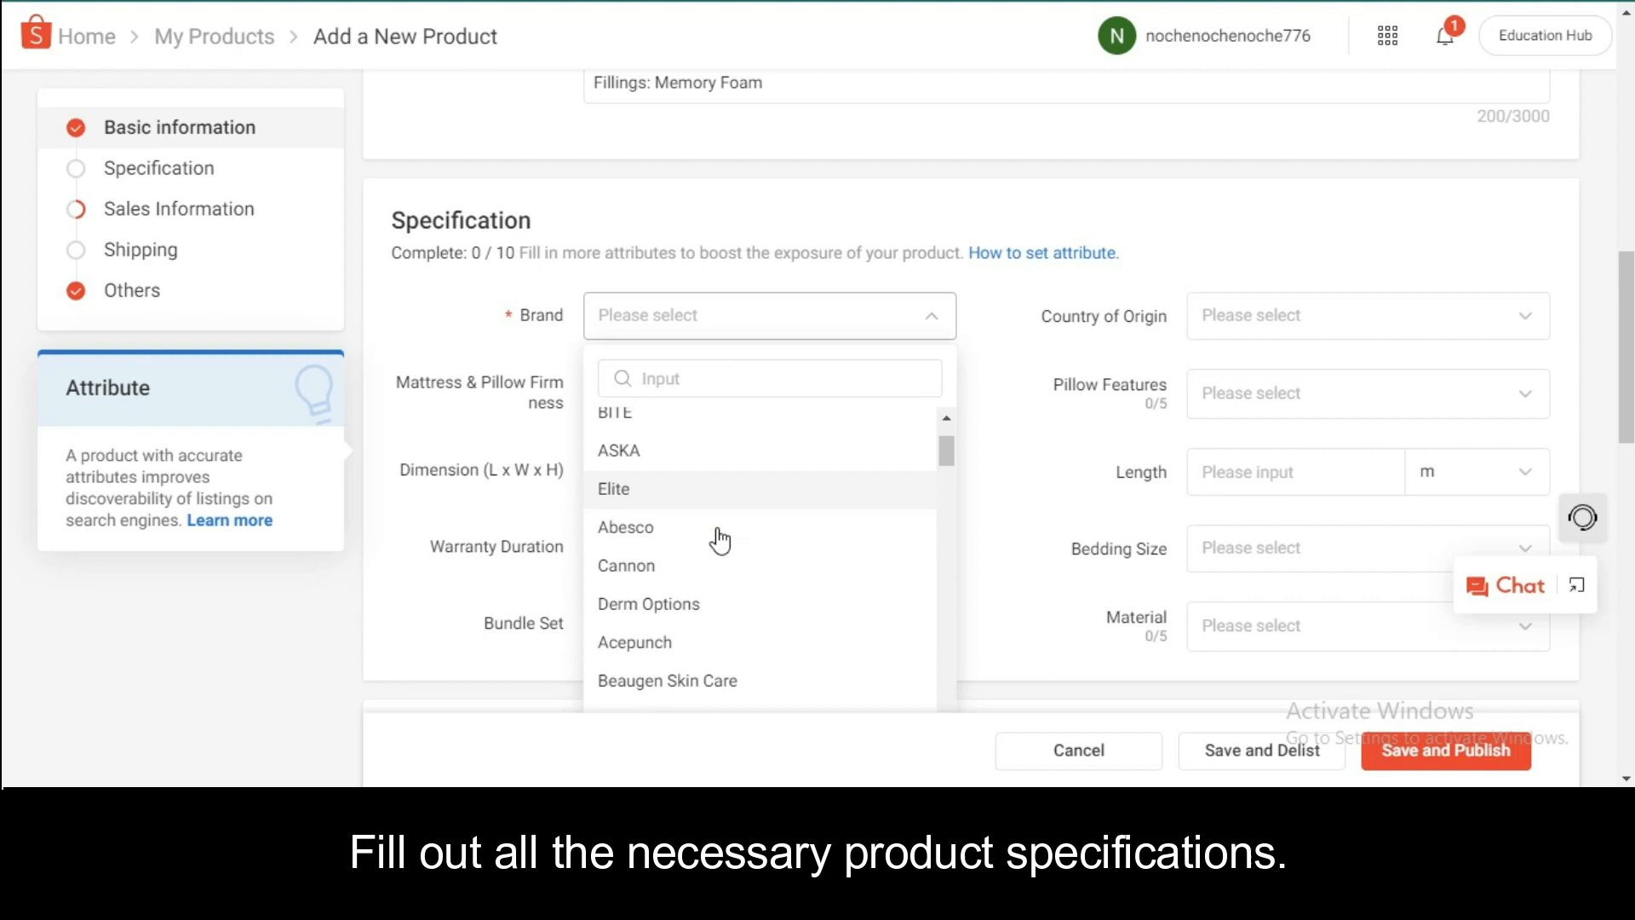
click(681, 375)
text(nob)
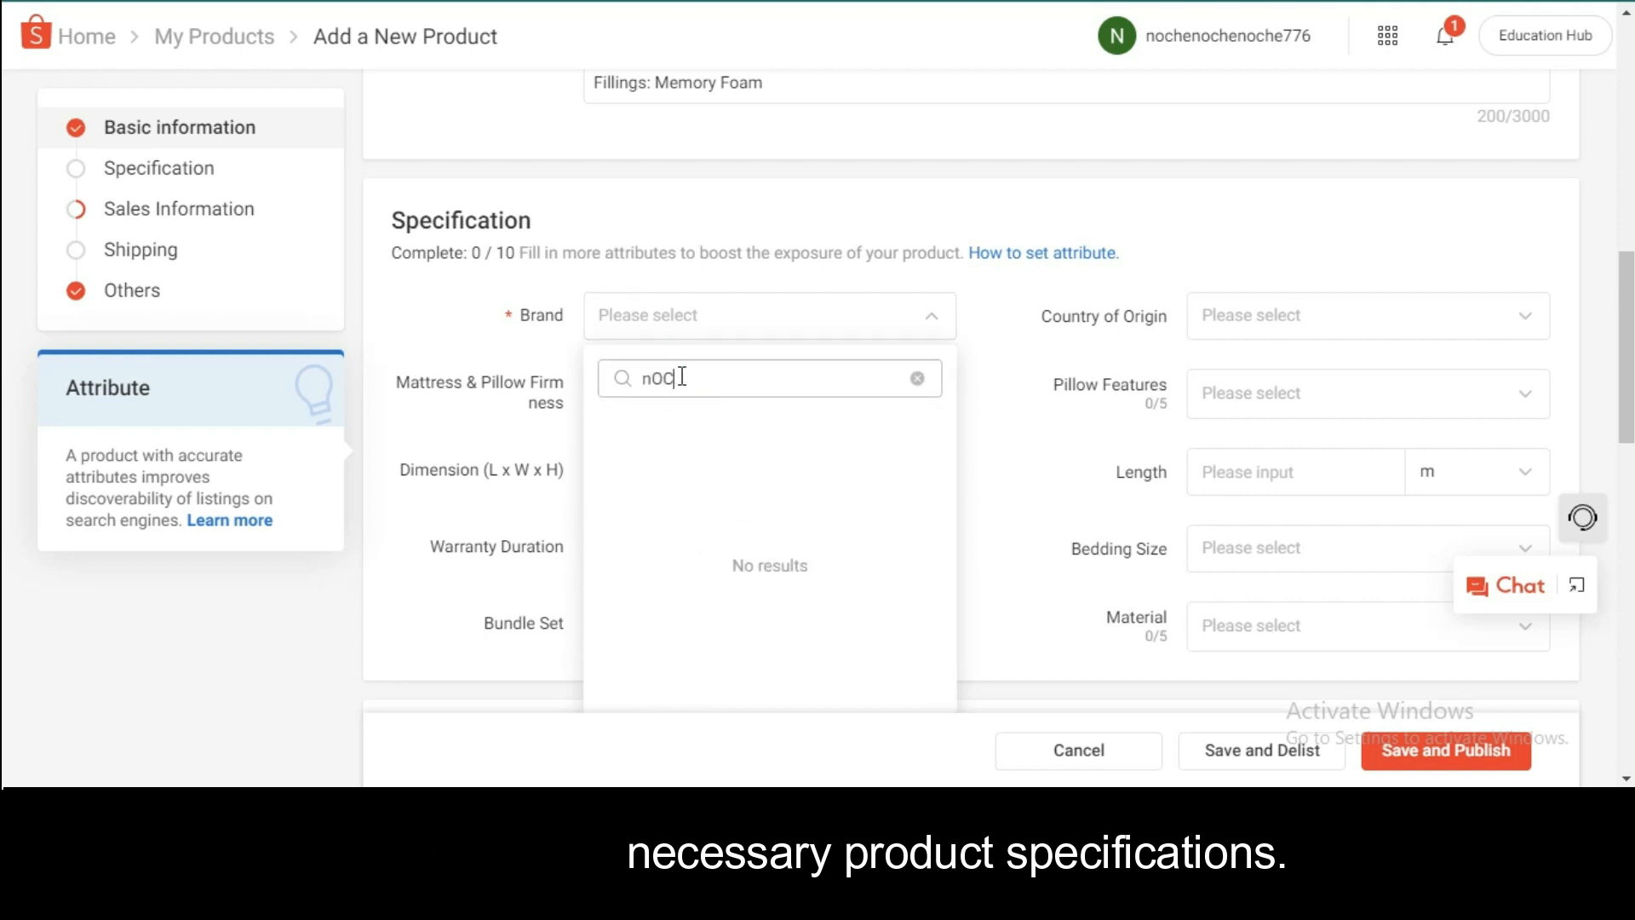
key(BackSpace)
key(BackSpace)
key(BackSpace)
text(NocheNoche)
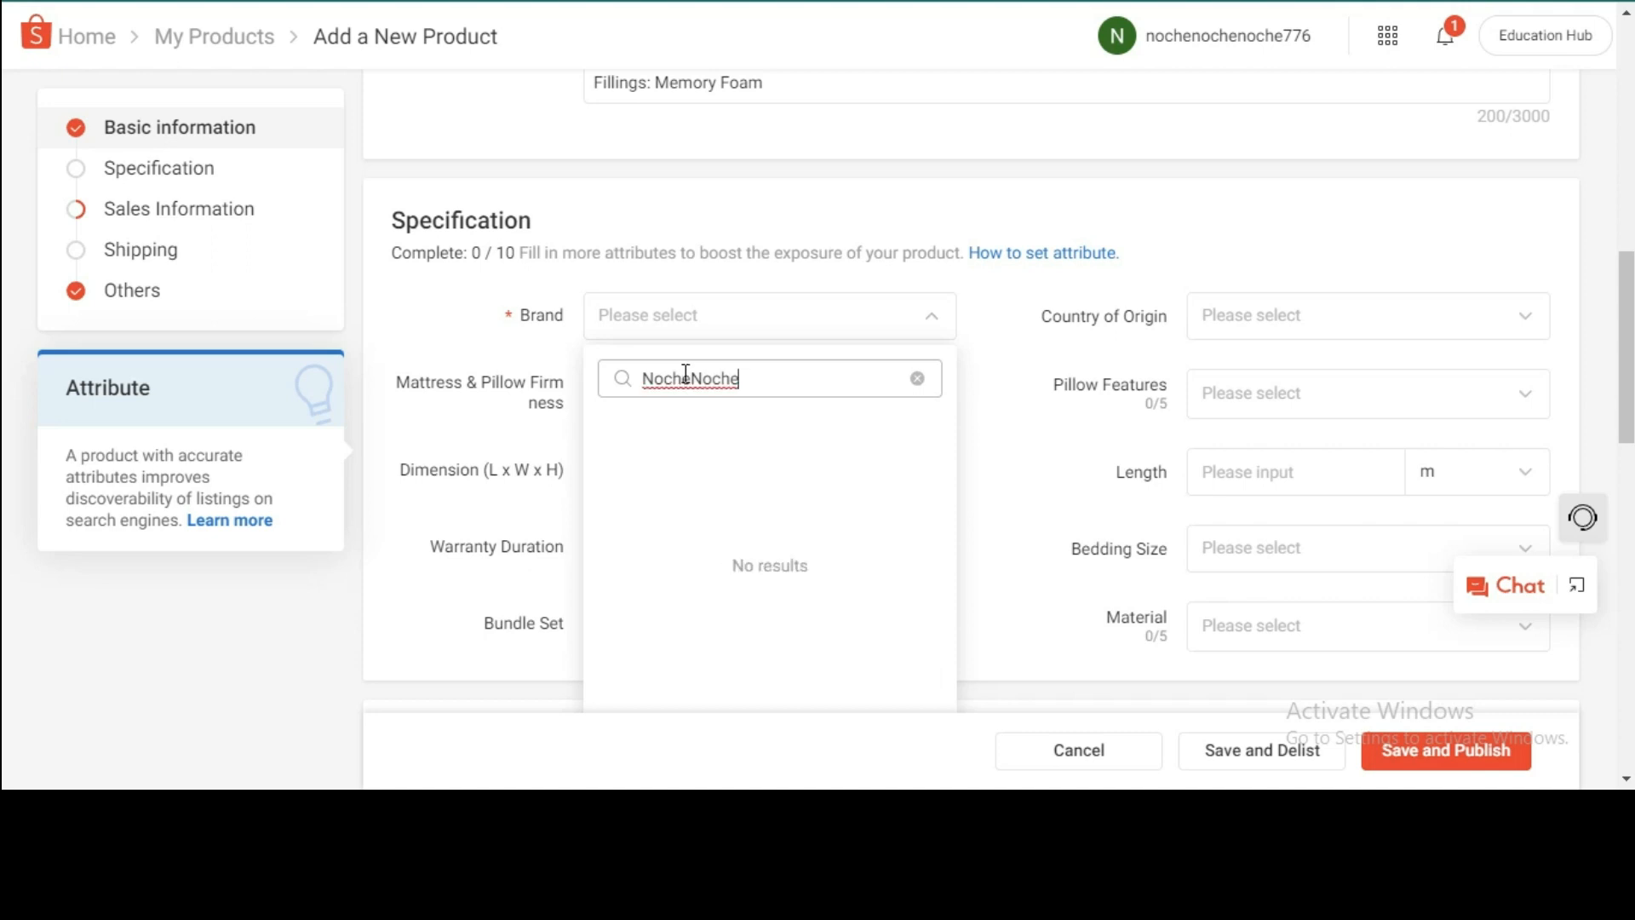
- Set the brand to NocheNoche and the mattress and pillow firmness to Medium Firm
double_click(780, 382)
double_click(991, 385)
click(775, 316)
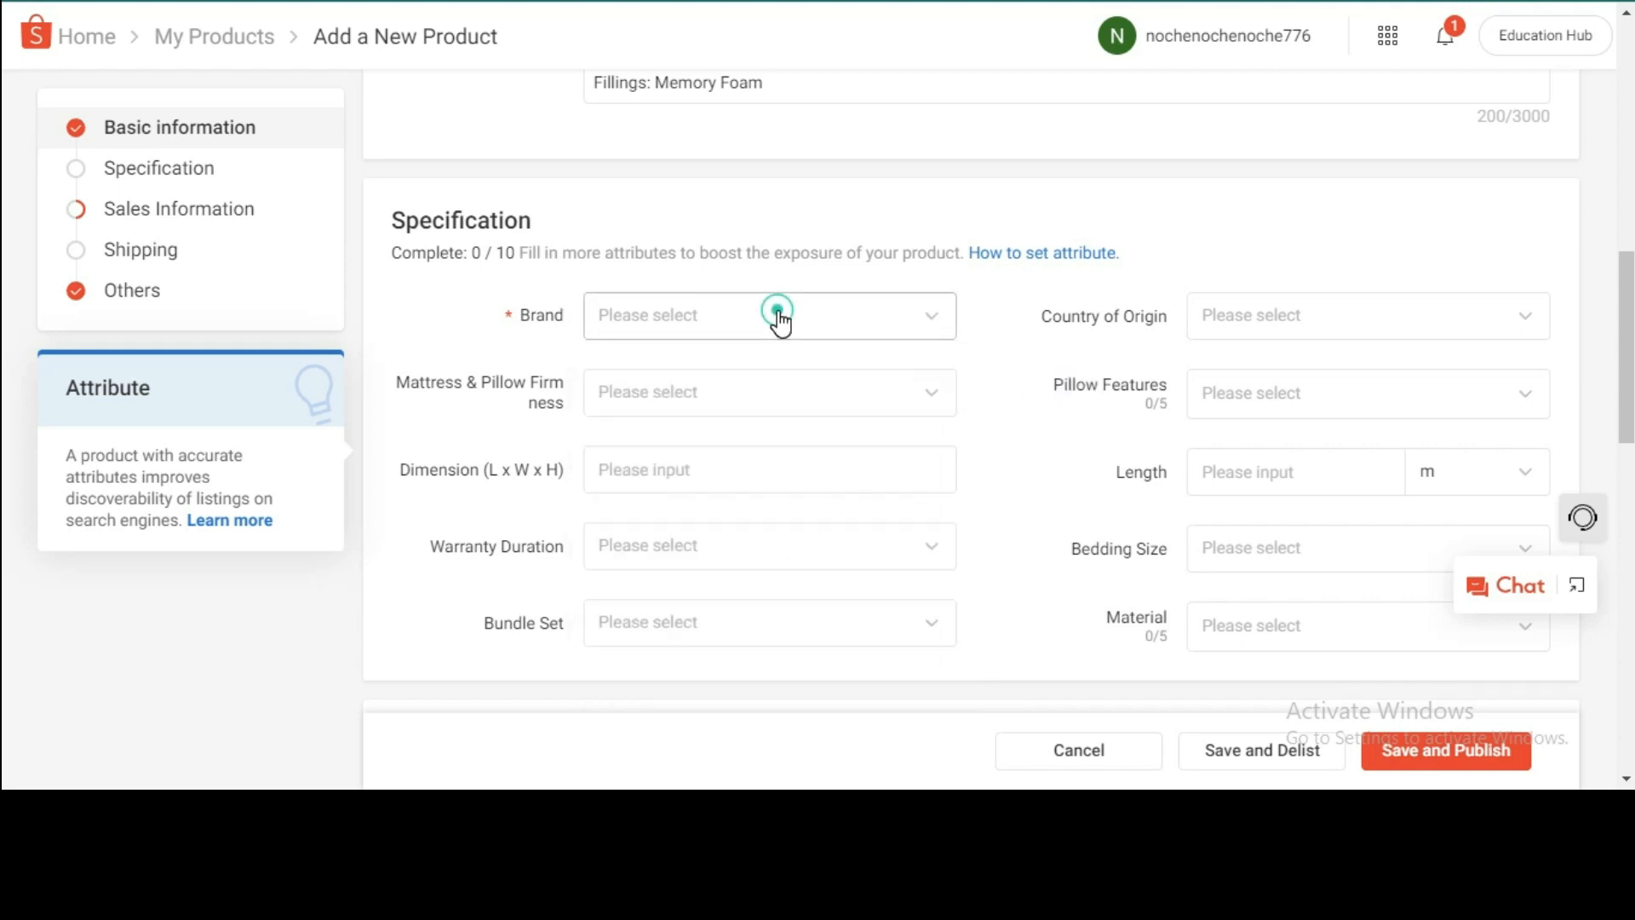
click(759, 384)
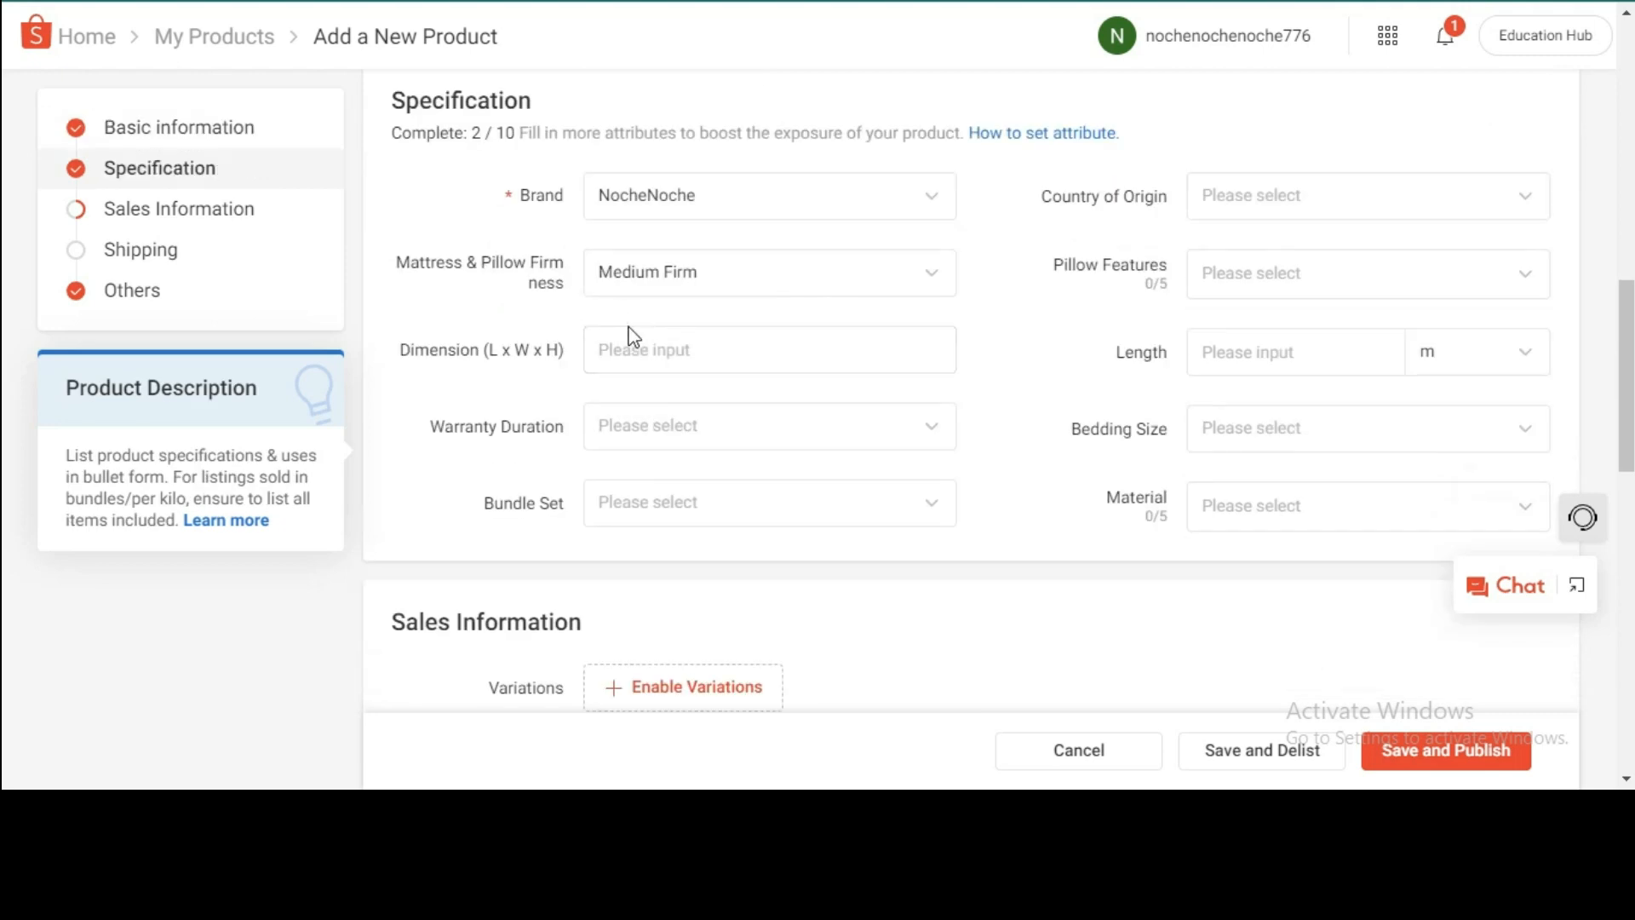
- Enter 30cm*50cm as the product's Dimension (L x W x H), with cm after each number
click(631, 350)
text(30*50cm)
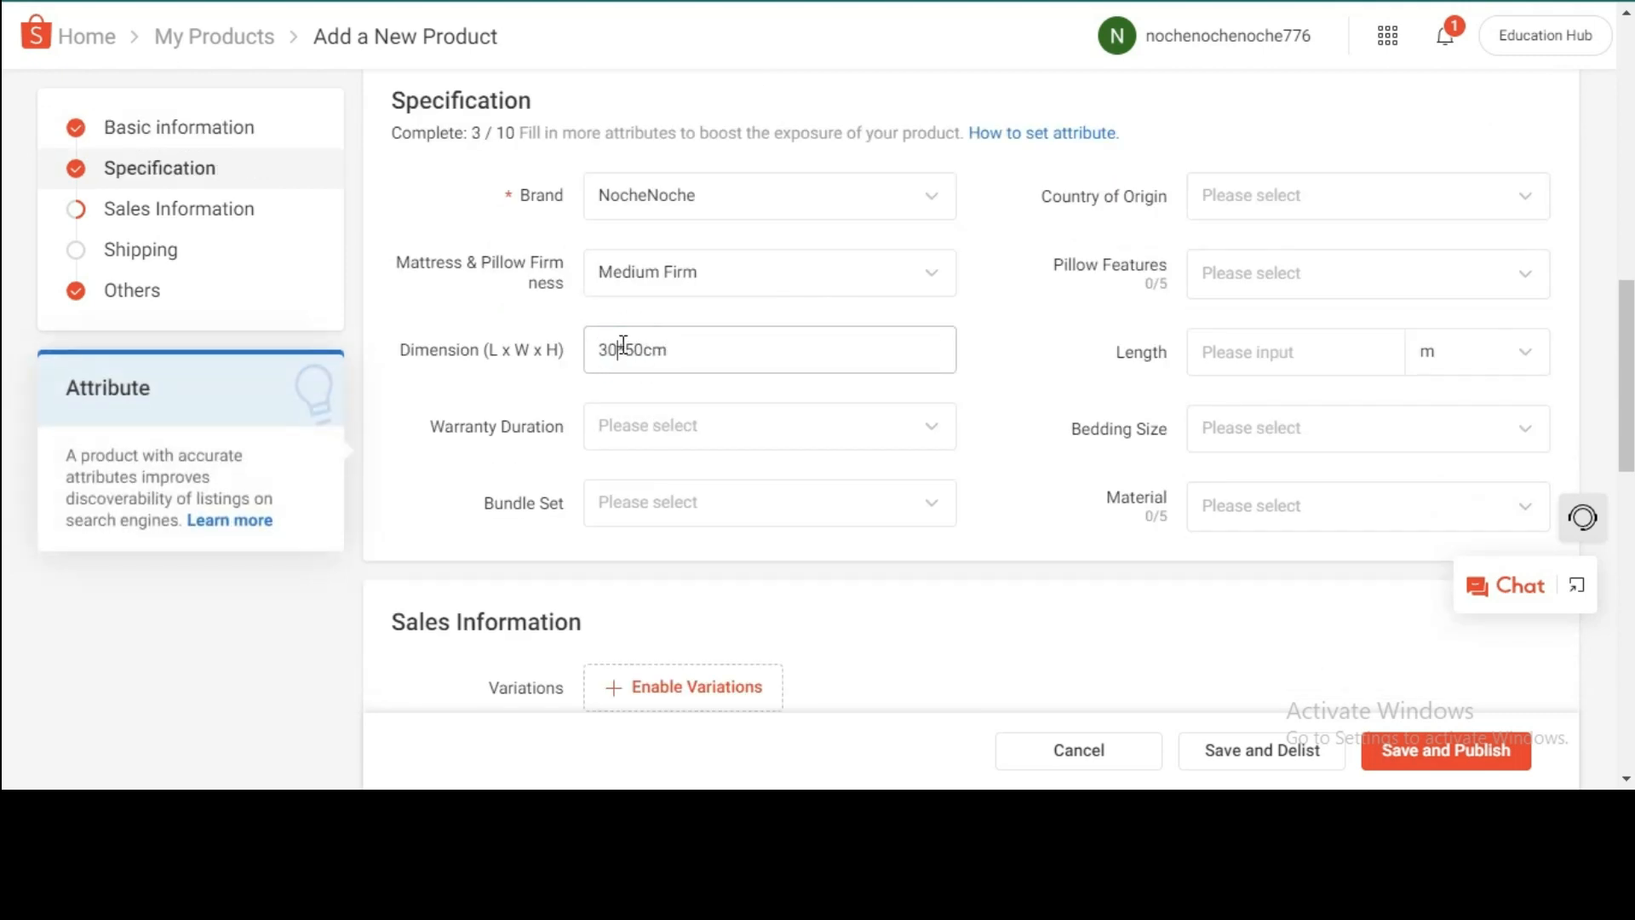
key(Left)
key(Left)
key(Left)
key(Left)
key(Left)
text(cm)
click(697, 343)
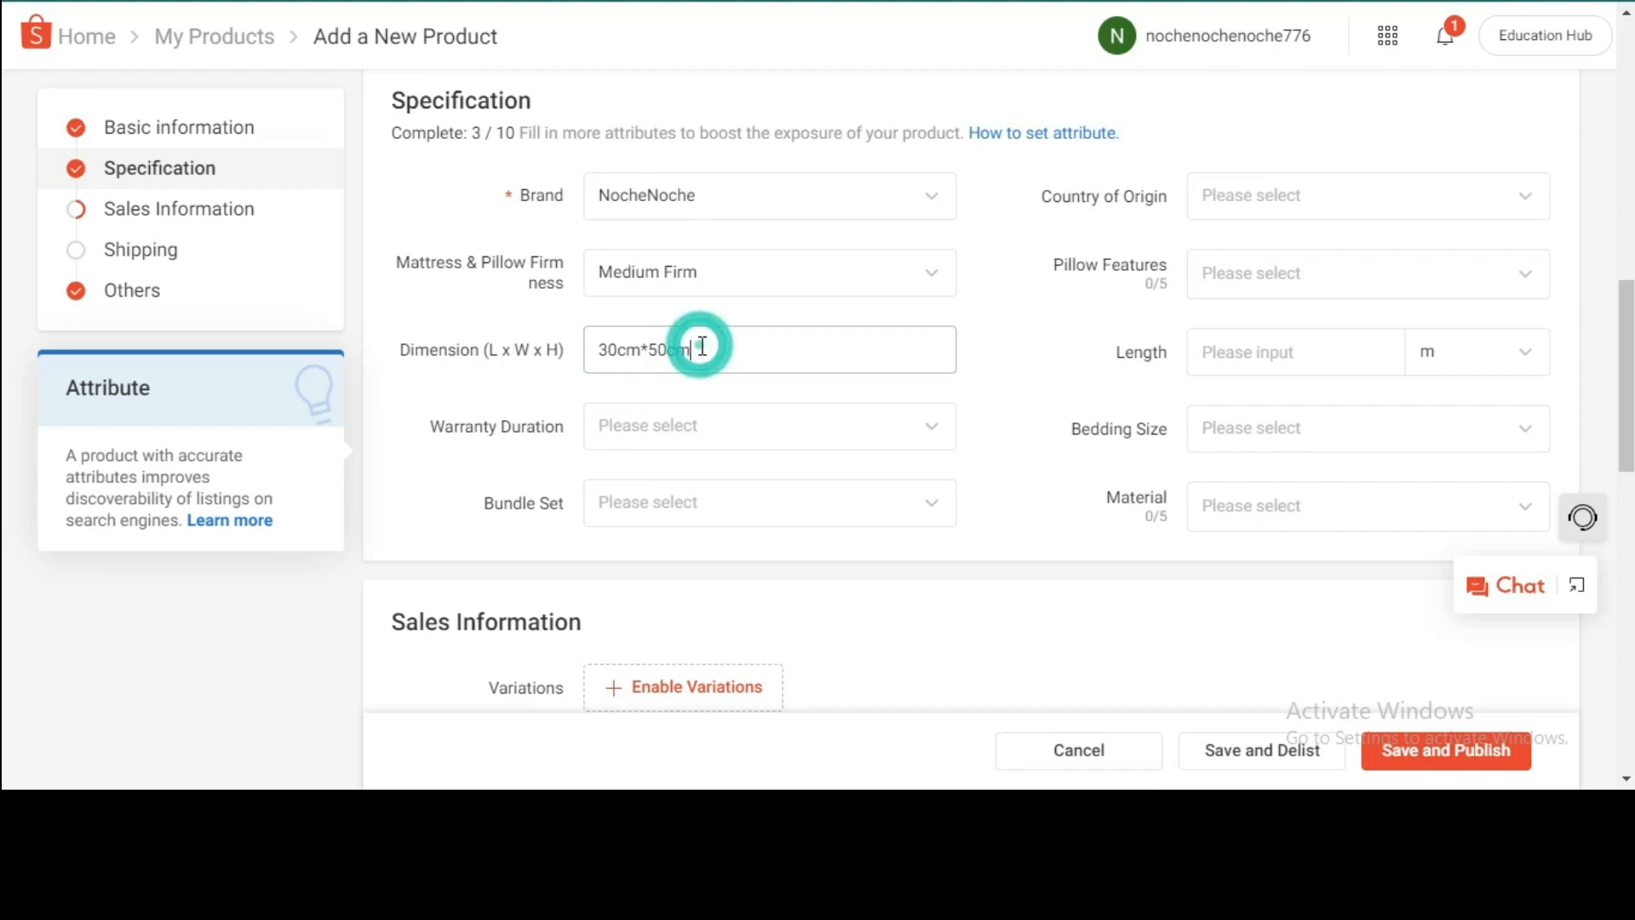
- Look up the pillow core height in the description and complete the dimension as 30cm x 50cm x 10cm
scroll(739, 344, up, 10)
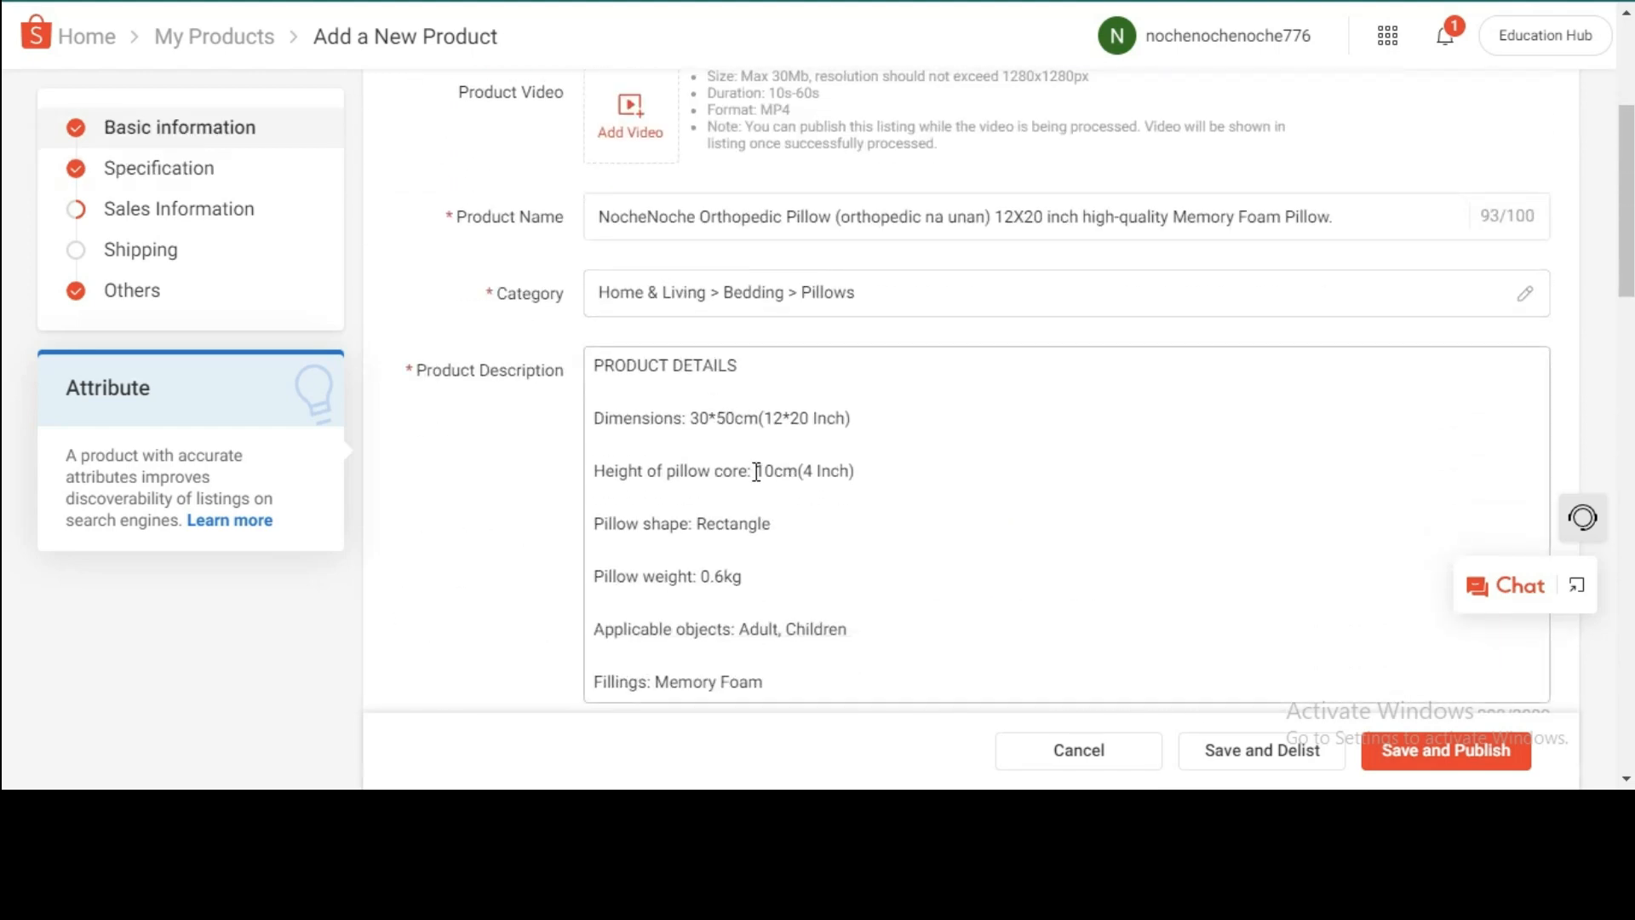
drag(757, 472, 799, 471)
scroll(816, 503, down, 8)
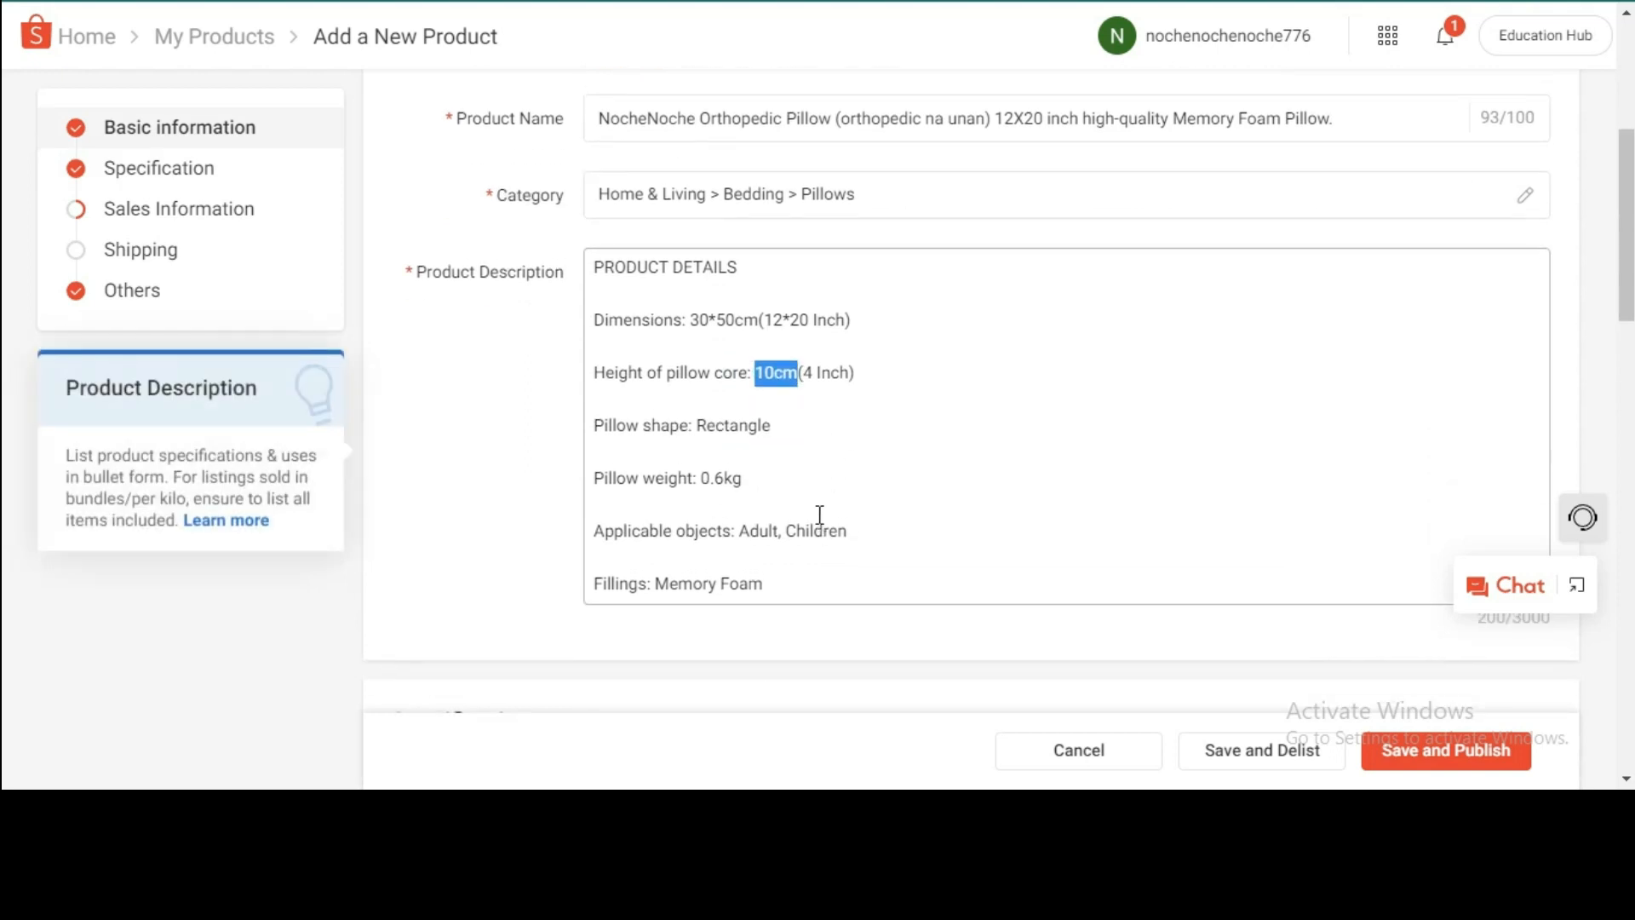
click(712, 347)
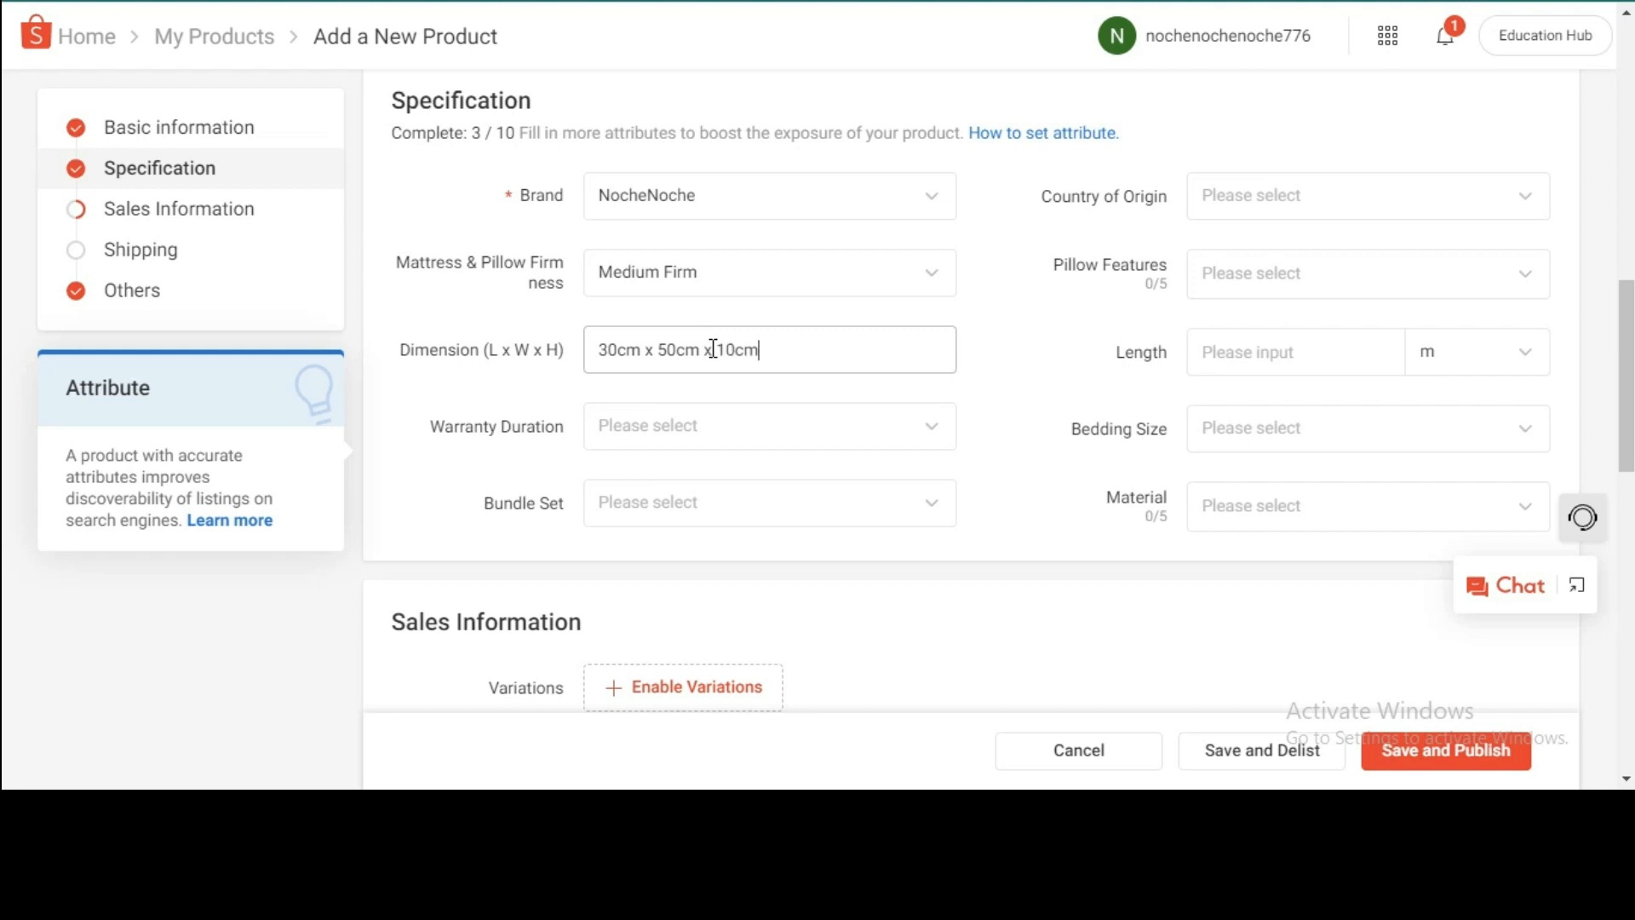
- Add a custom warranty duration of "2 weeks" and apply it to the product
click(719, 427)
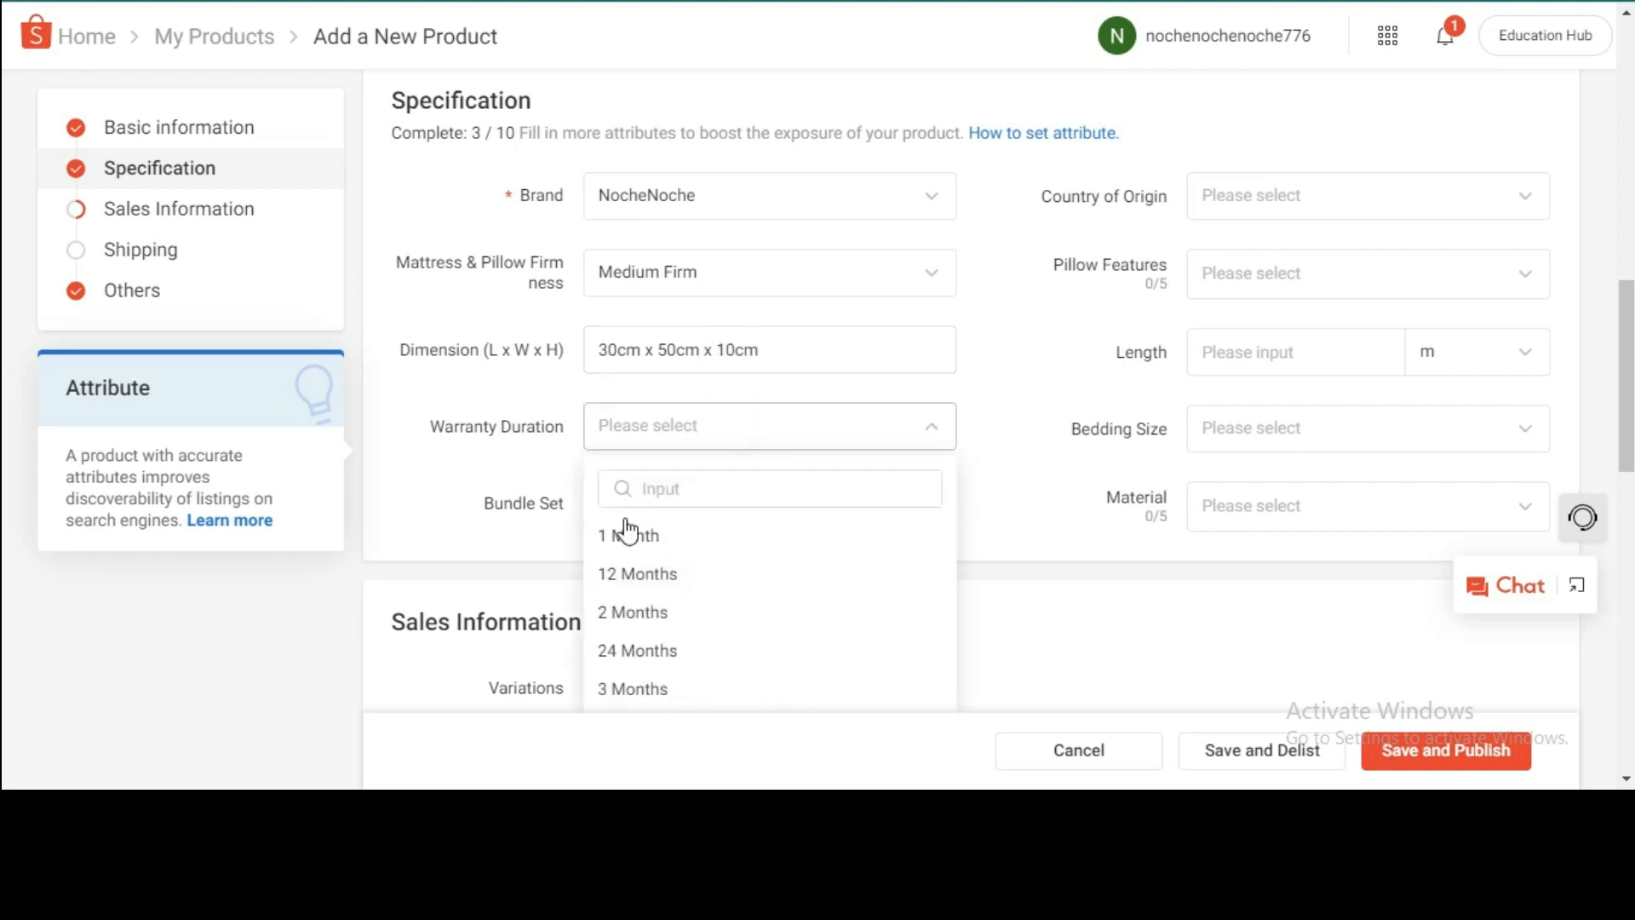
scroll(684, 612, down, 3)
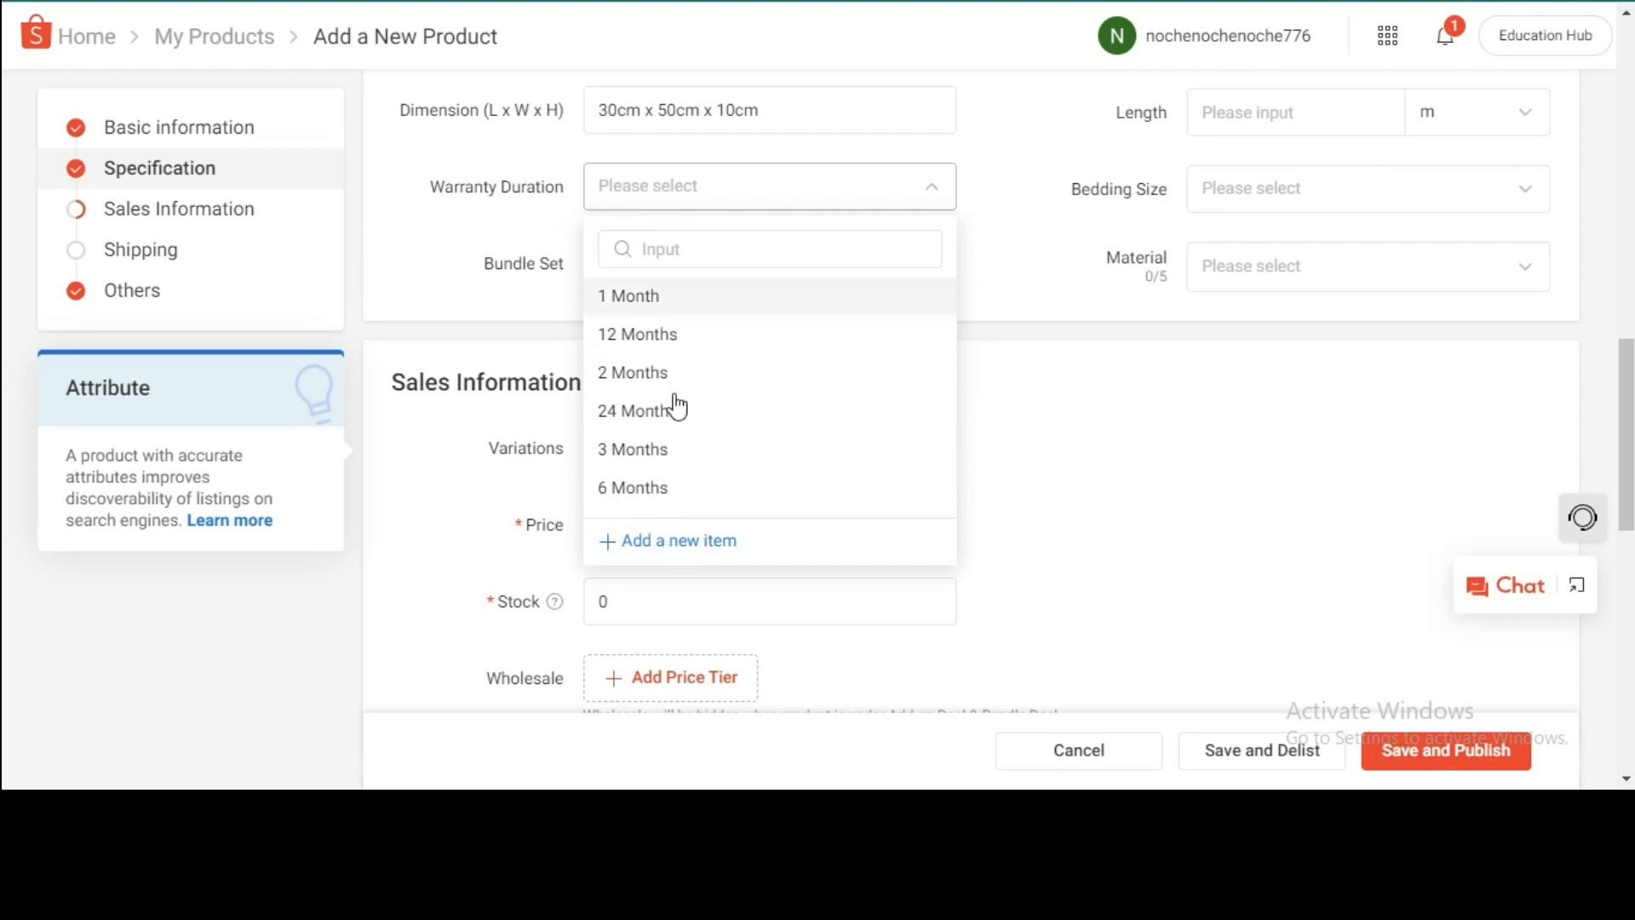
click(669, 541)
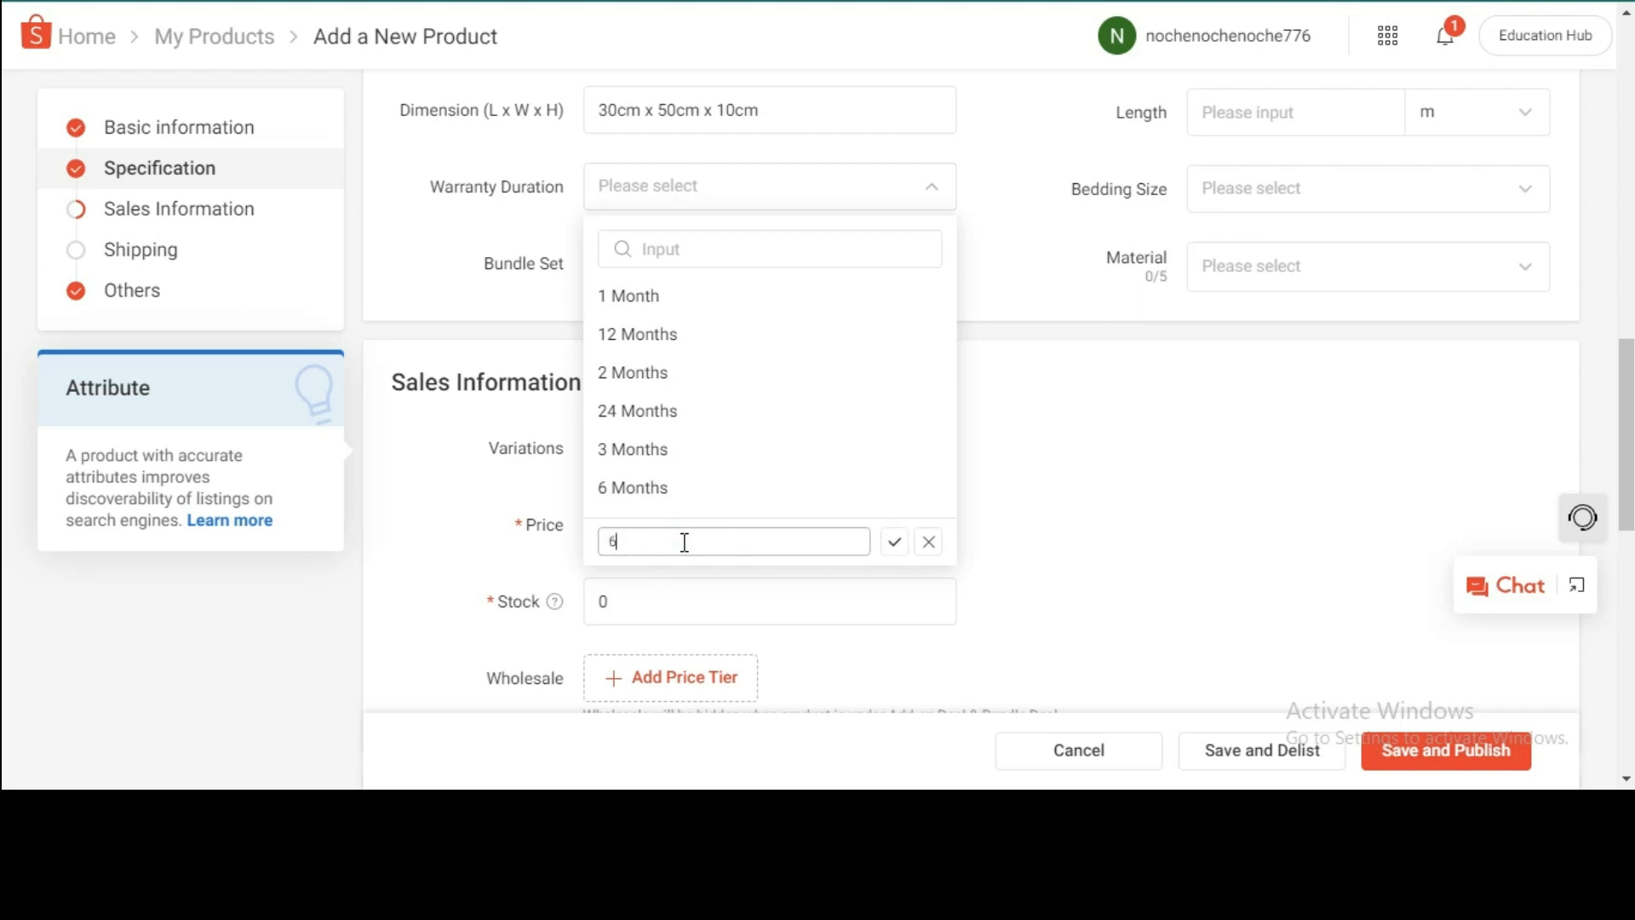
key(BackSpace)
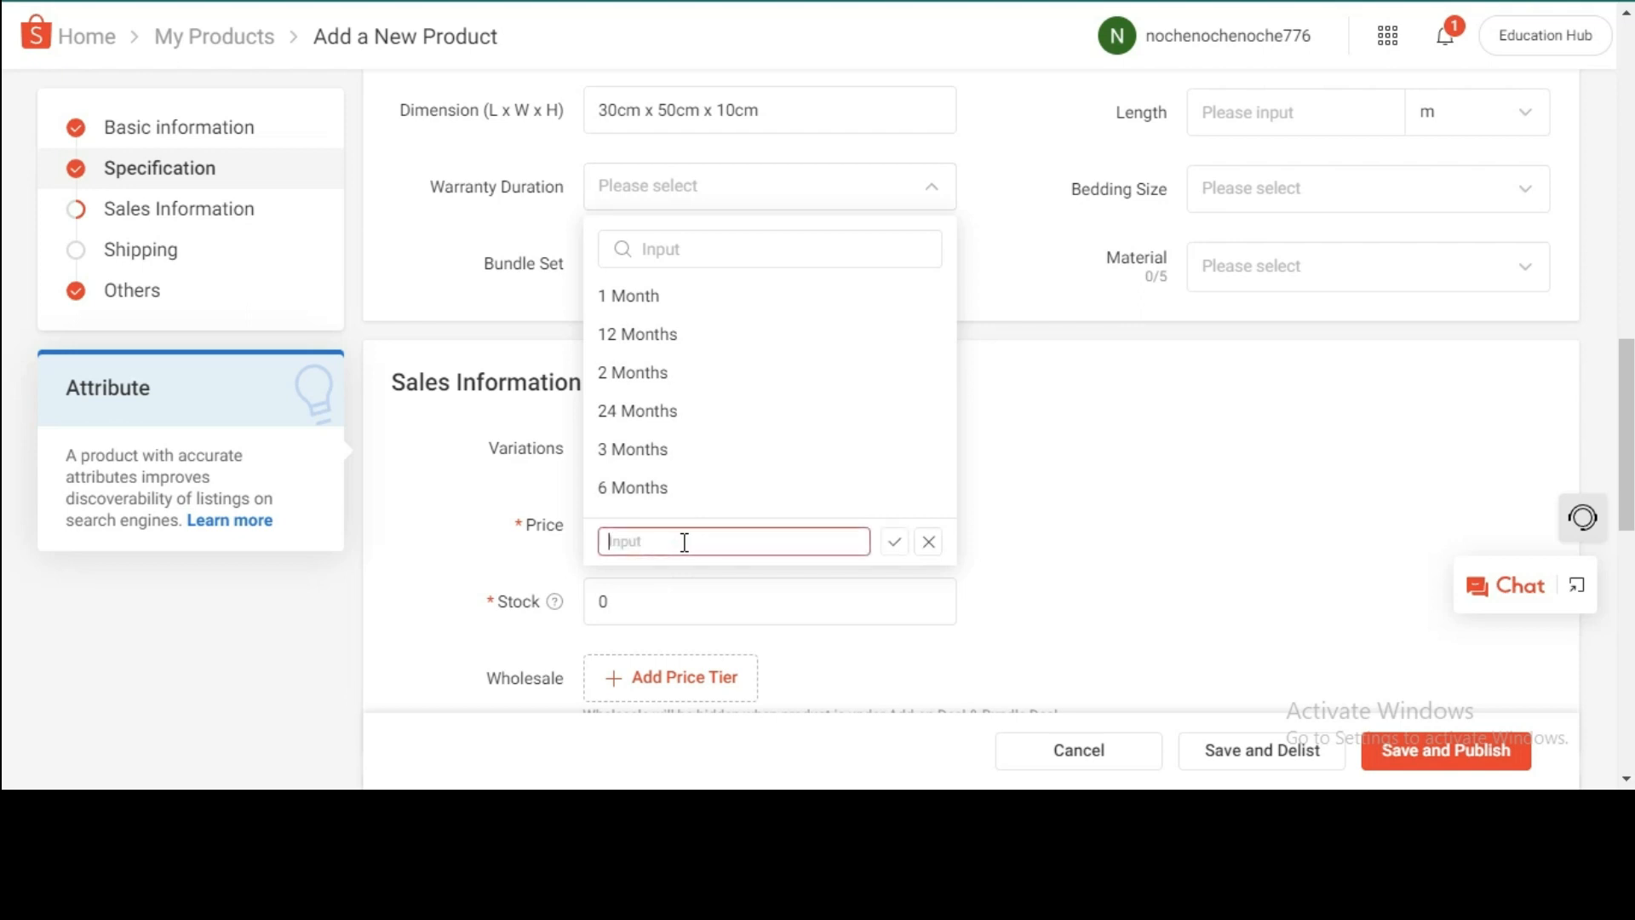
text(2 weeks)
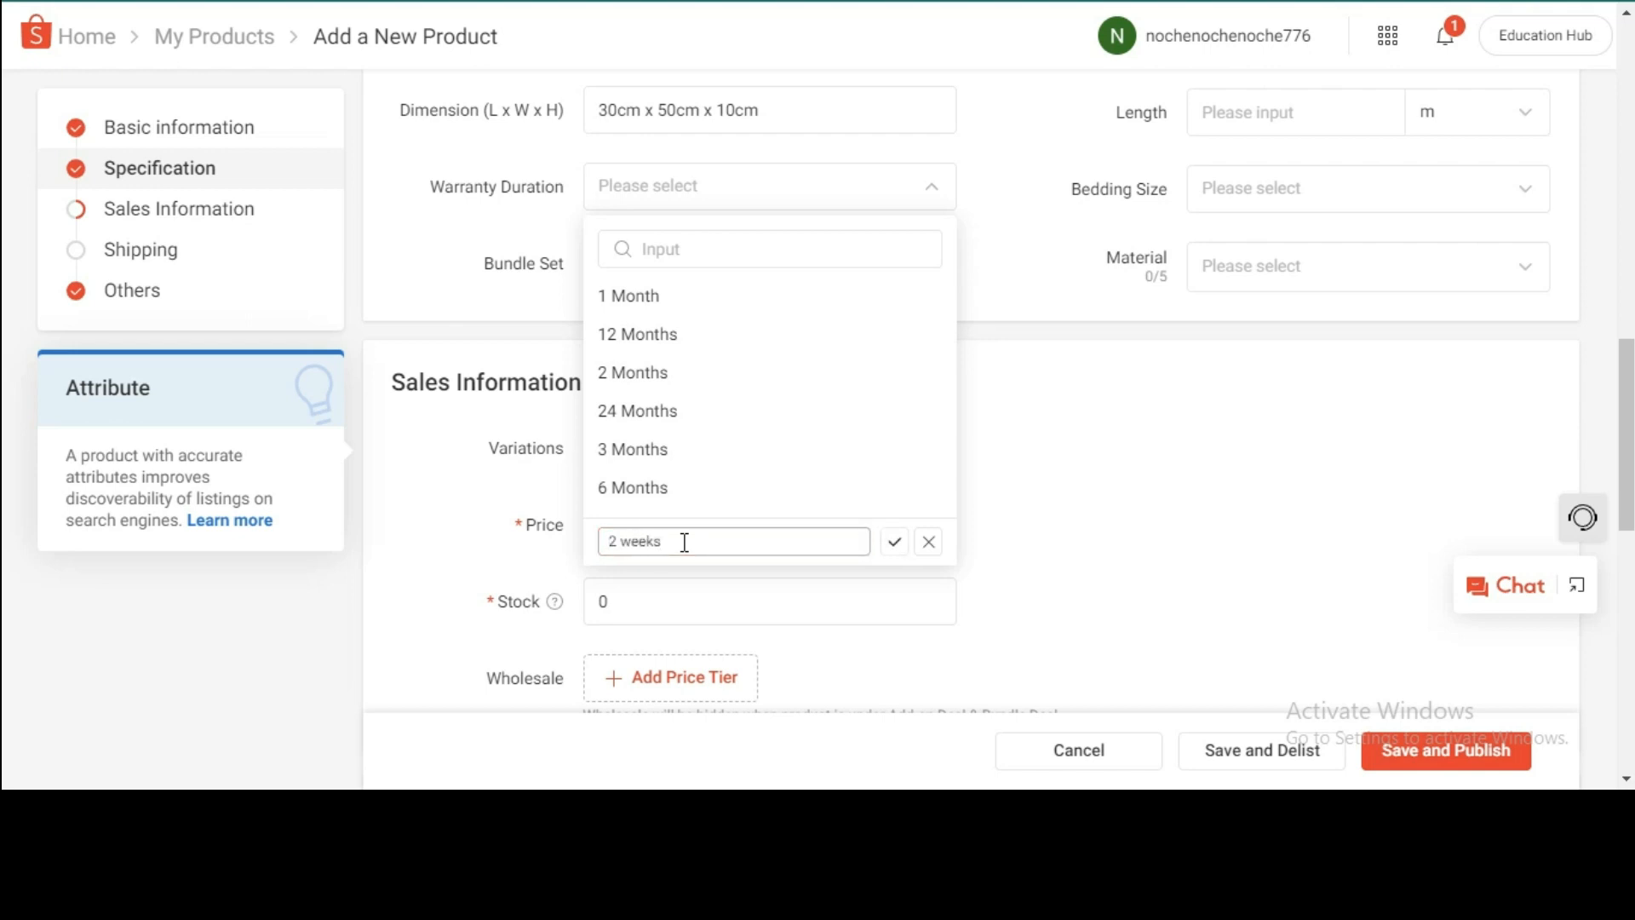
click(891, 542)
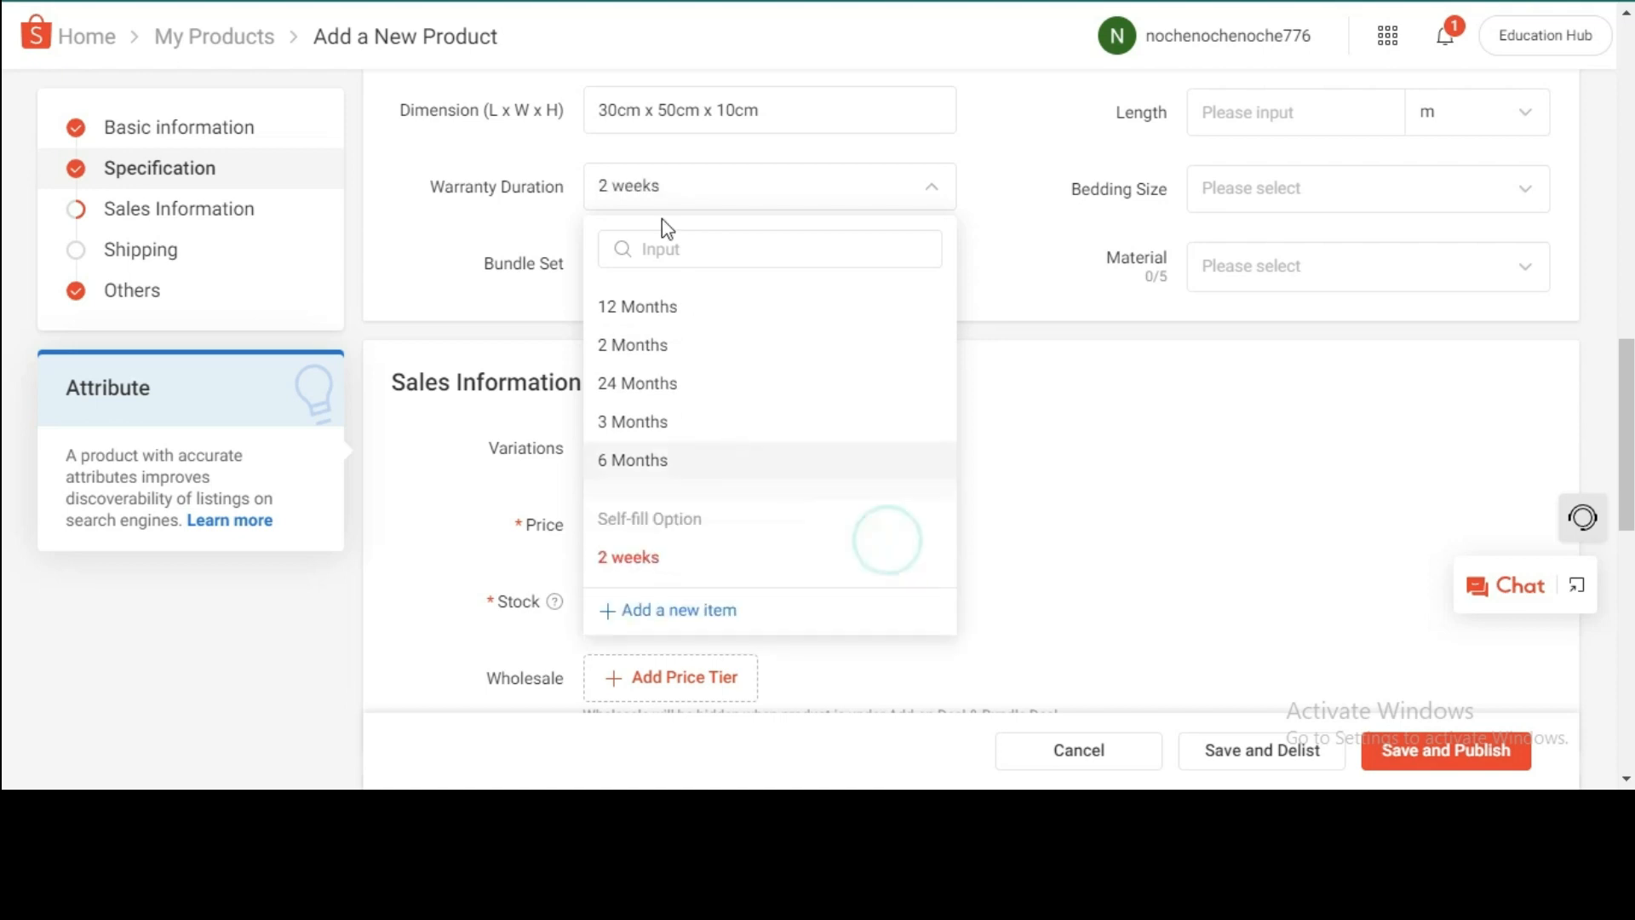
double_click(424, 254)
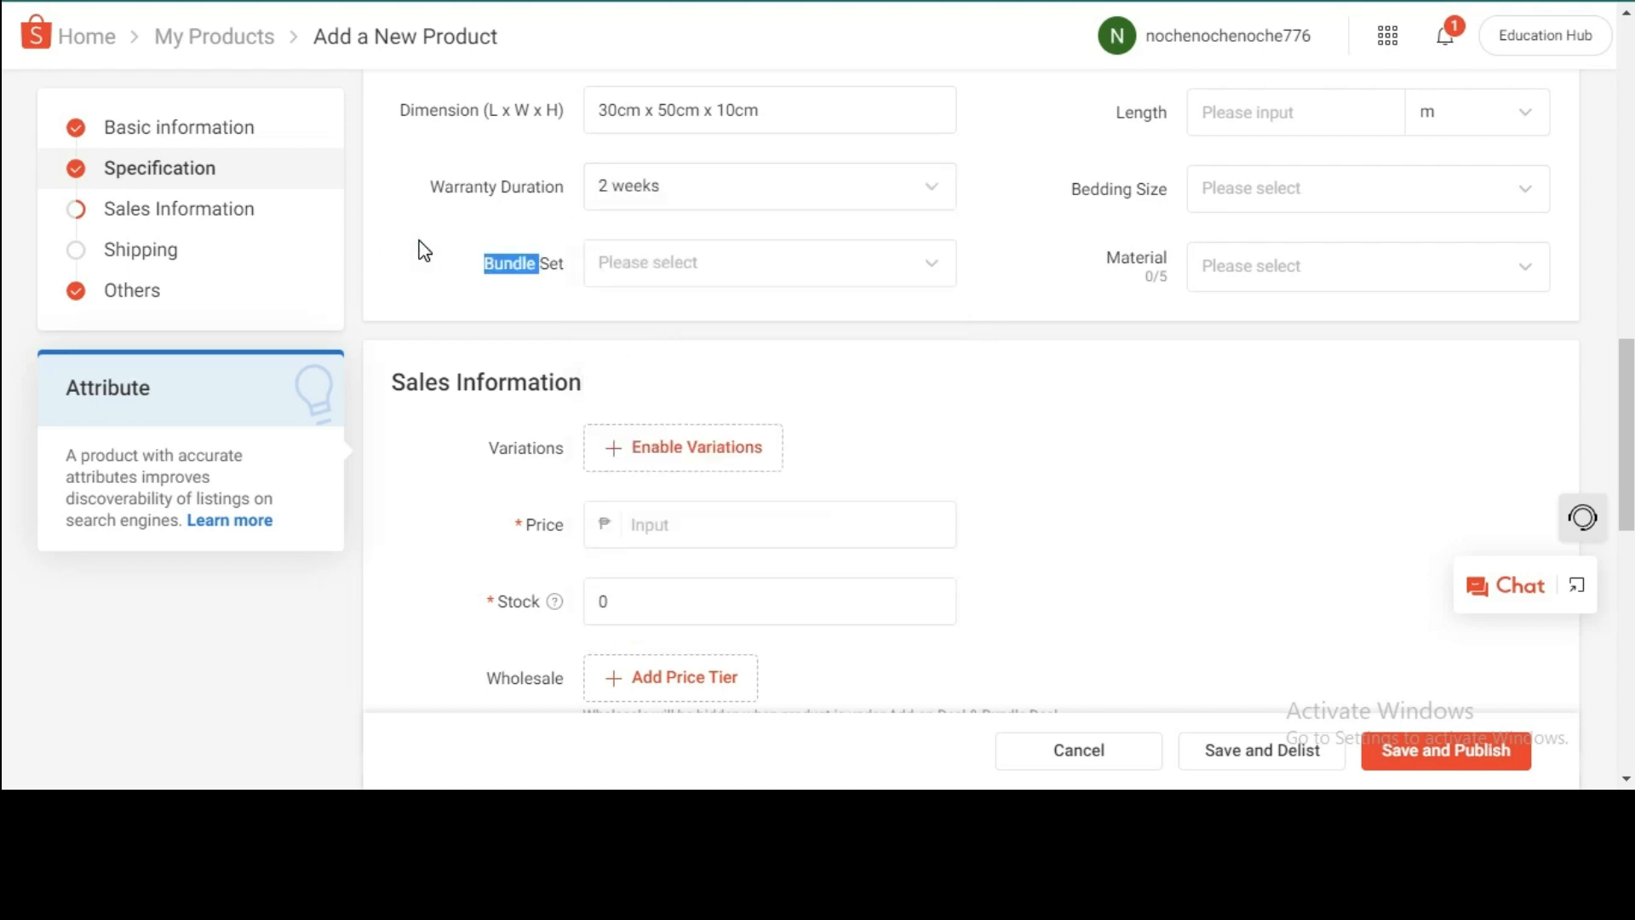
click(420, 240)
- Set Bundle Set to No and Country of Origin to Local
click(607, 271)
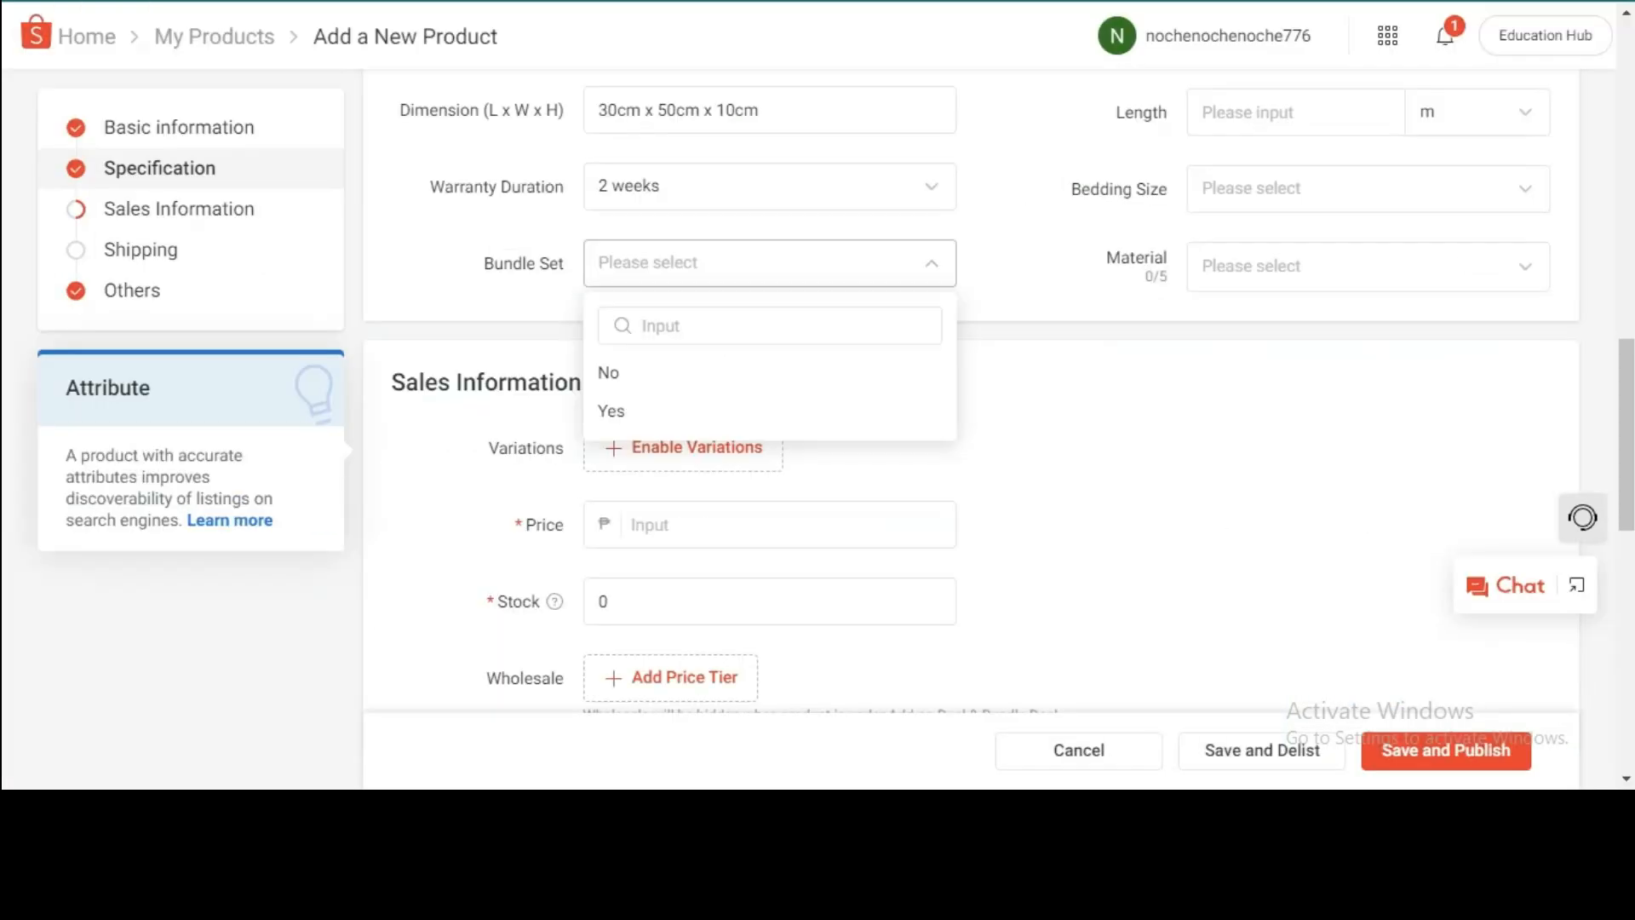
click(620, 375)
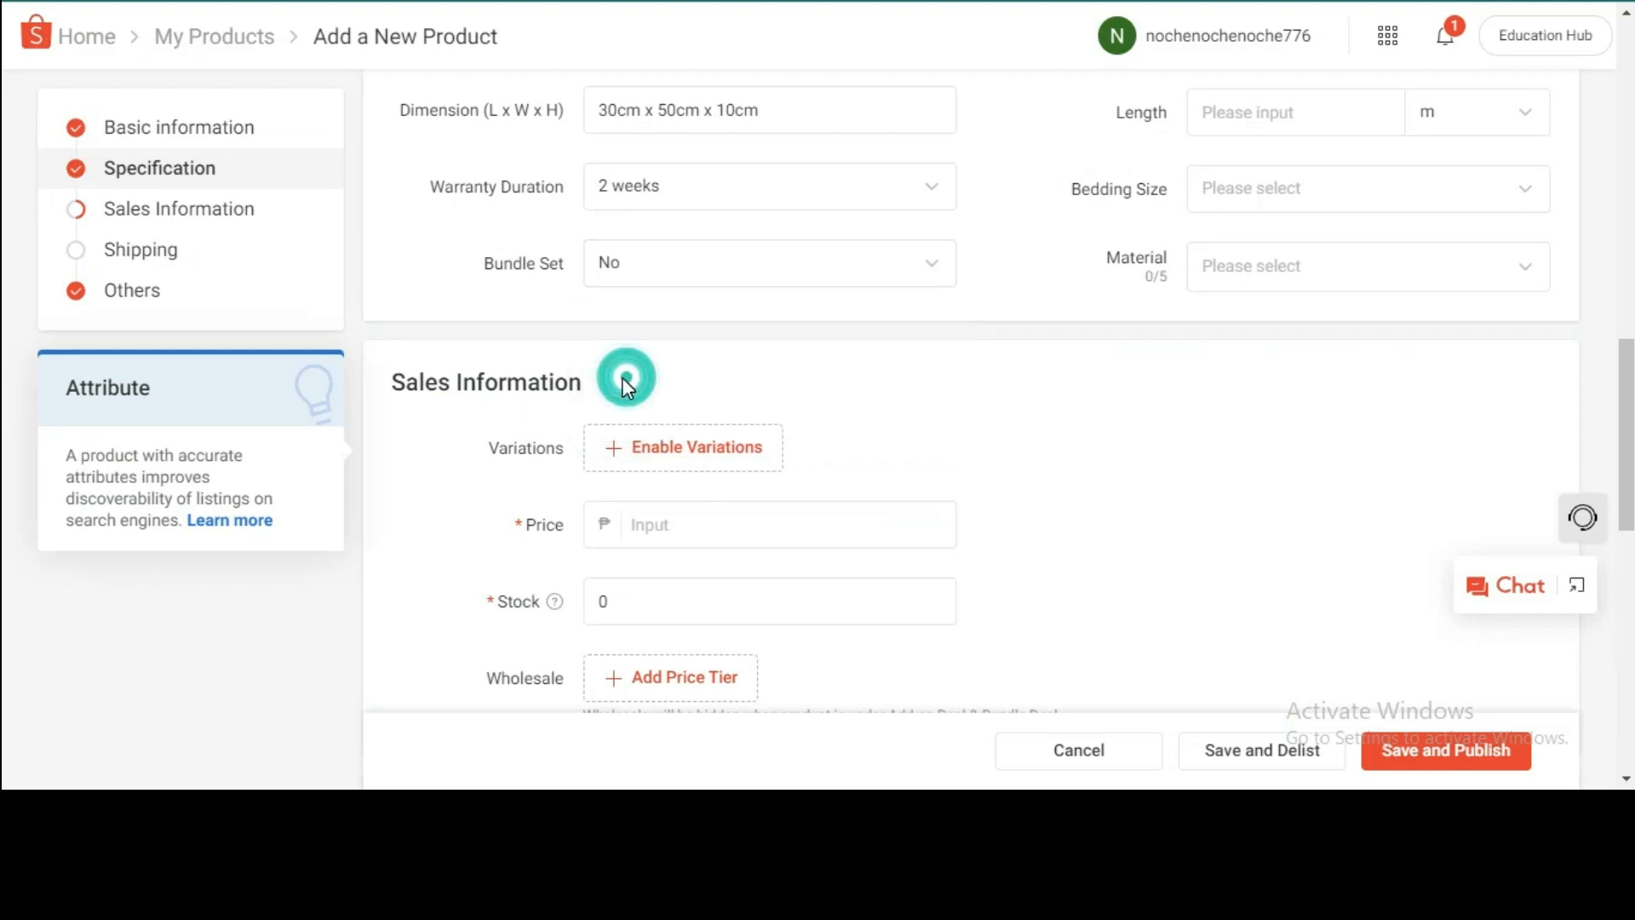
scroll(1214, 400, up, 3)
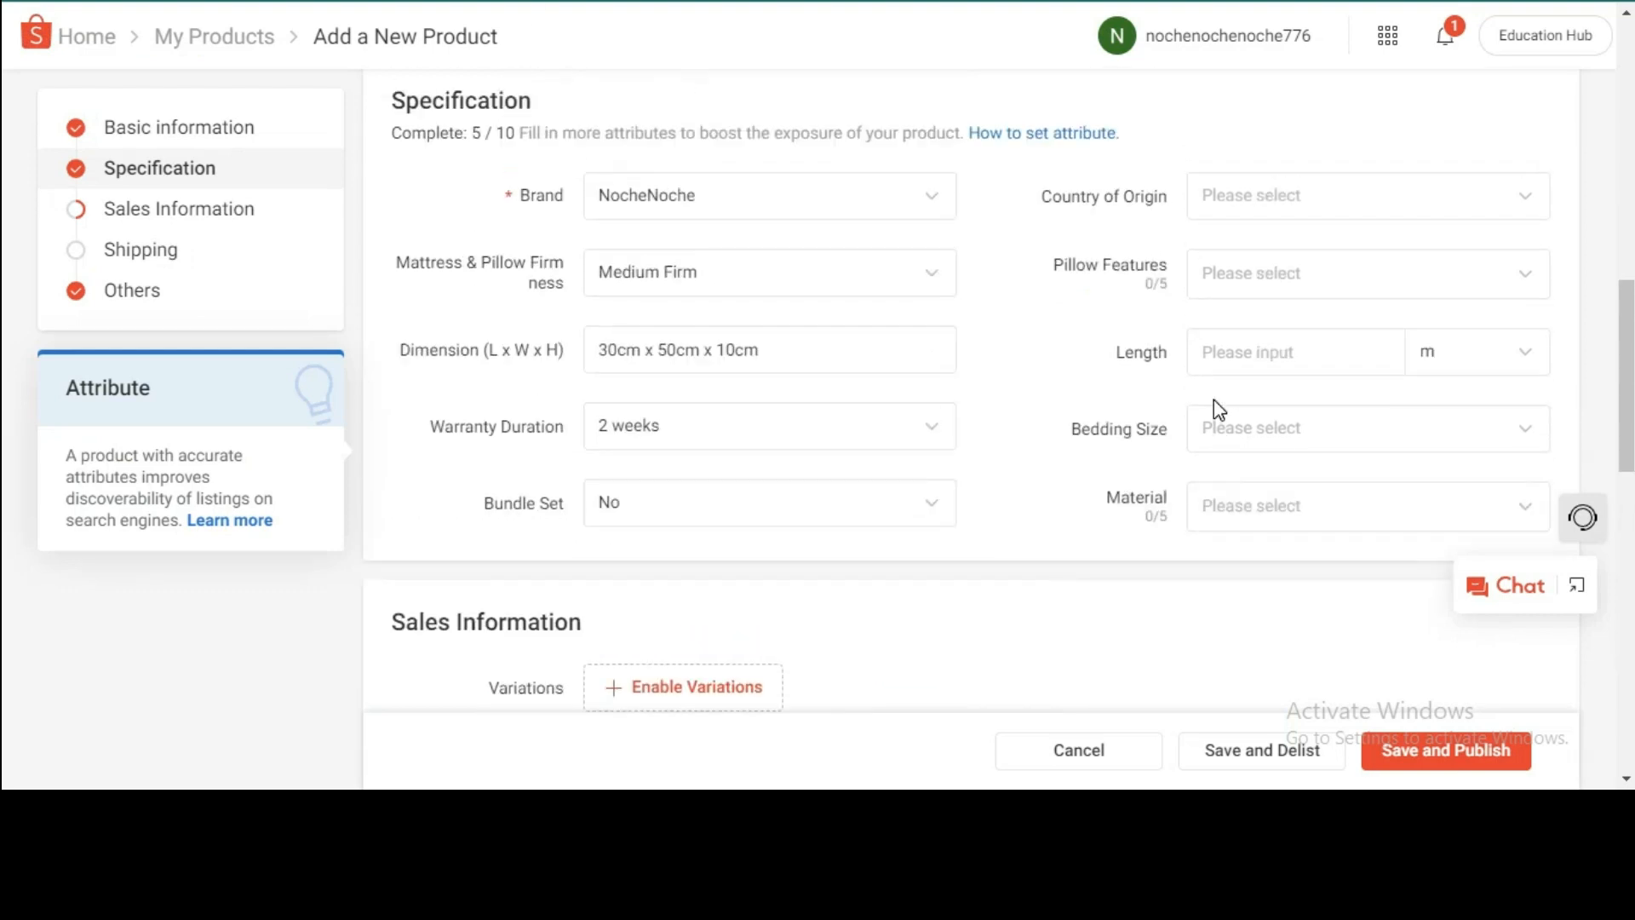
click(1287, 223)
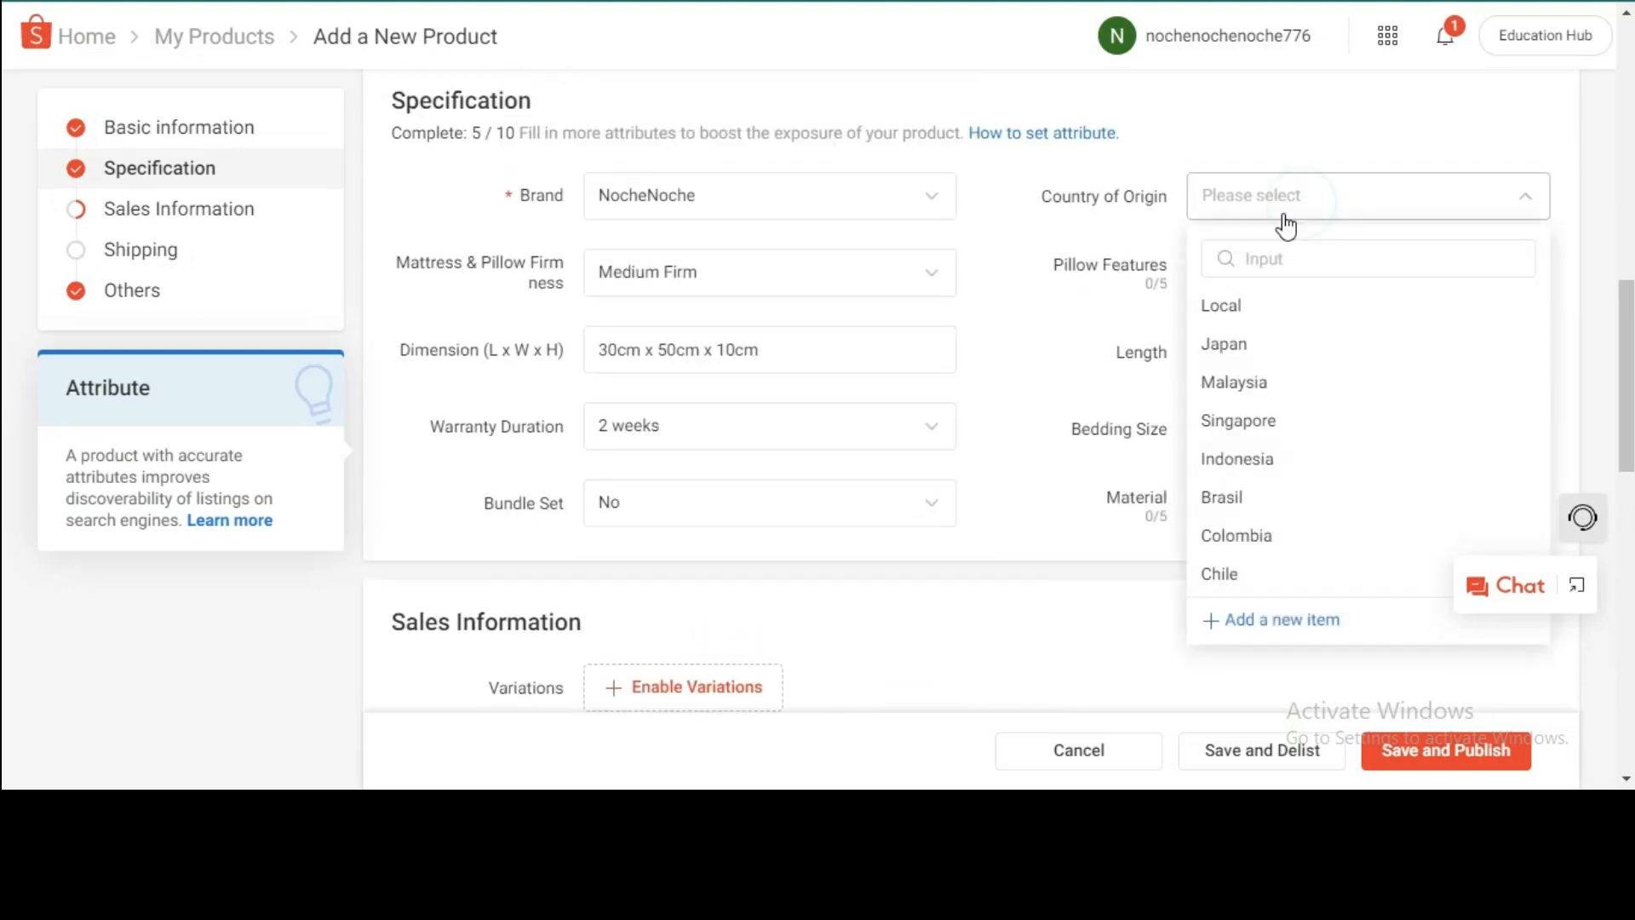
click(1227, 320)
- Add "Orthopedic Pillow" as a custom item under Pillow Features
click(1226, 281)
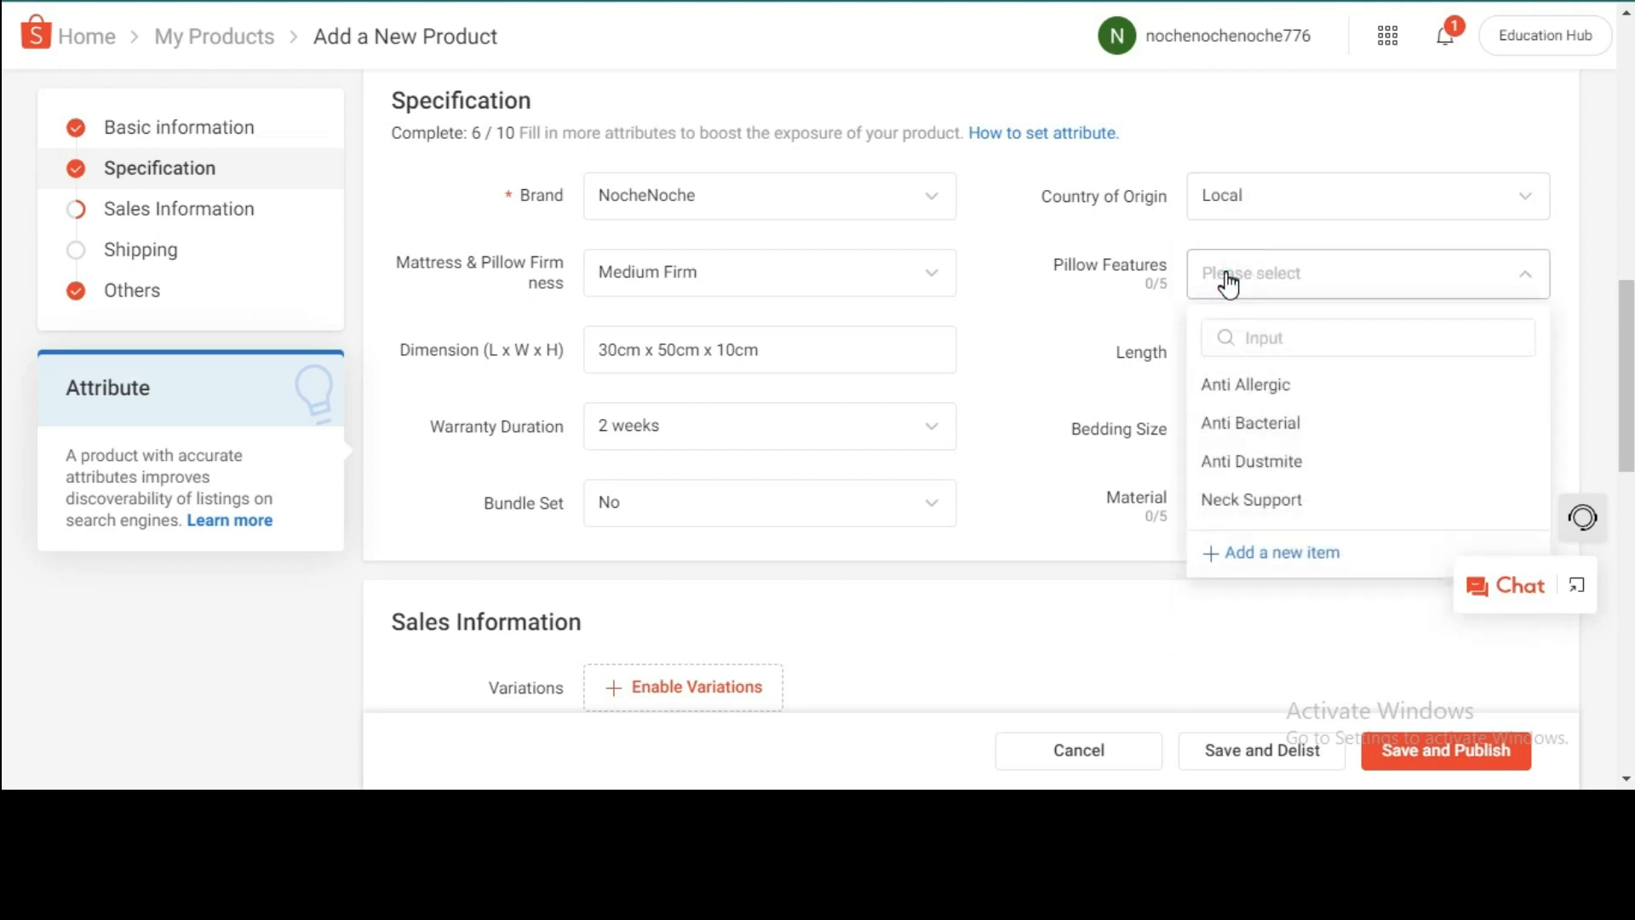
scroll(1307, 469, down, 1)
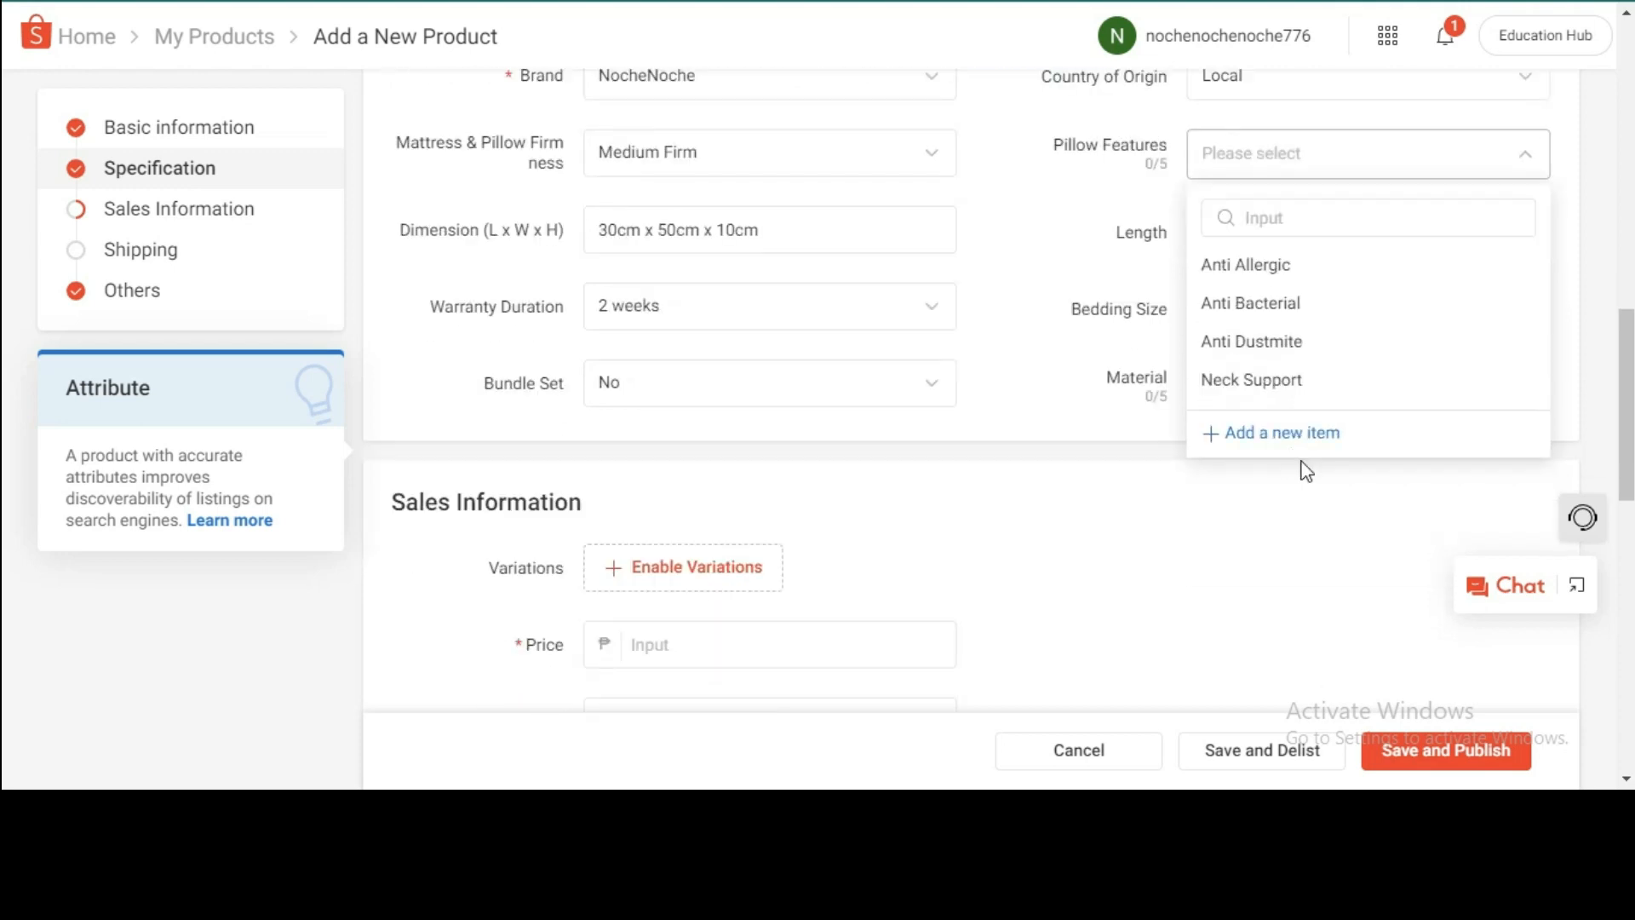
scroll(1295, 451, up, 1)
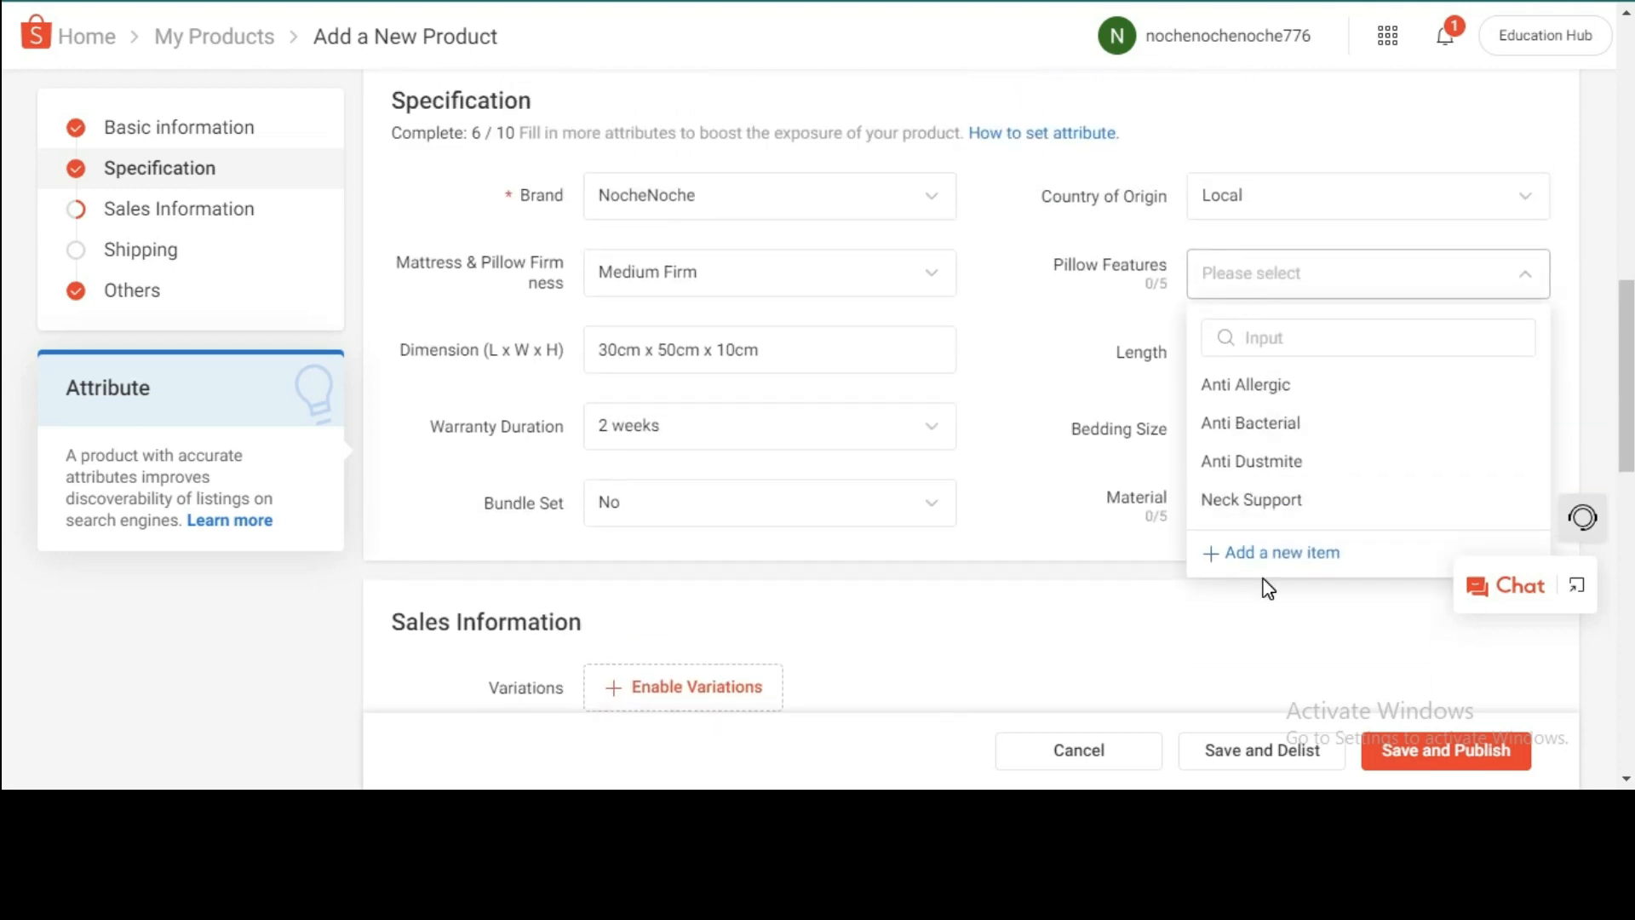
click(1274, 558)
click(1261, 341)
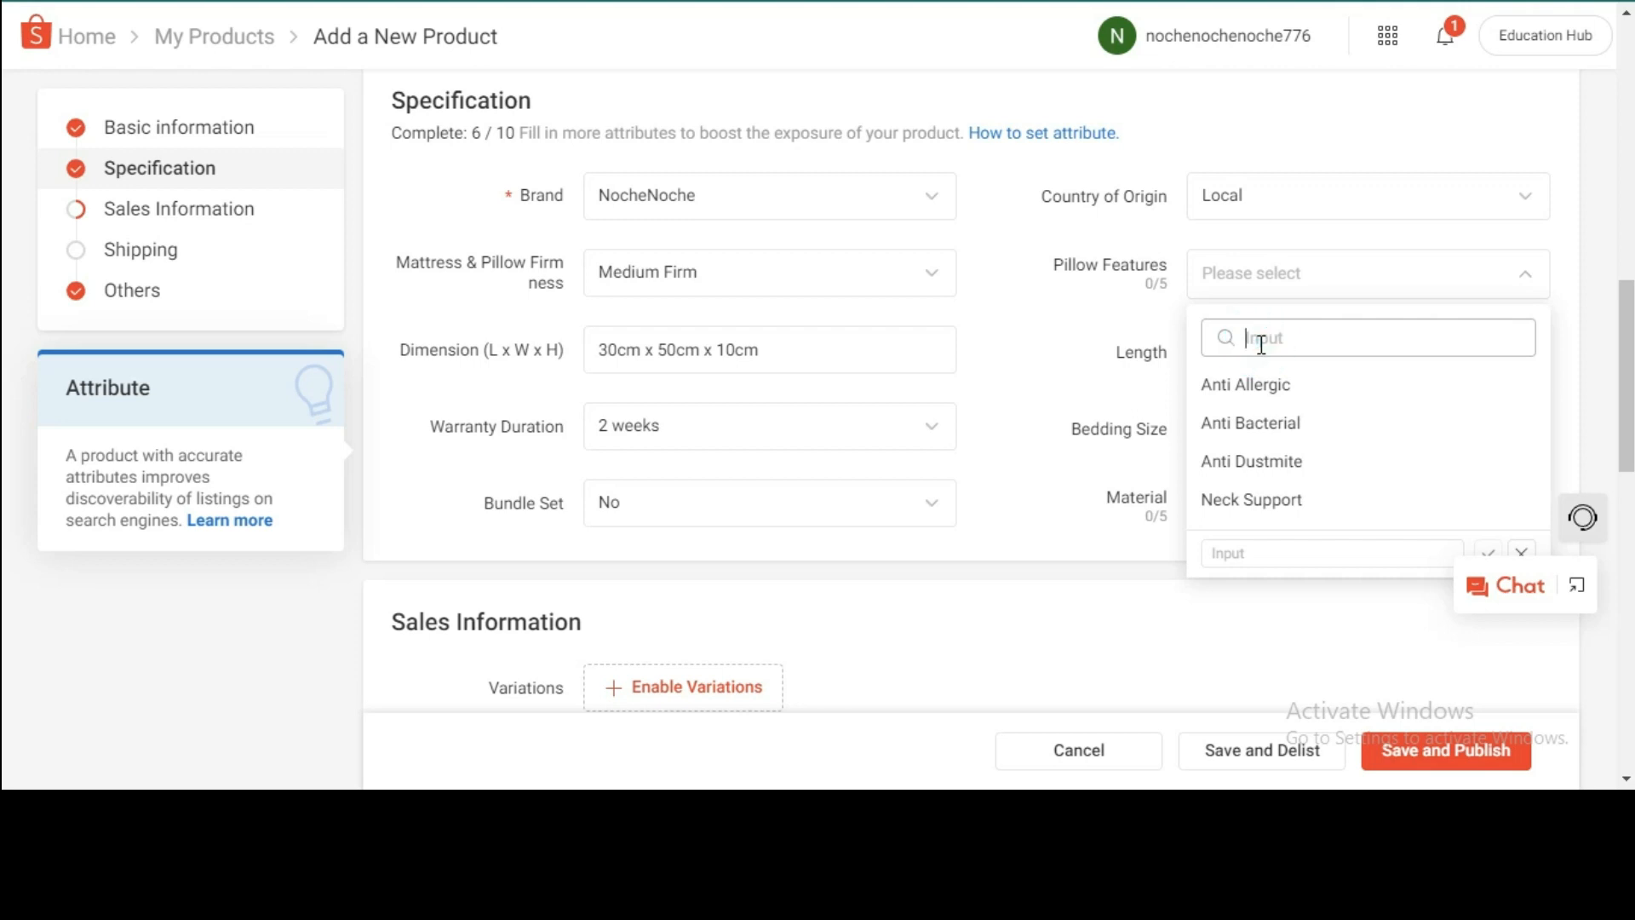
click(1307, 556)
text(Orthopedic Pillow)
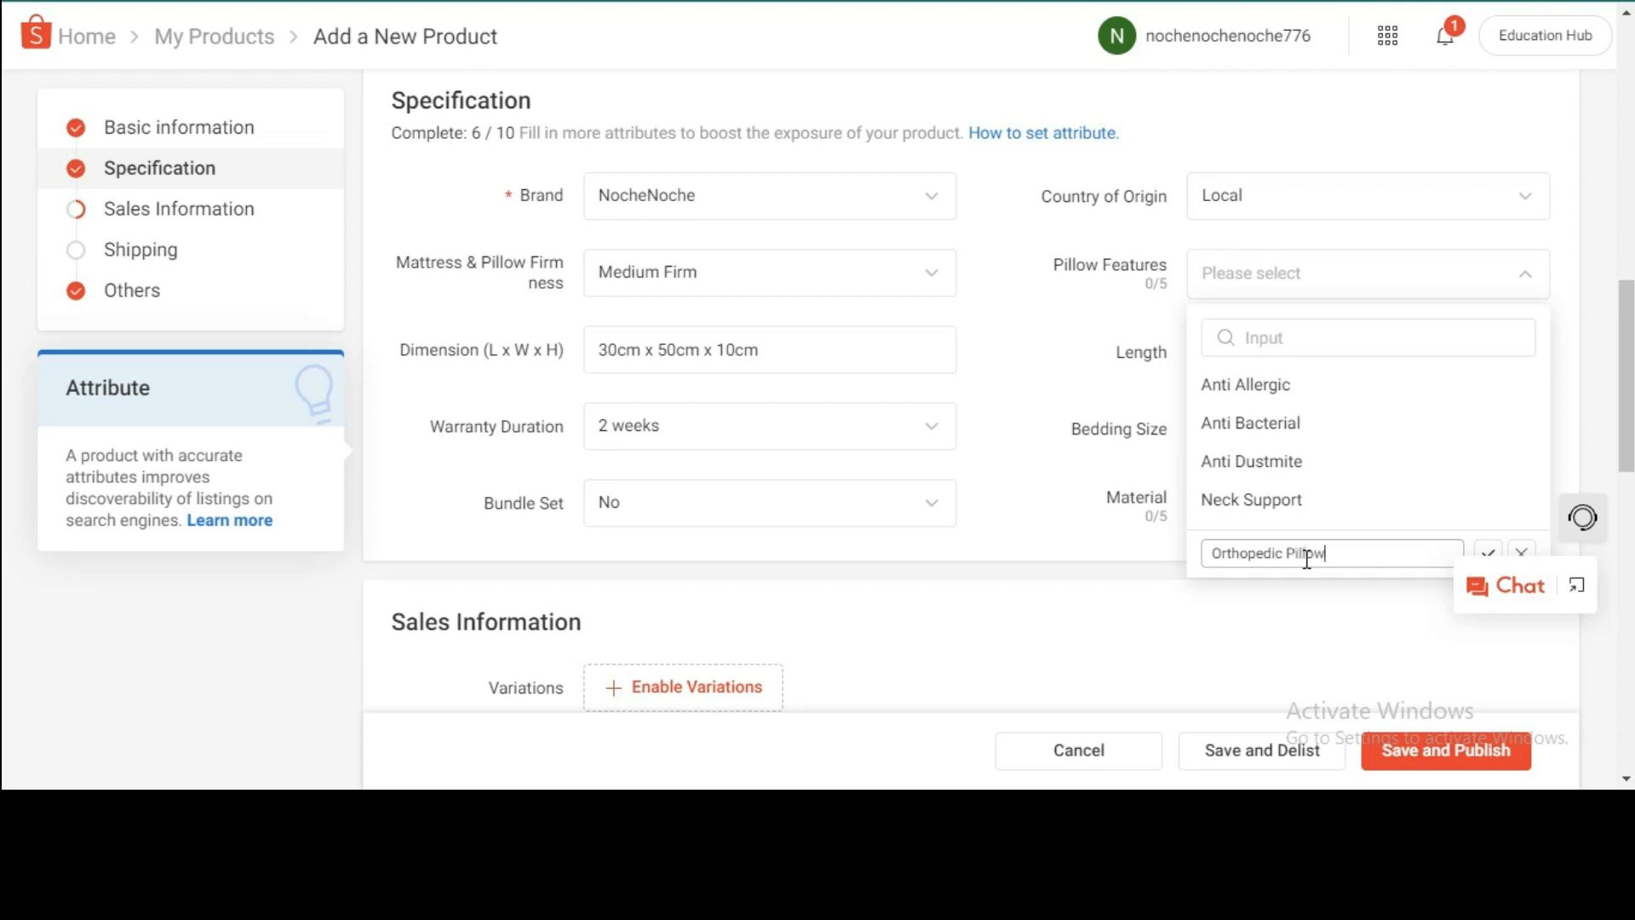
click(1491, 558)
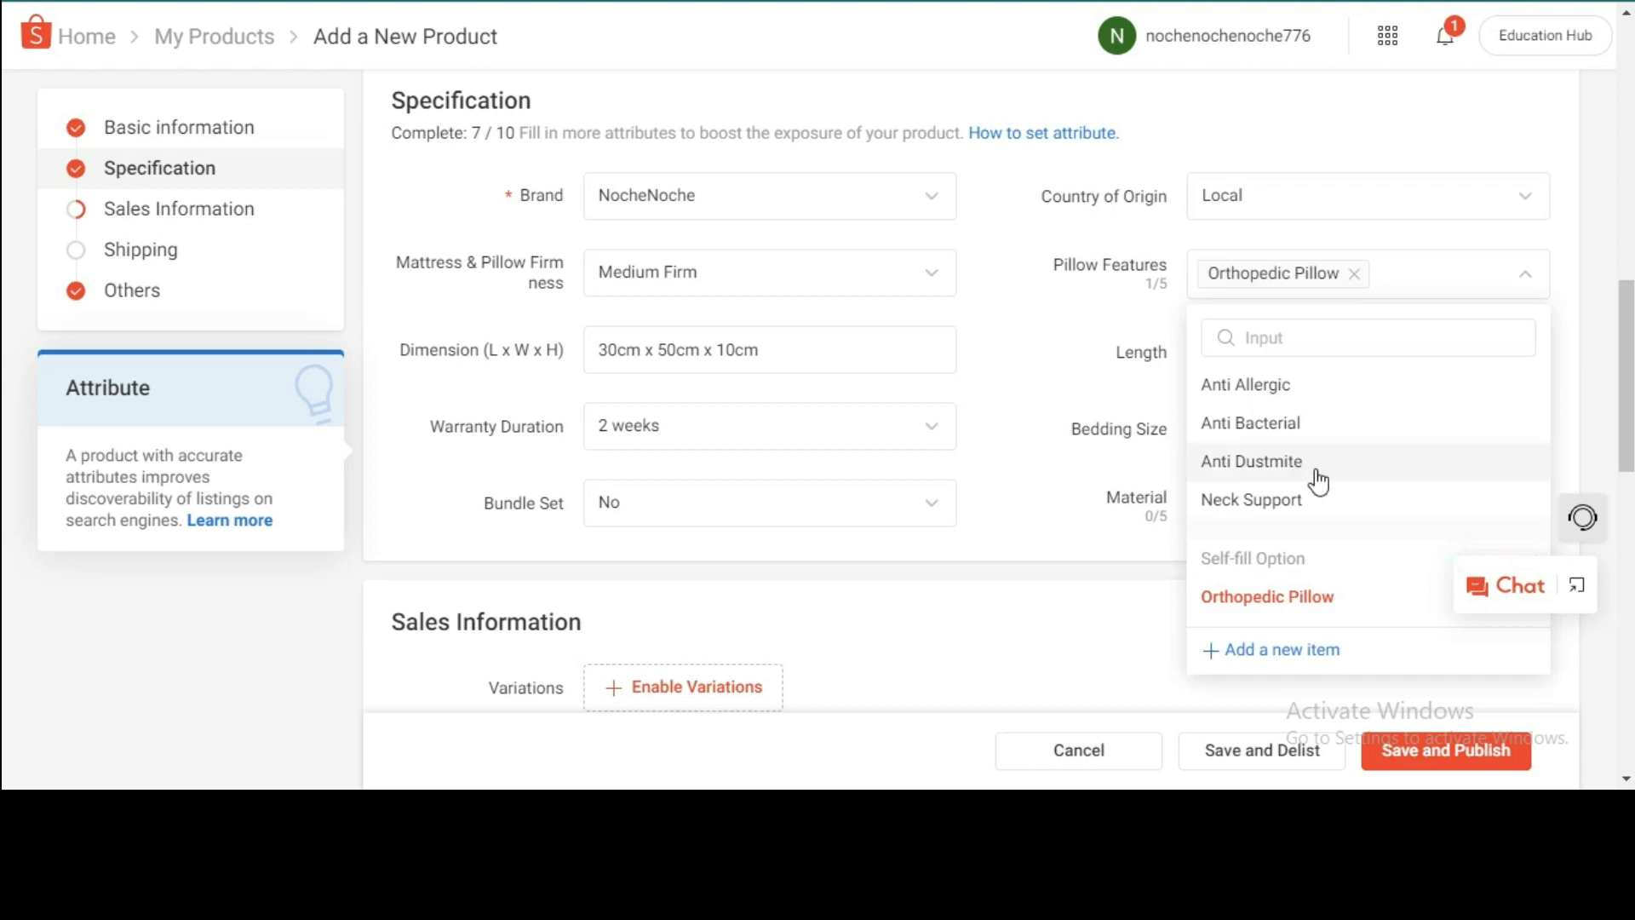
- Add Neck Support to the selected Pillow Features and close the list
scroll(1282, 609, down, 1)
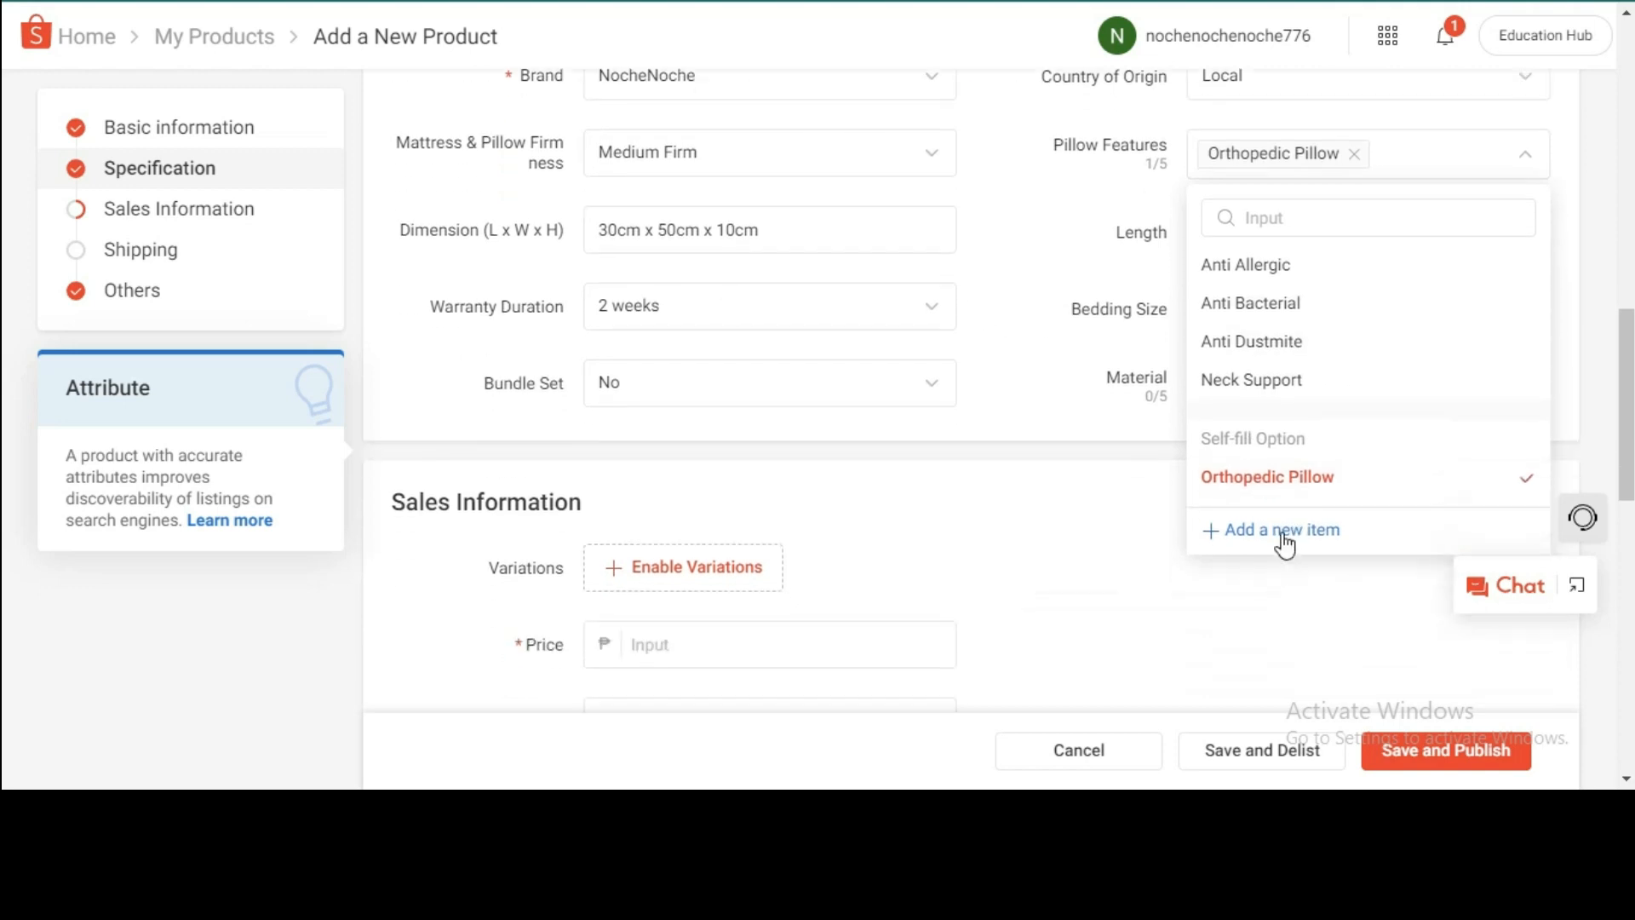
click(1254, 383)
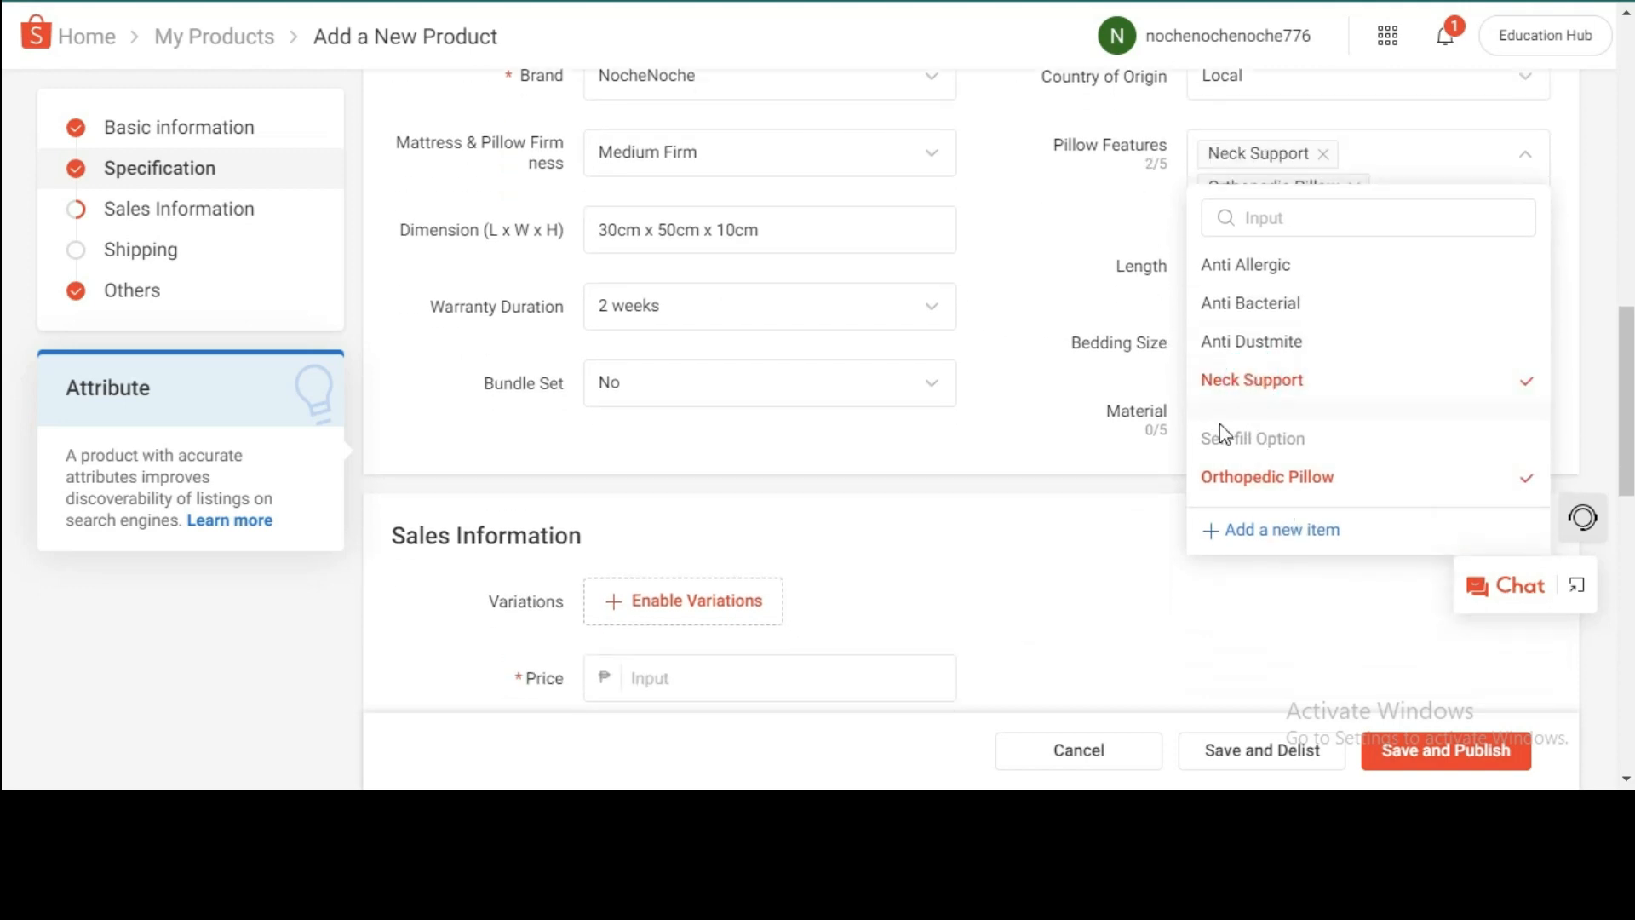
scroll(1286, 414, down, 1)
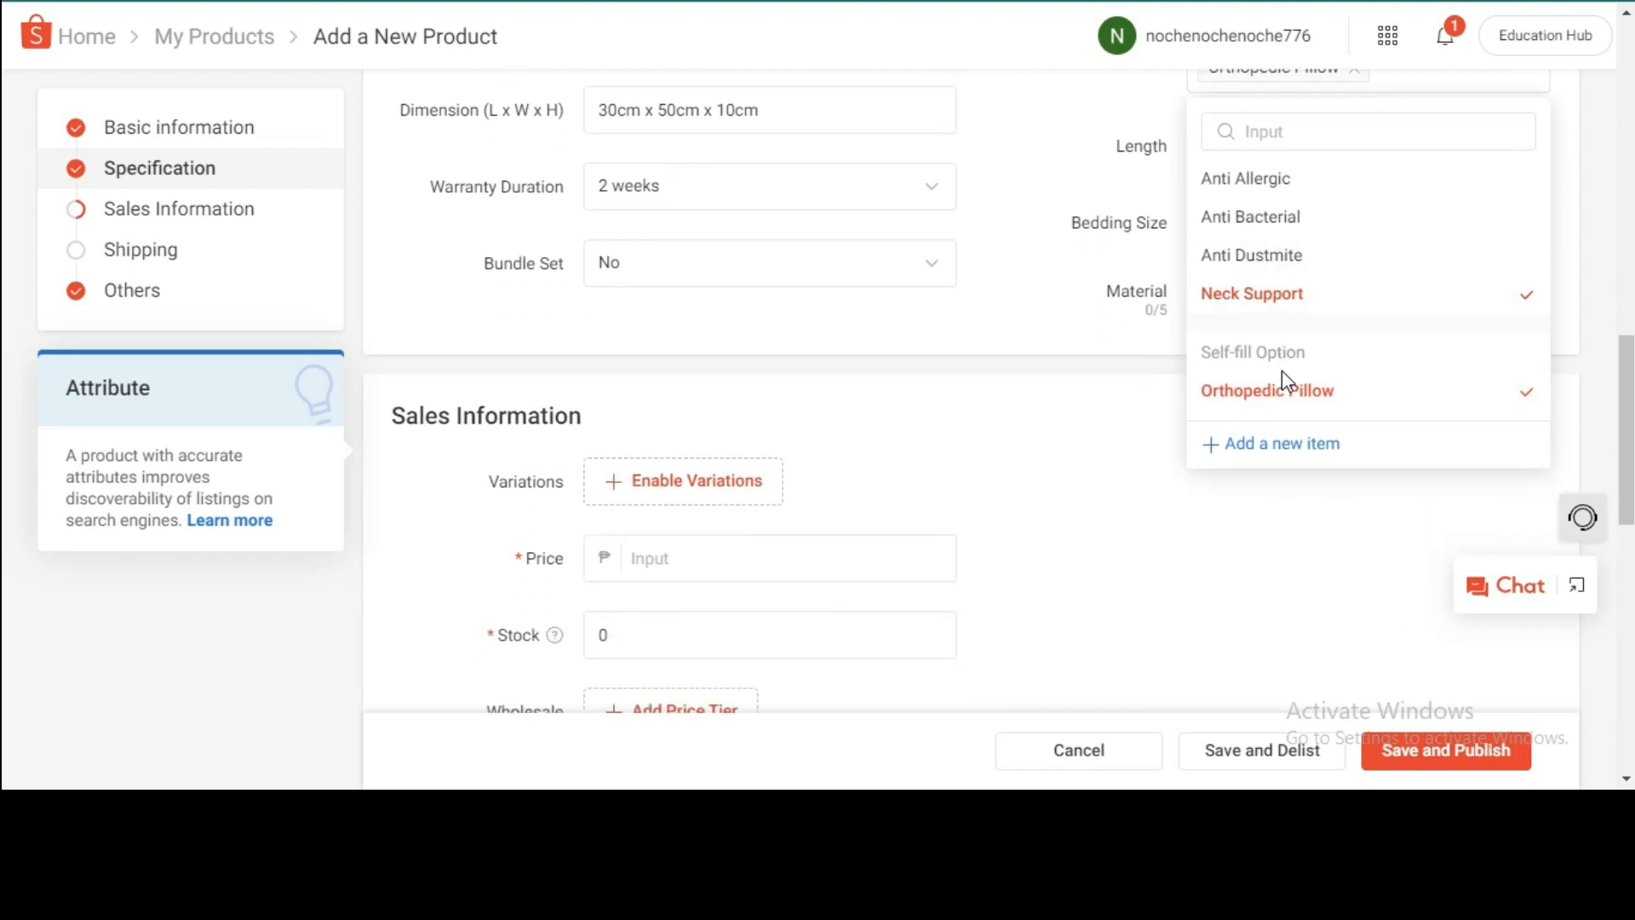
scroll(1281, 371, up, 1)
click(956, 333)
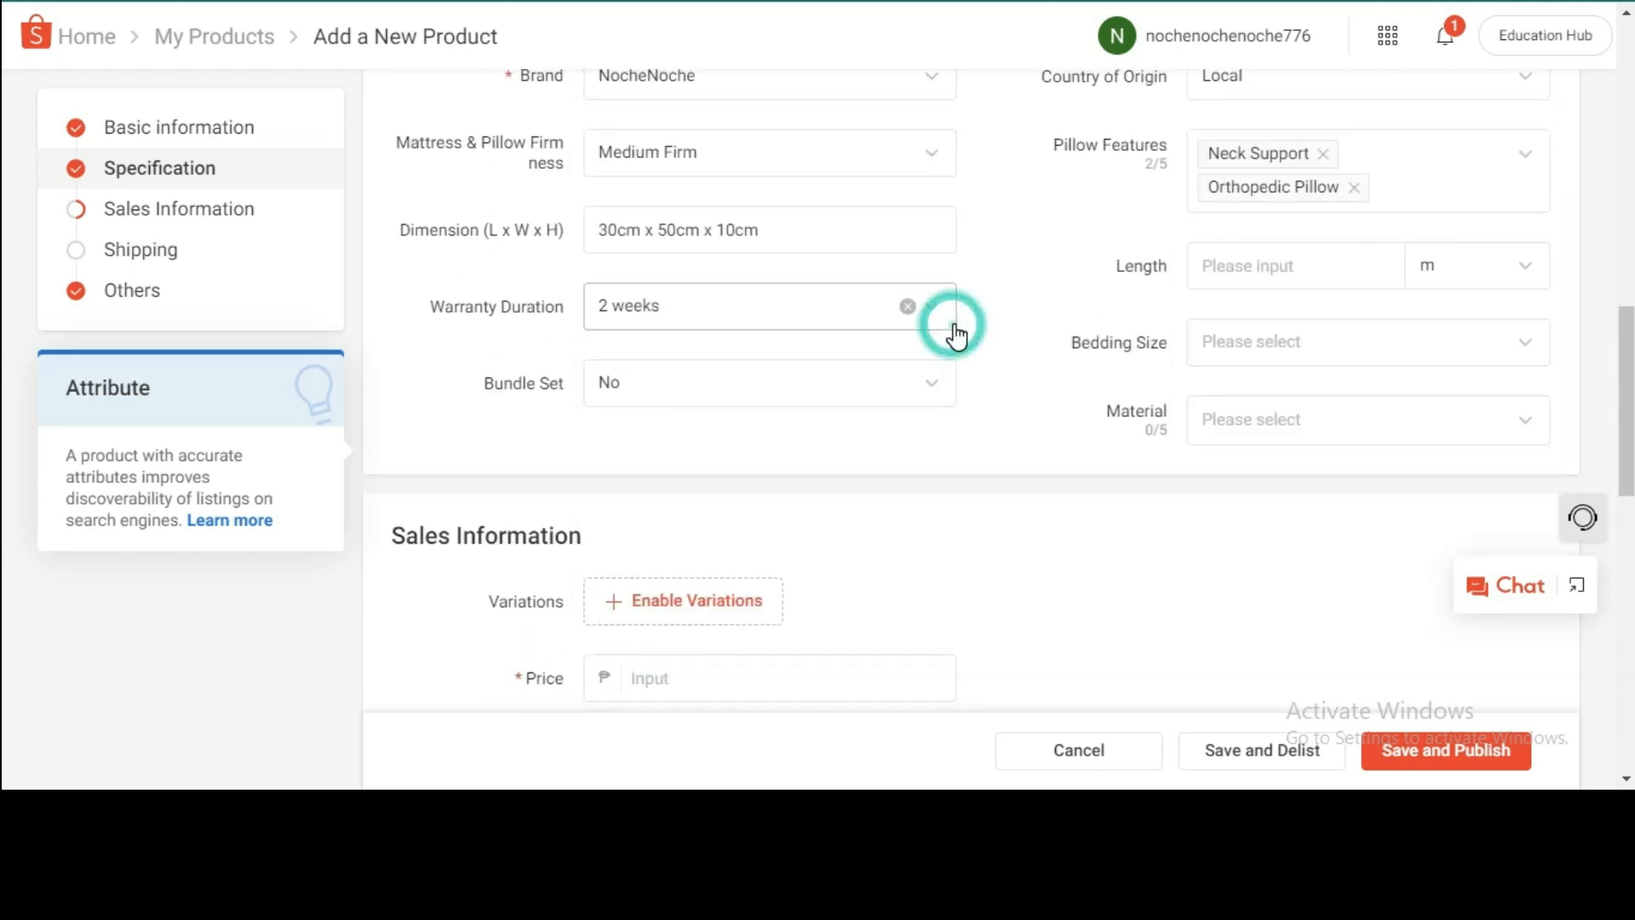
- Add "Back Support" as a custom item under Pillow Features
click(1398, 188)
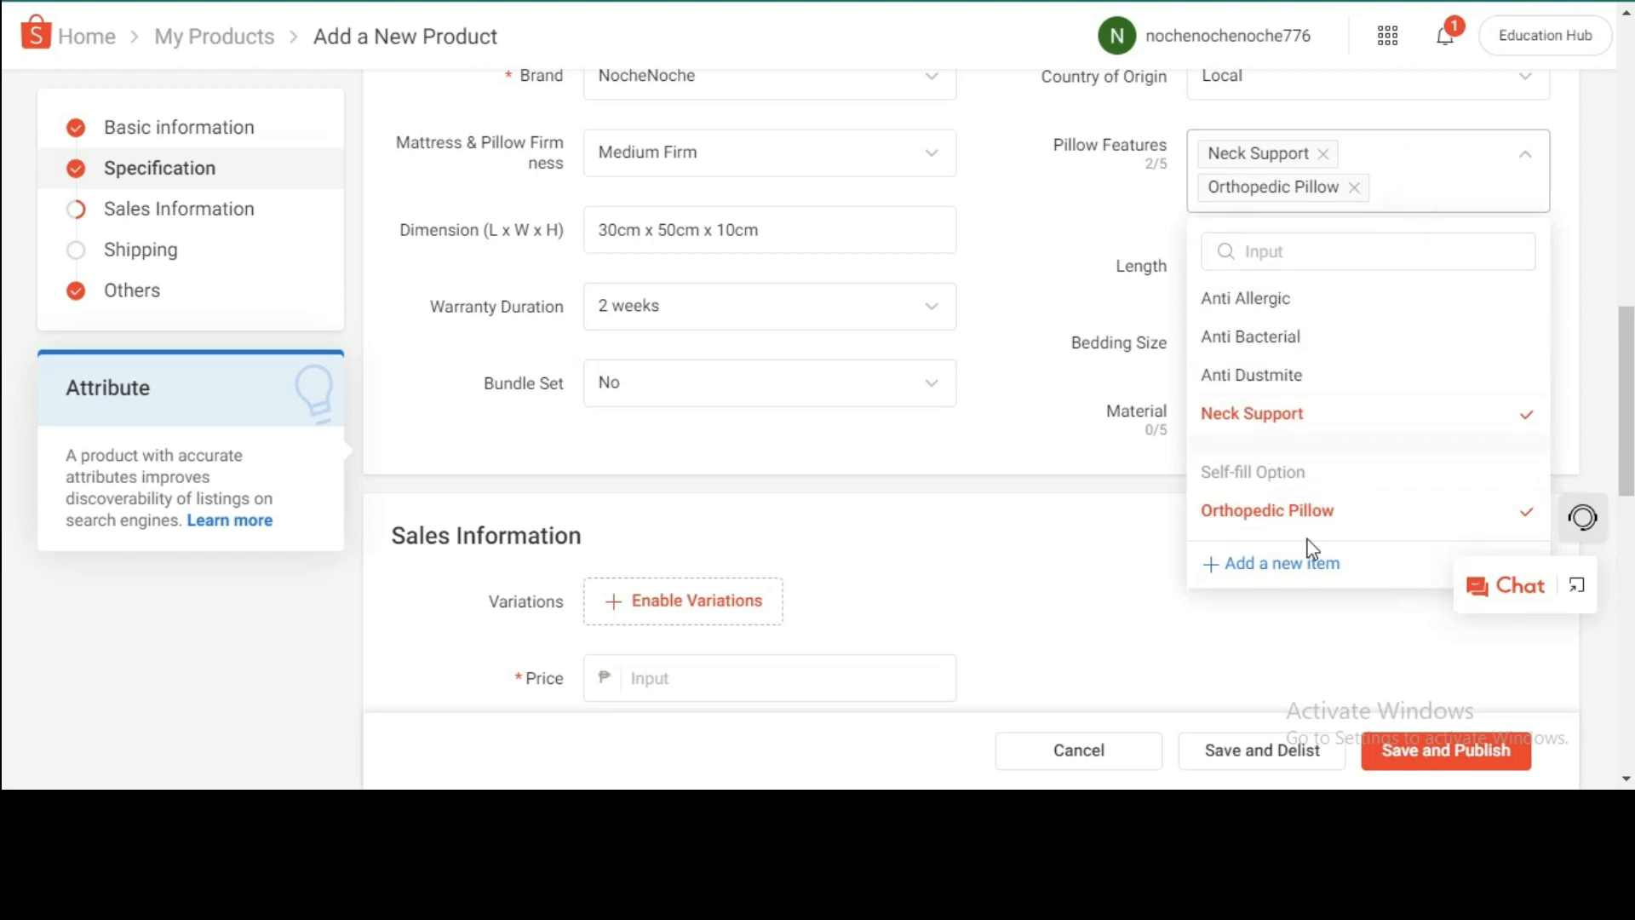
click(1269, 565)
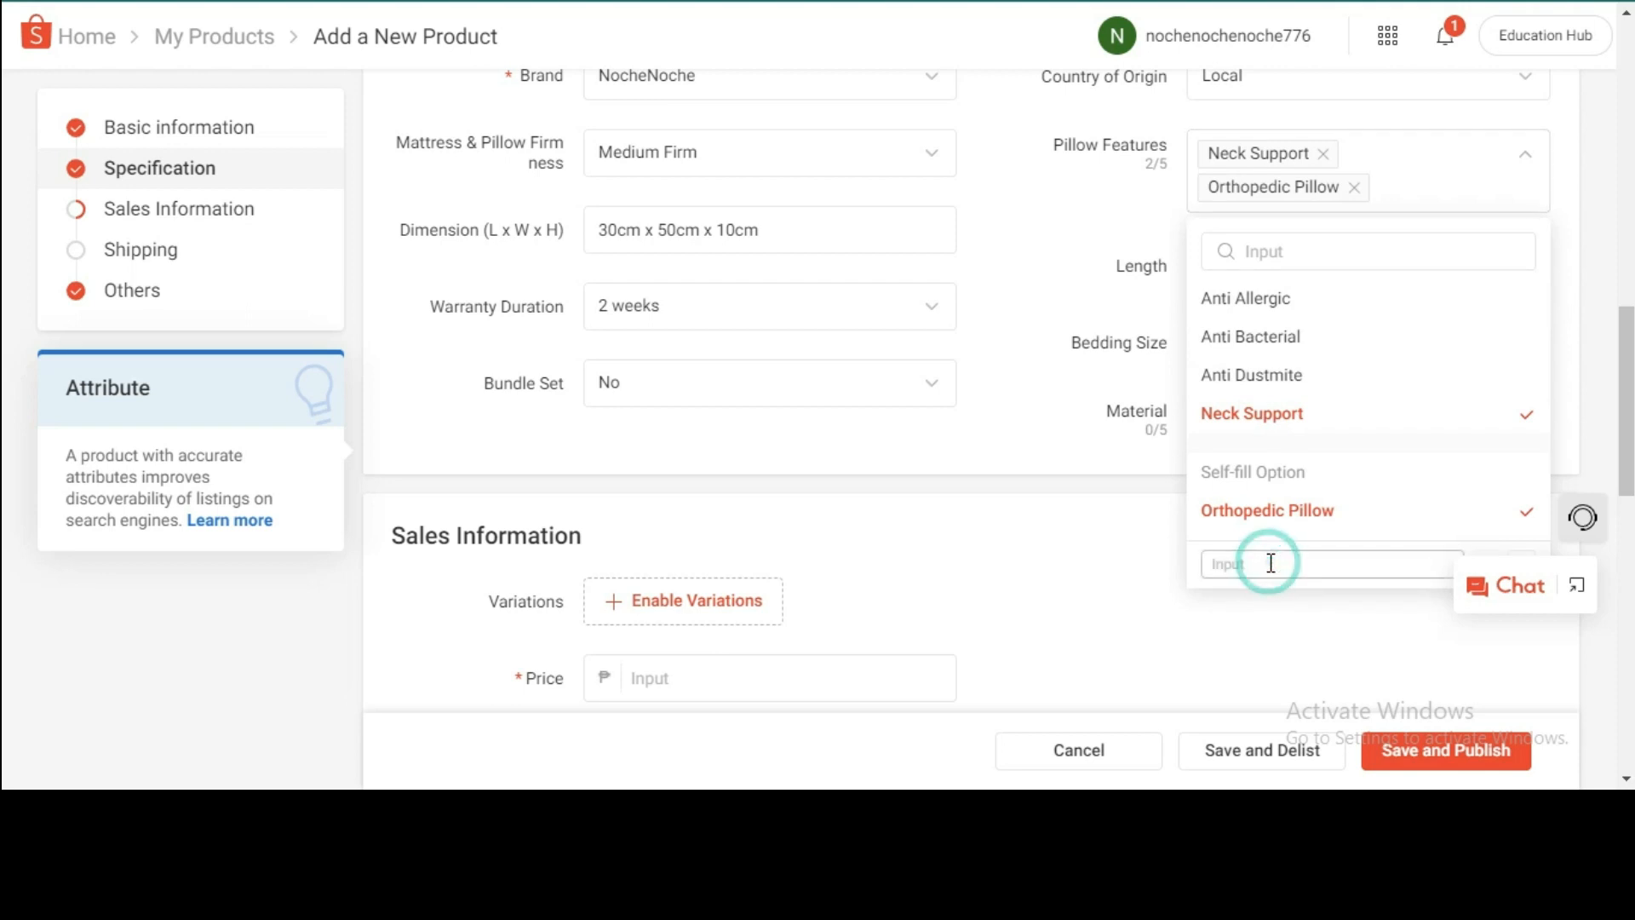
text(Back Support)
scroll(1460, 366, down, 3)
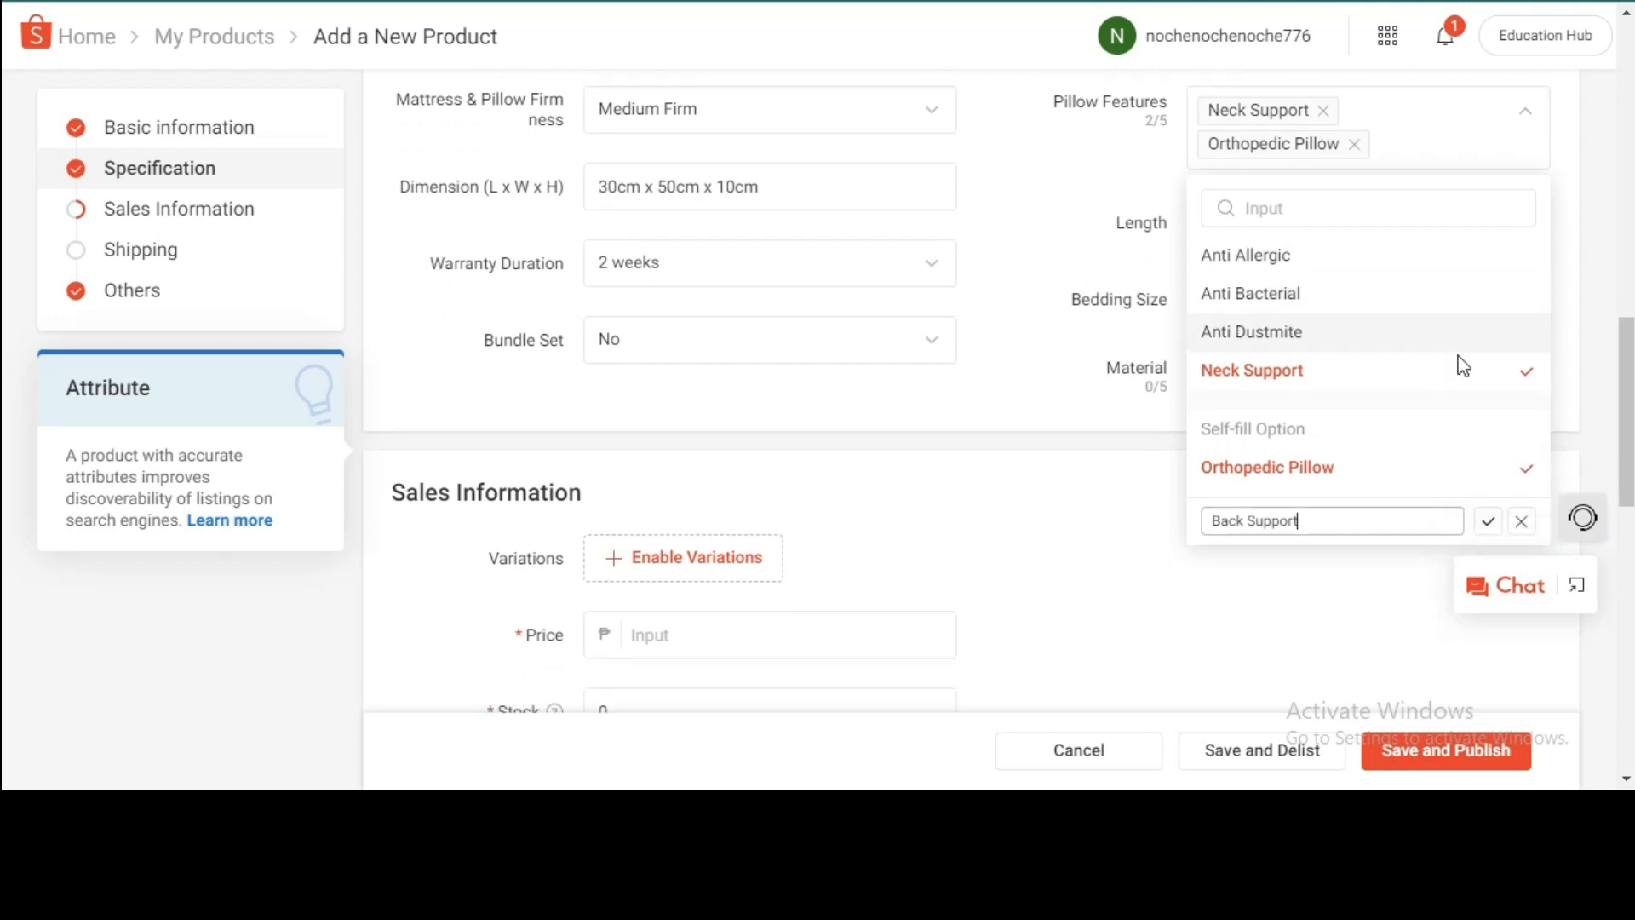
click(1490, 329)
scroll(1394, 393, up, 2)
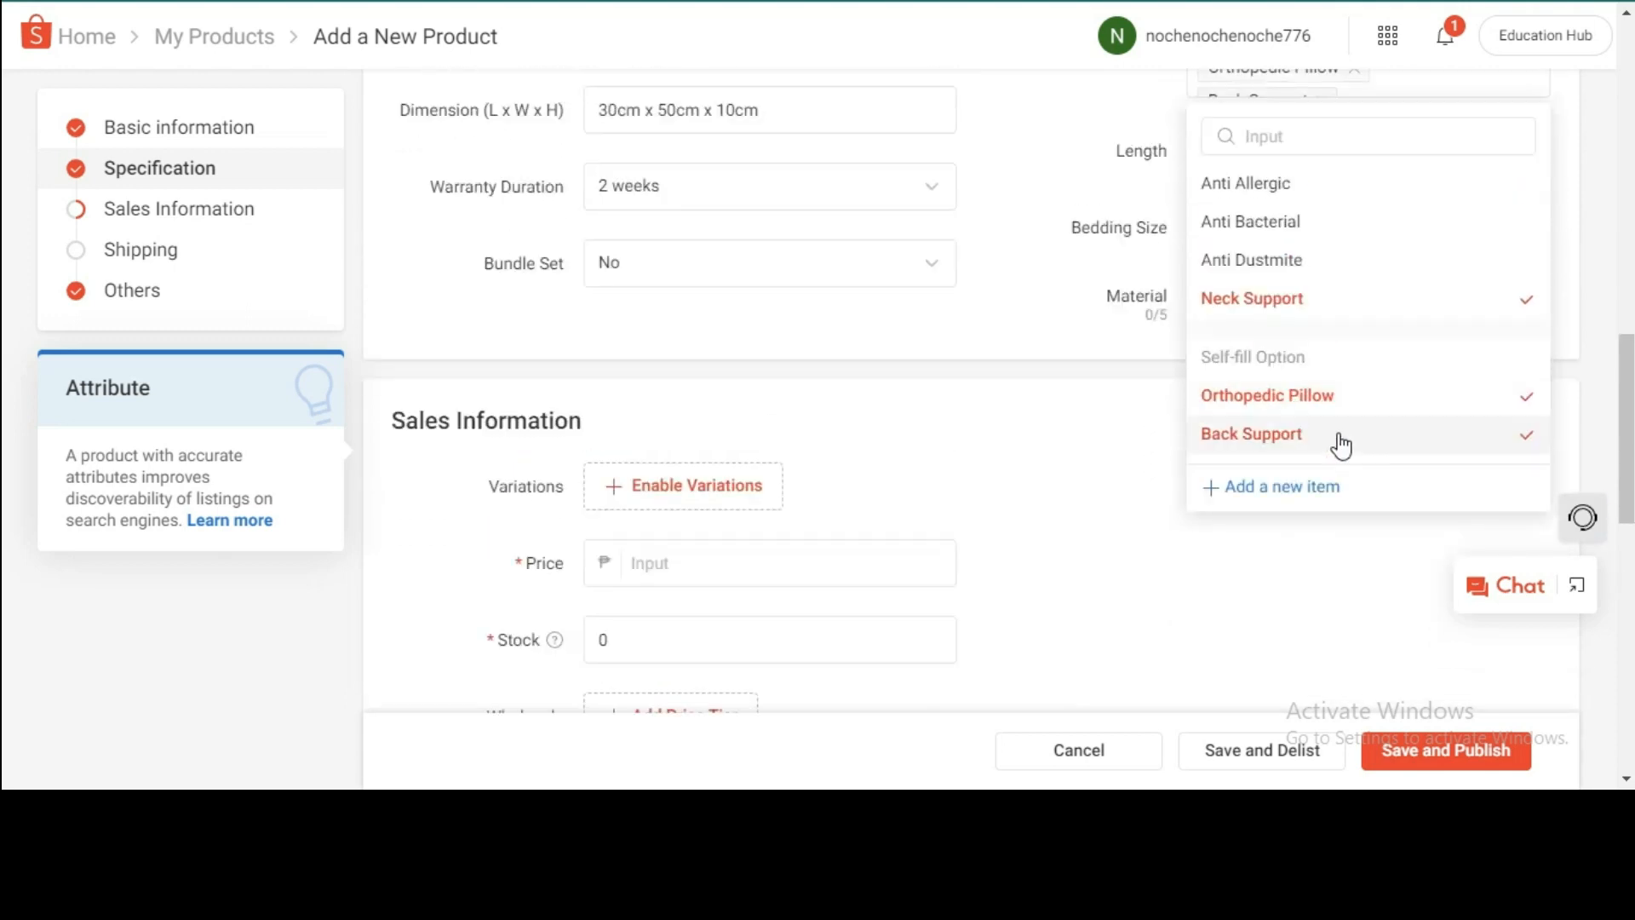
- Add "Memory Foam" as another custom item under Pillow Features
click(1260, 488)
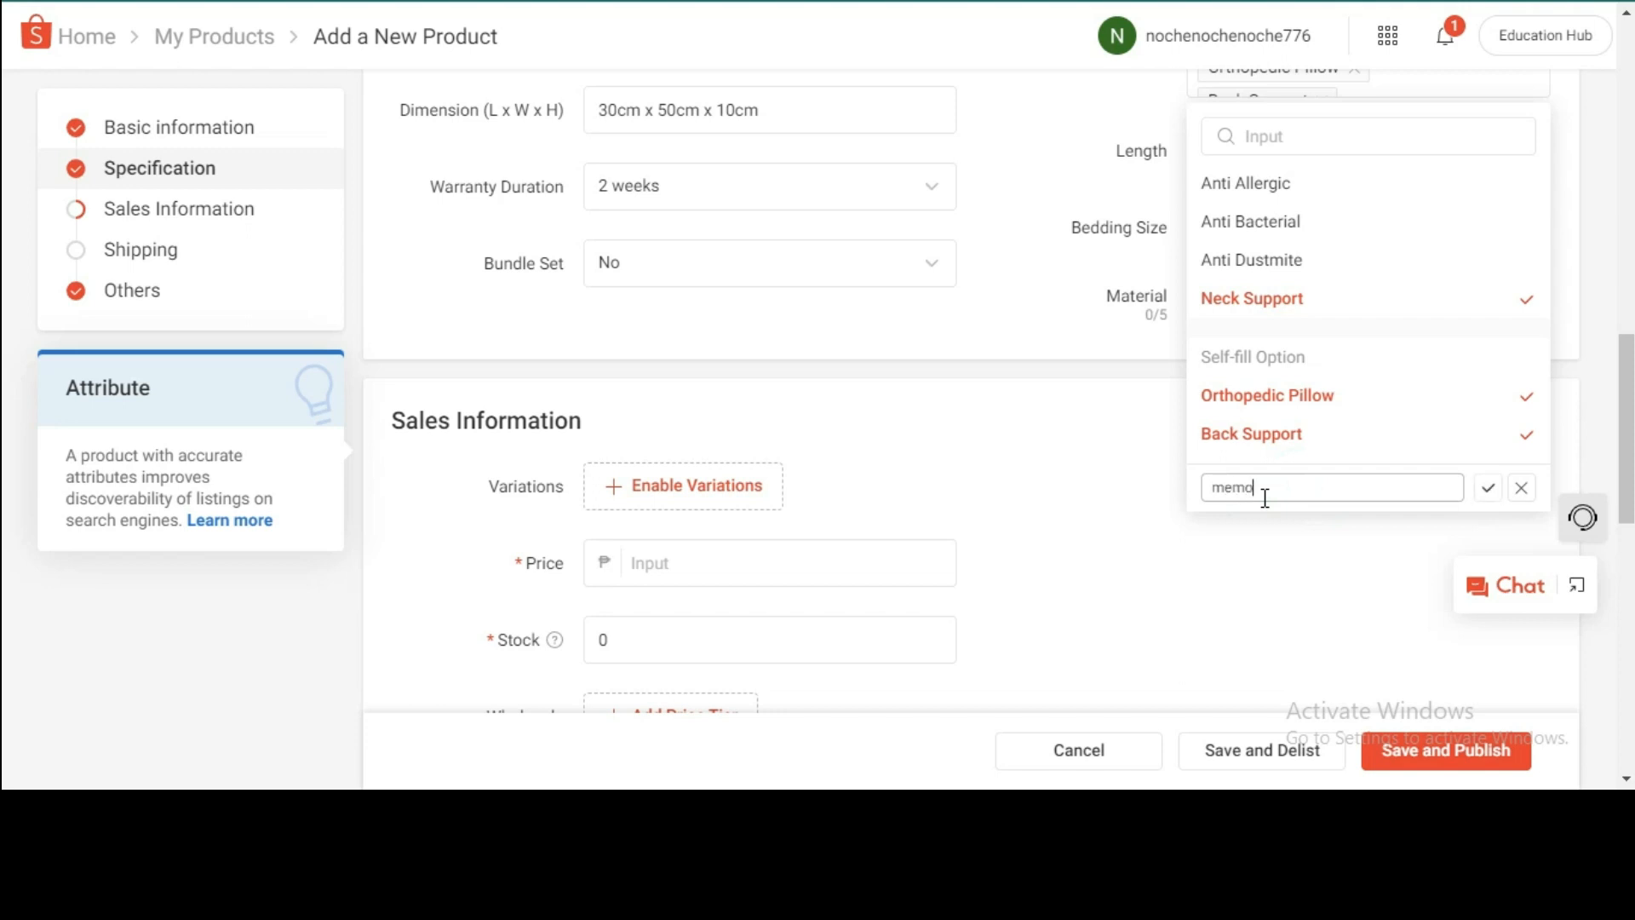
text(m)
key(BackSpace)
text(M)
click(1489, 488)
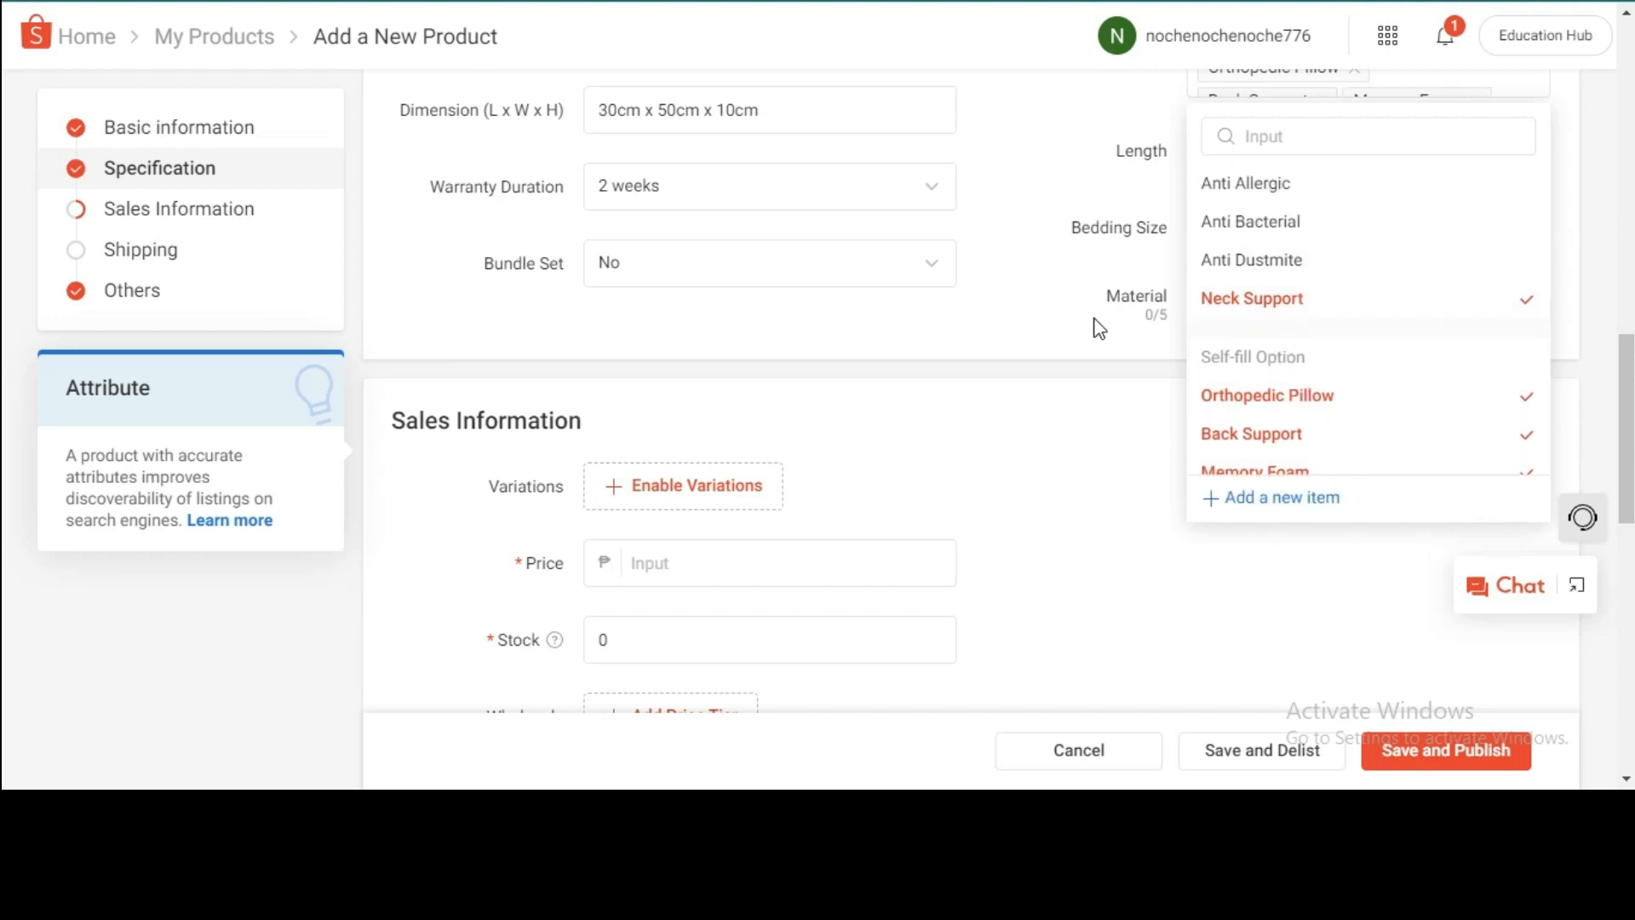
- Add "Neck and Cervical" as a custom item under Pillow Features and close the list
click(1262, 502)
click(1262, 504)
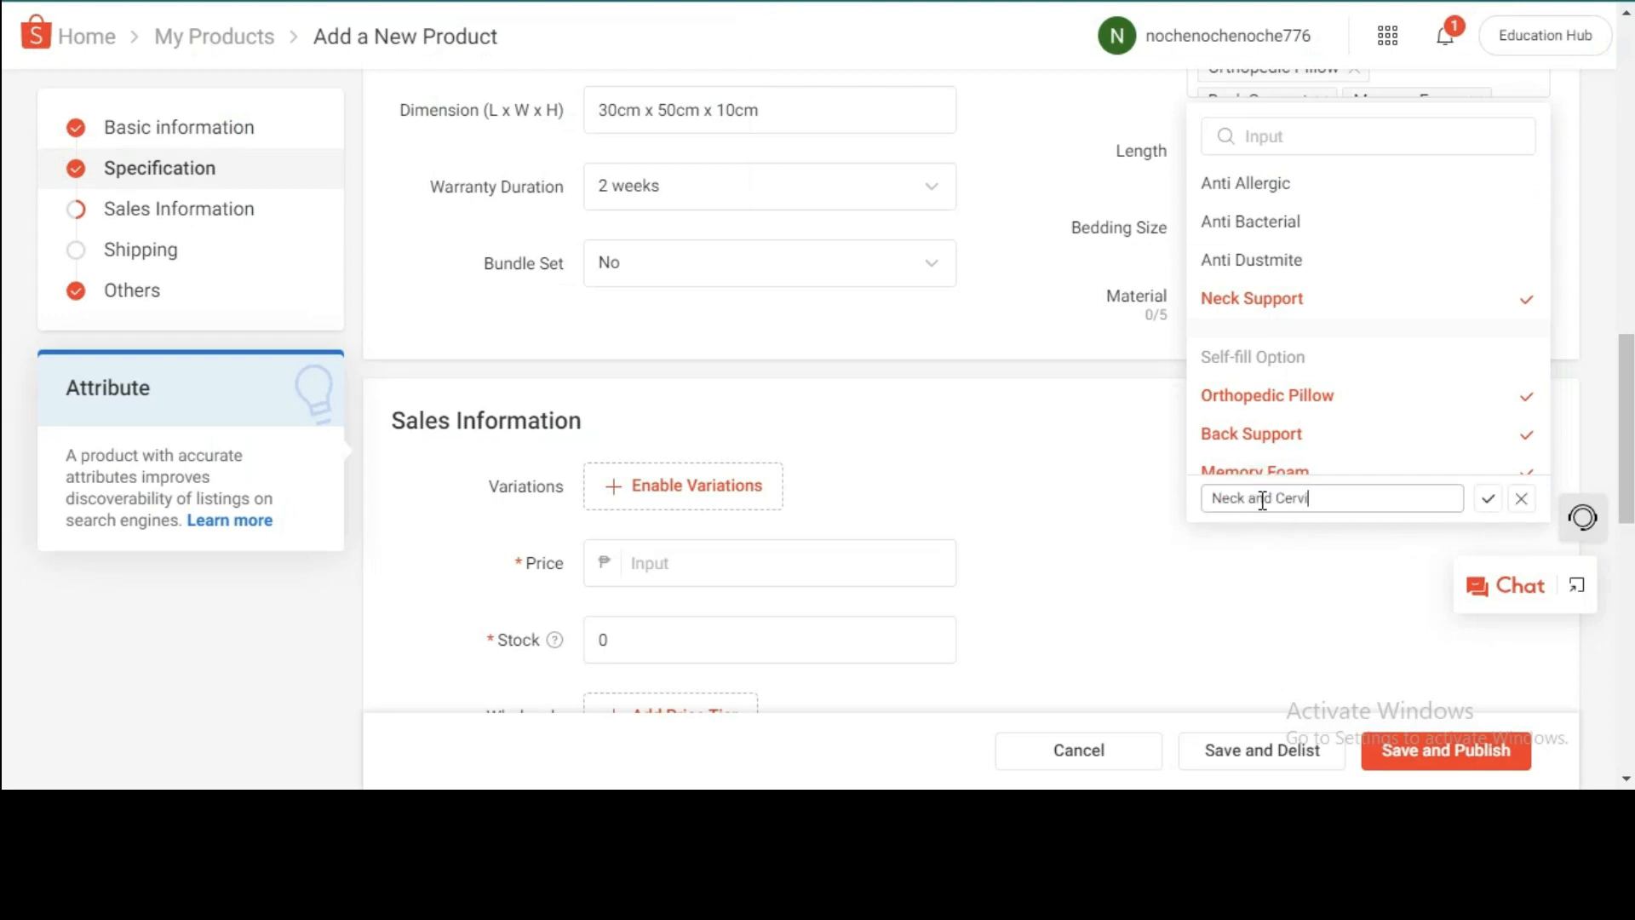
click(1489, 500)
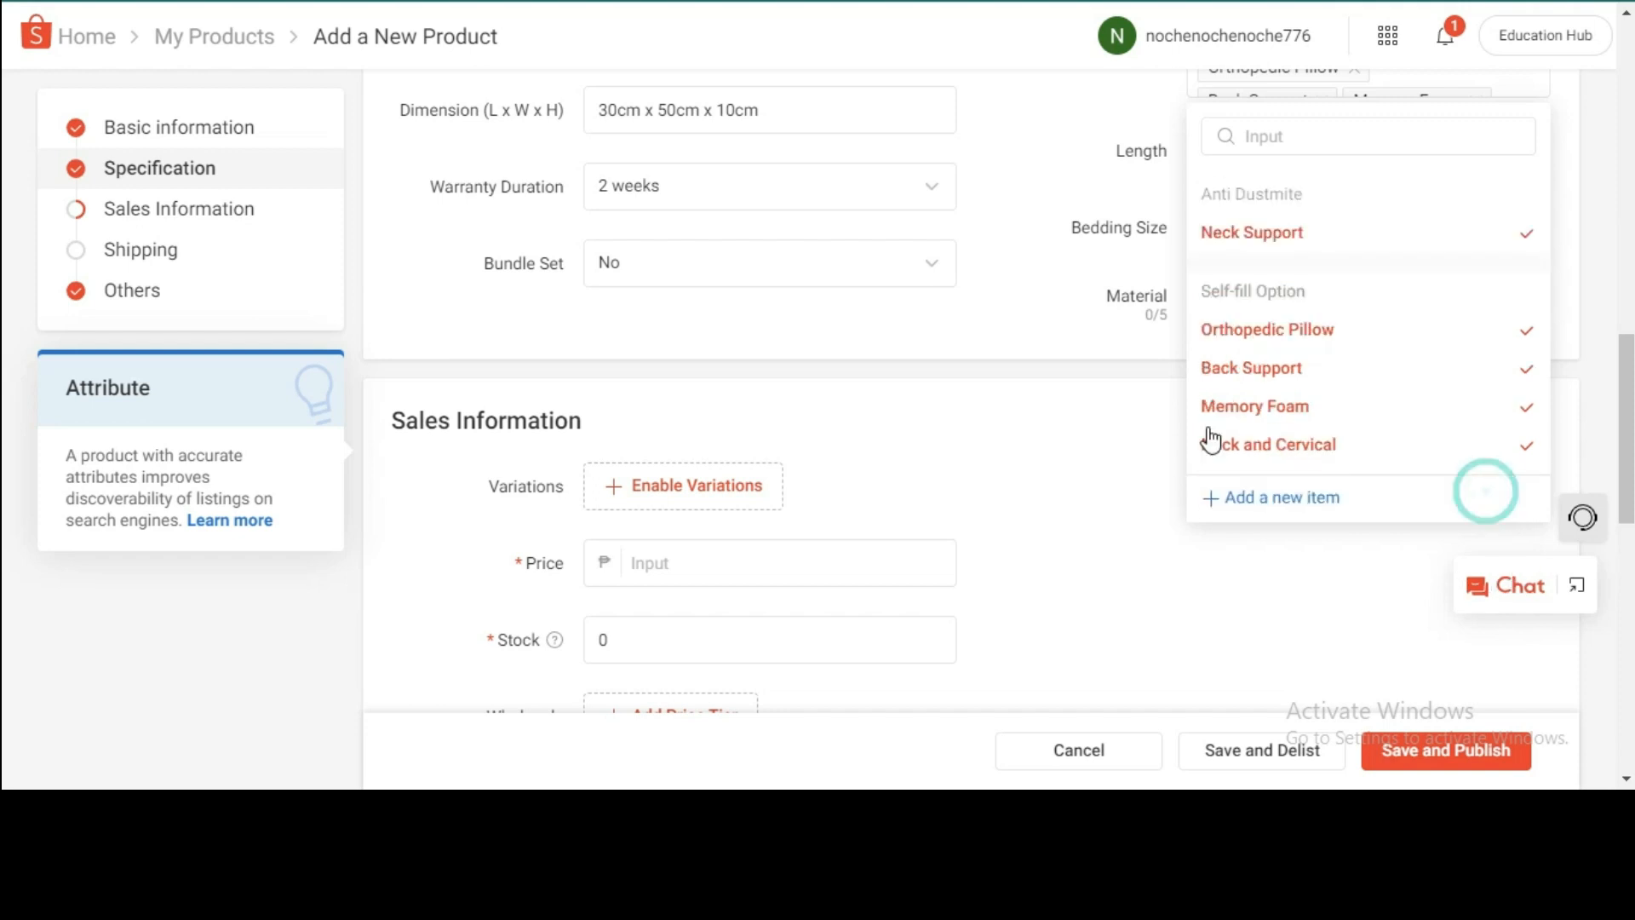
click(1037, 231)
- Set the pillow's Length to 30 with cm as the unit
scroll(1014, 238, up, 3)
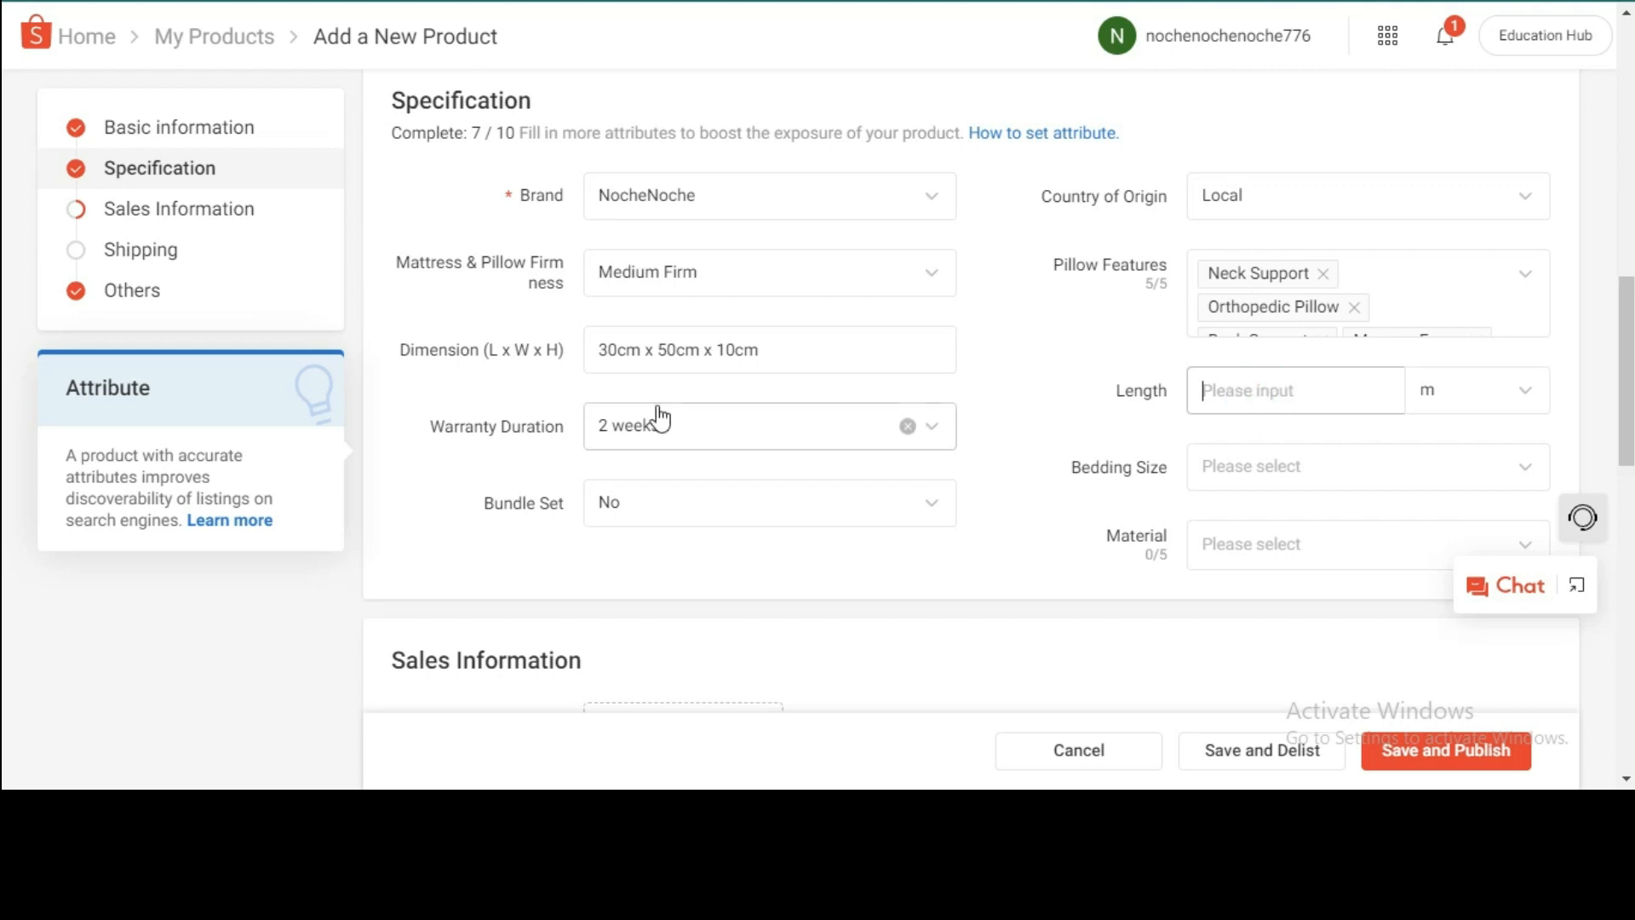
click(604, 347)
click(1231, 388)
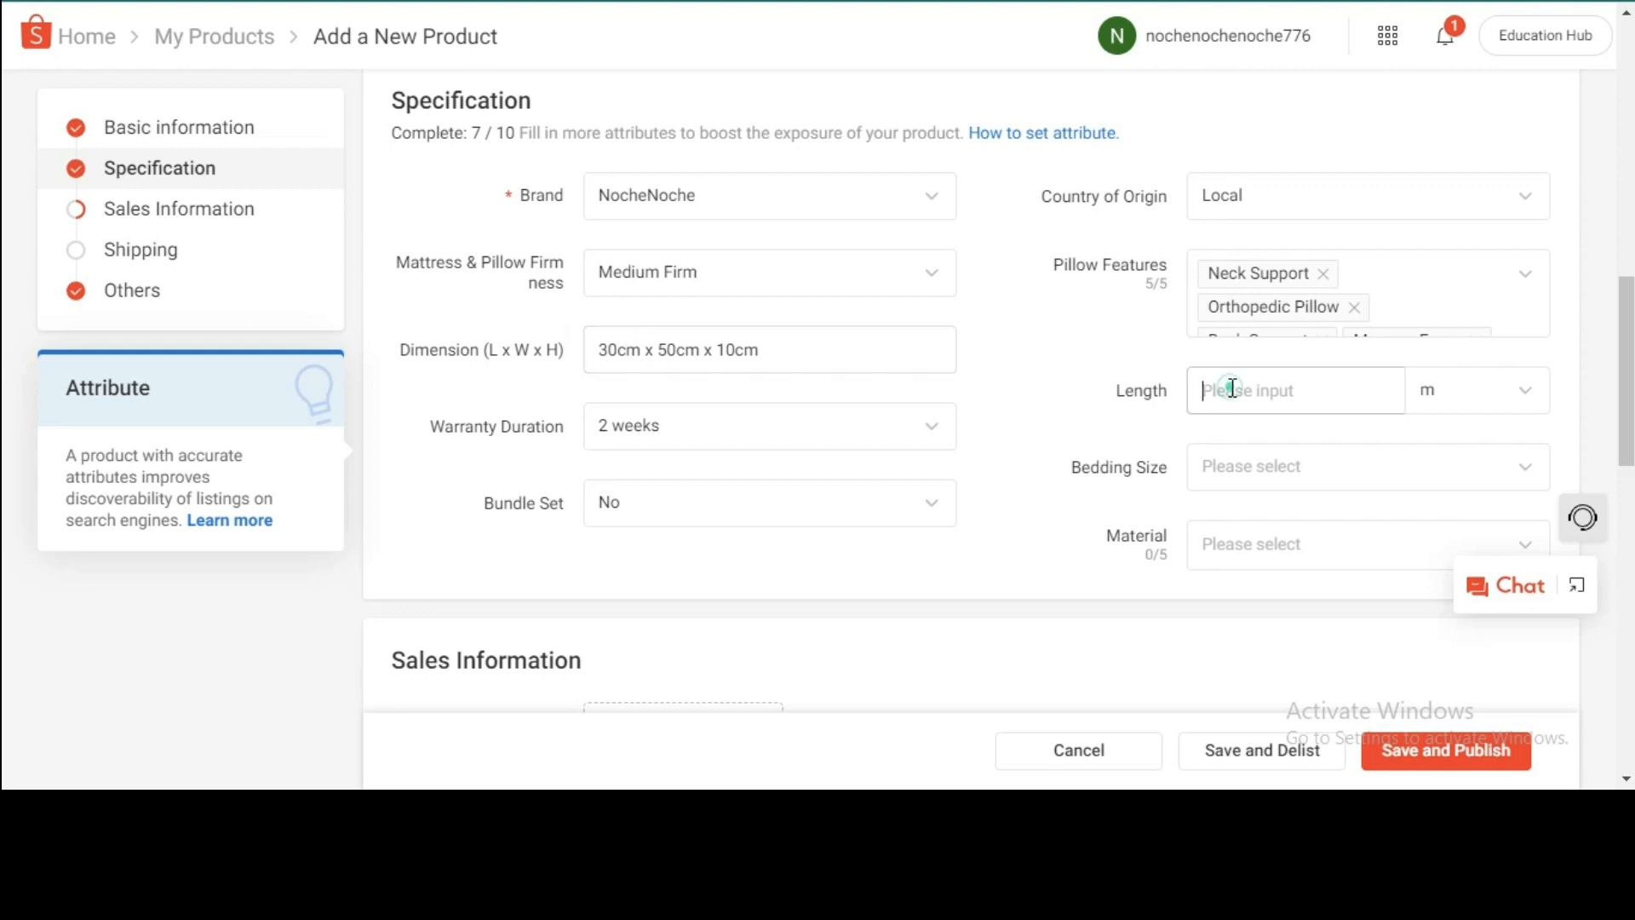
click(1508, 395)
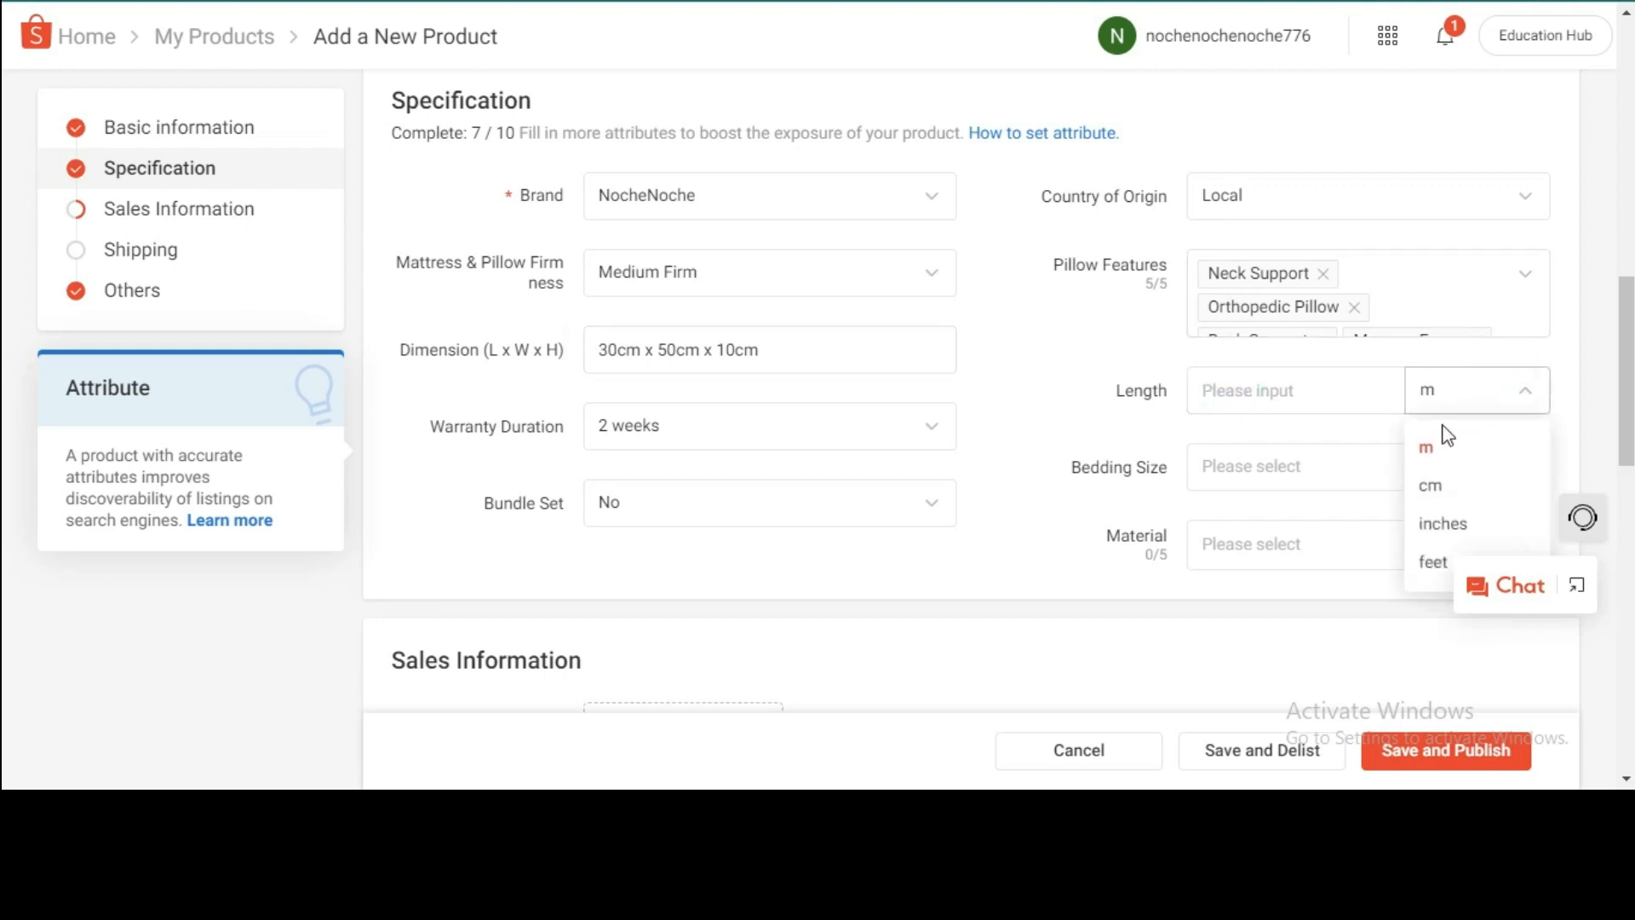
click(1449, 503)
click(1274, 394)
text(30)
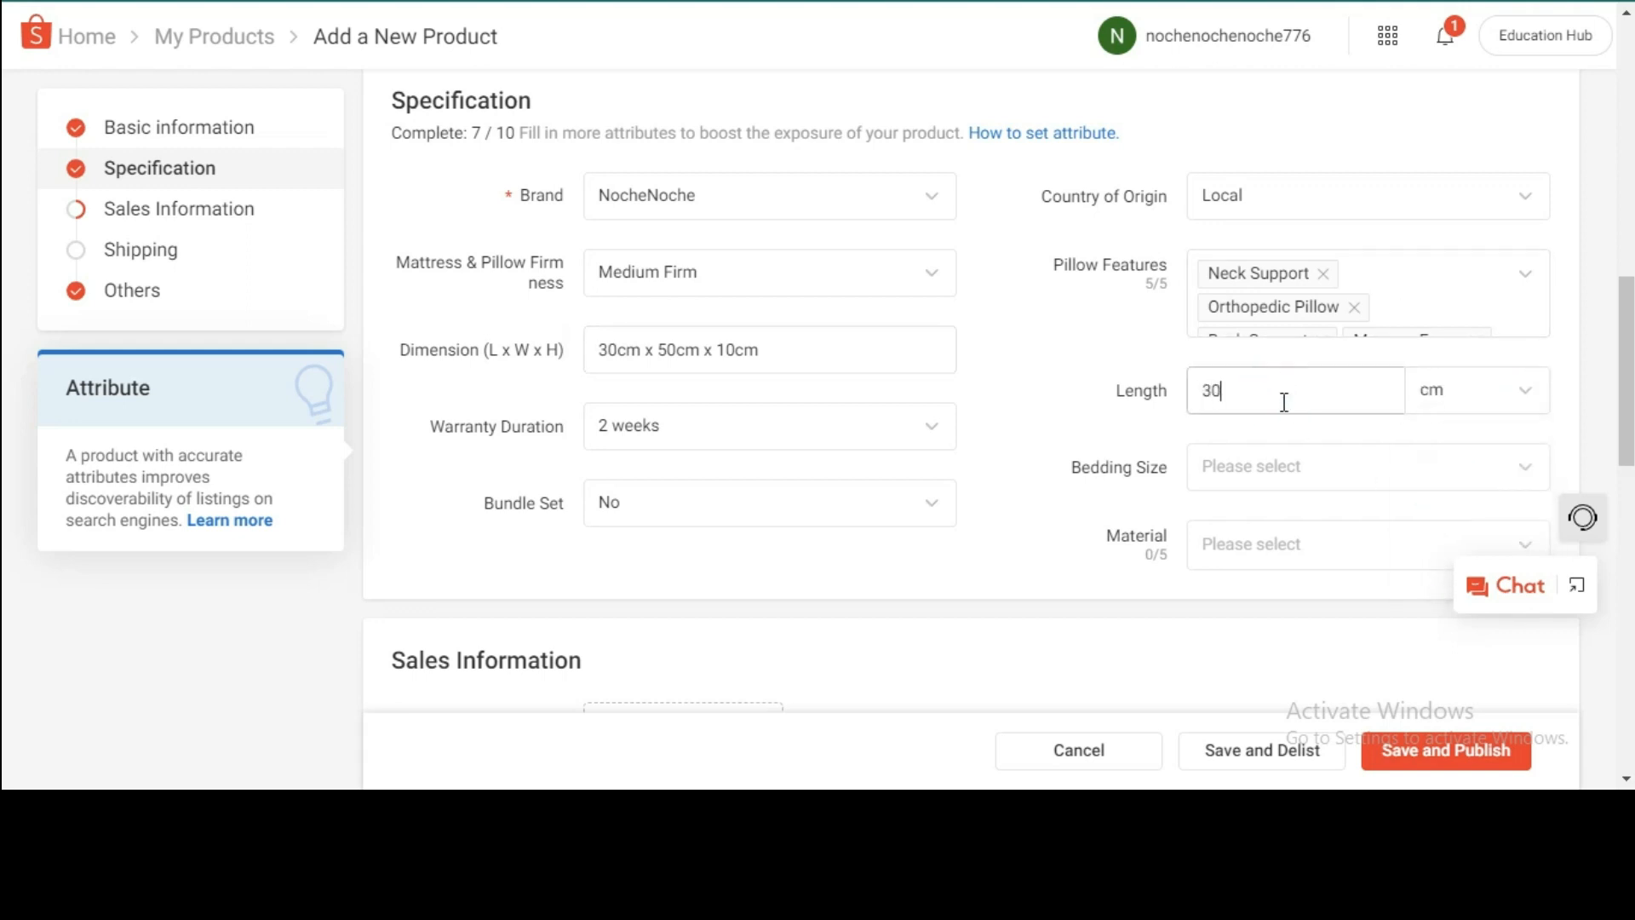
- Check the Bedding Size choices and review the product name, category and description already entered
click(1306, 480)
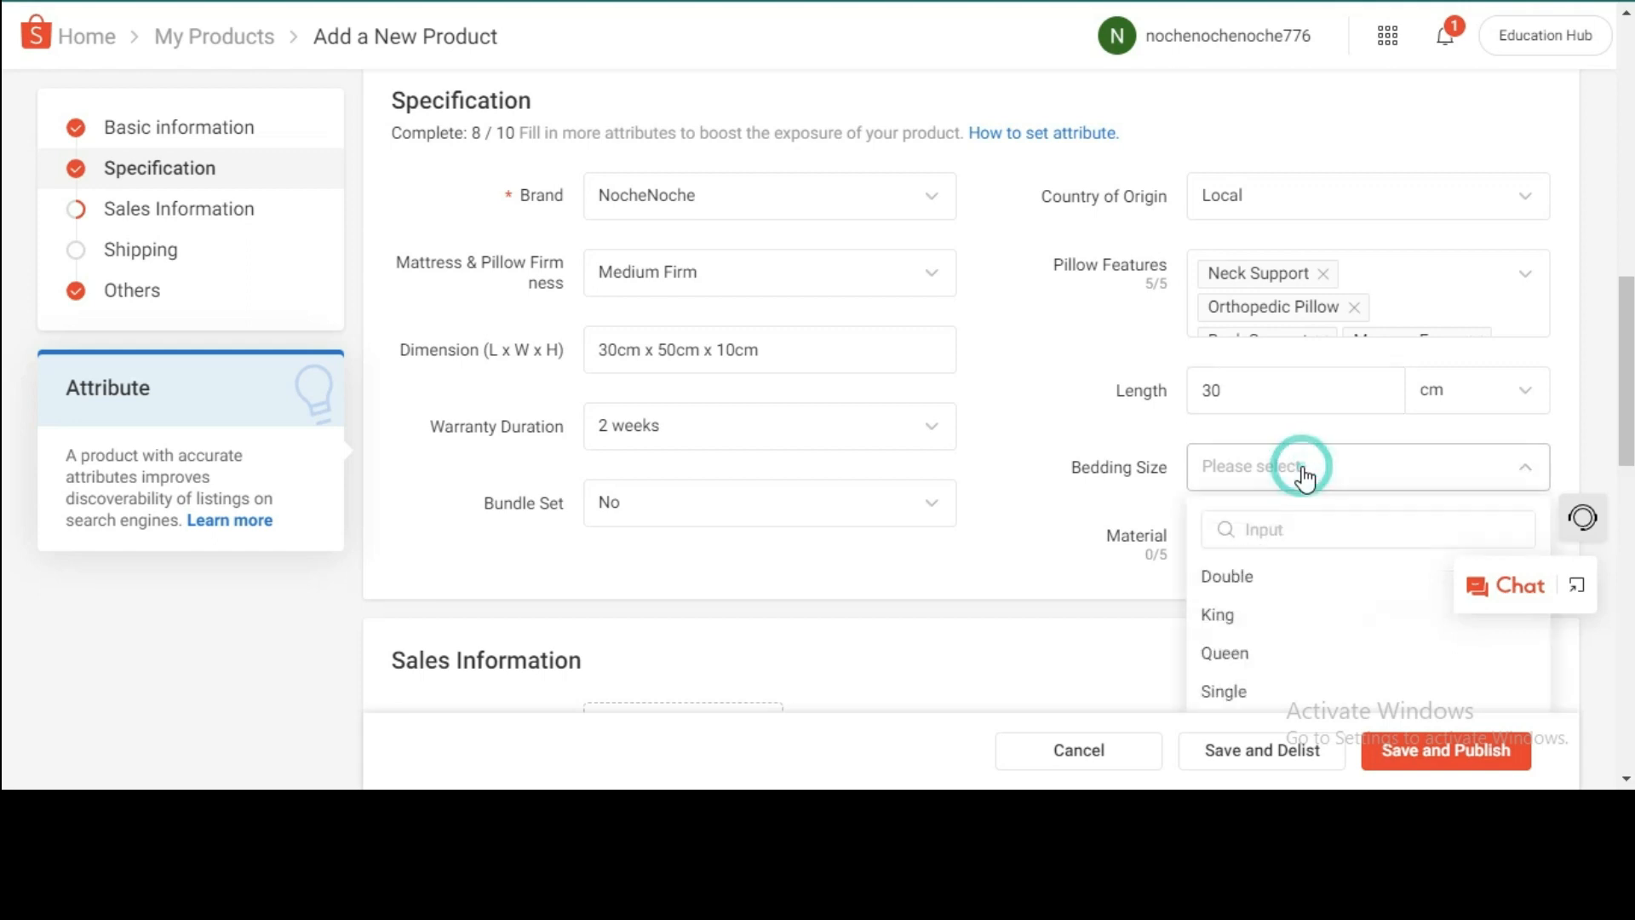
click(1305, 479)
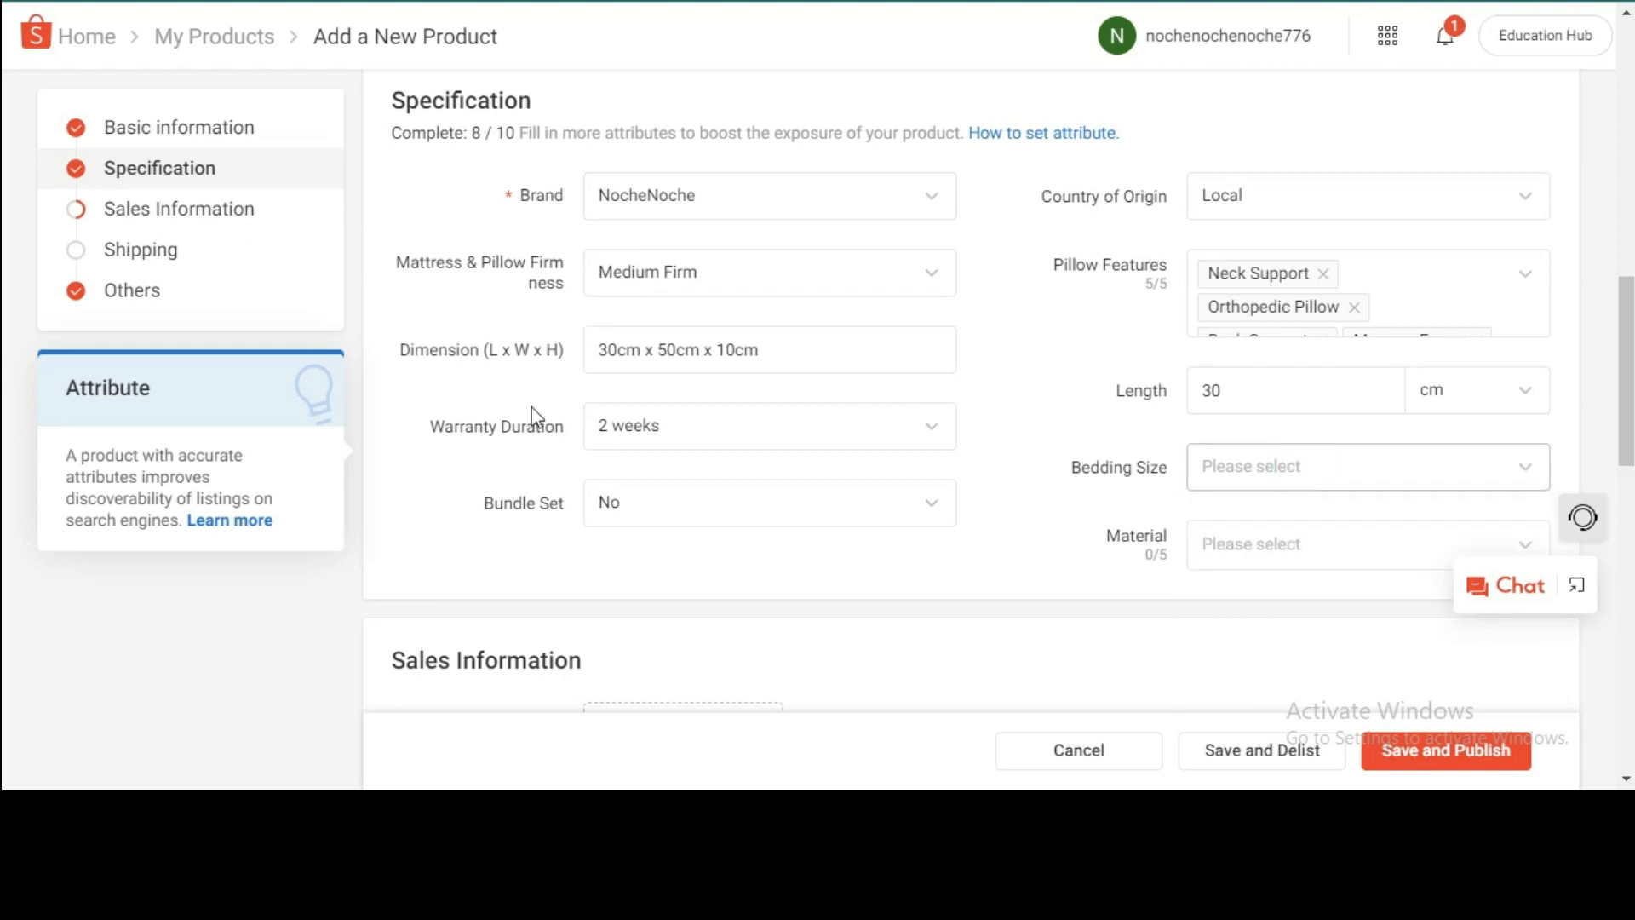
scroll(690, 449, up, 3)
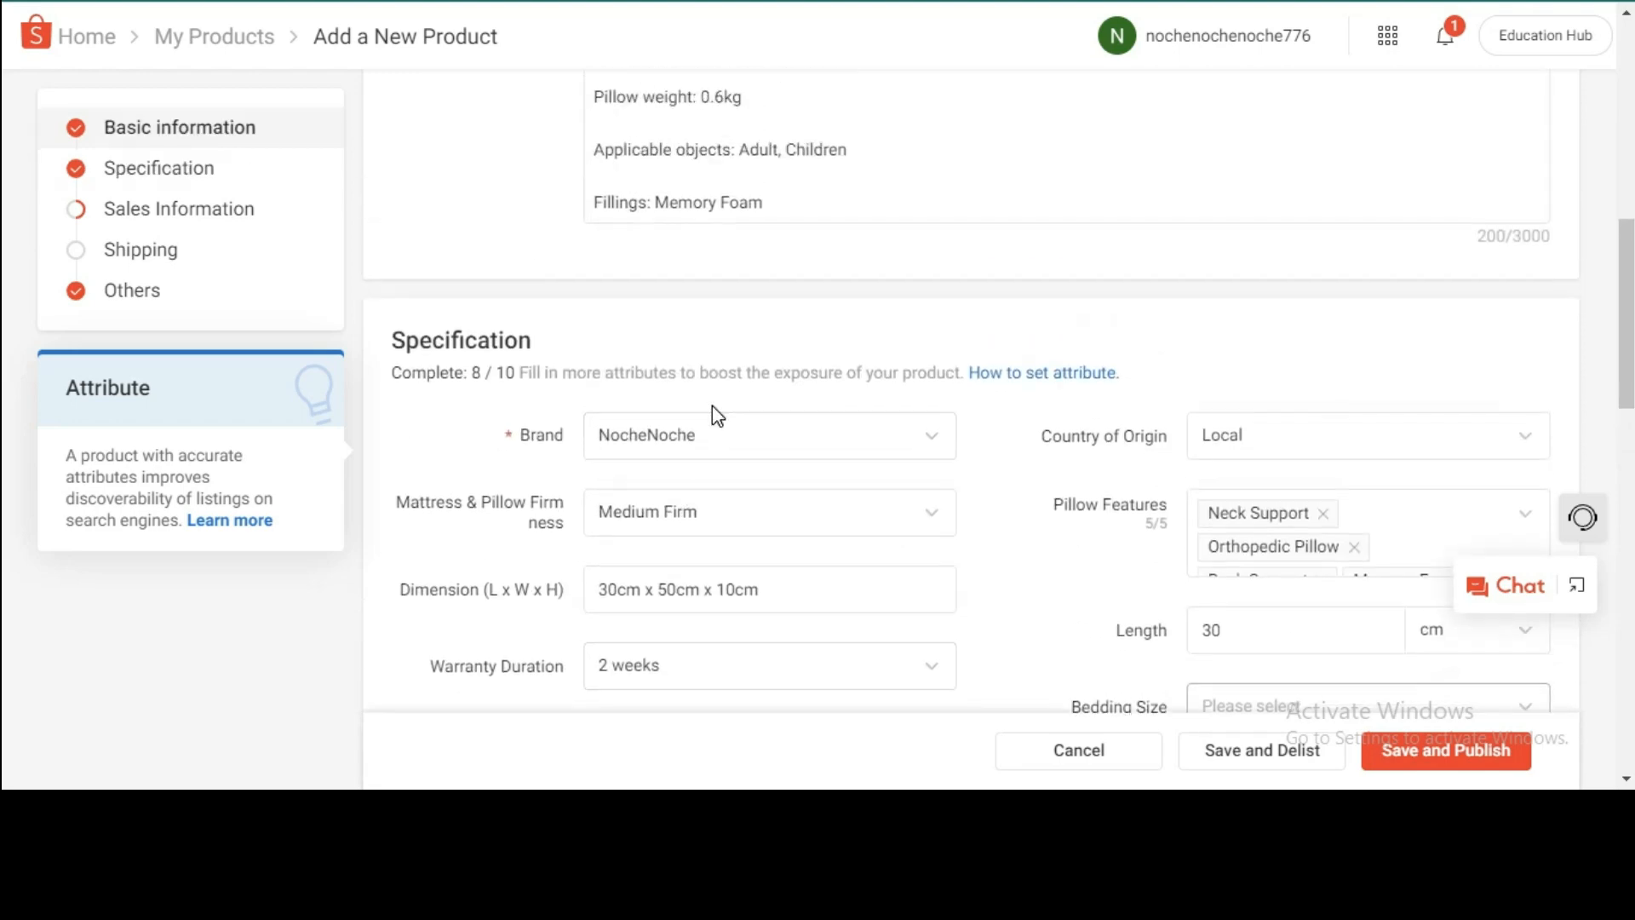
scroll(792, 356, up, 1)
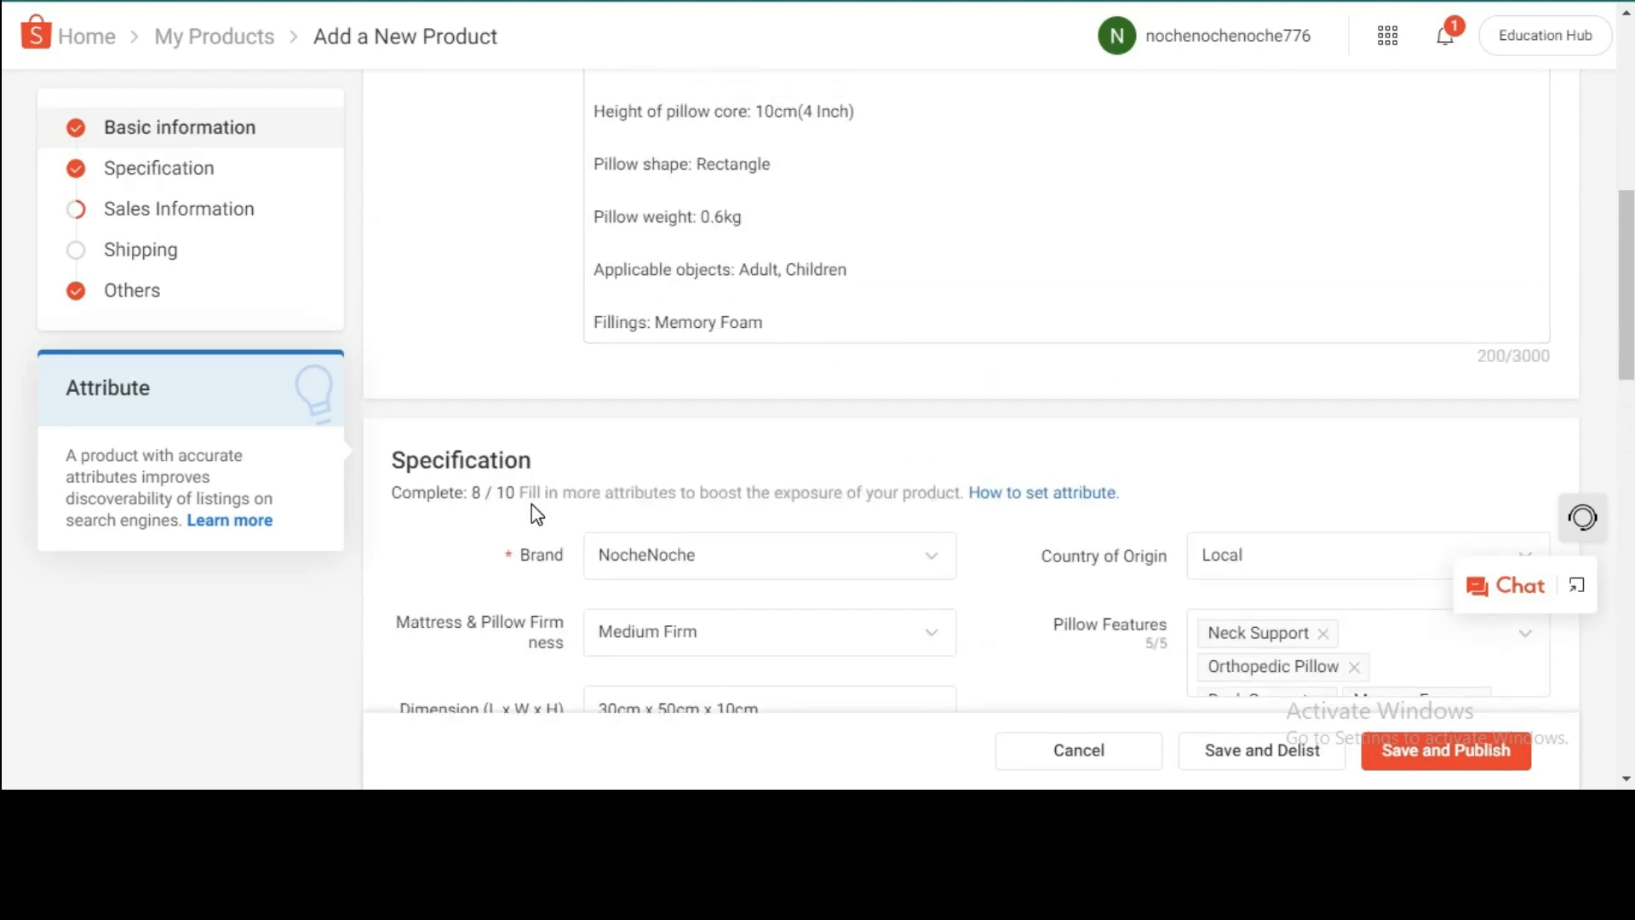
scroll(1077, 497, up, 4)
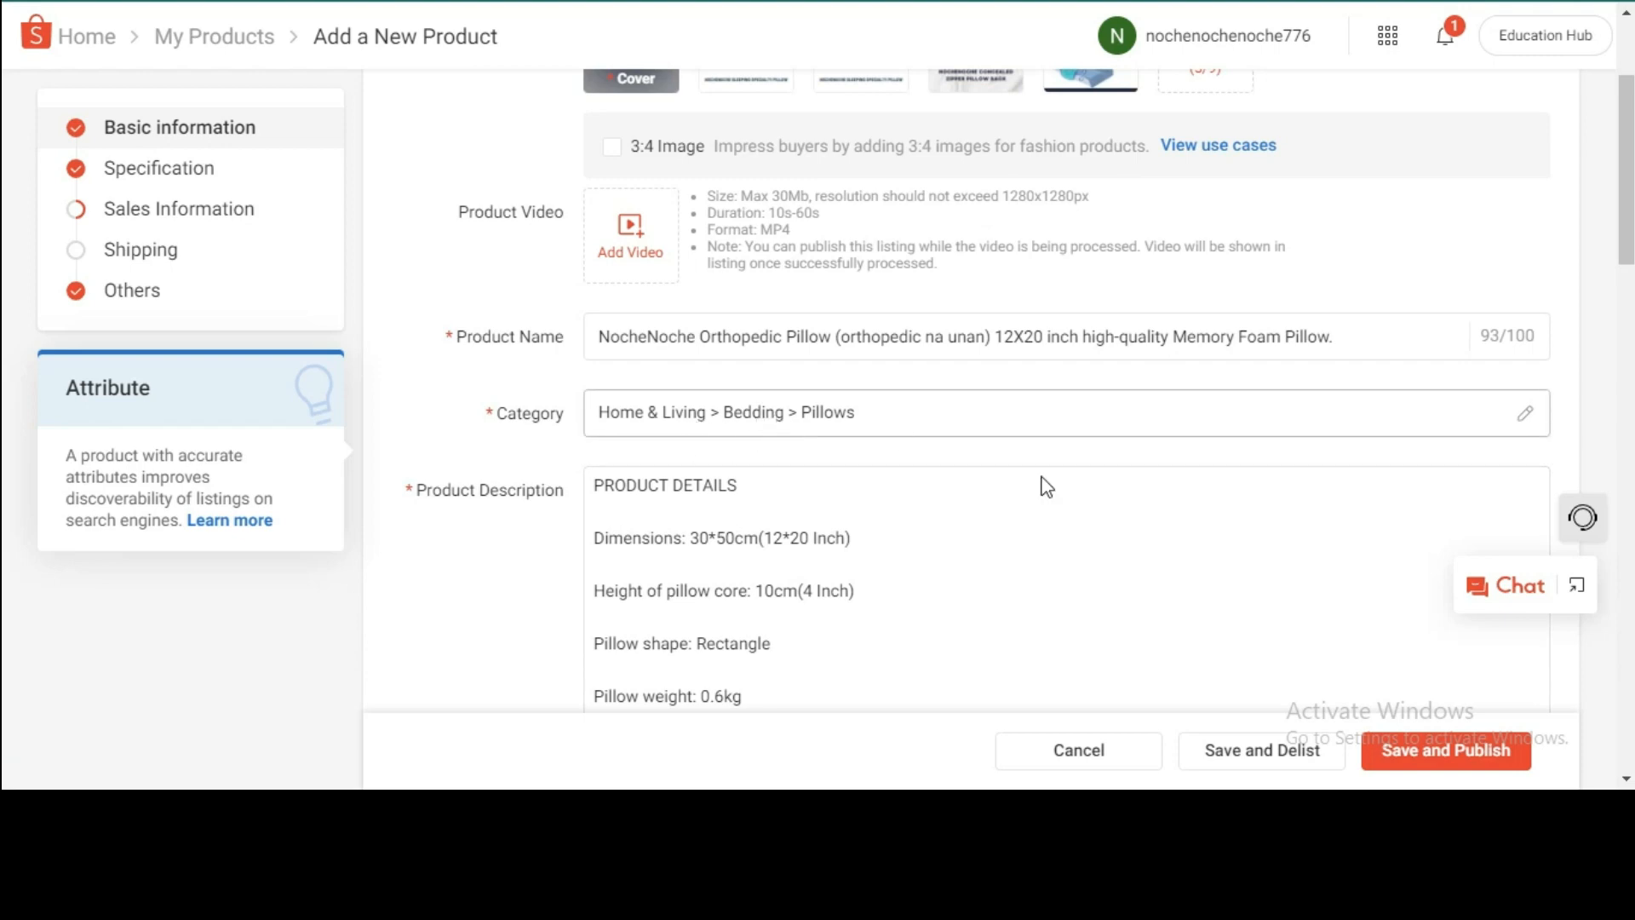
scroll(1047, 487, down, 7)
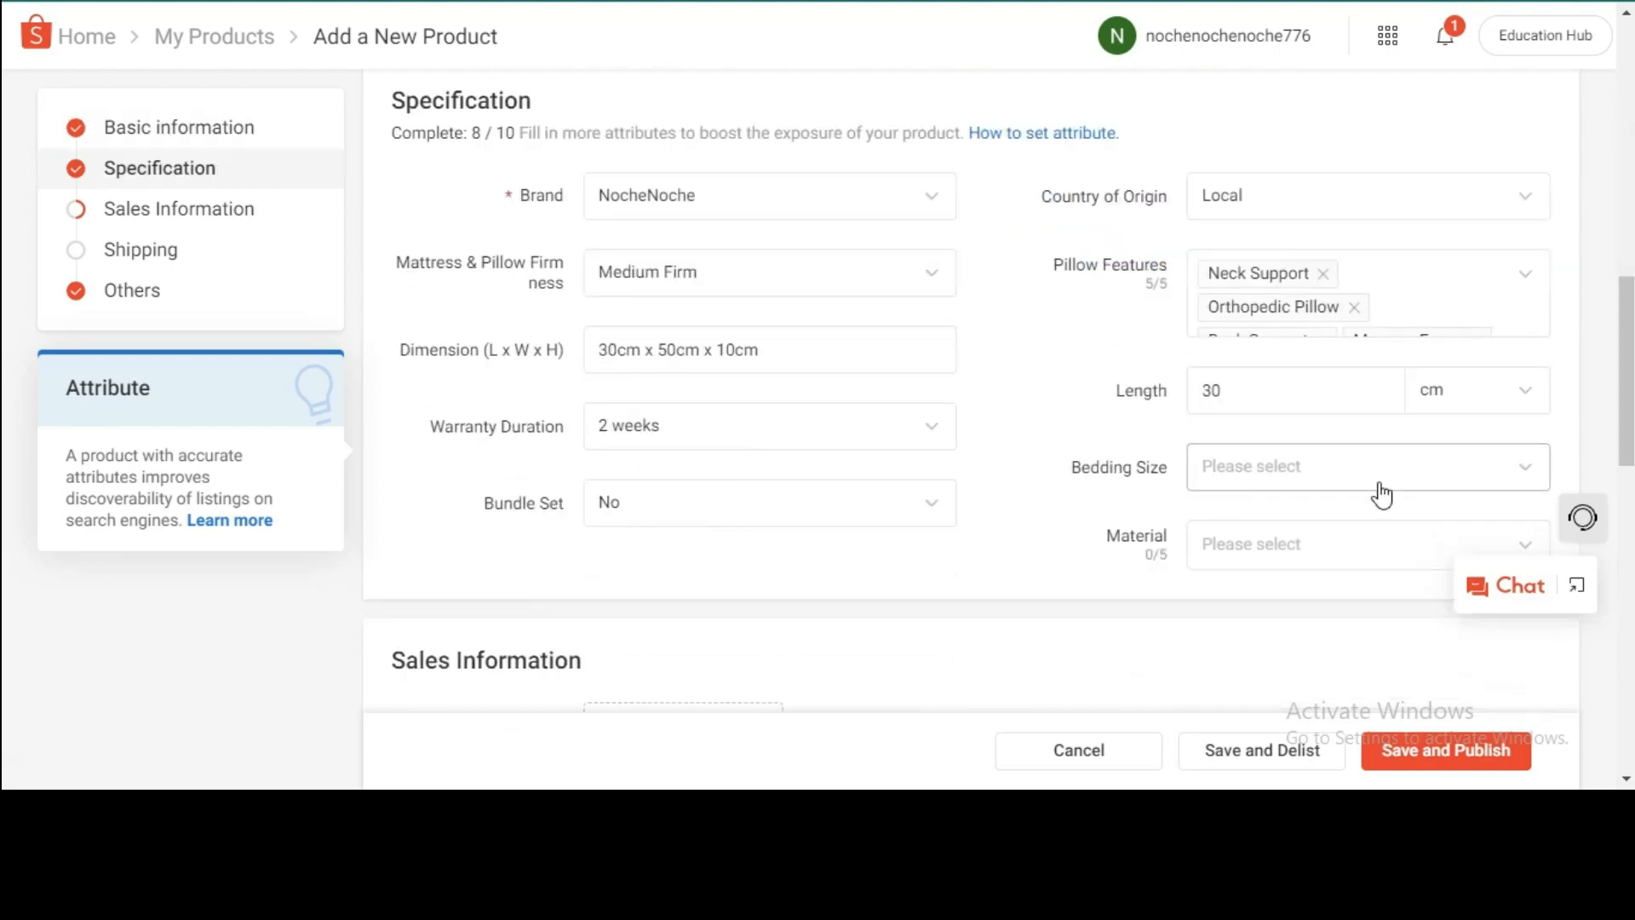
- Add "Orthopedic Pillow" as a custom Bedding Size and apply it to the product
click(1401, 470)
scroll(1084, 522, down, 2)
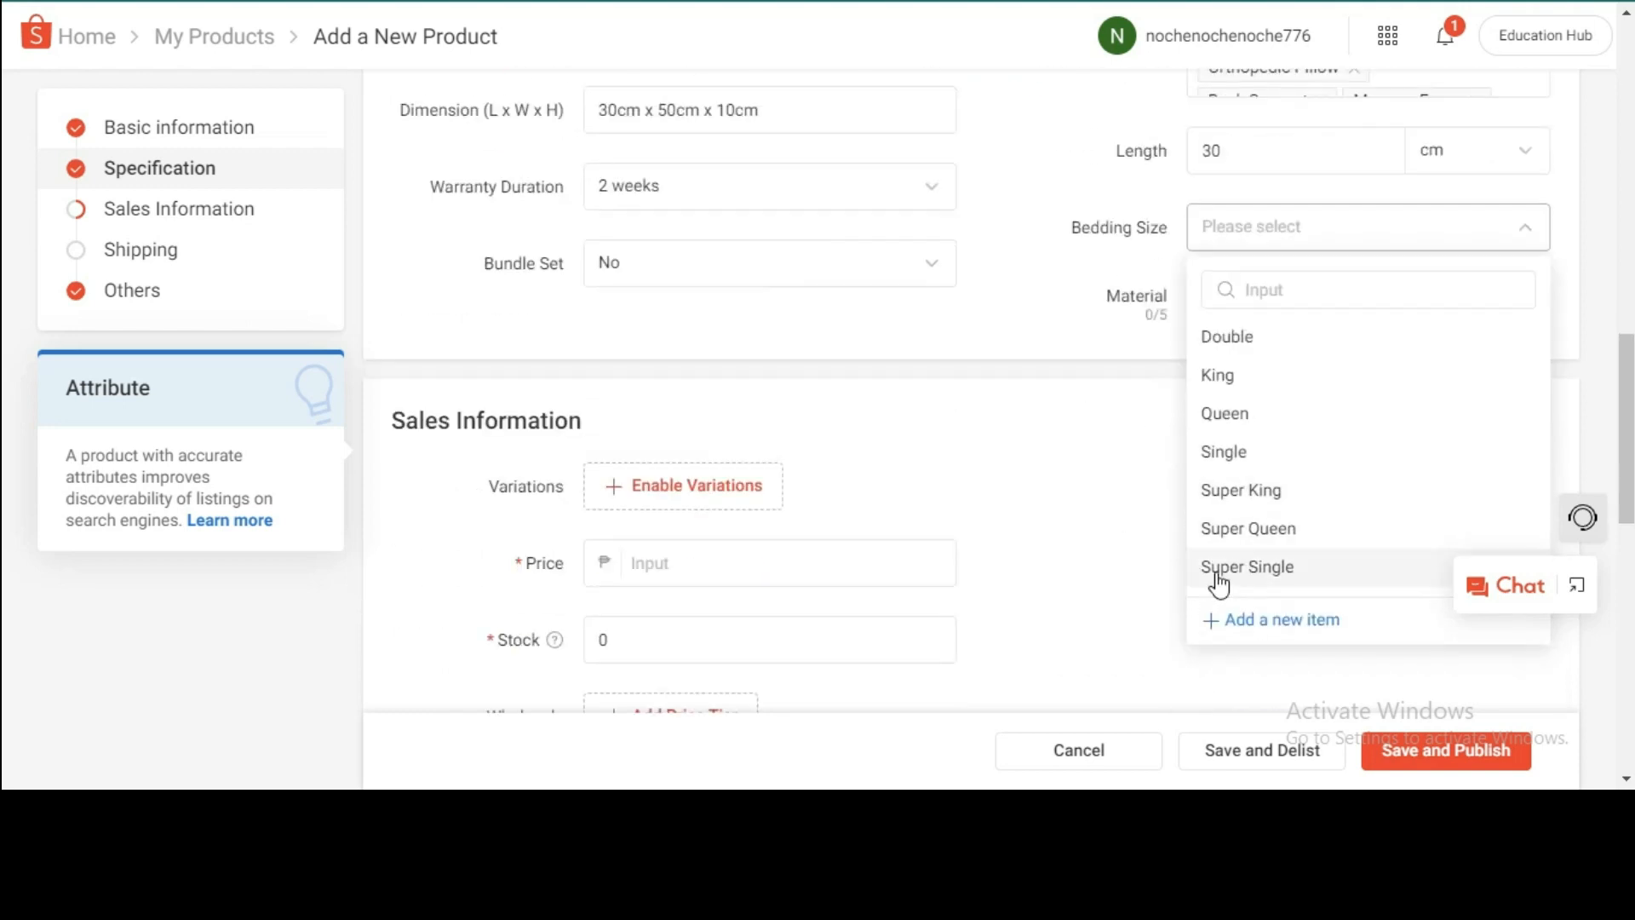
scroll(1252, 452, down, 2)
scroll(1260, 418, up, 1)
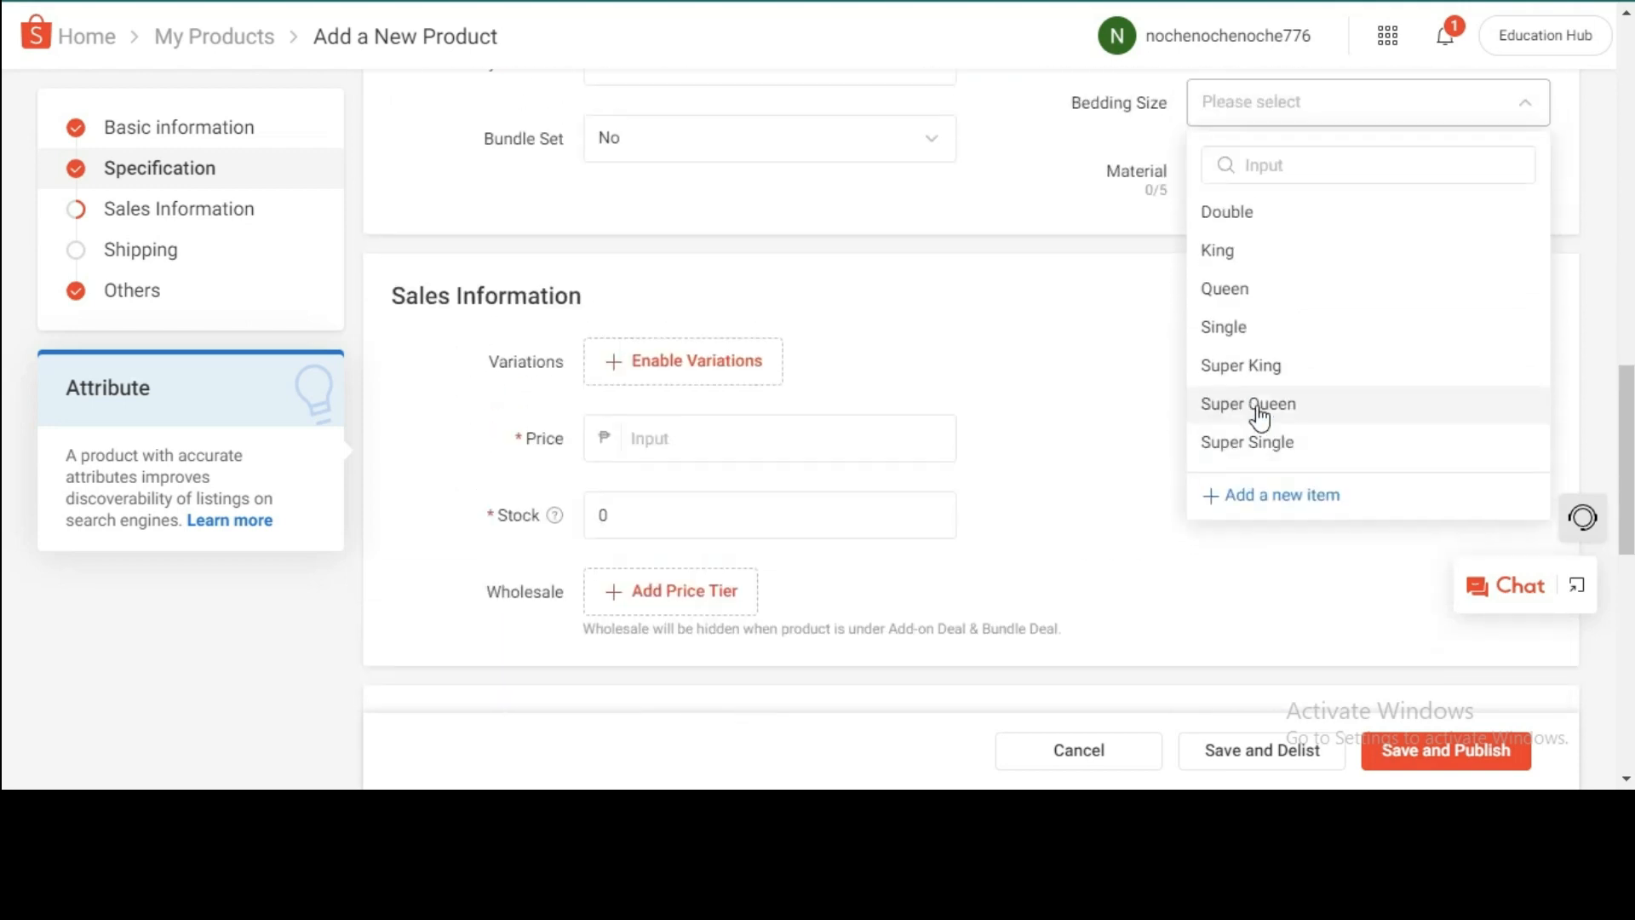
scroll(1081, 423, up, 2)
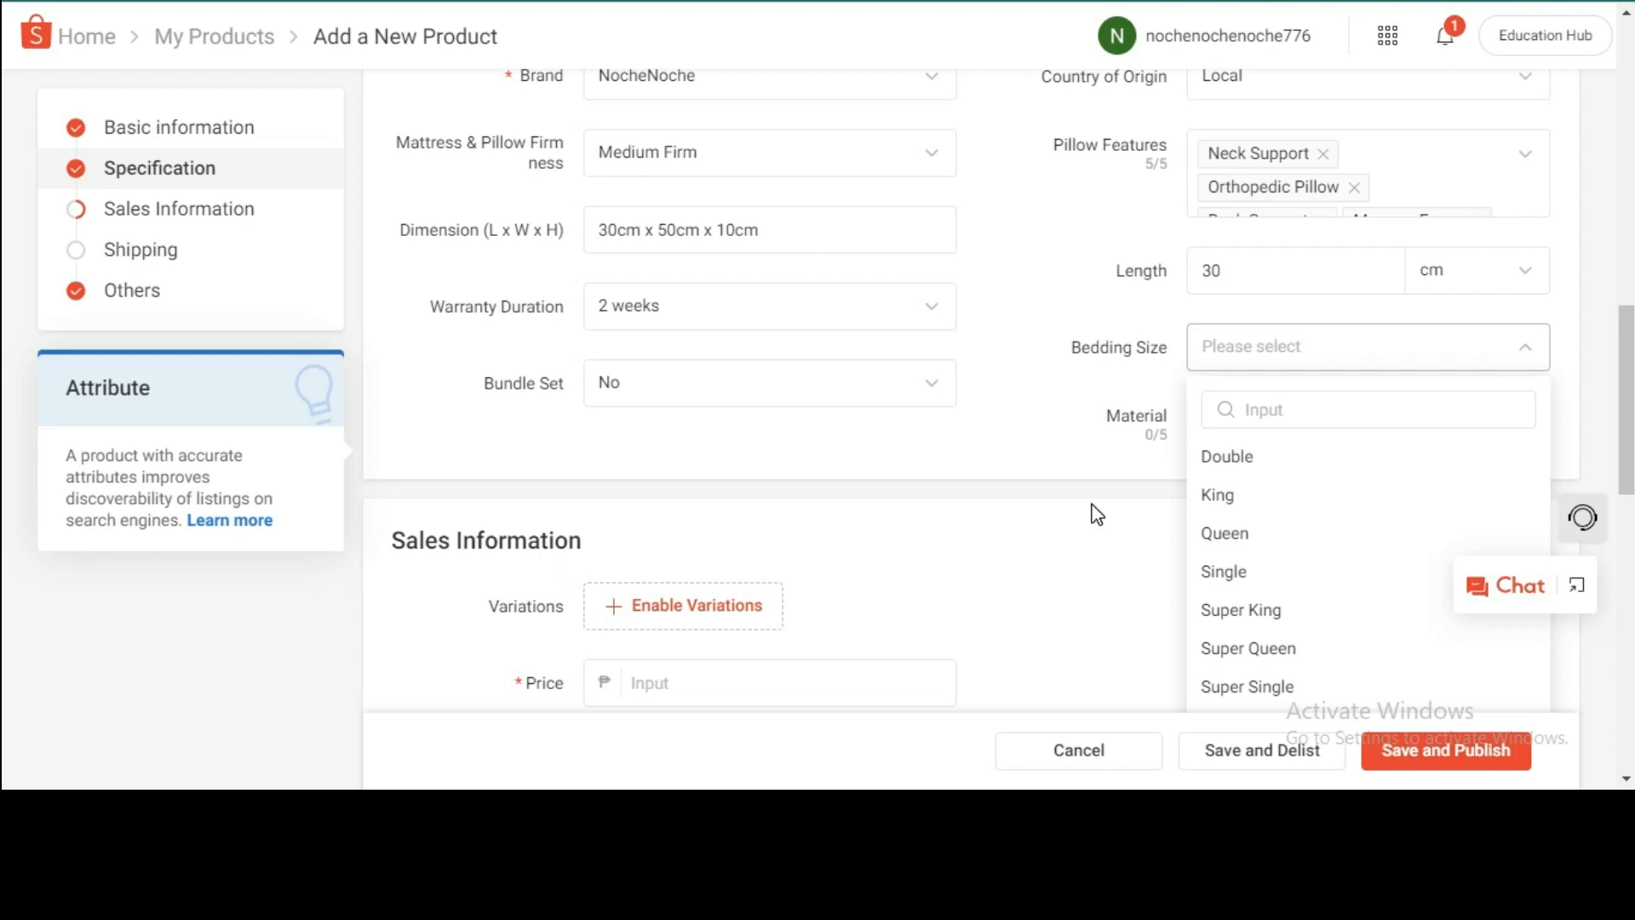
scroll(1091, 511, down, 1)
scroll(1176, 464, down, 1)
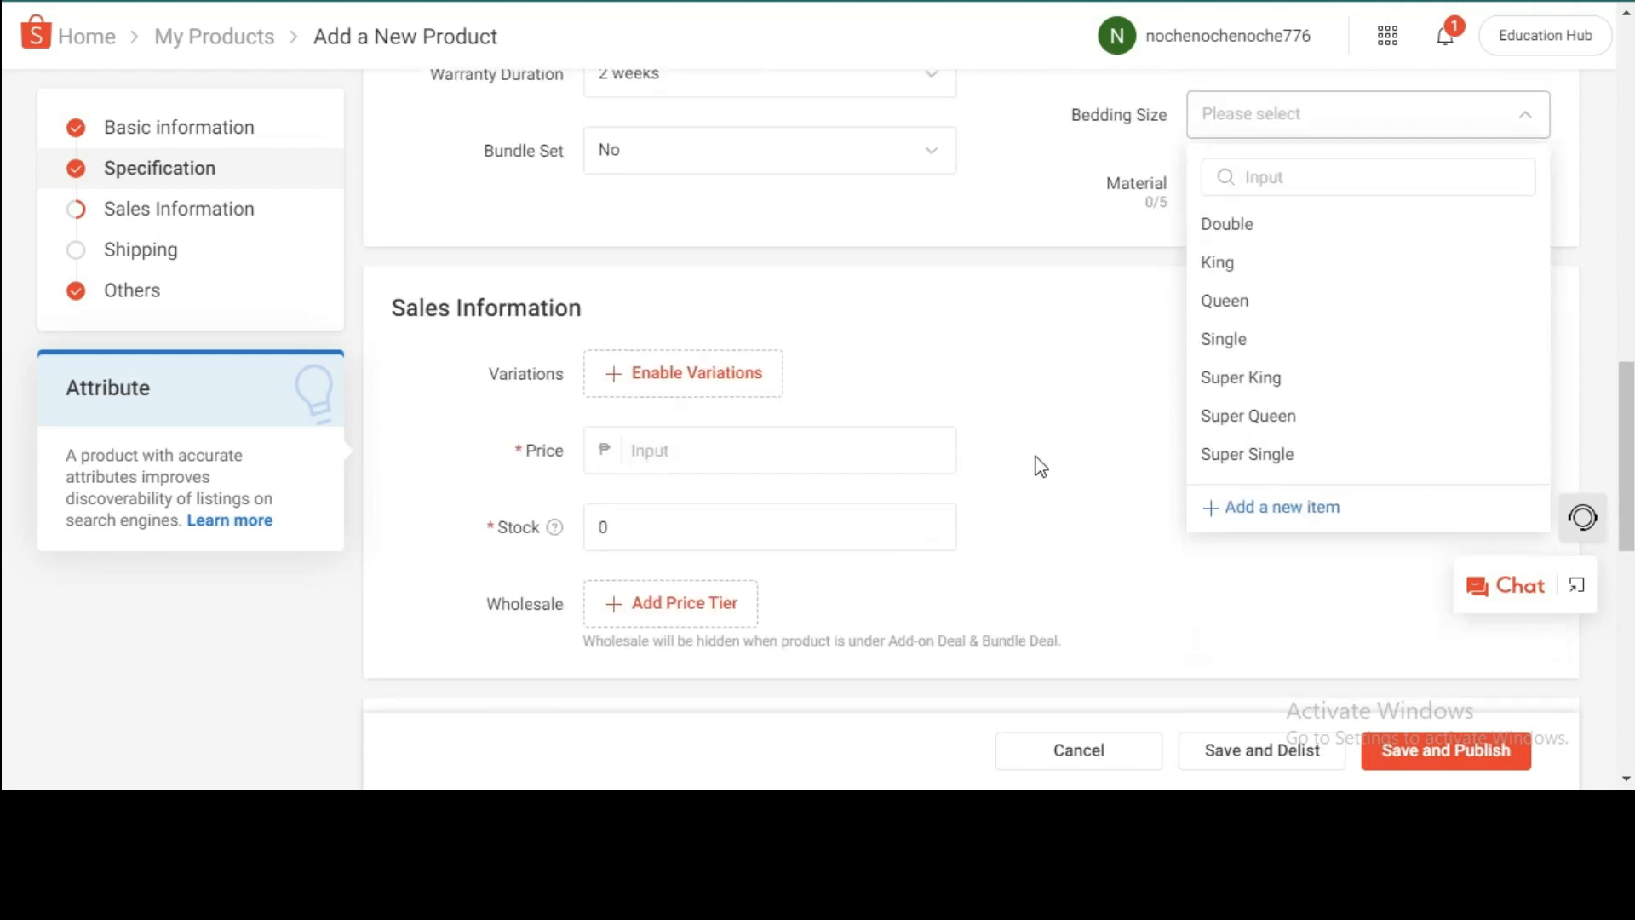
scroll(1035, 464, up, 2)
scroll(1041, 466, down, 1)
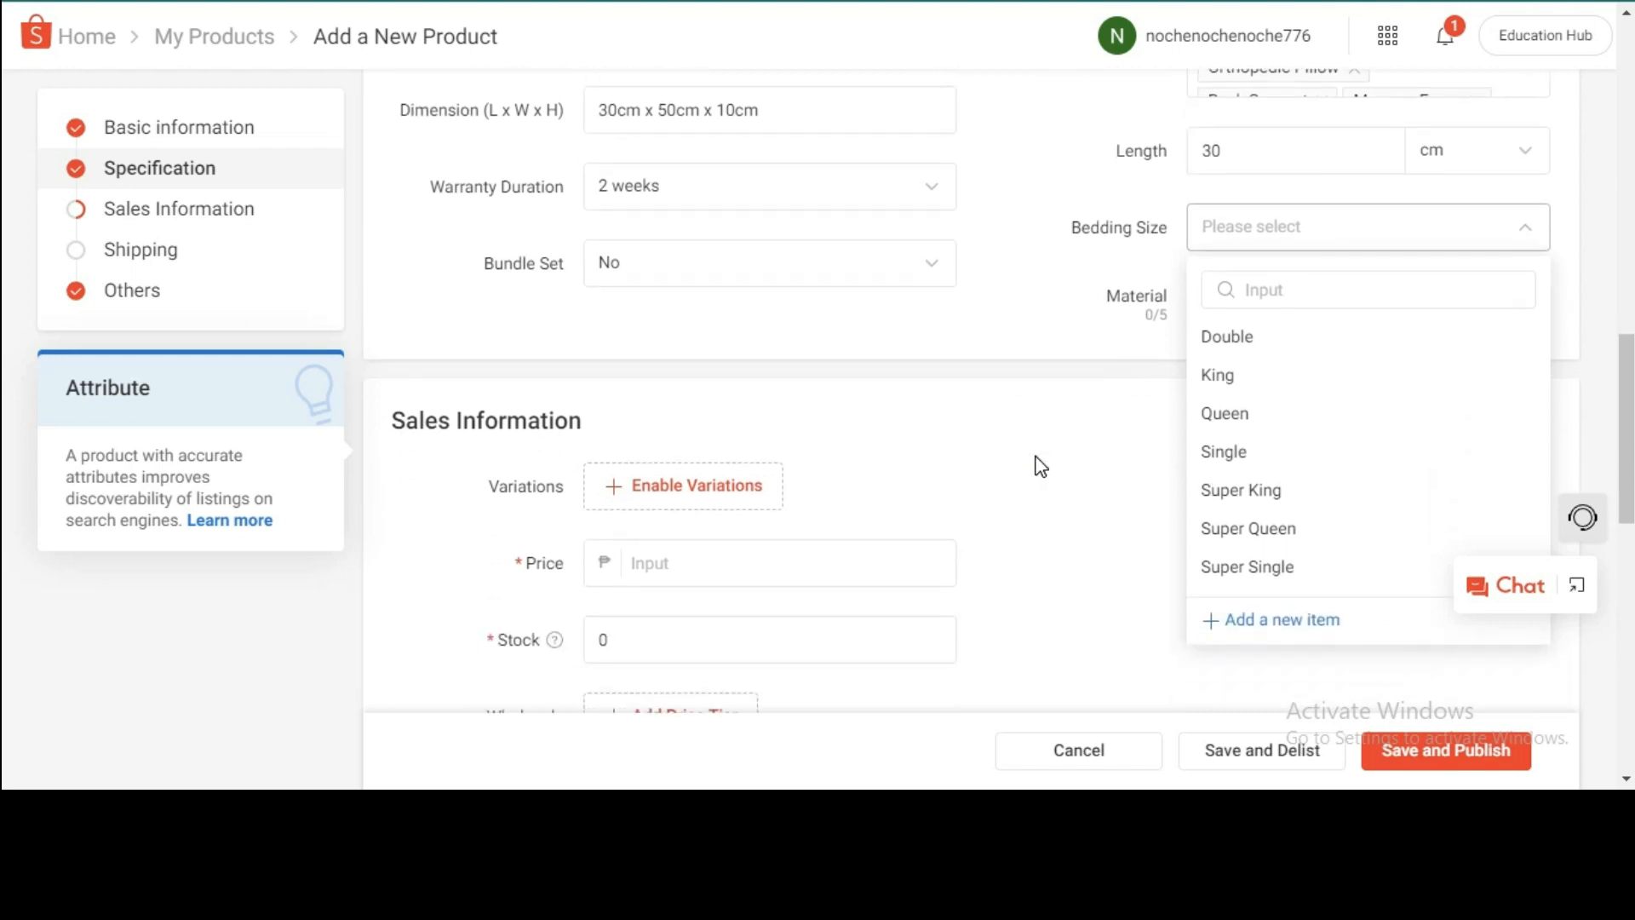
click(1247, 628)
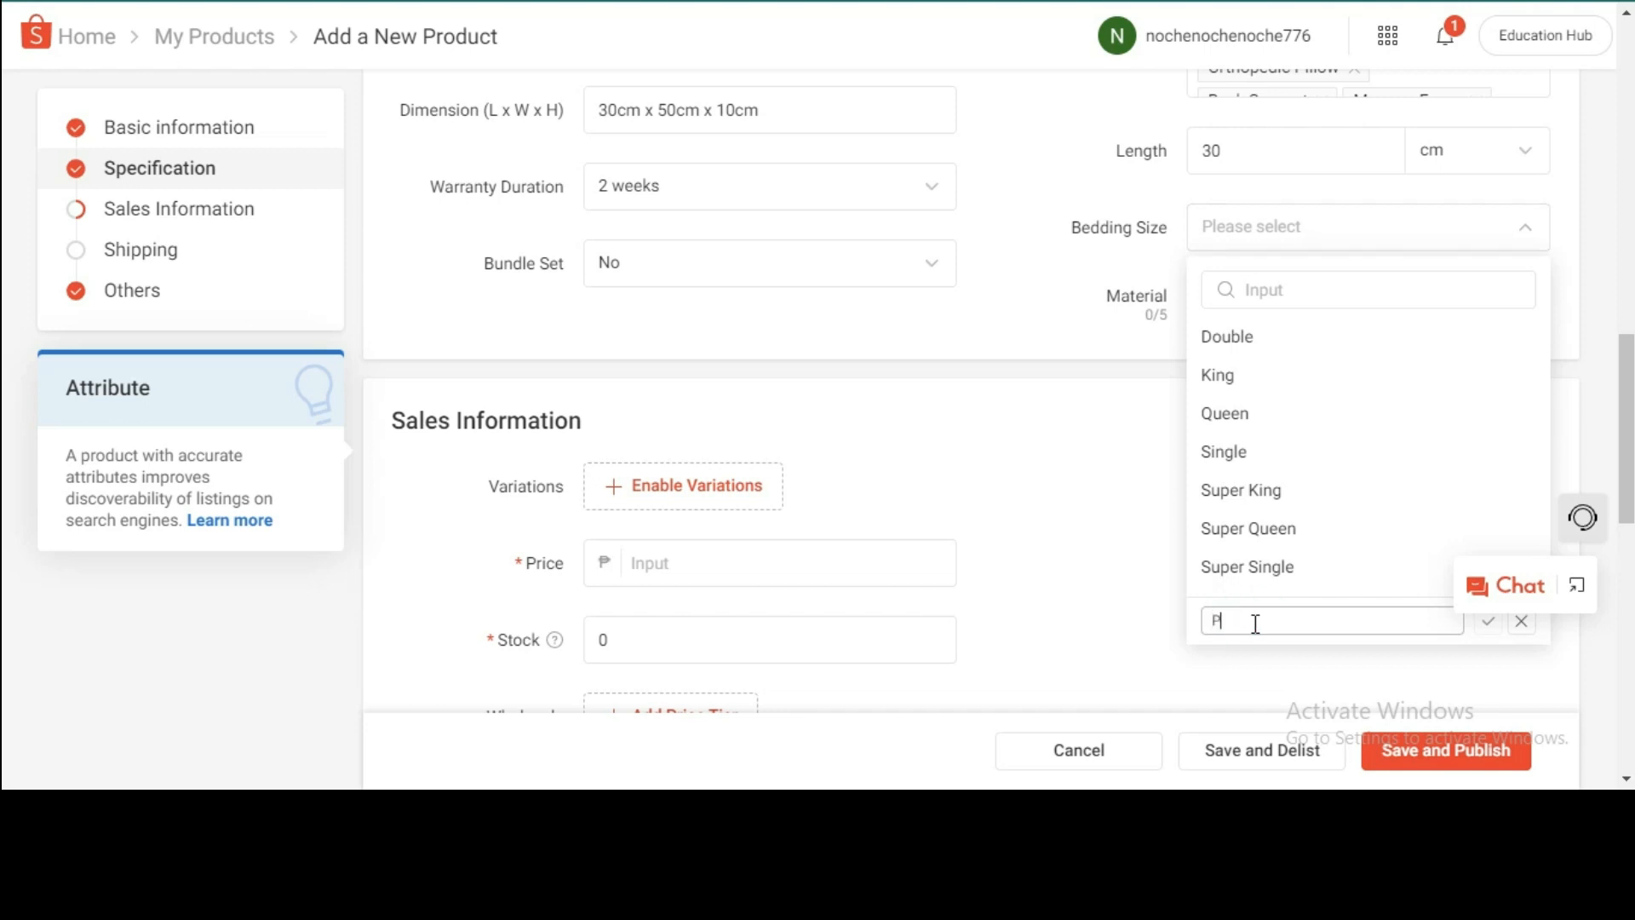
click(1255, 625)
text(Orthopedic Pillow)
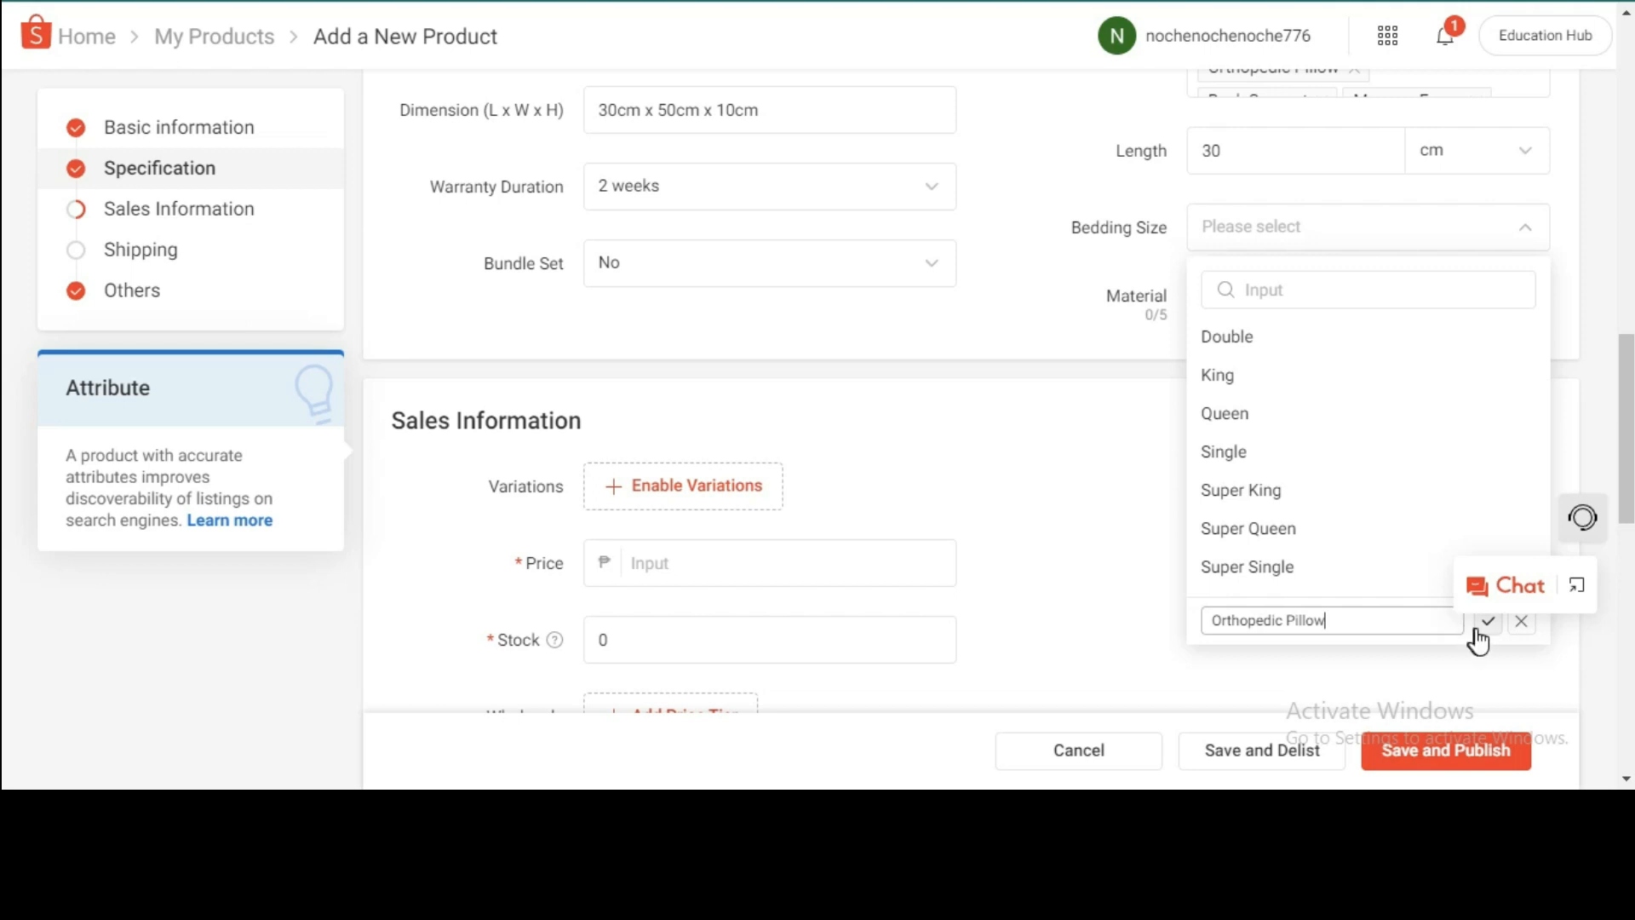
click(1488, 622)
click(1027, 307)
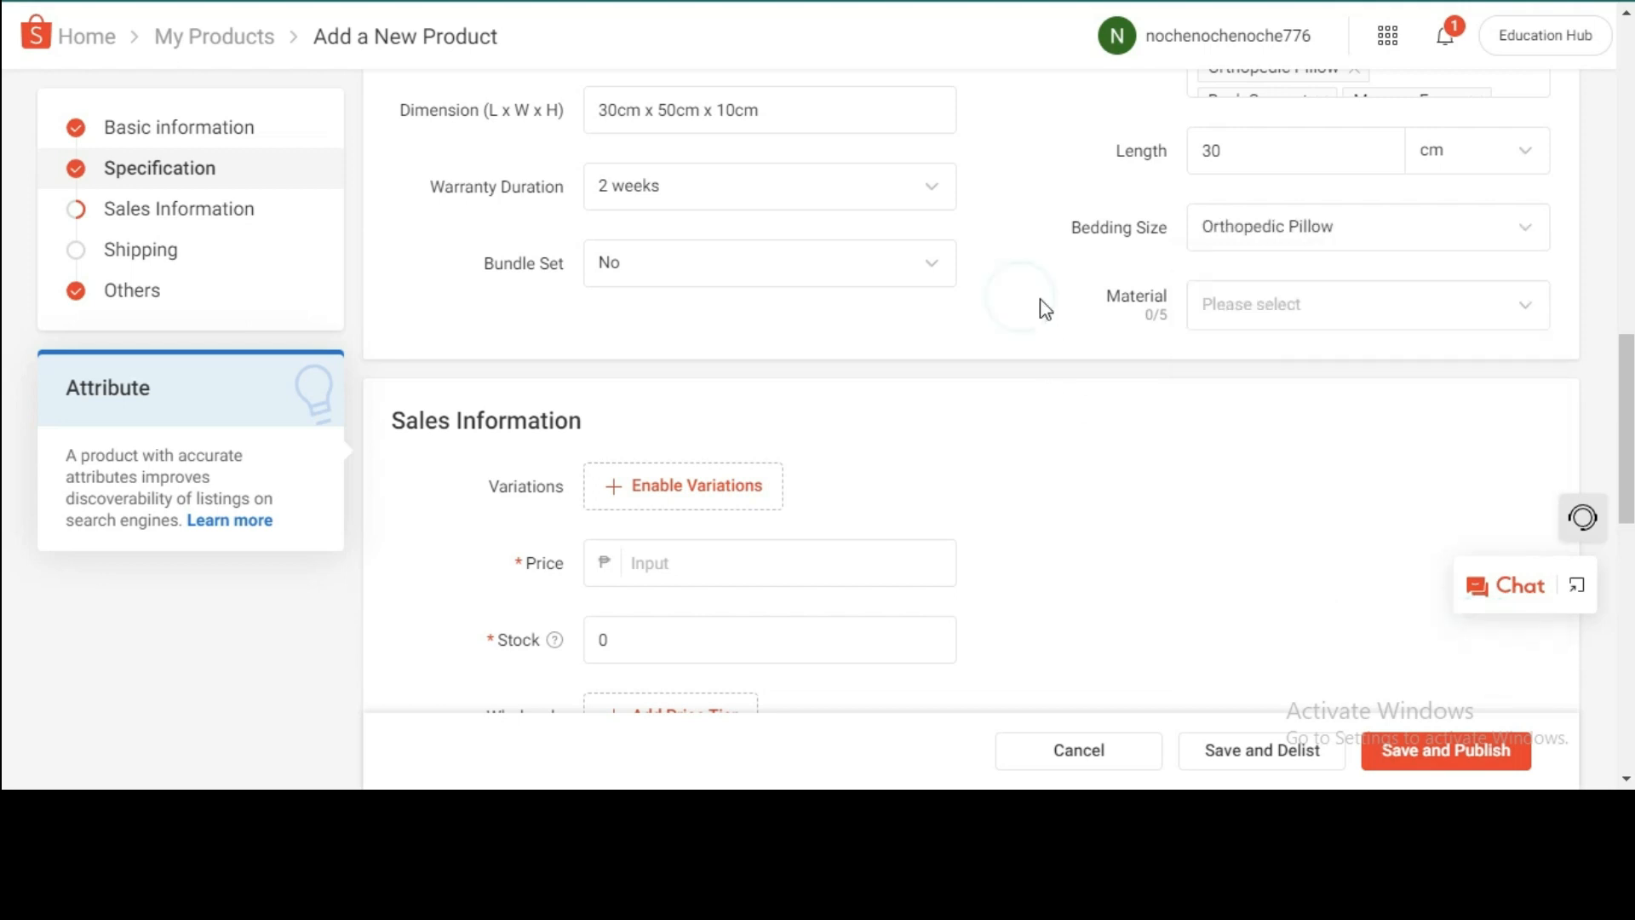
- Set the product's Material to Memory Foam and close the list
click(1286, 317)
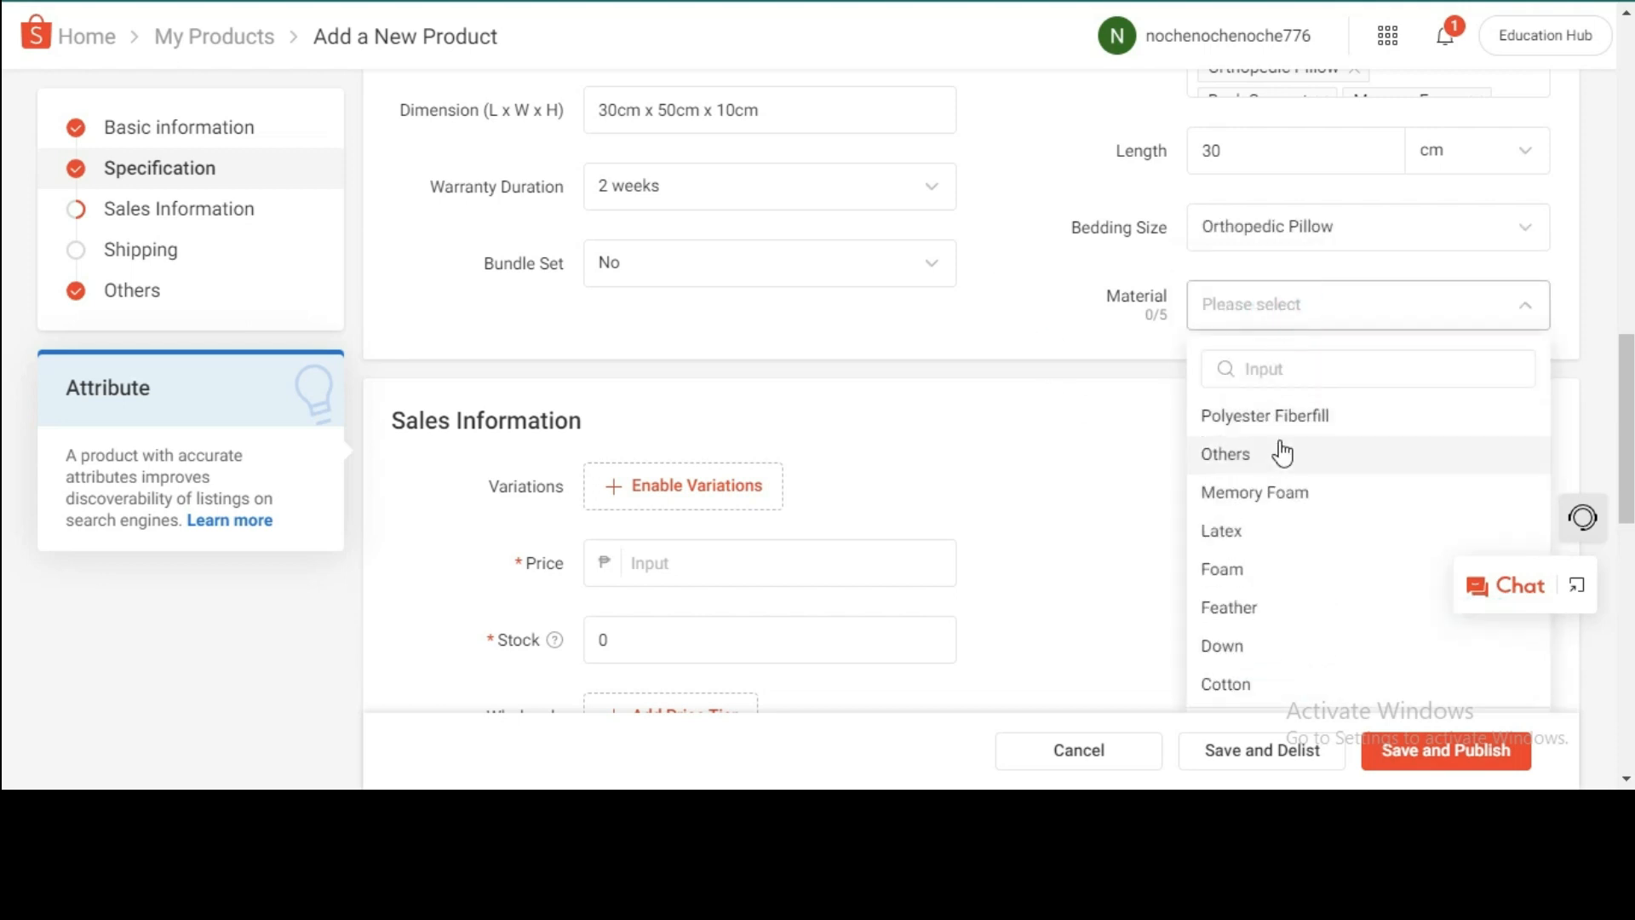
click(1267, 494)
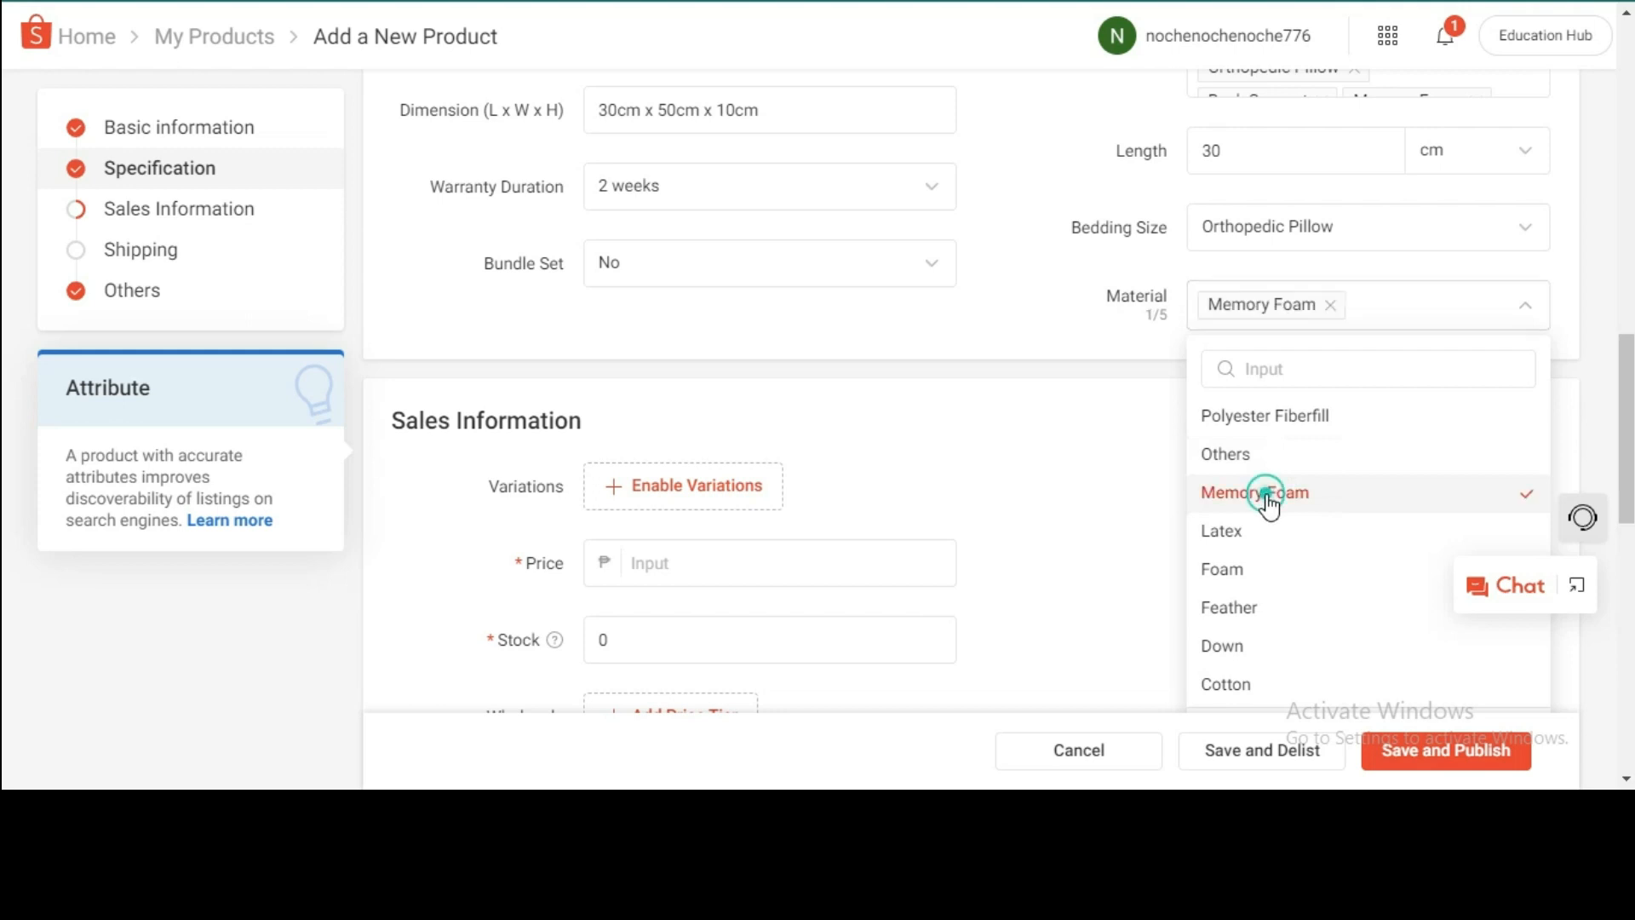
click(1001, 308)
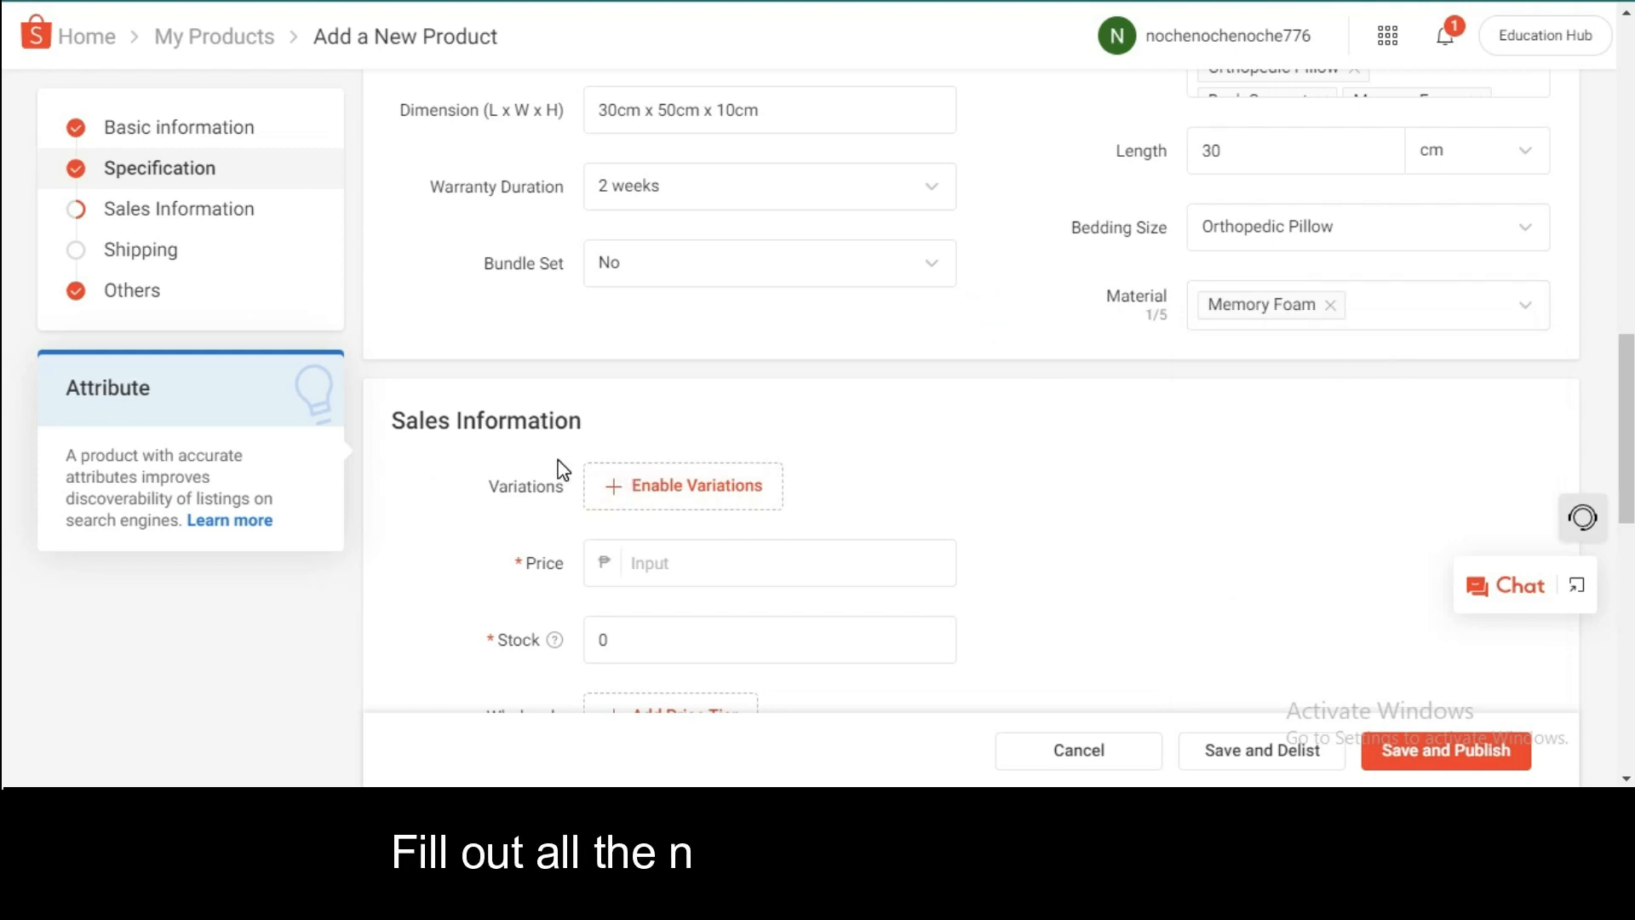
- Enable variations for the product under Sales Information
scroll(559, 468, down, 1)
click(713, 374)
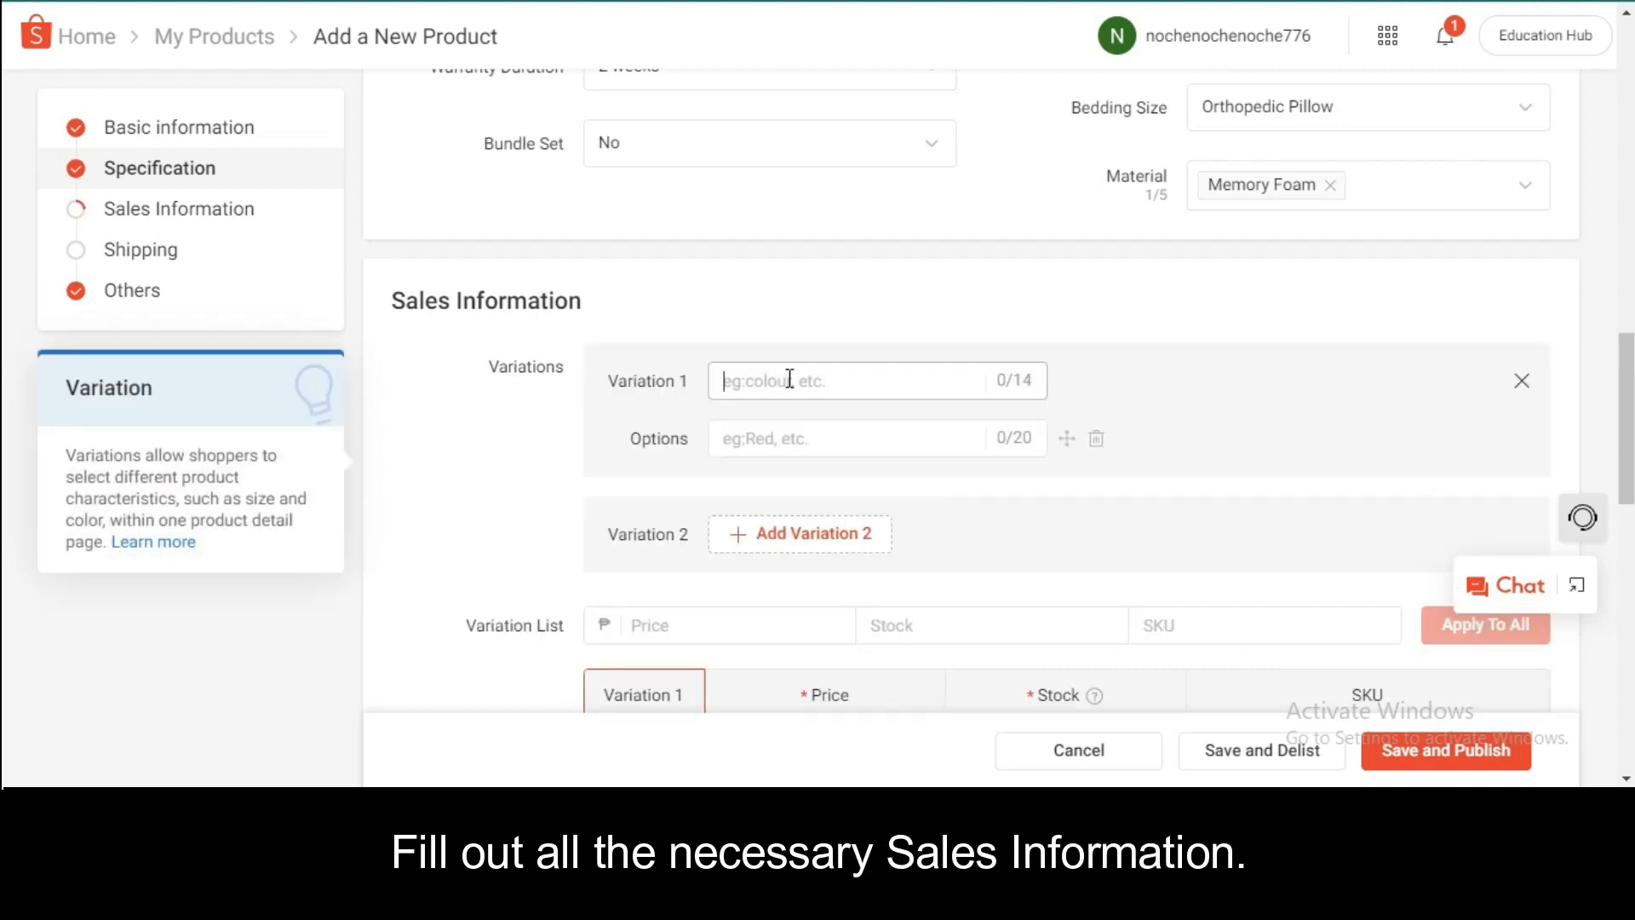
click(771, 440)
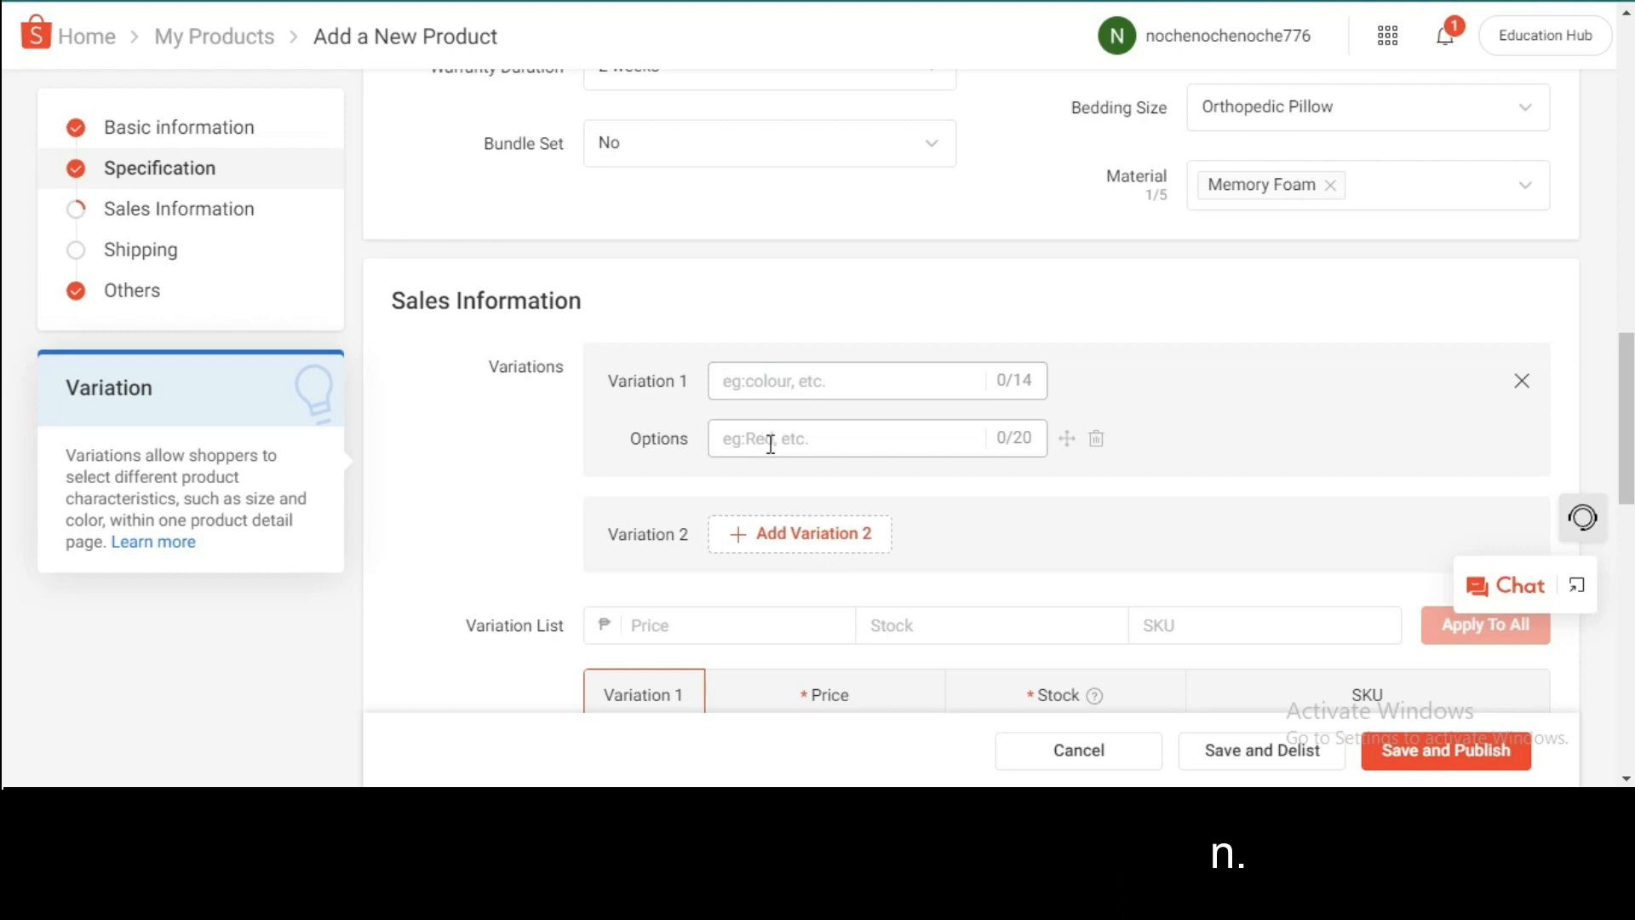
click(869, 381)
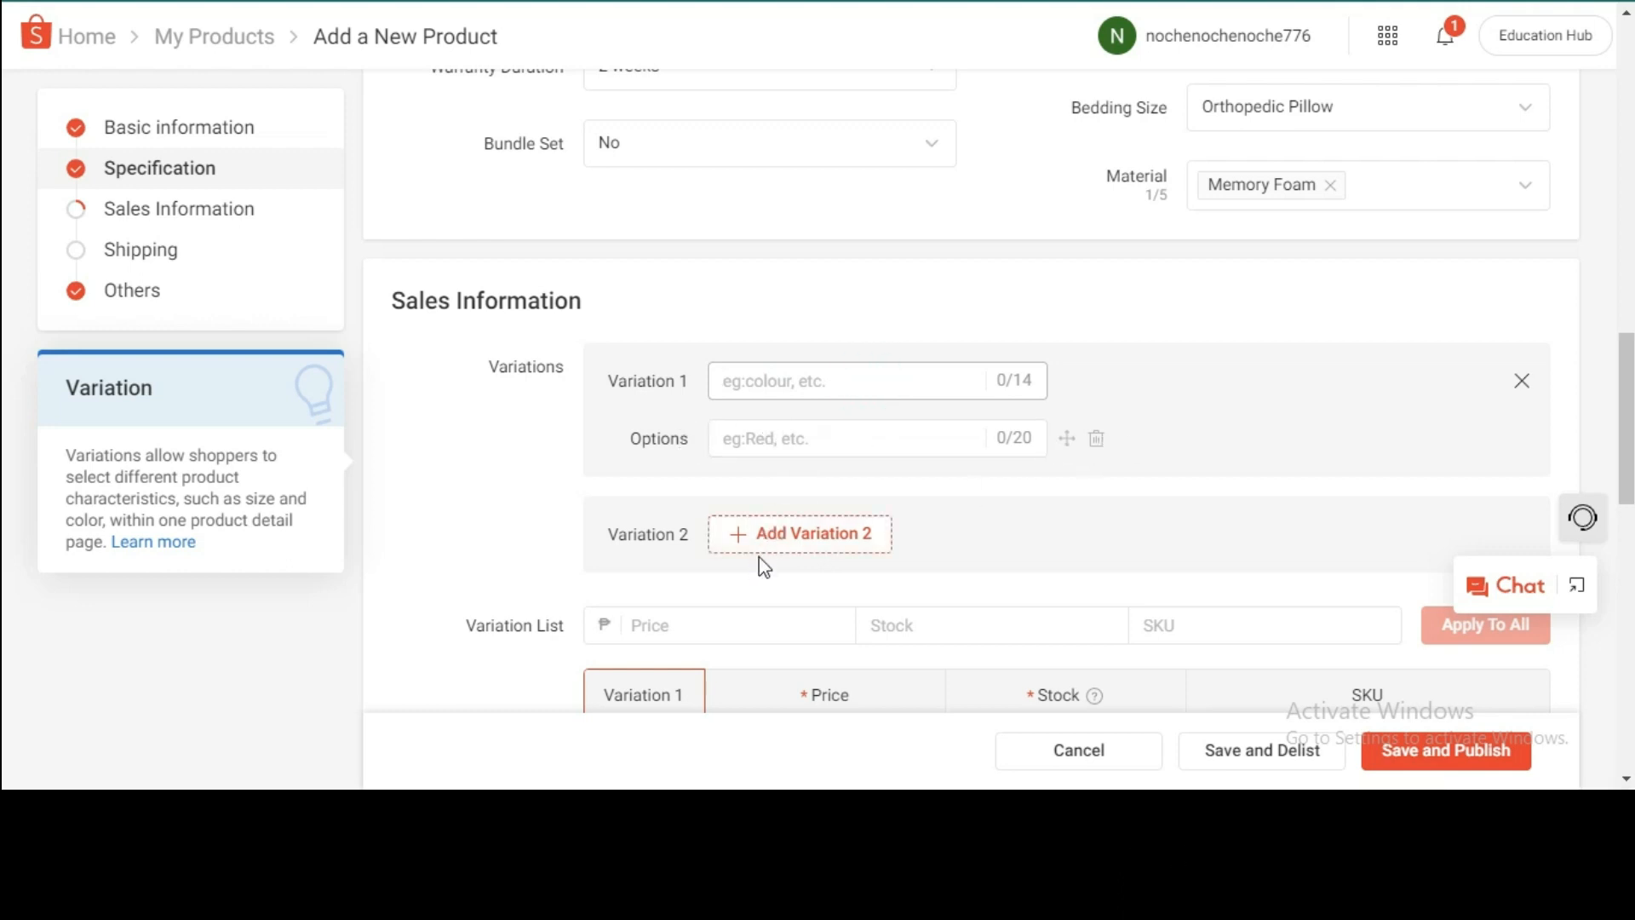
- Add a second variation to the product's sales information
scroll(771, 481, down, 2)
click(754, 414)
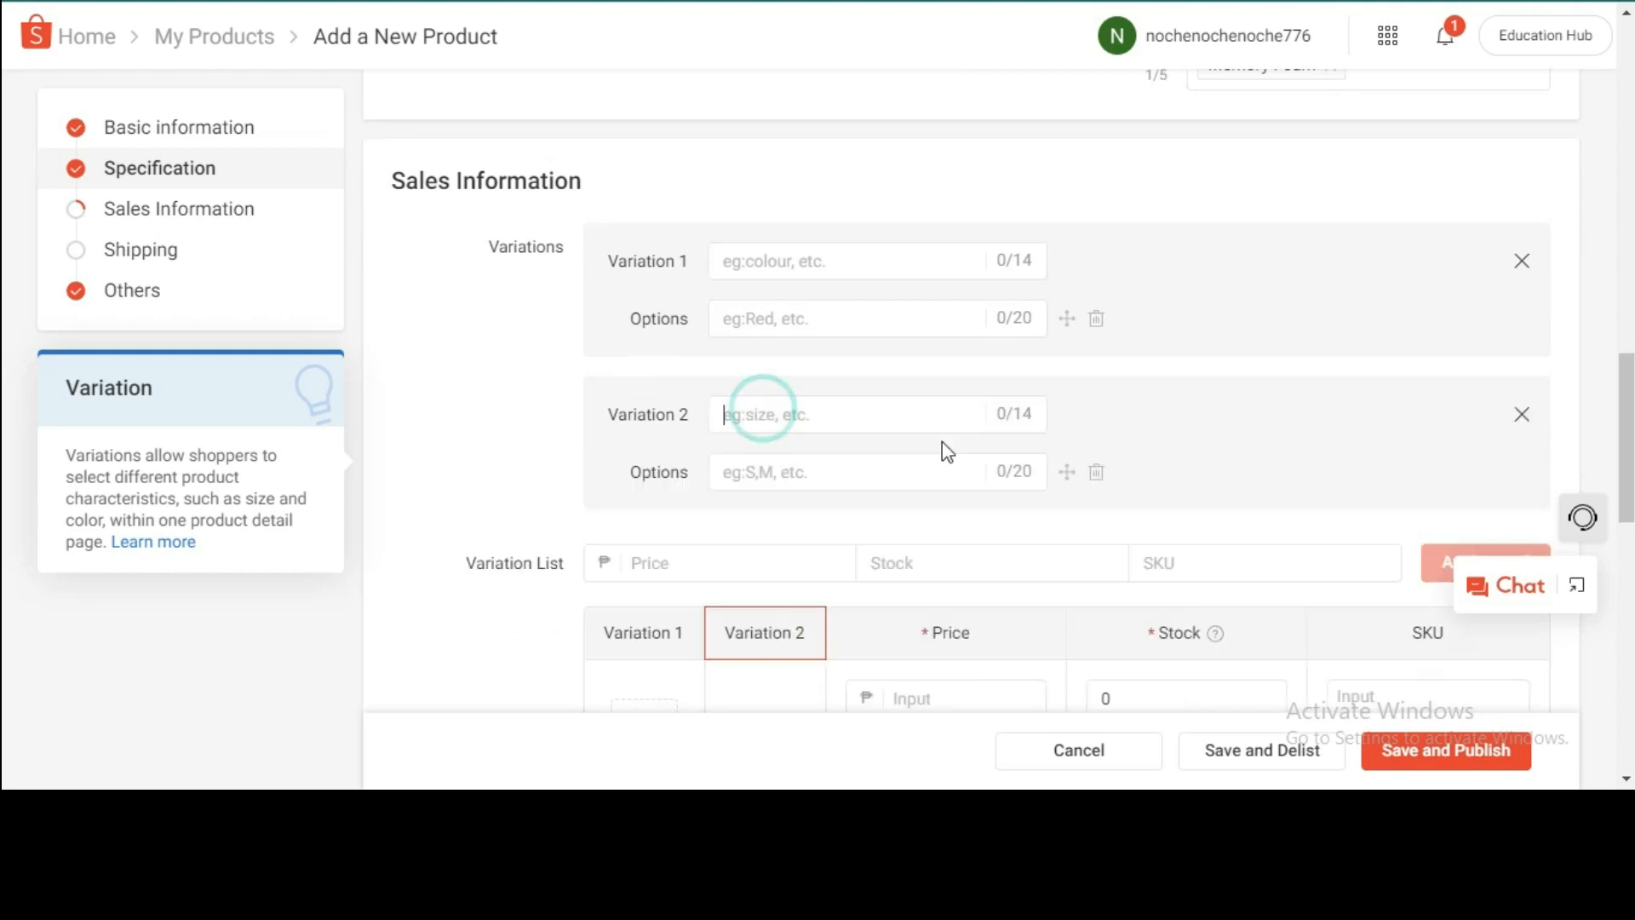
click(750, 318)
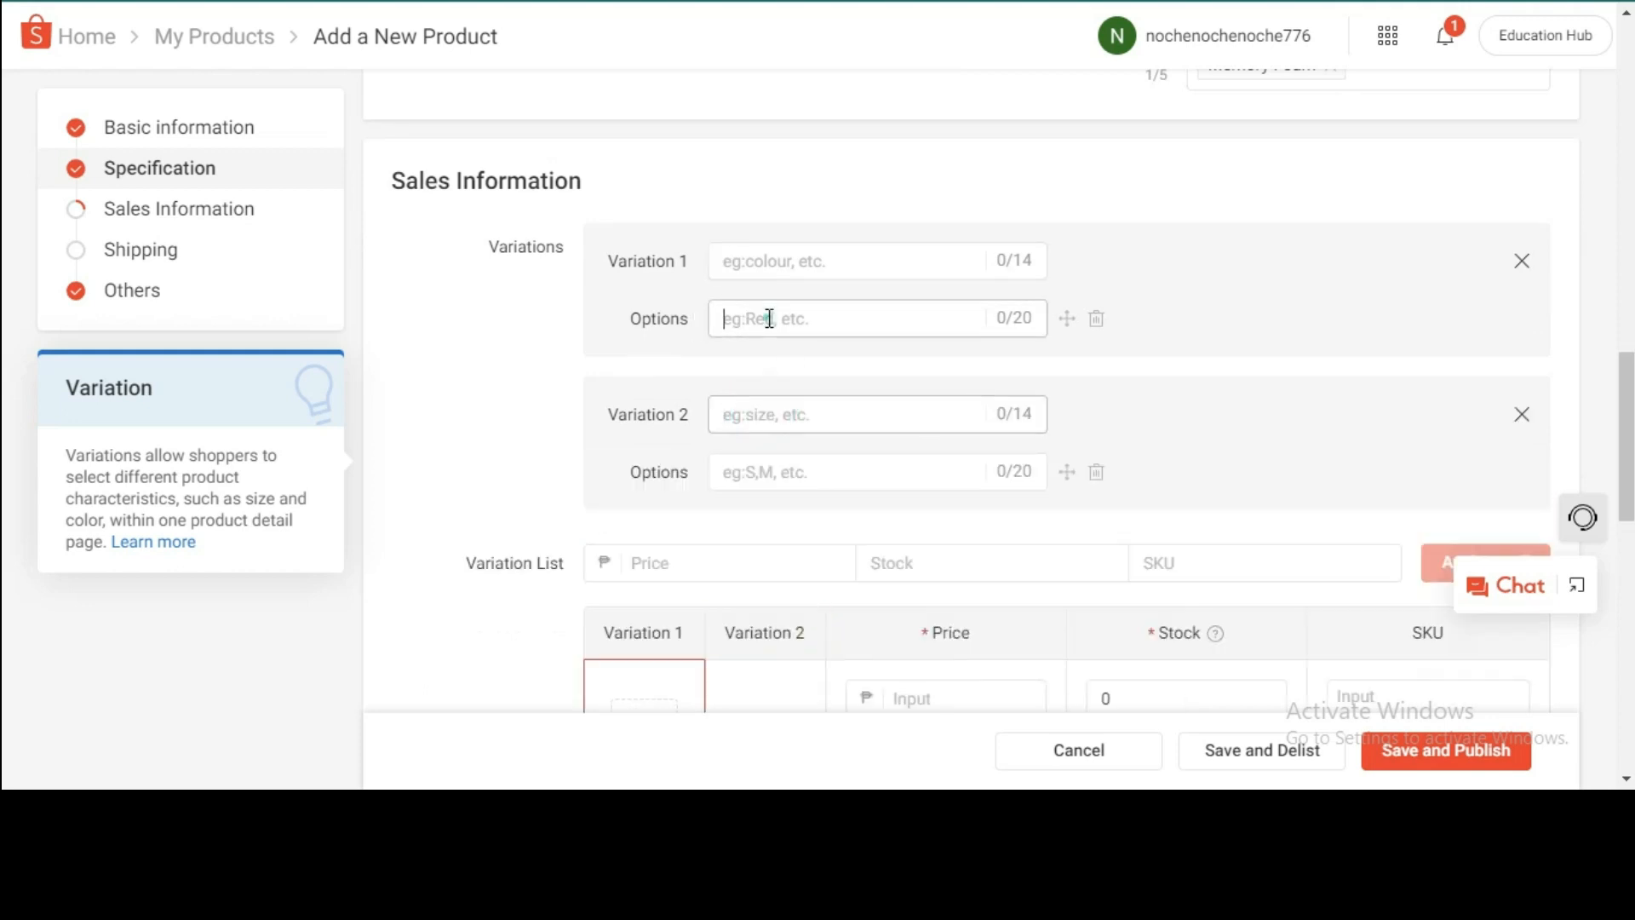
click(796, 259)
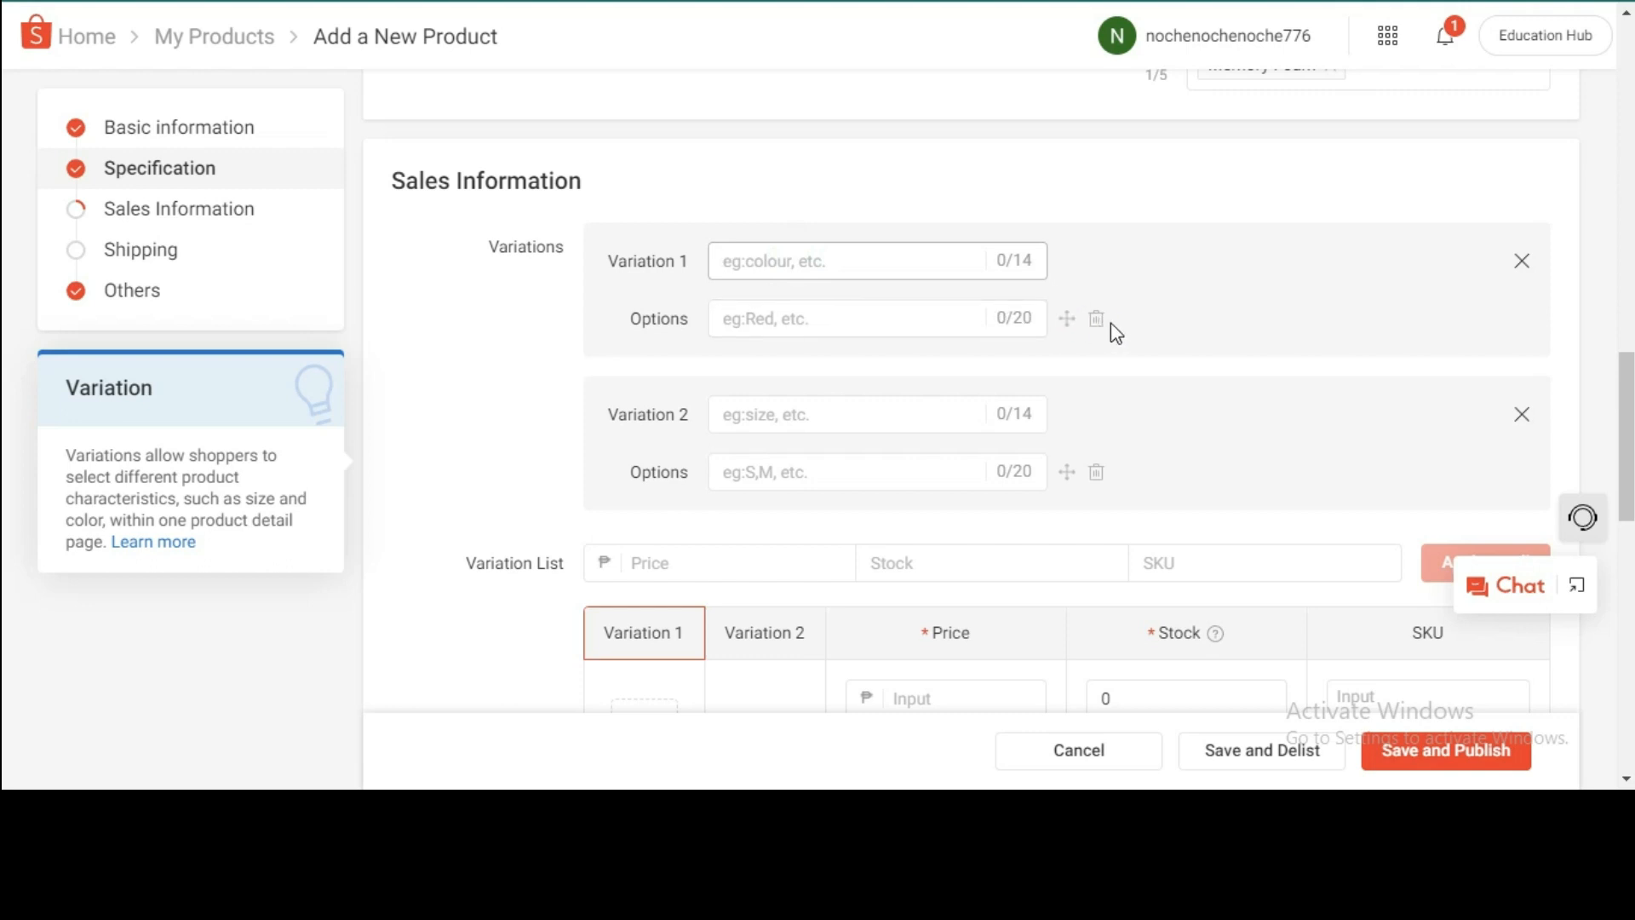
click(738, 417)
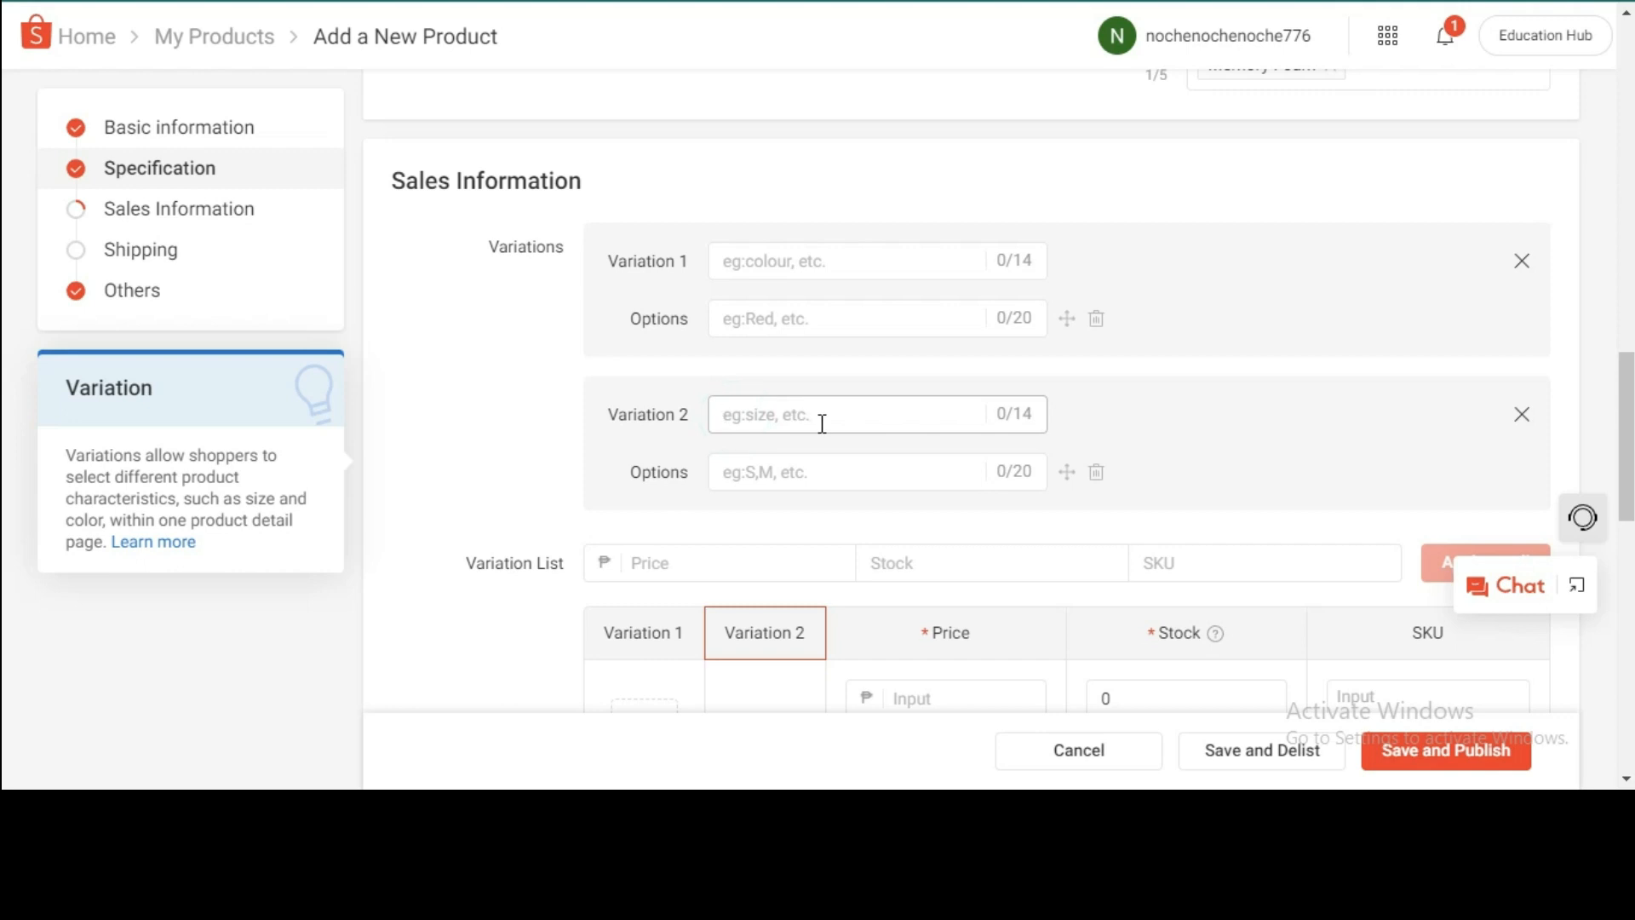
click(1097, 471)
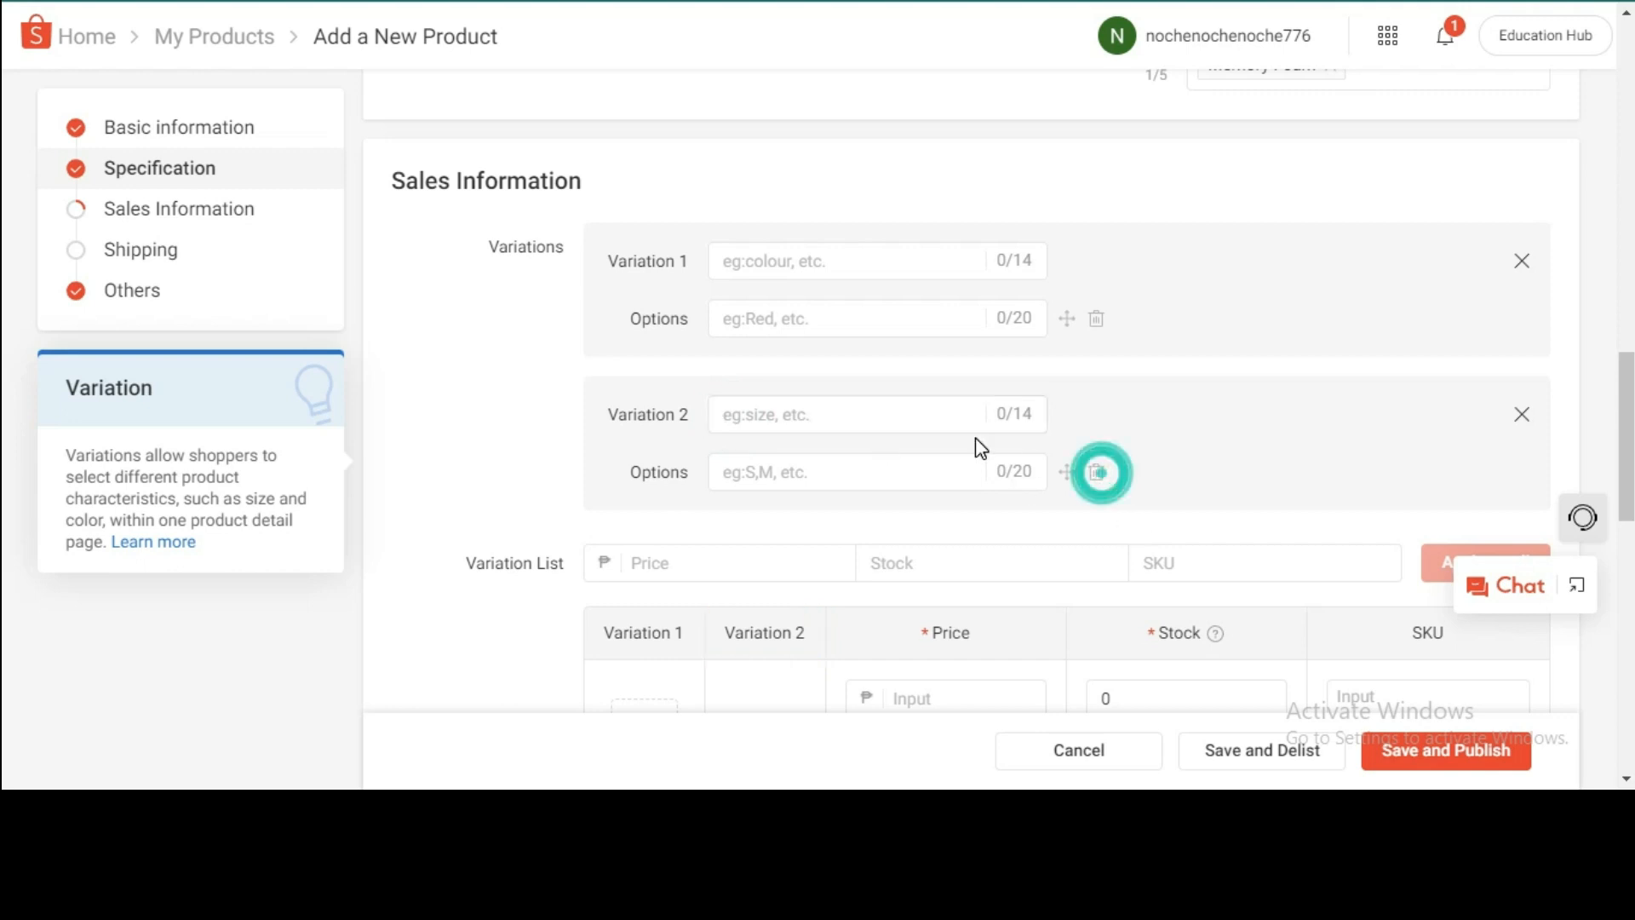
click(767, 263)
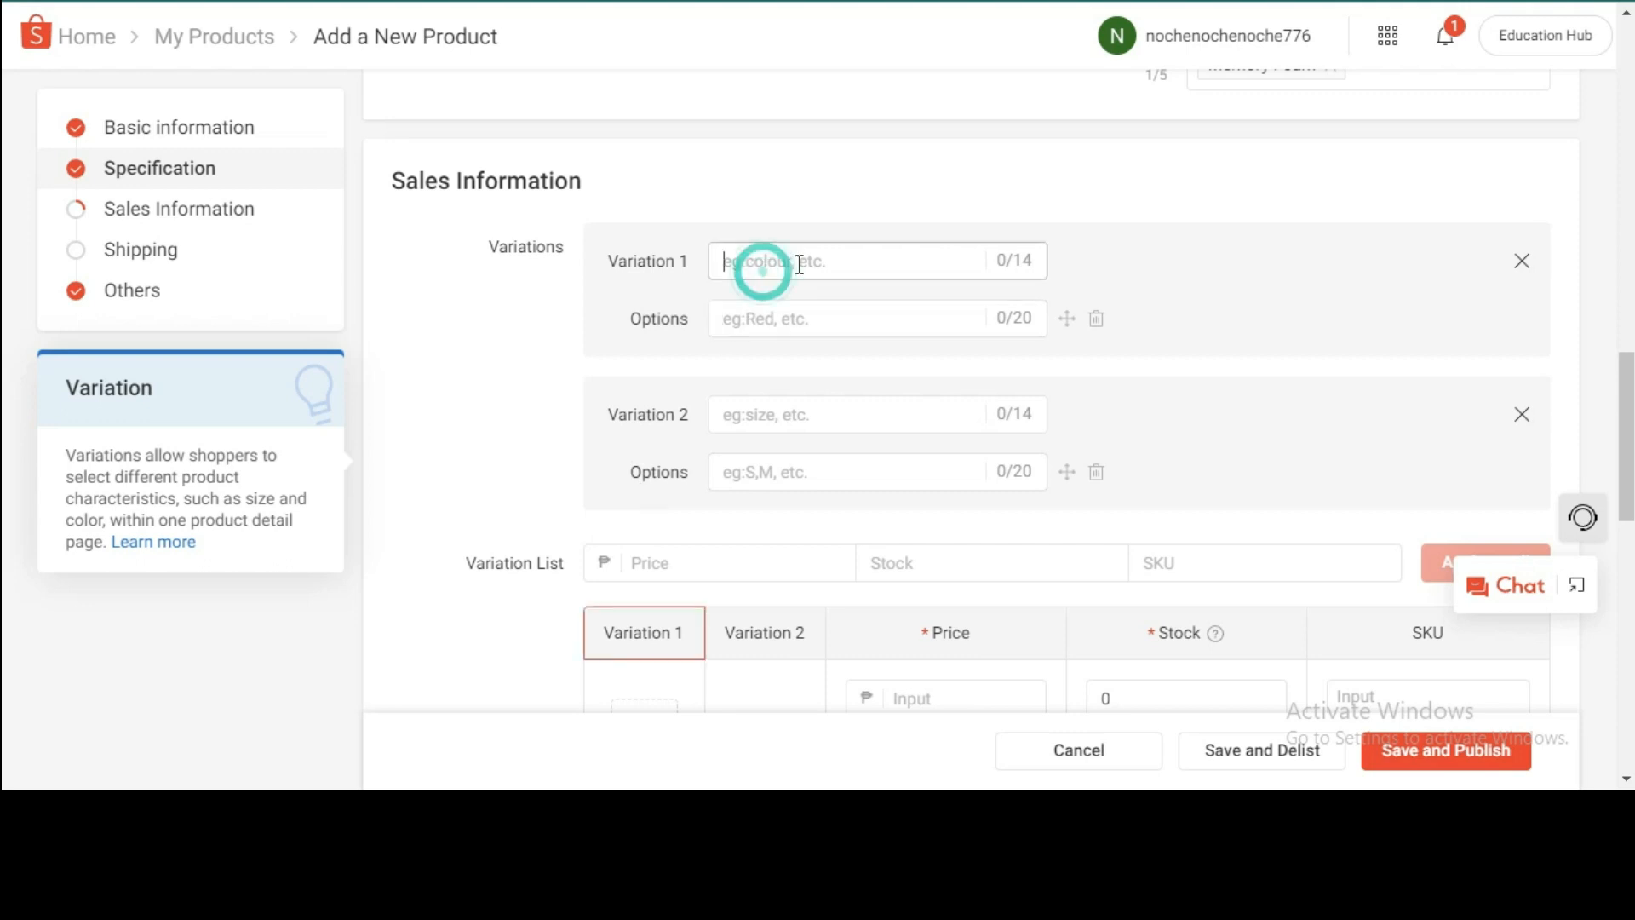
text(Midnigh)
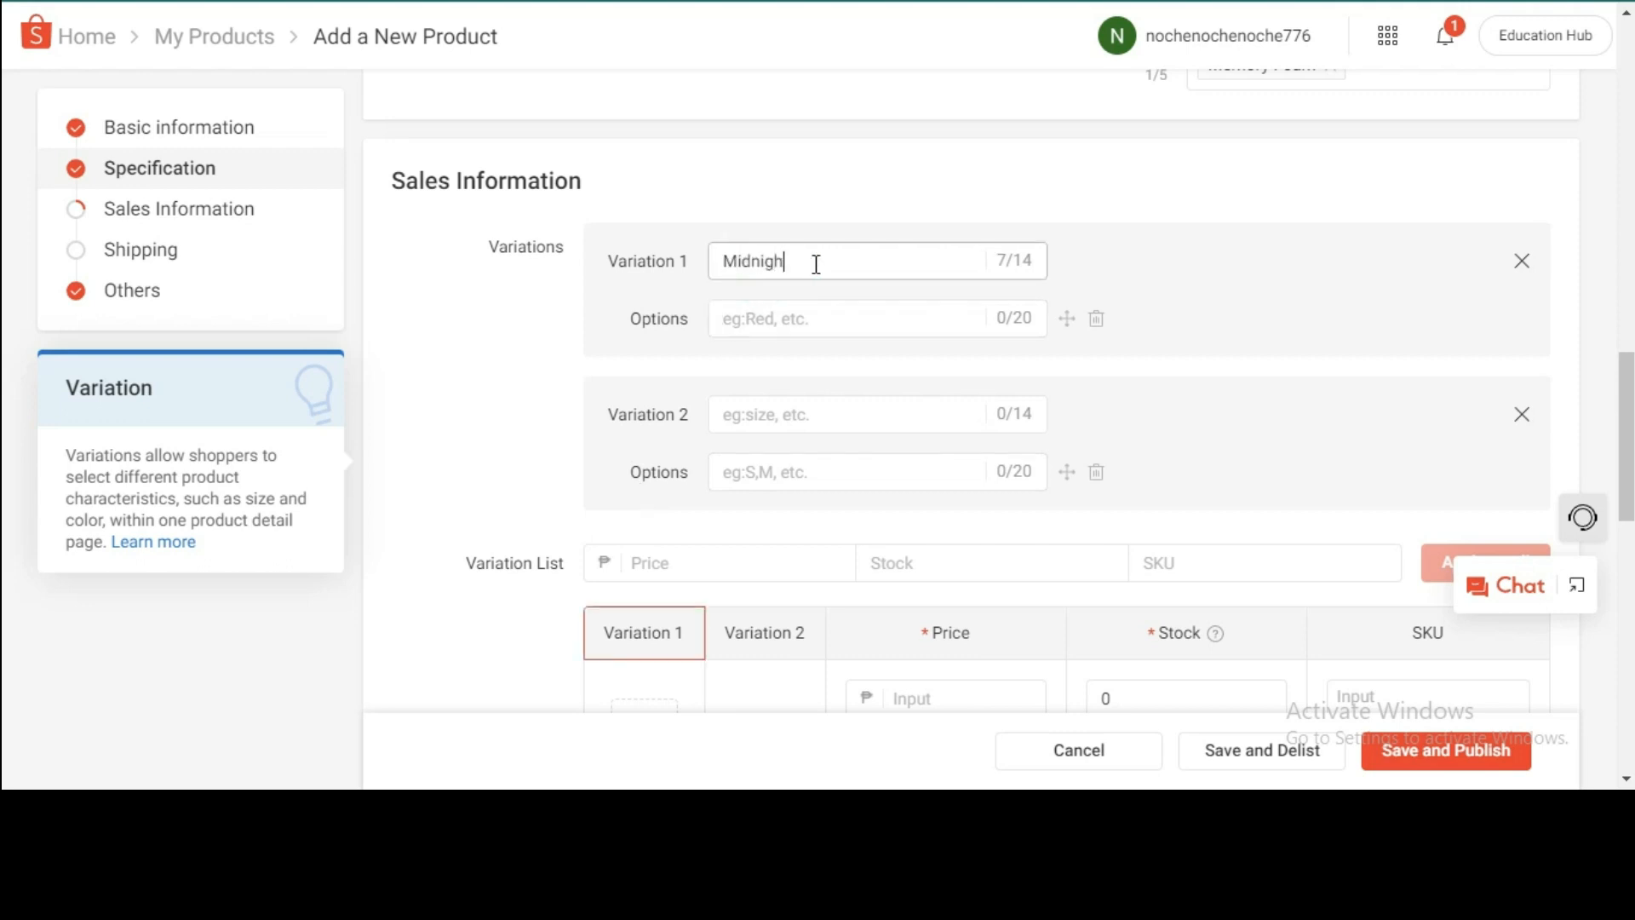
text(t Blue)
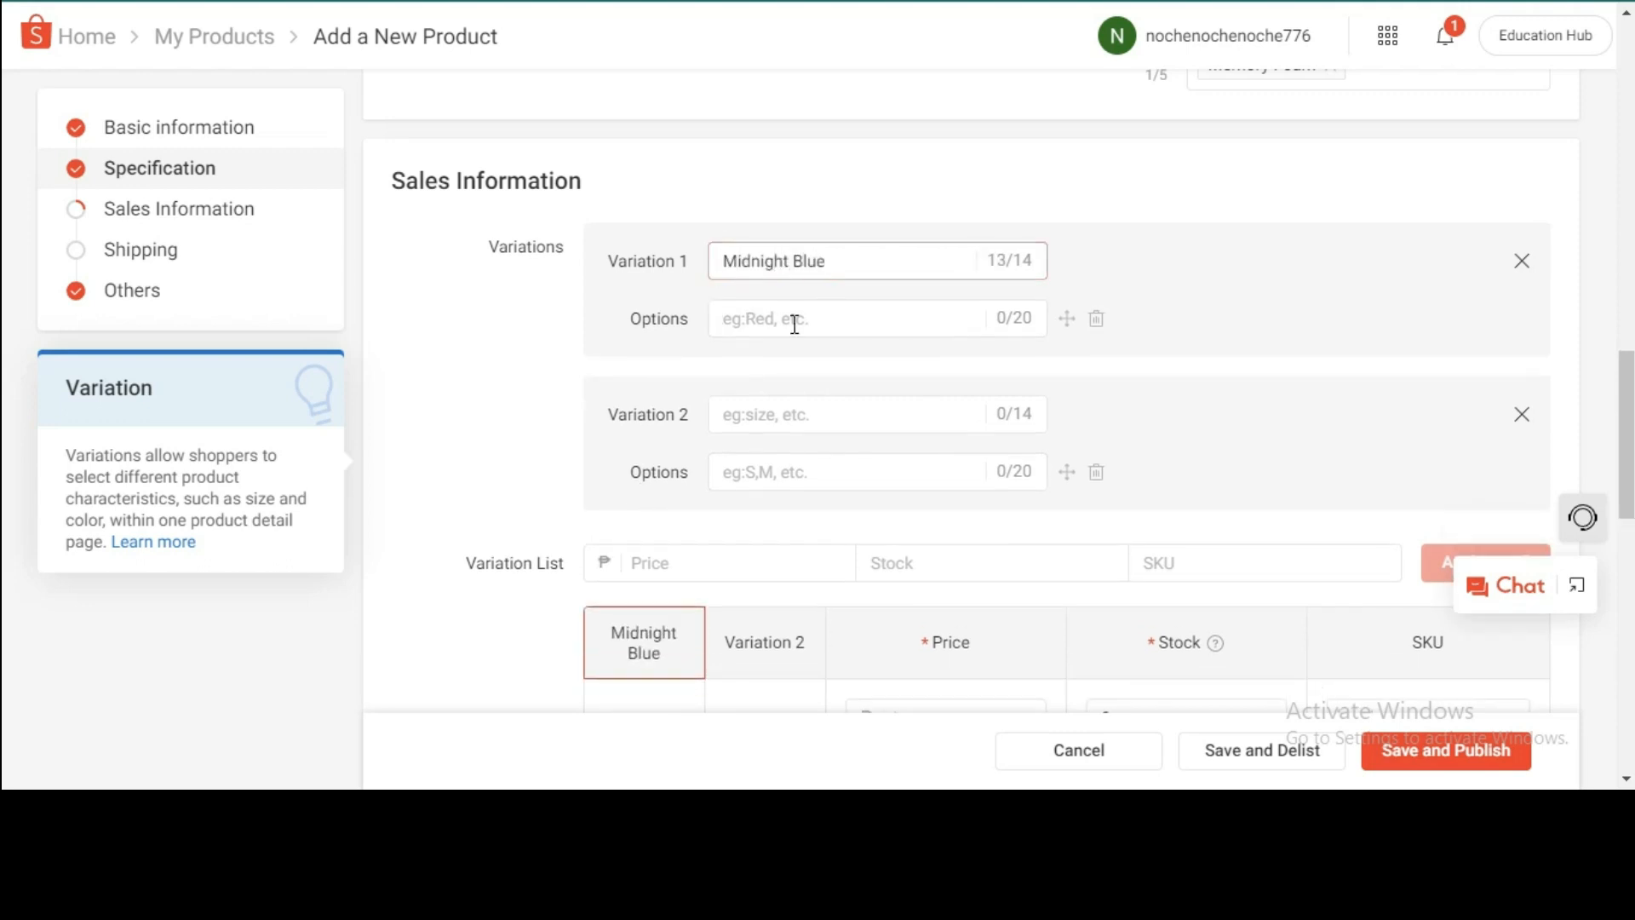
click(794, 322)
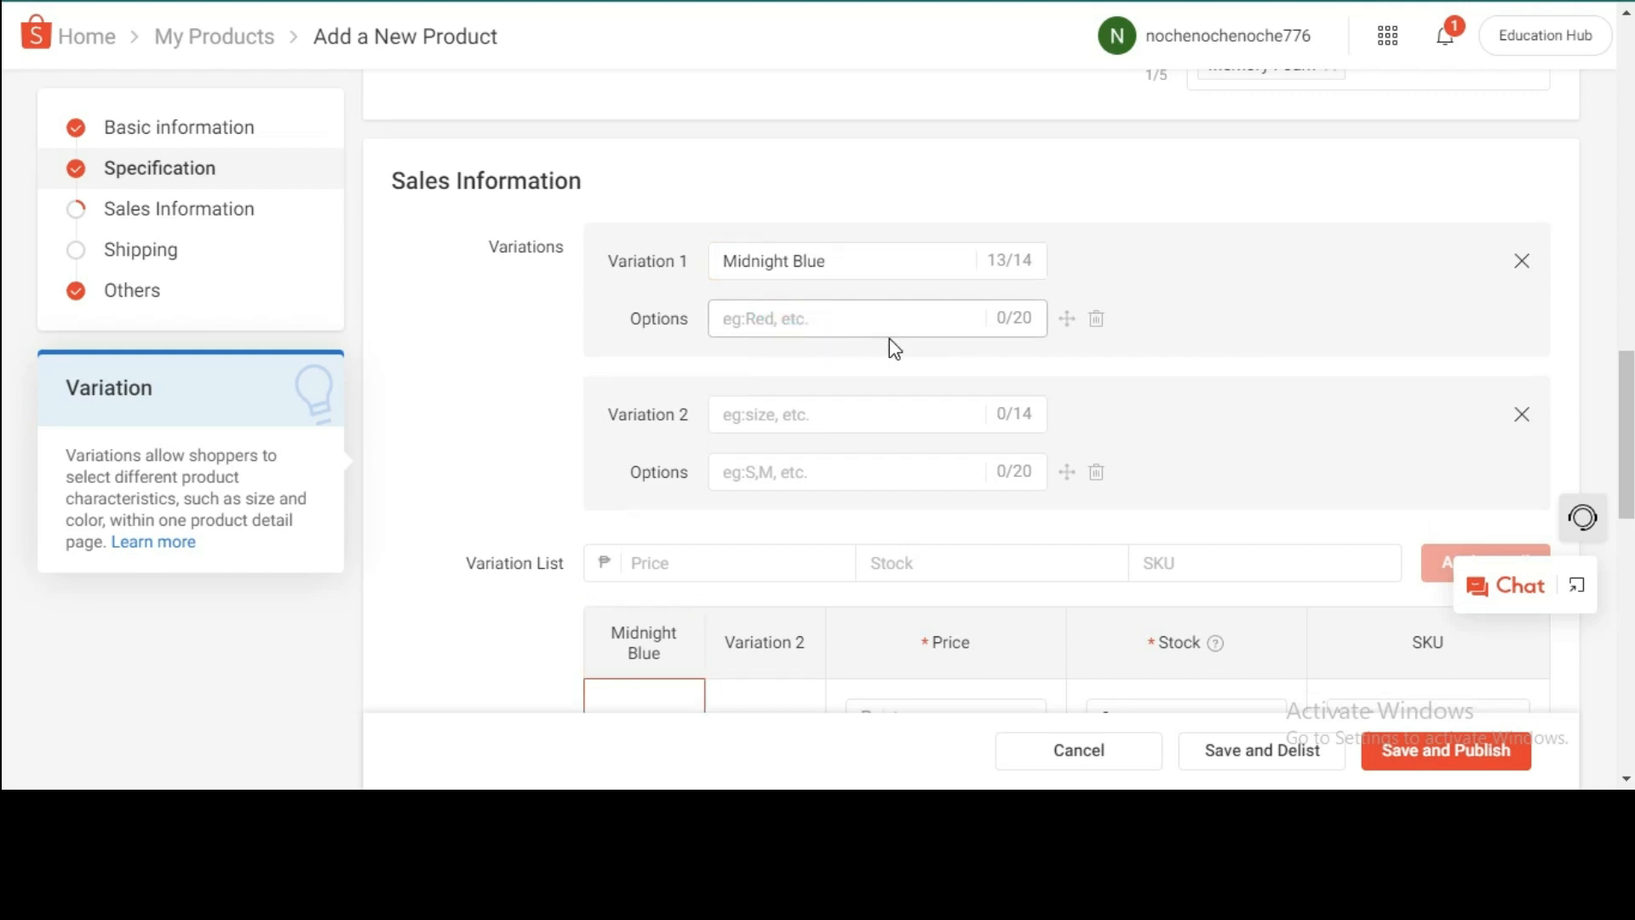
click(855, 261)
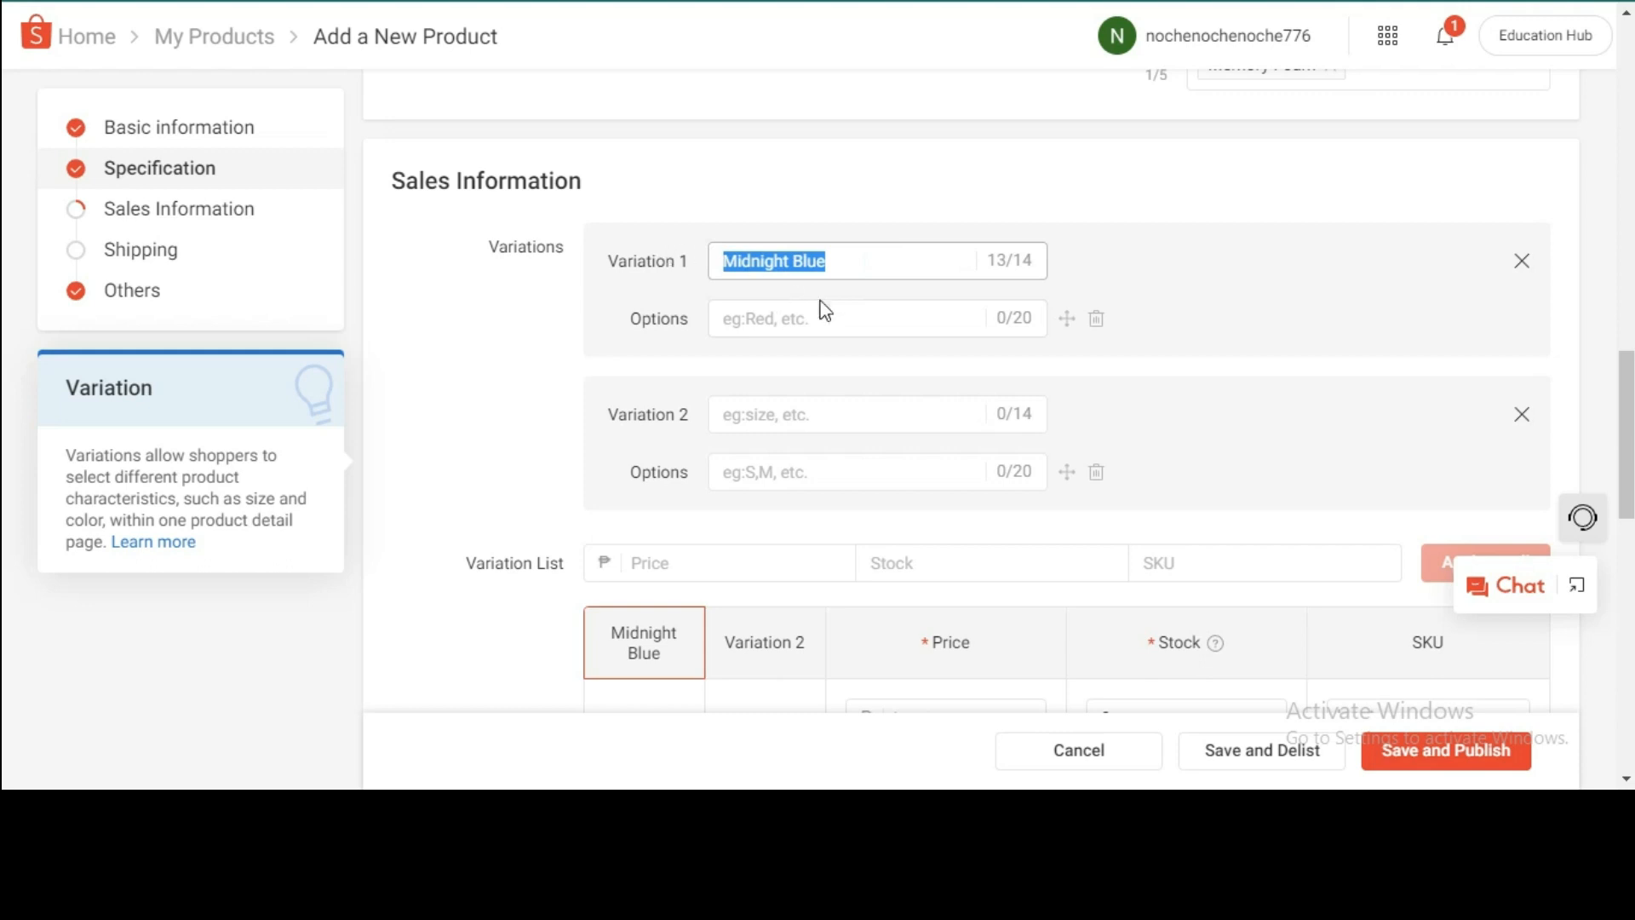
key(BackSpace)
click(529, 379)
- Name the first variation Color and give it the options Midnight Blue and Sunrise Pink
click(791, 258)
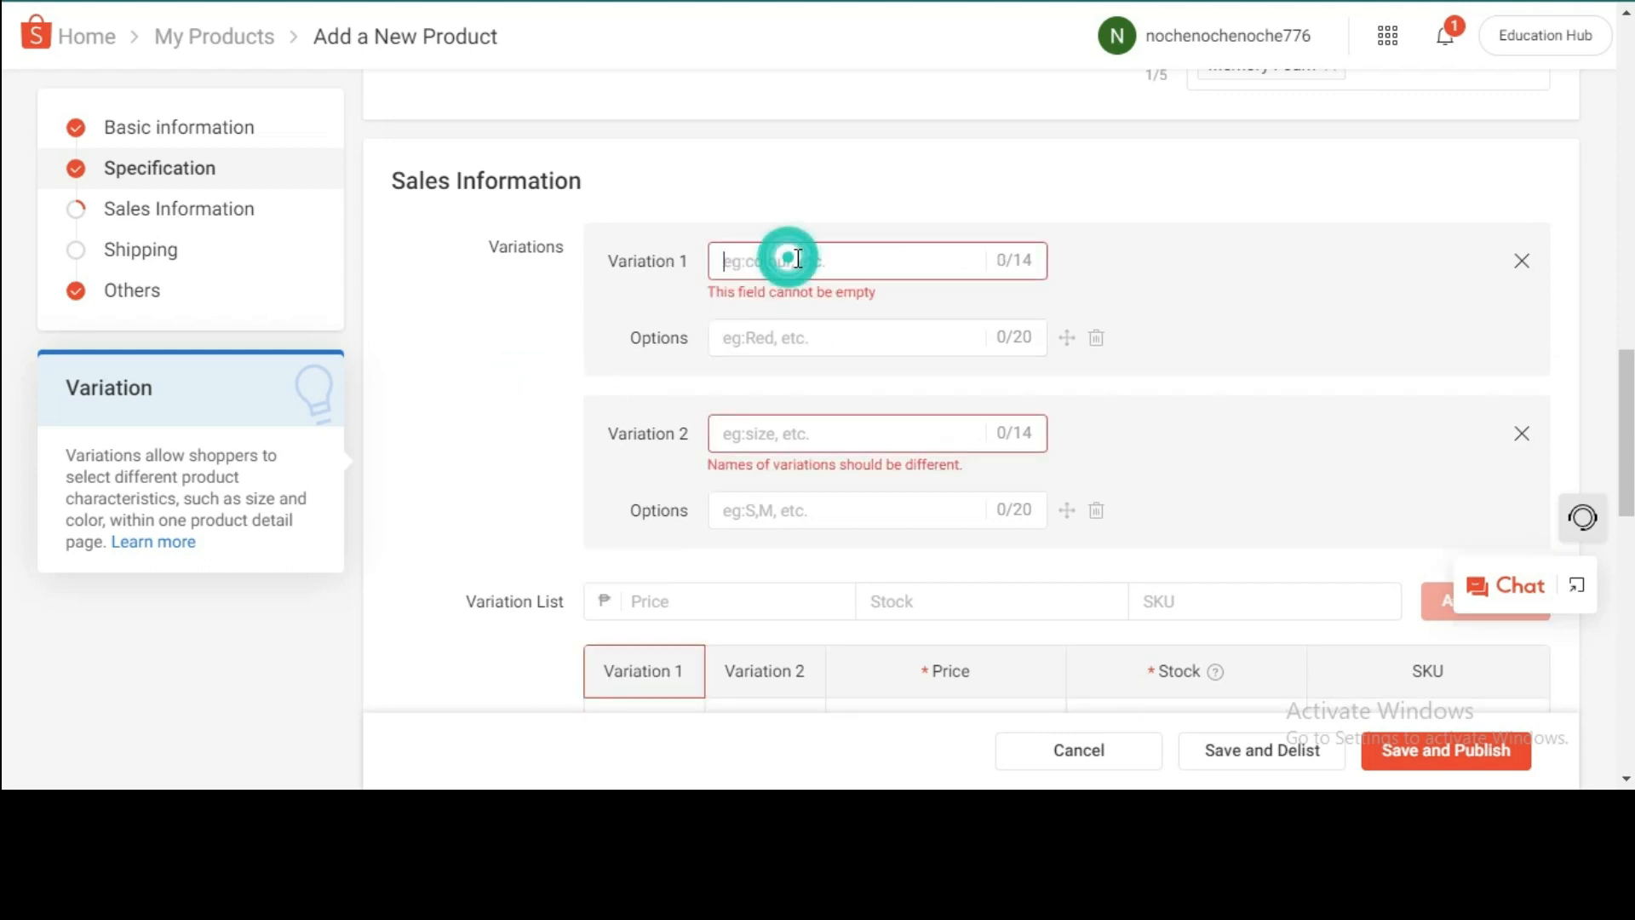
text(Color)
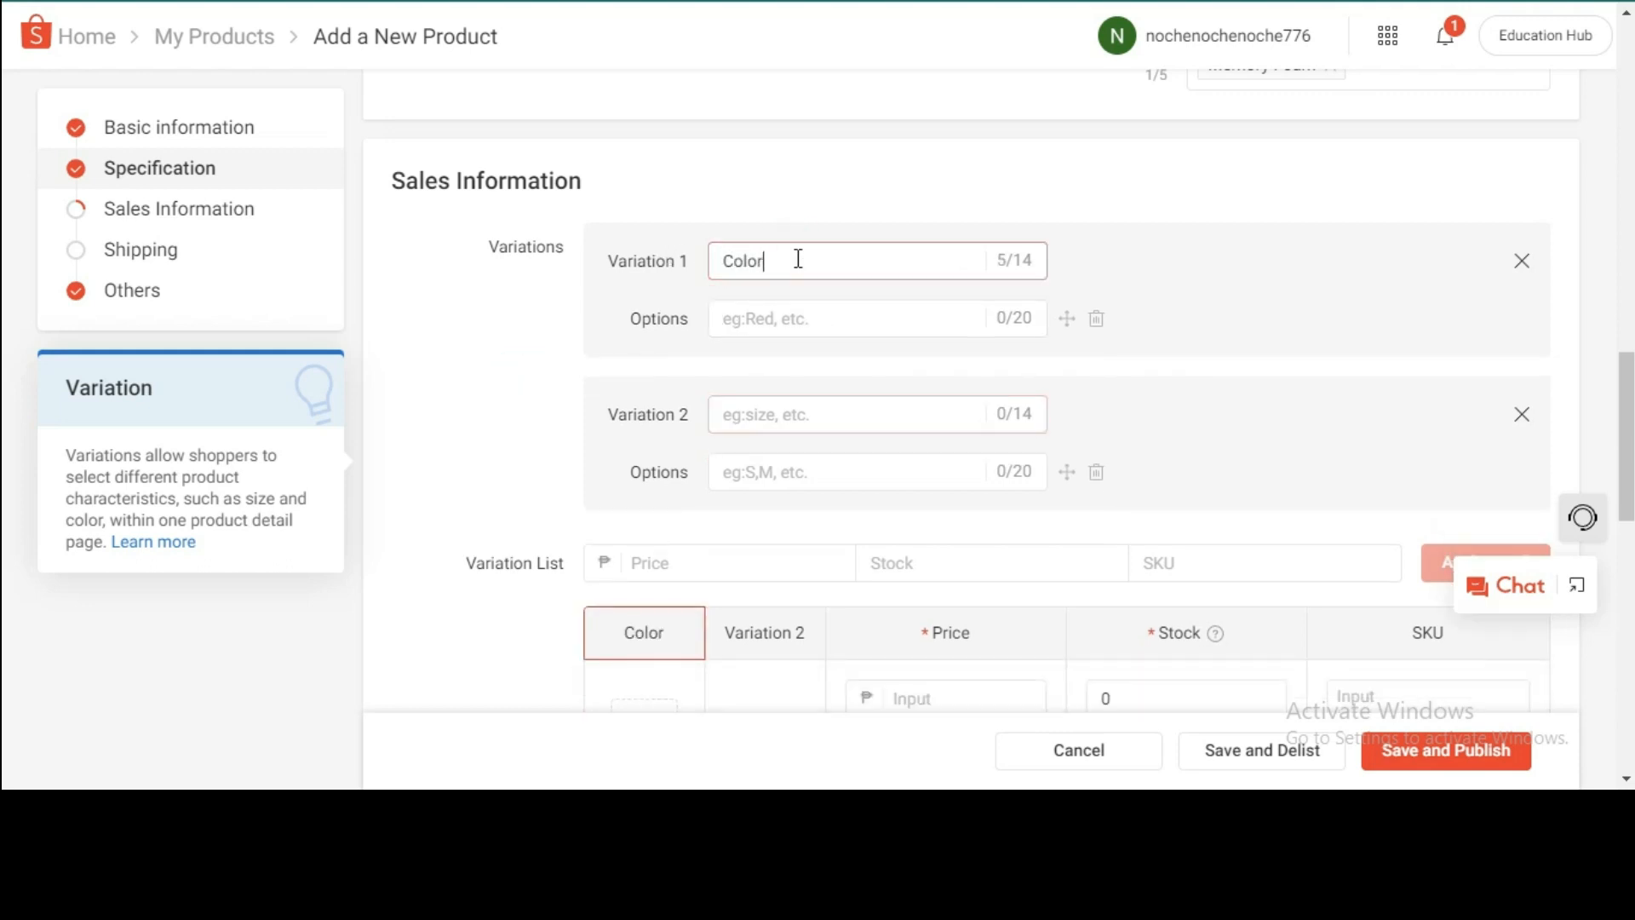
click(765, 318)
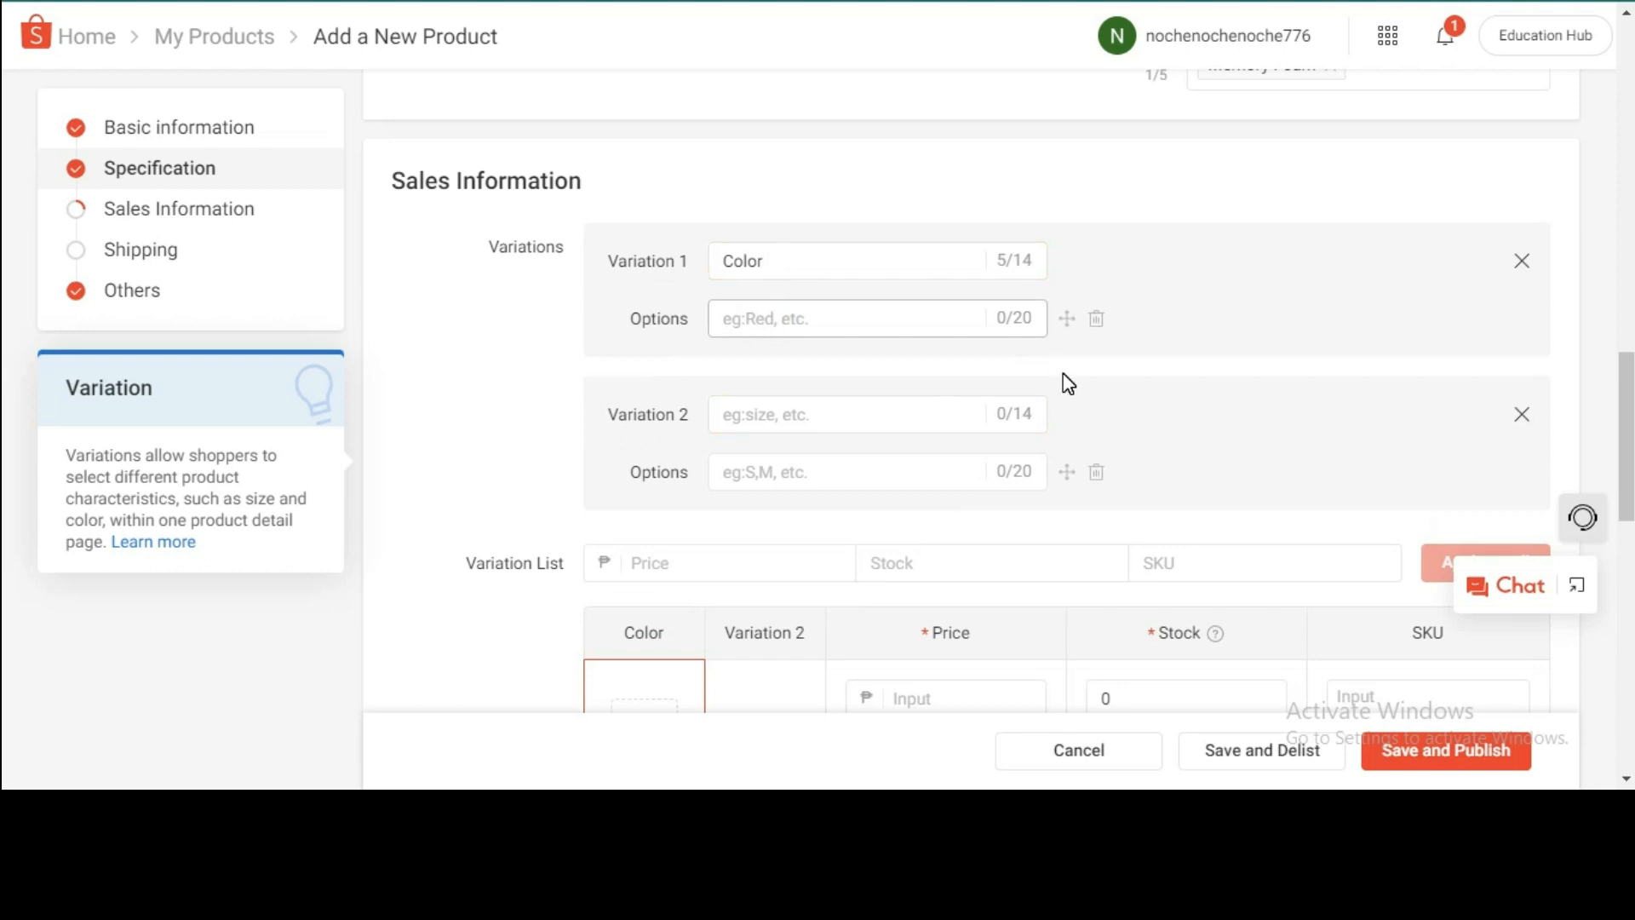
text(Midnight Blue)
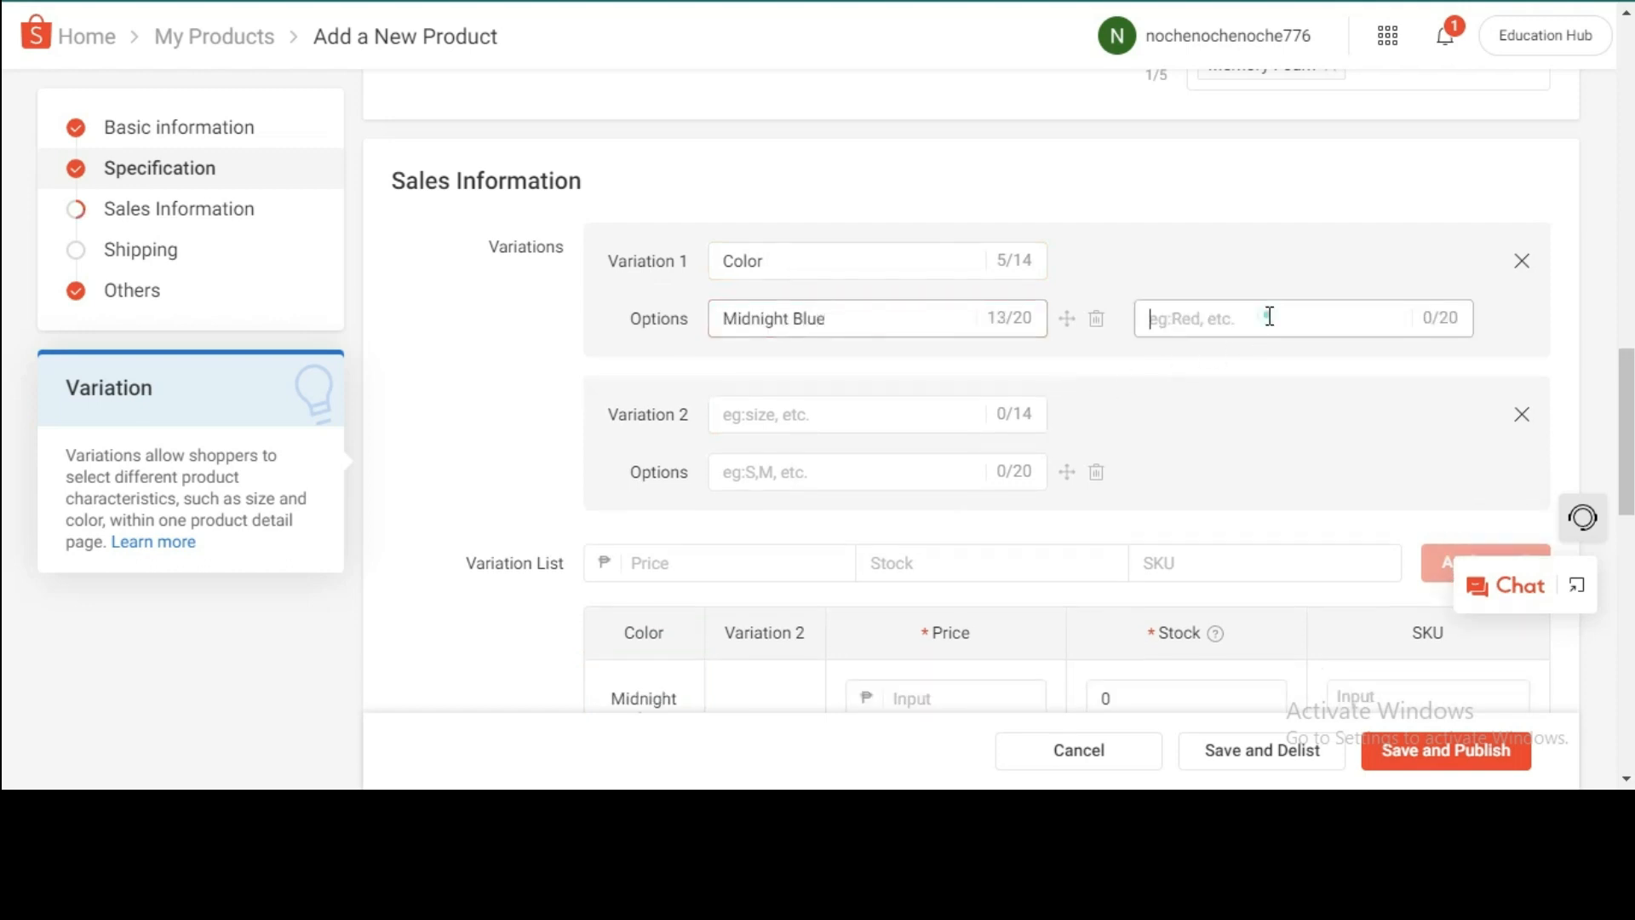
click(1268, 315)
text(Sunrise Pink)
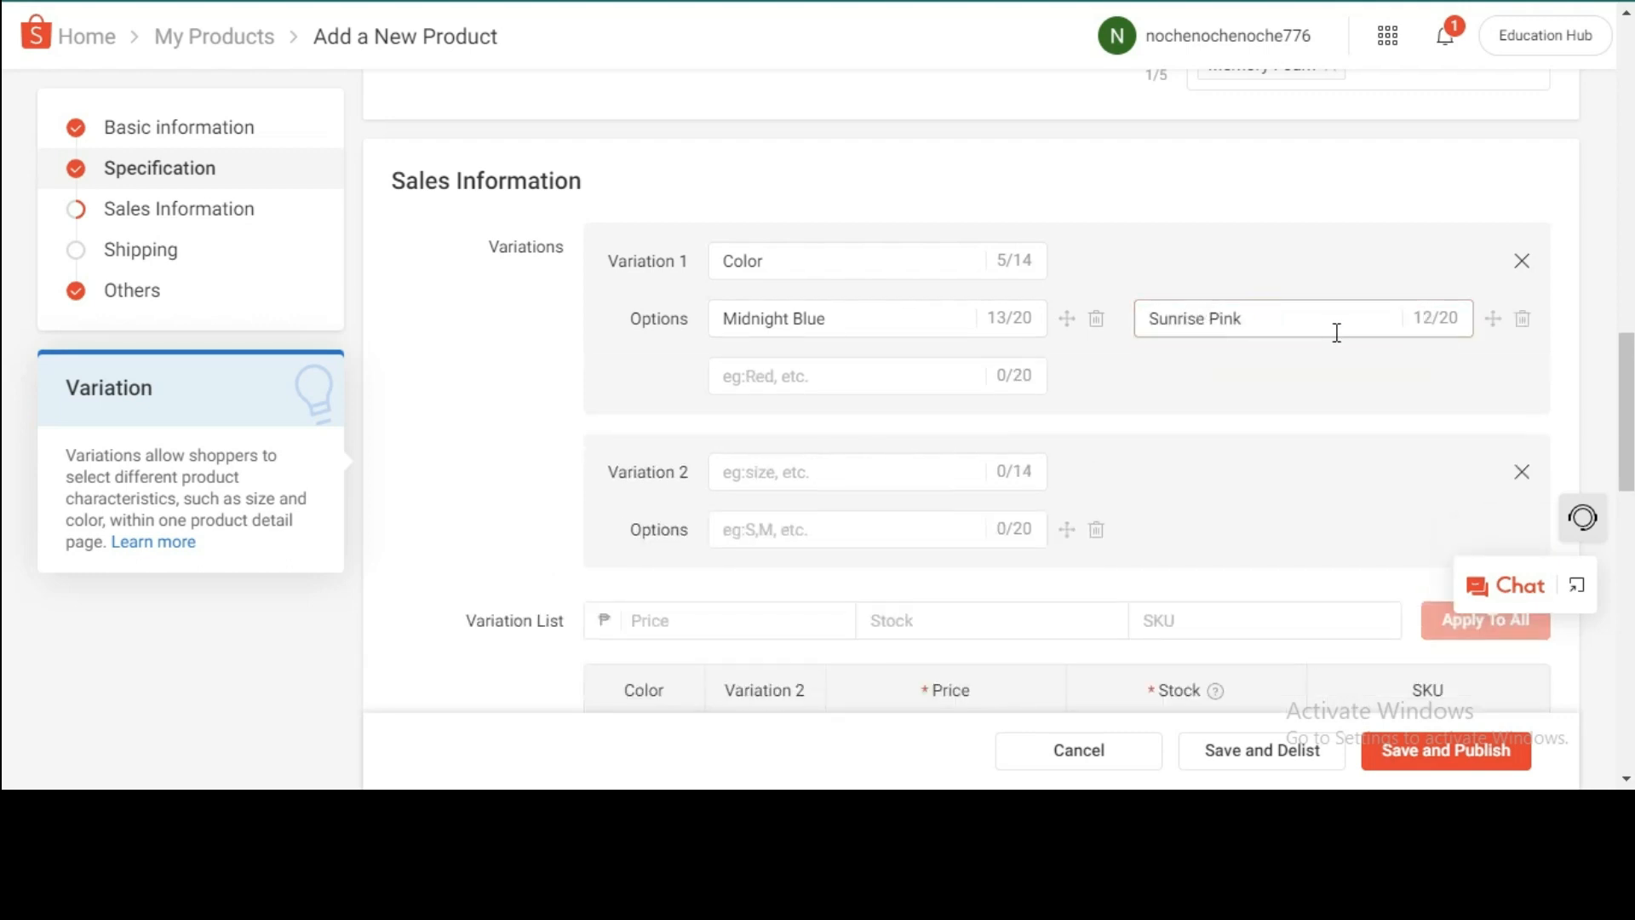
click(1274, 399)
- Remove the empty second variation from the product's sales information
scroll(1085, 457, down, 1)
scroll(1088, 456, down, 1)
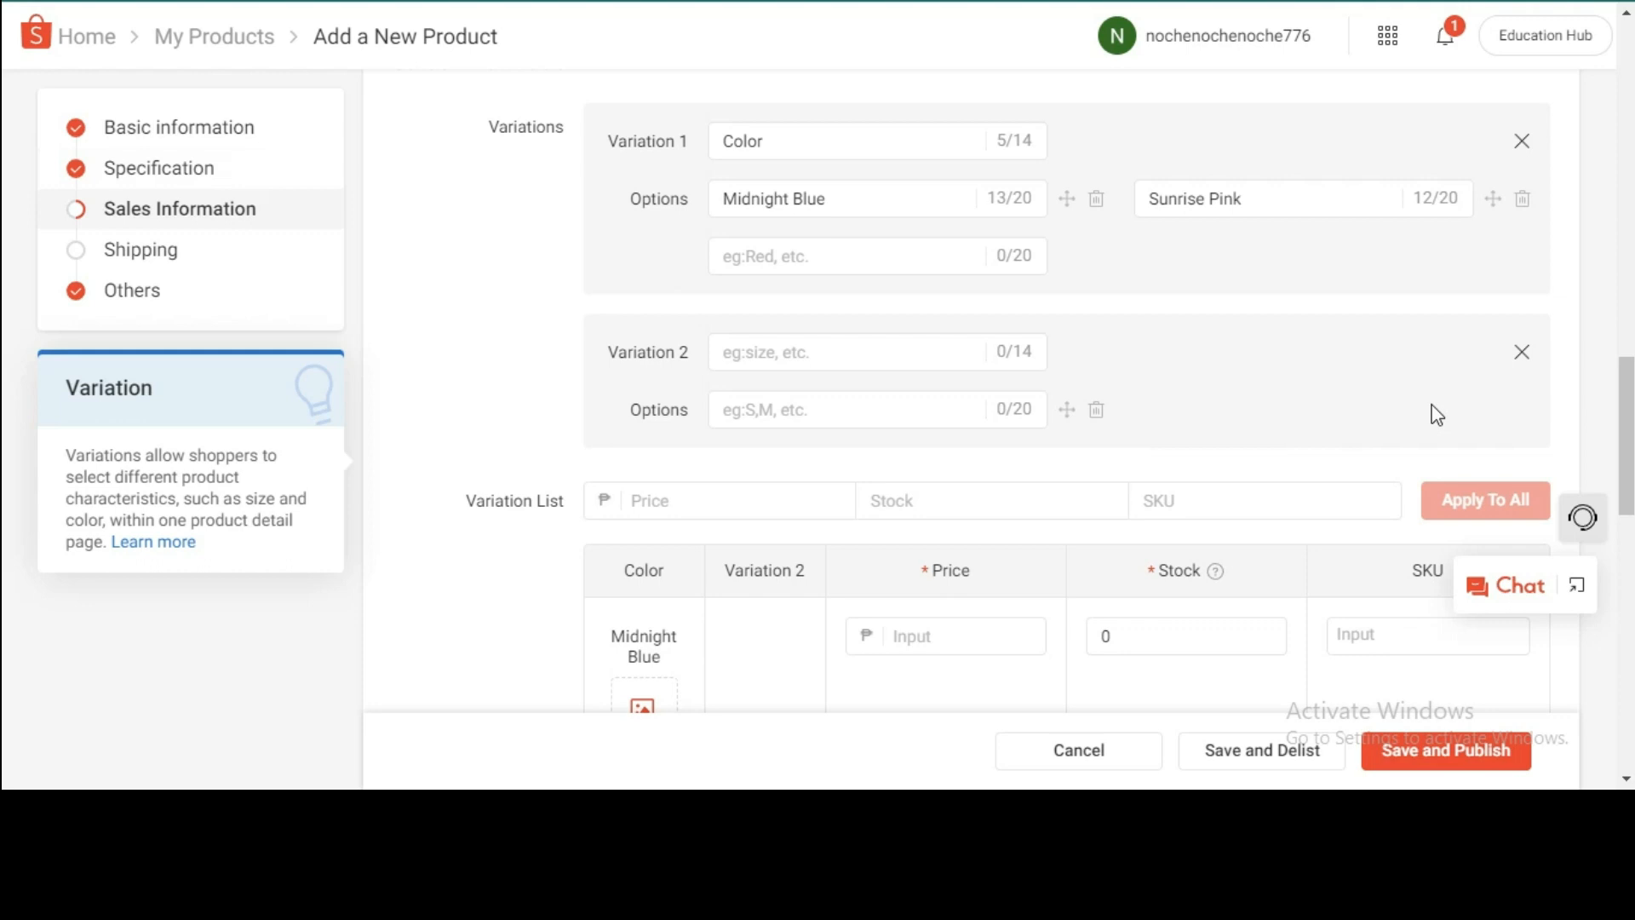
click(1519, 351)
click(770, 260)
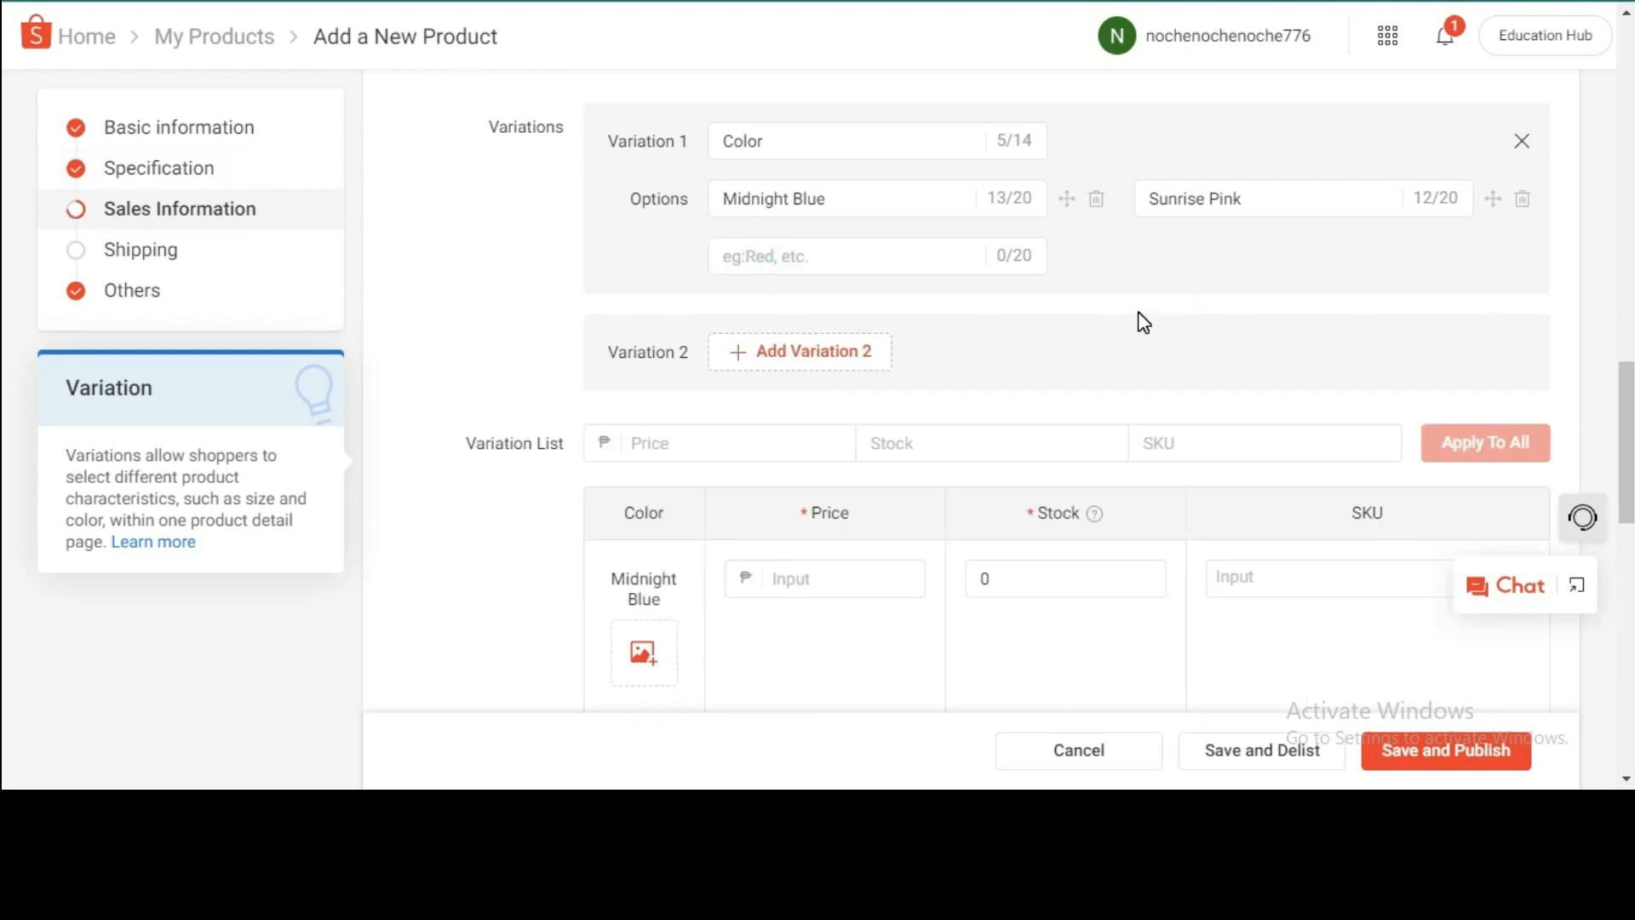
- Enter a price of 3100 and a stock of 1000 in the Variation List's bulk values
scroll(905, 376, down, 1)
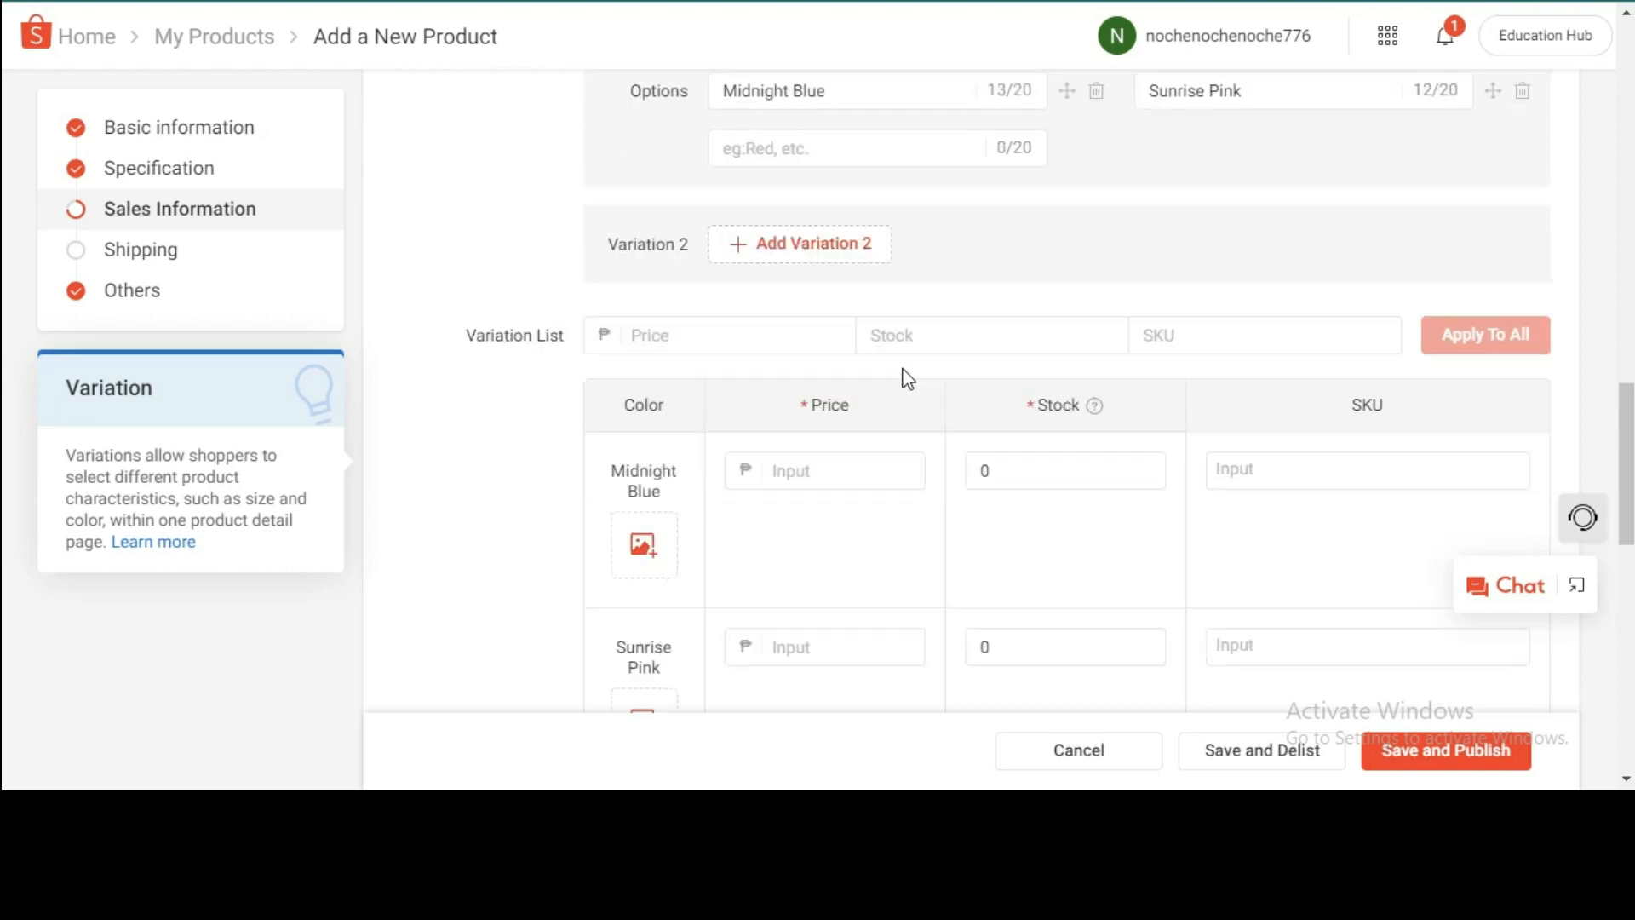
click(692, 323)
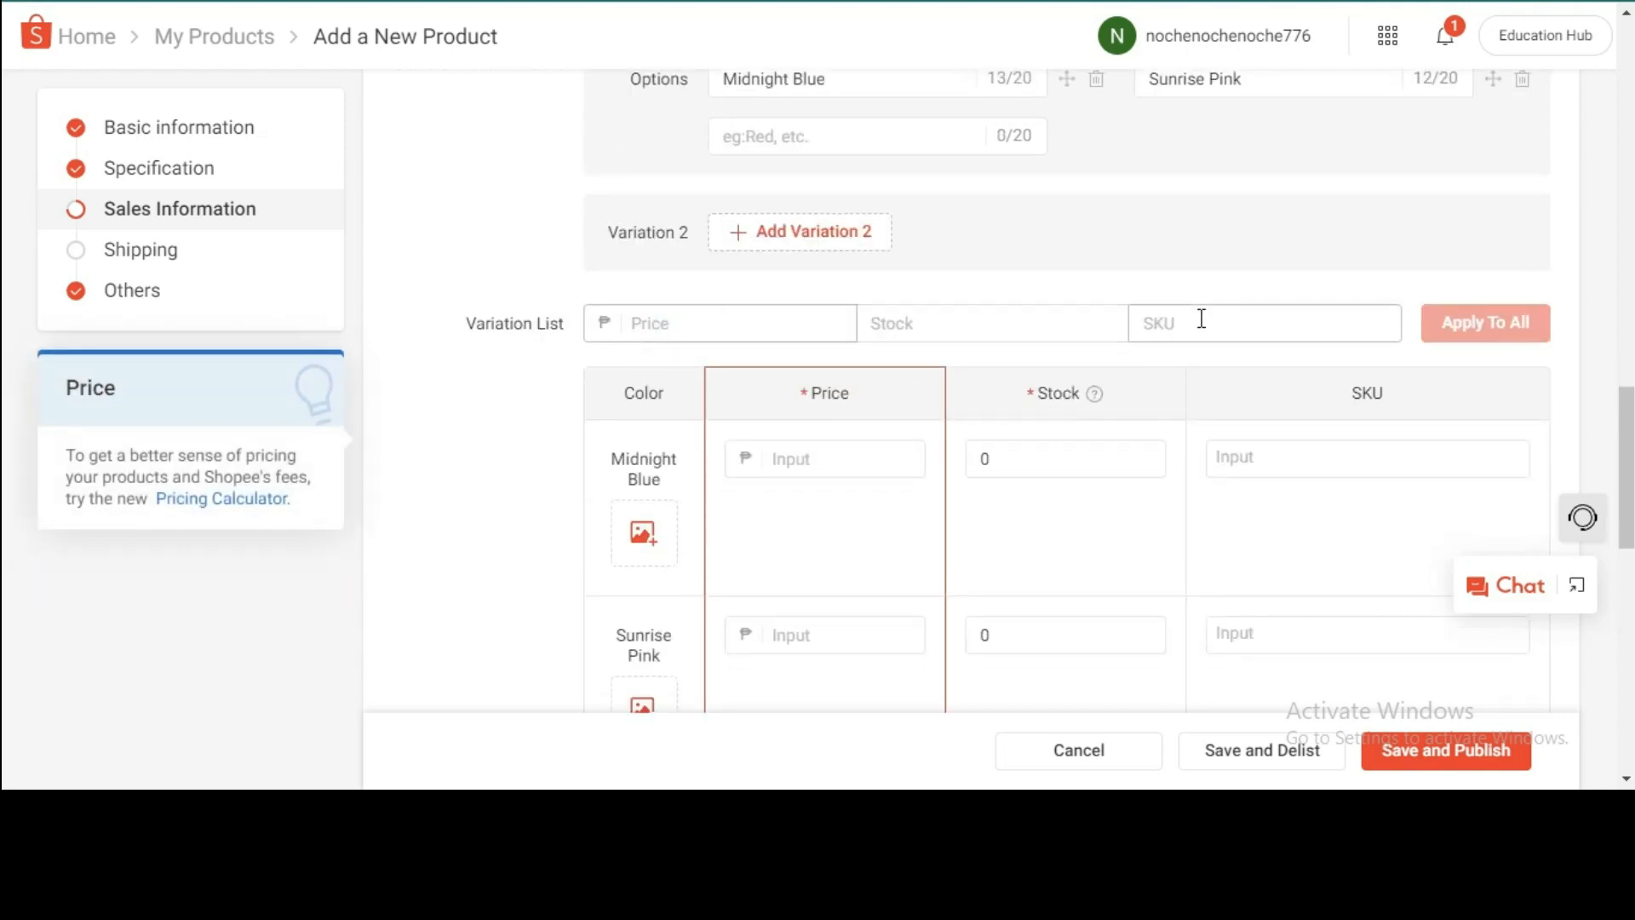
scroll(823, 394, down, 1)
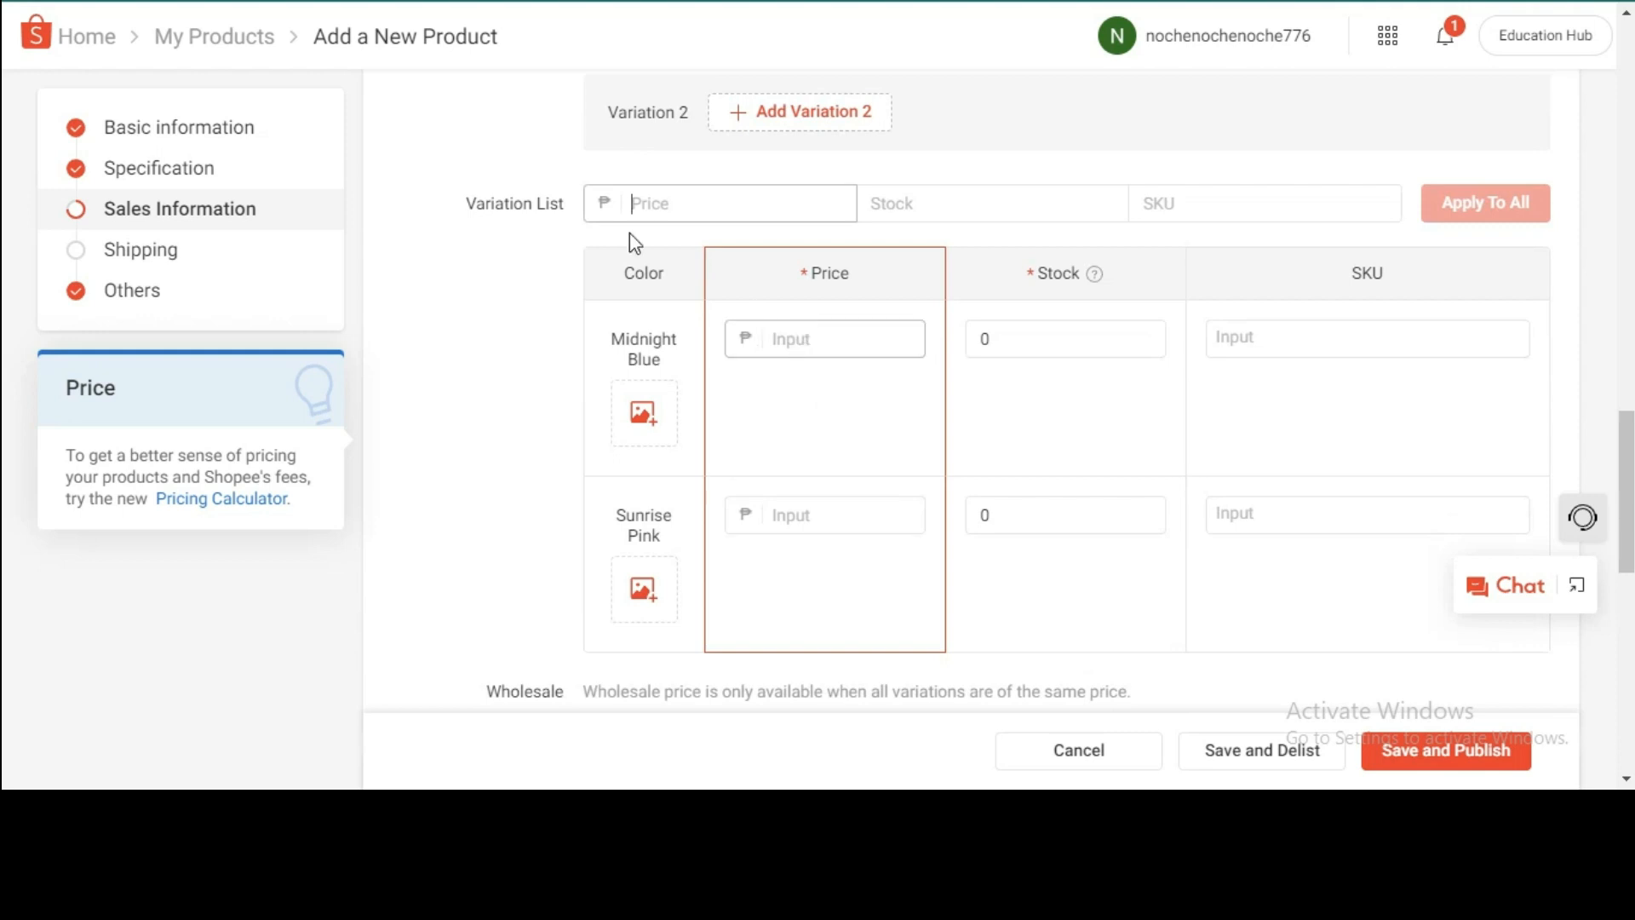
click(671, 198)
scroll(847, 439, down, 3)
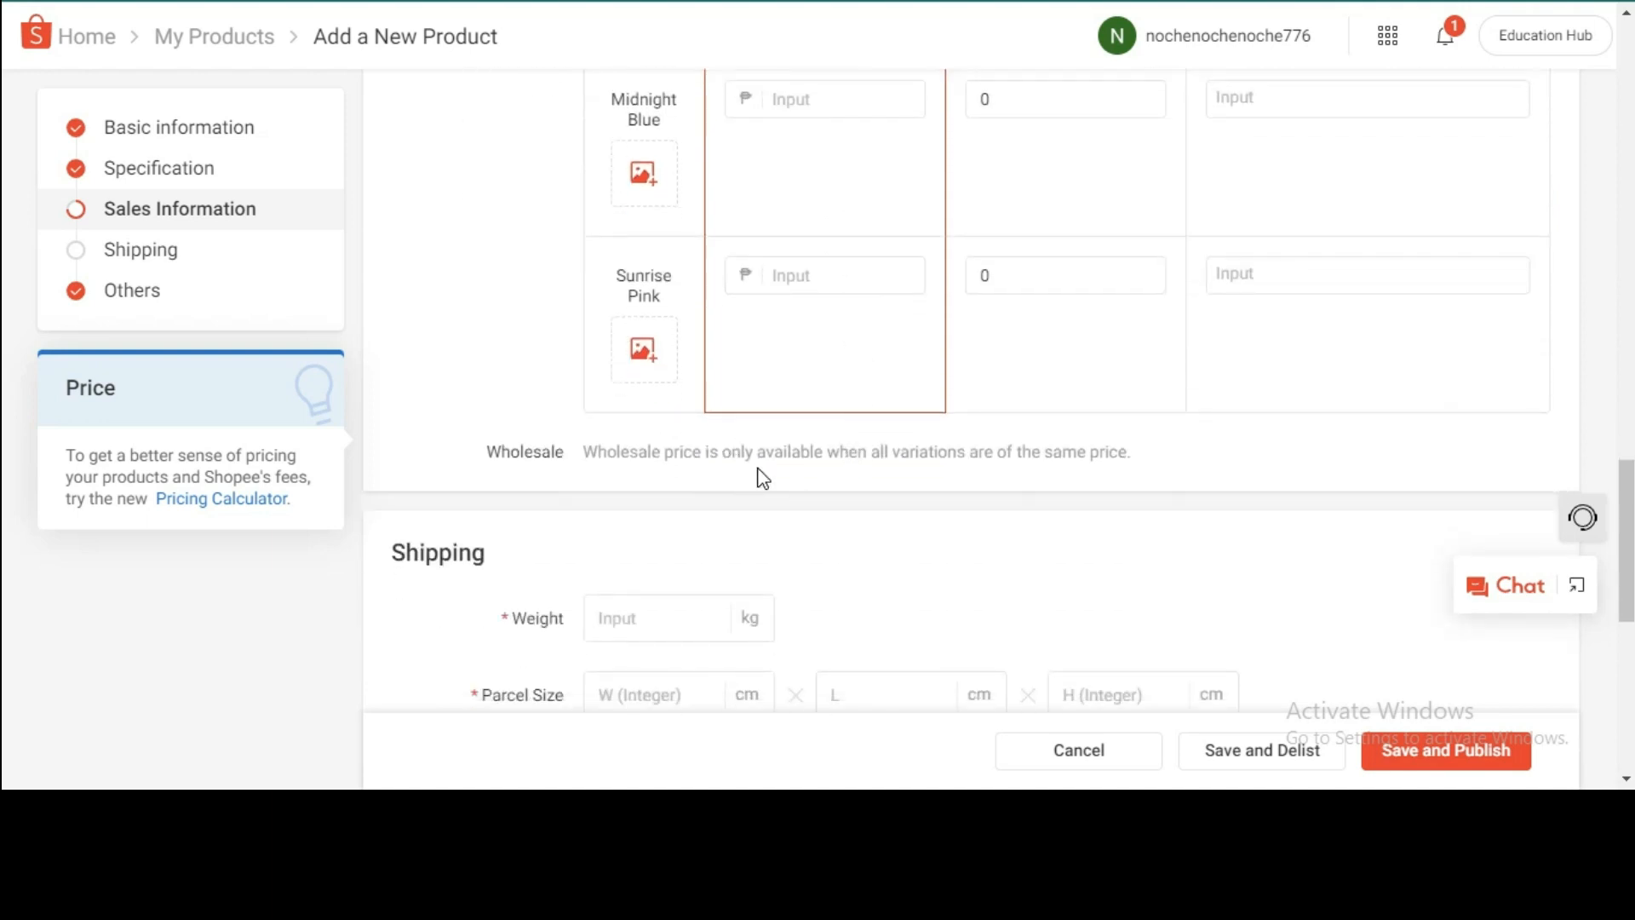
scroll(766, 460, up, 5)
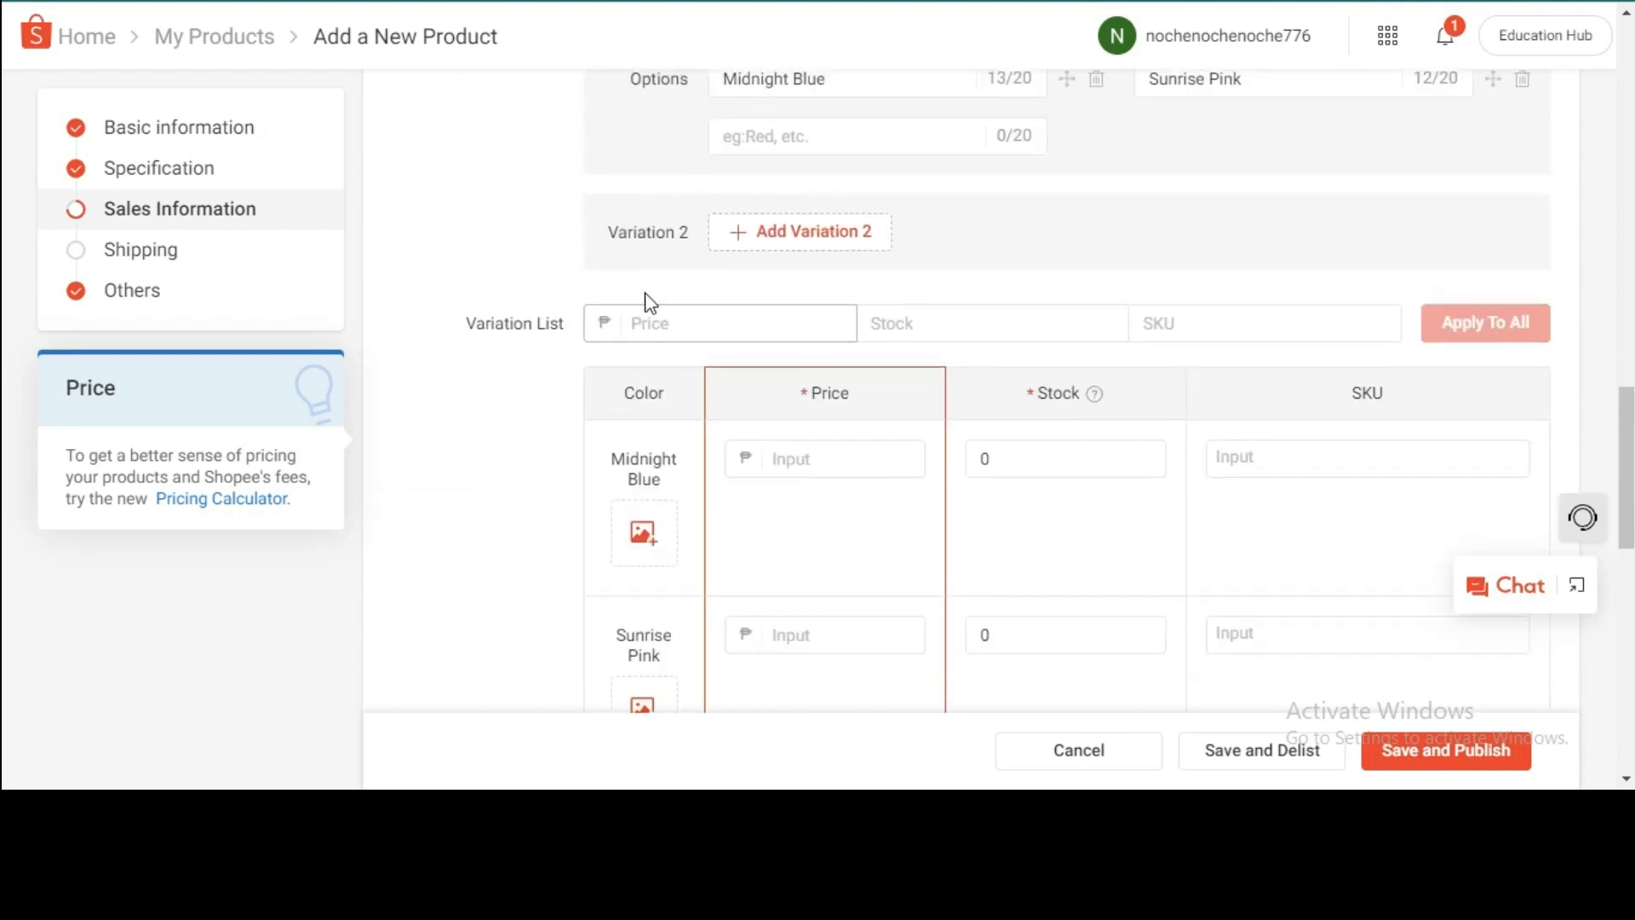
click(683, 325)
text(3100)
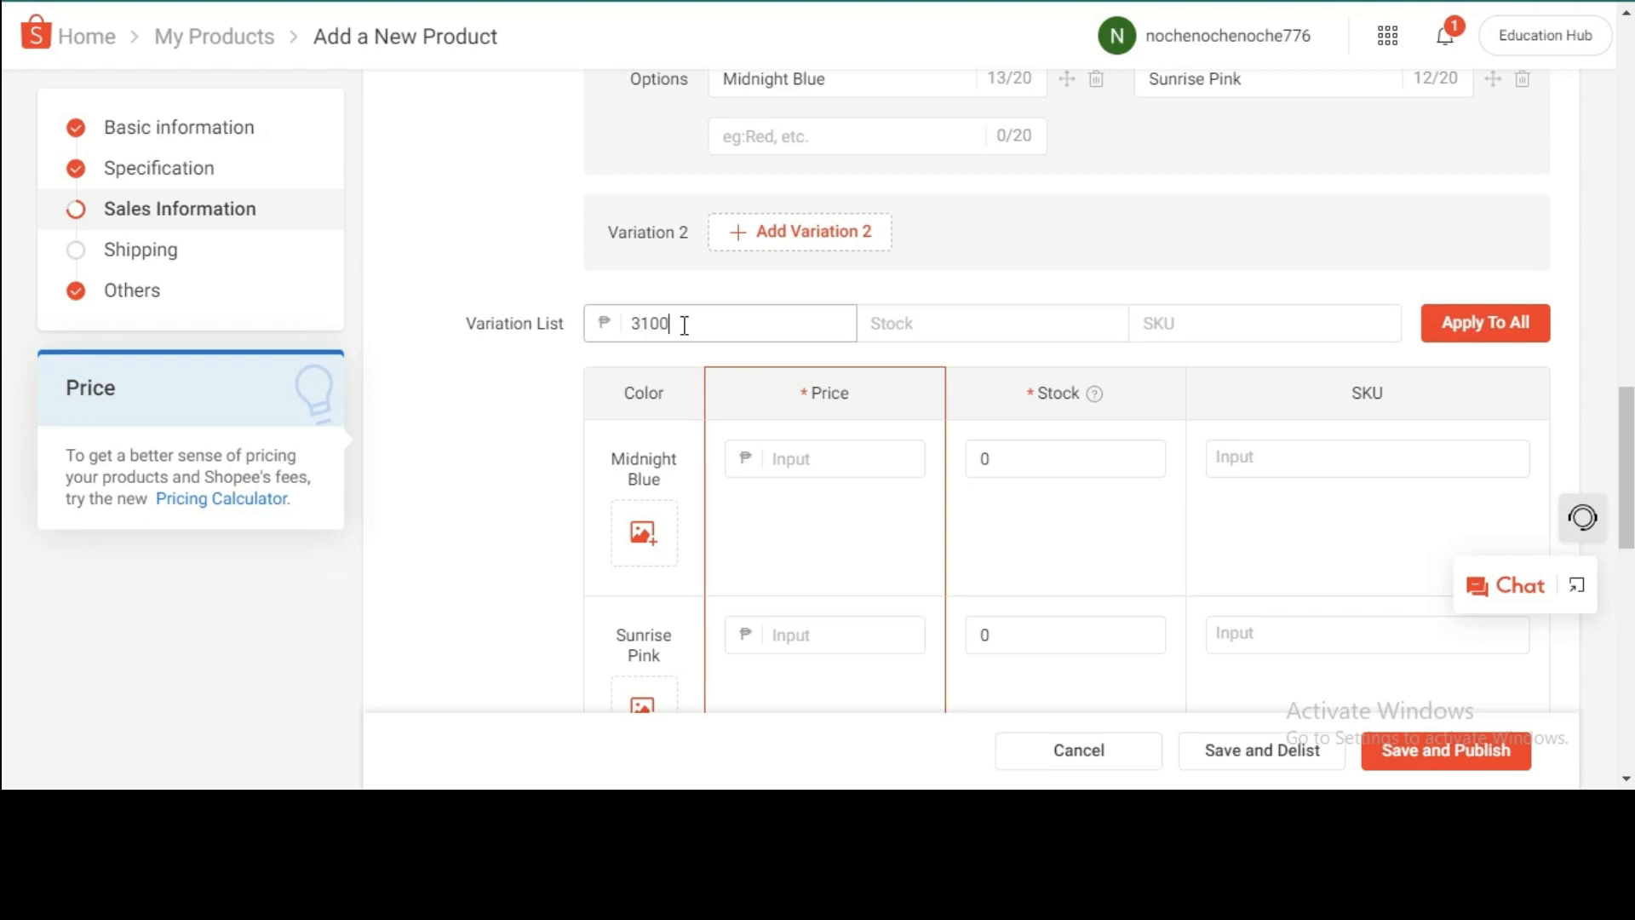
click(922, 322)
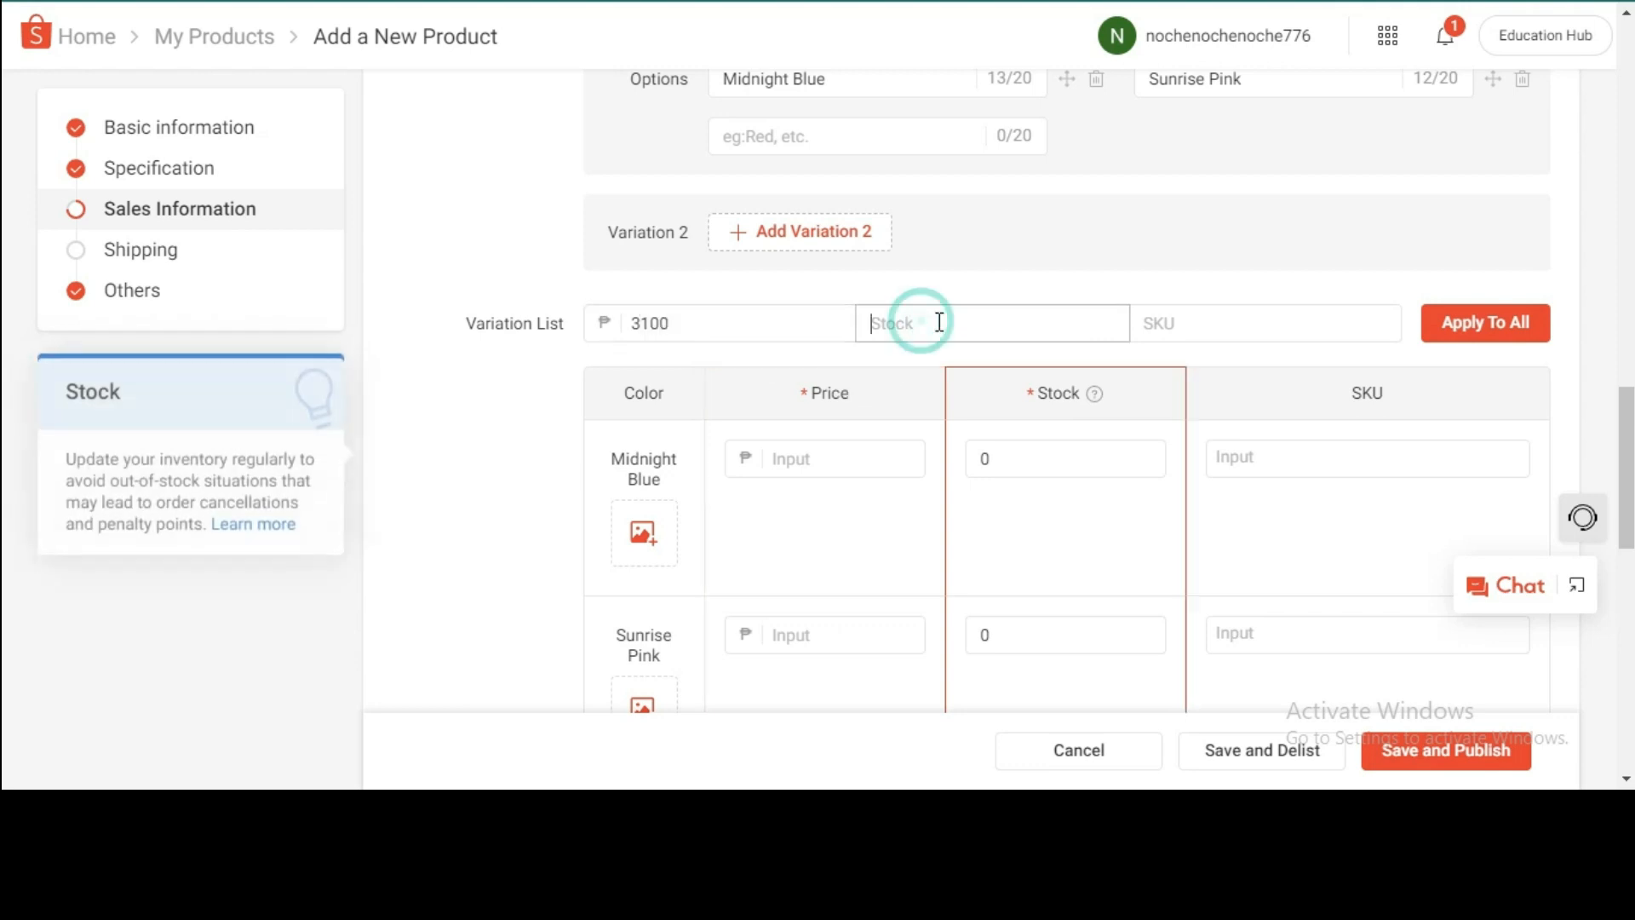
text(1000)
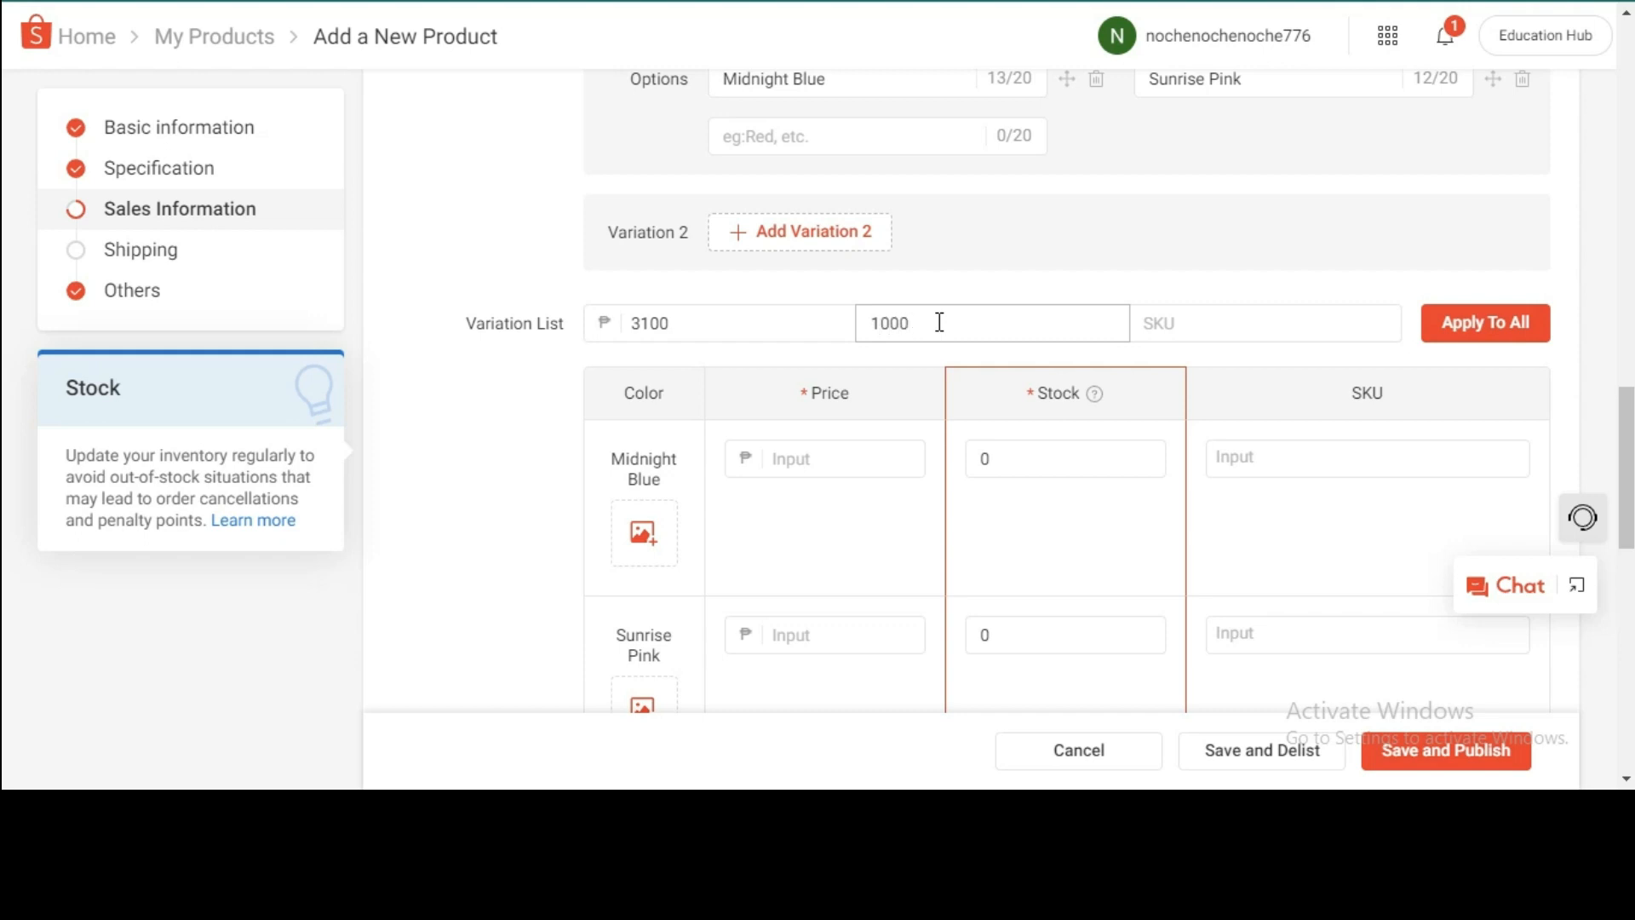
click(1009, 261)
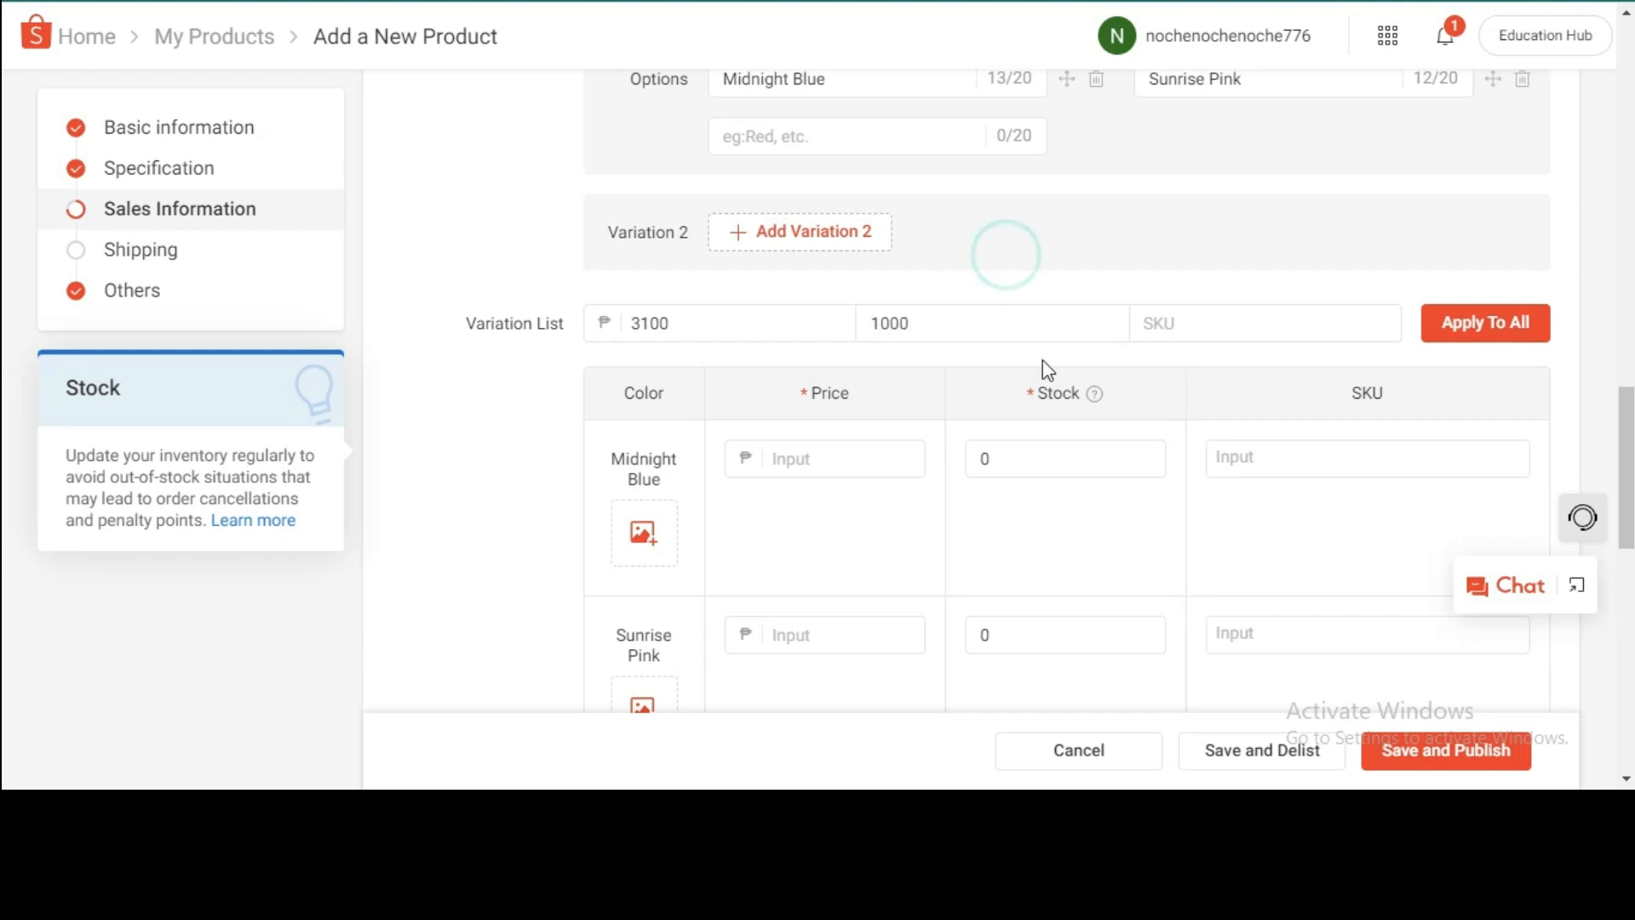
- Set the stock of both the Midnight Blue and Sunrise Pink options to 1000
click(1043, 455)
key(BackSpace)
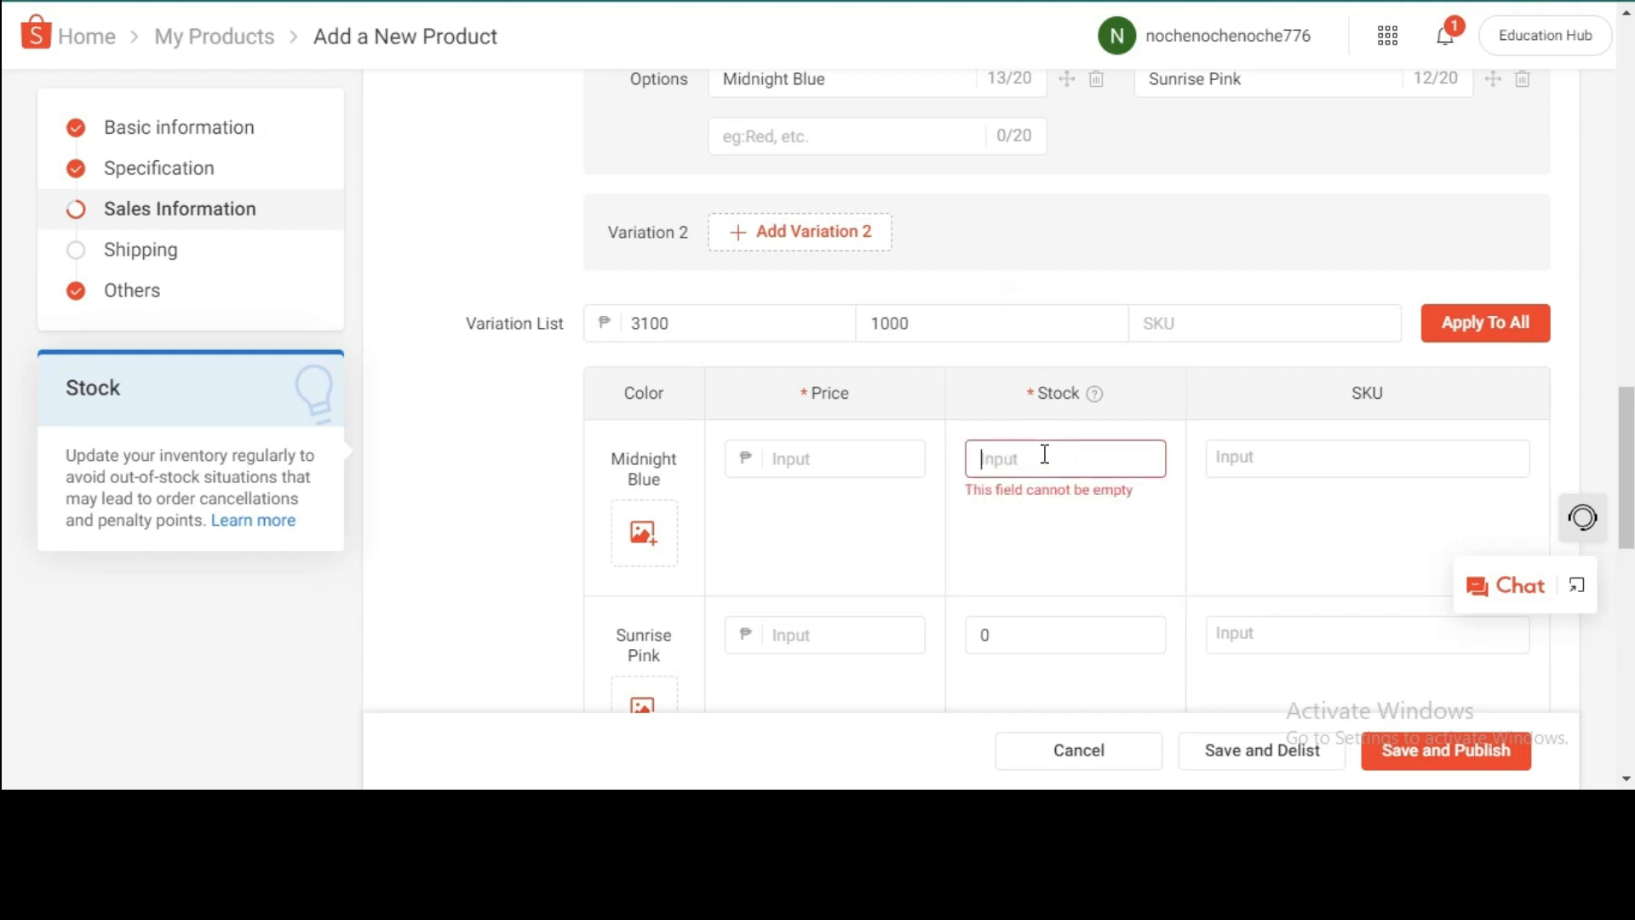
text(1000)
click(1016, 632)
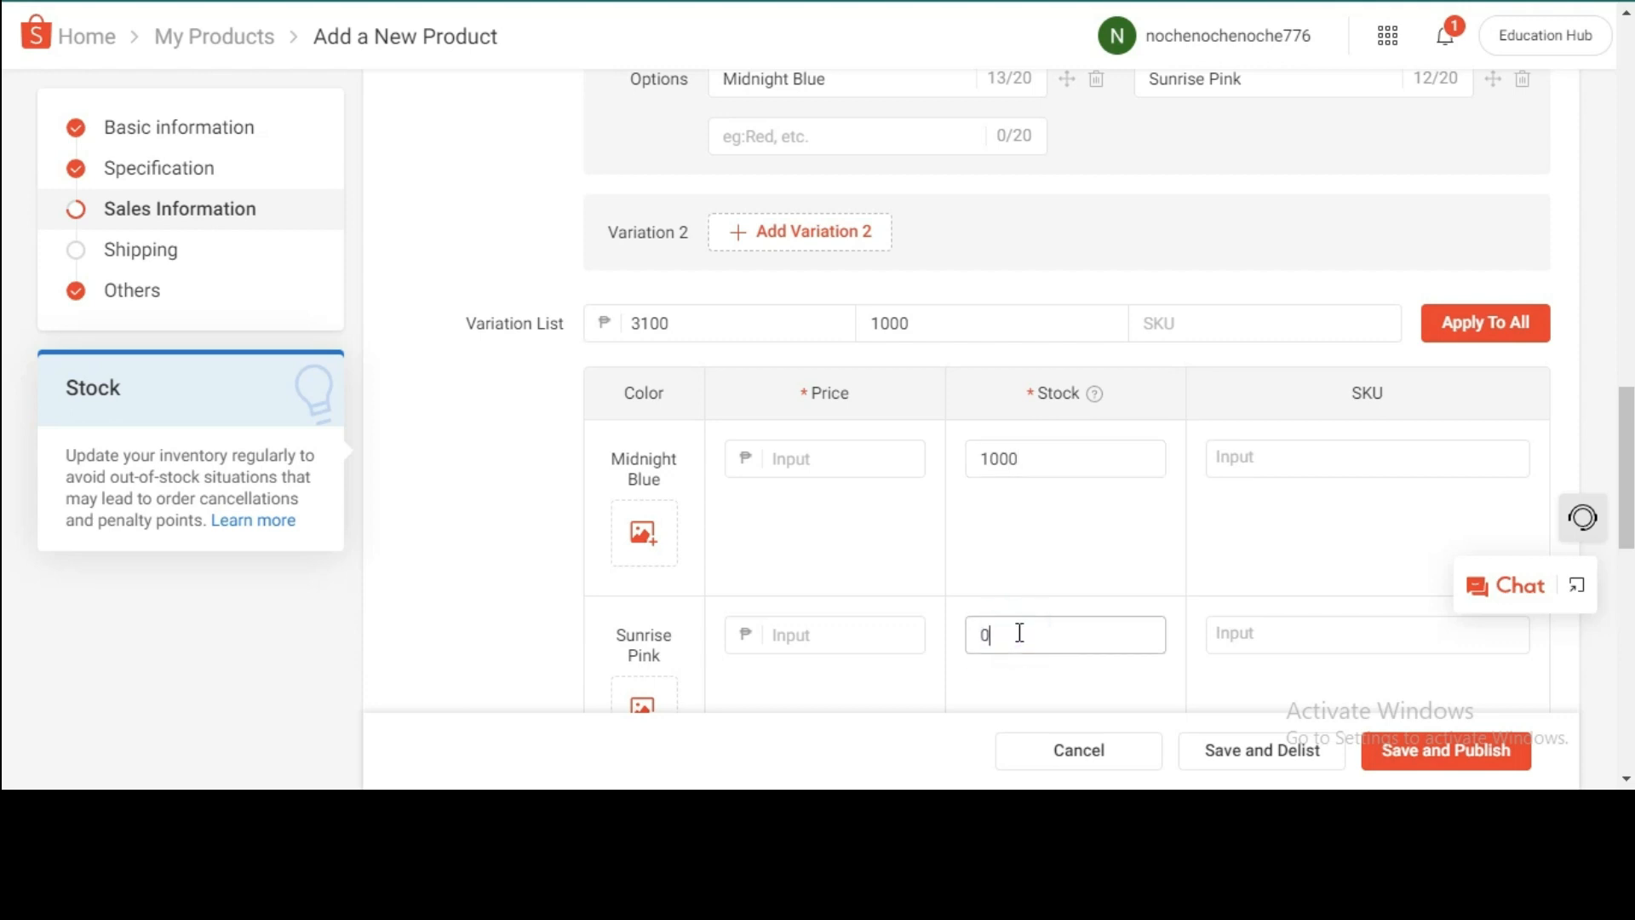
key(BackSpace)
text(1000)
click(995, 246)
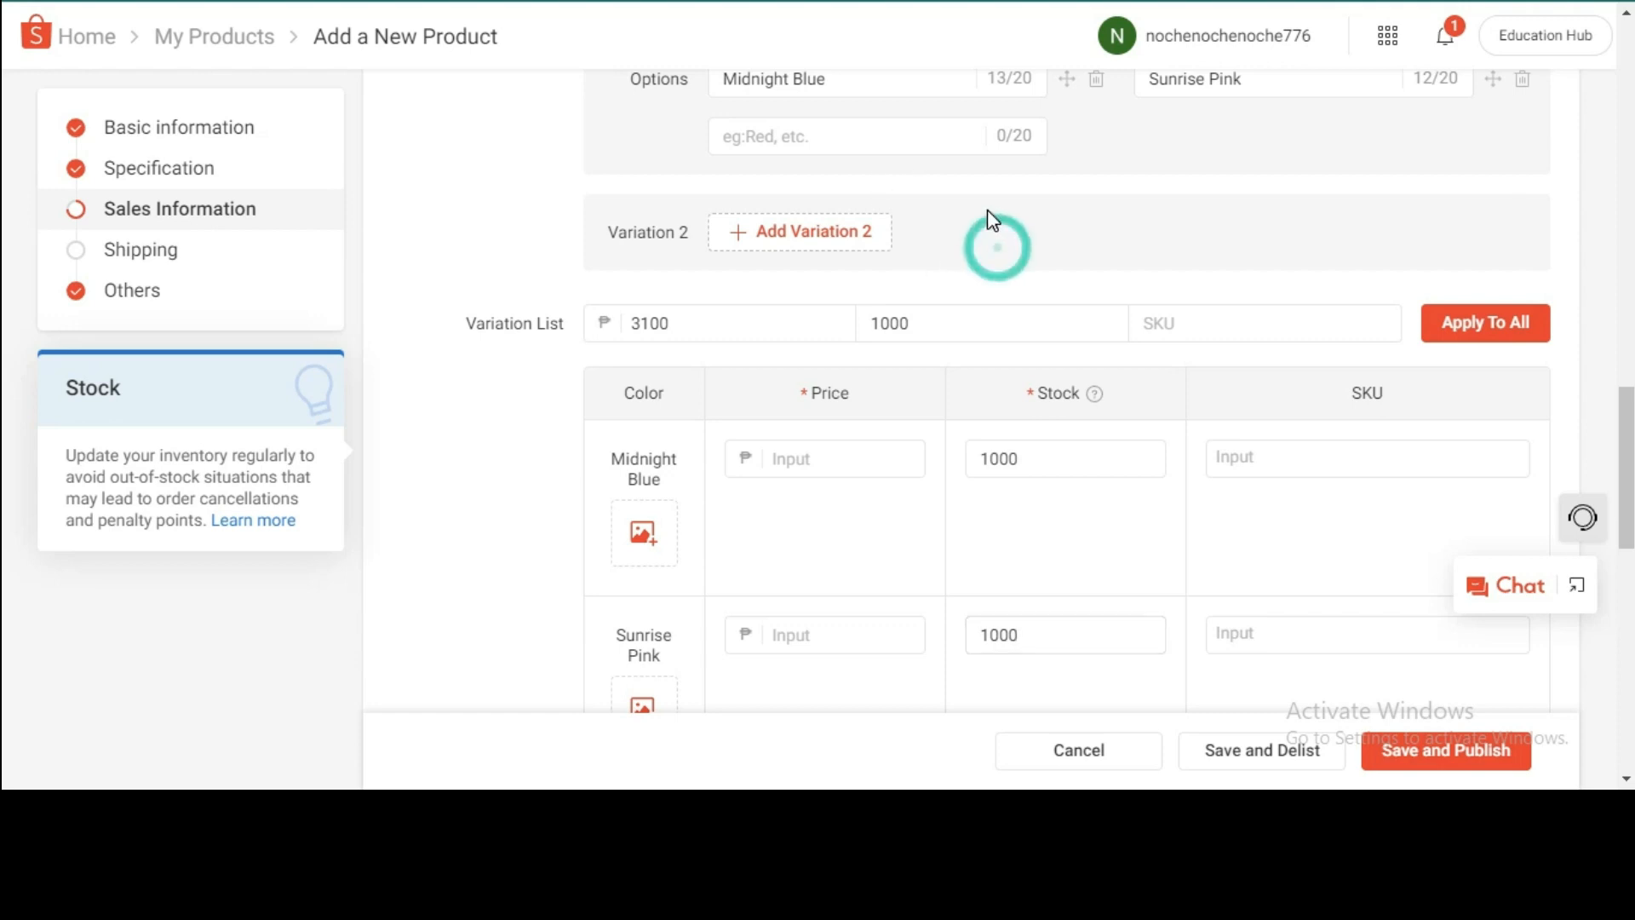
- Assign SKU 00131001 to the Midnight Blue option and SKU 00132001 to the Sunrise Pink option
click(824, 468)
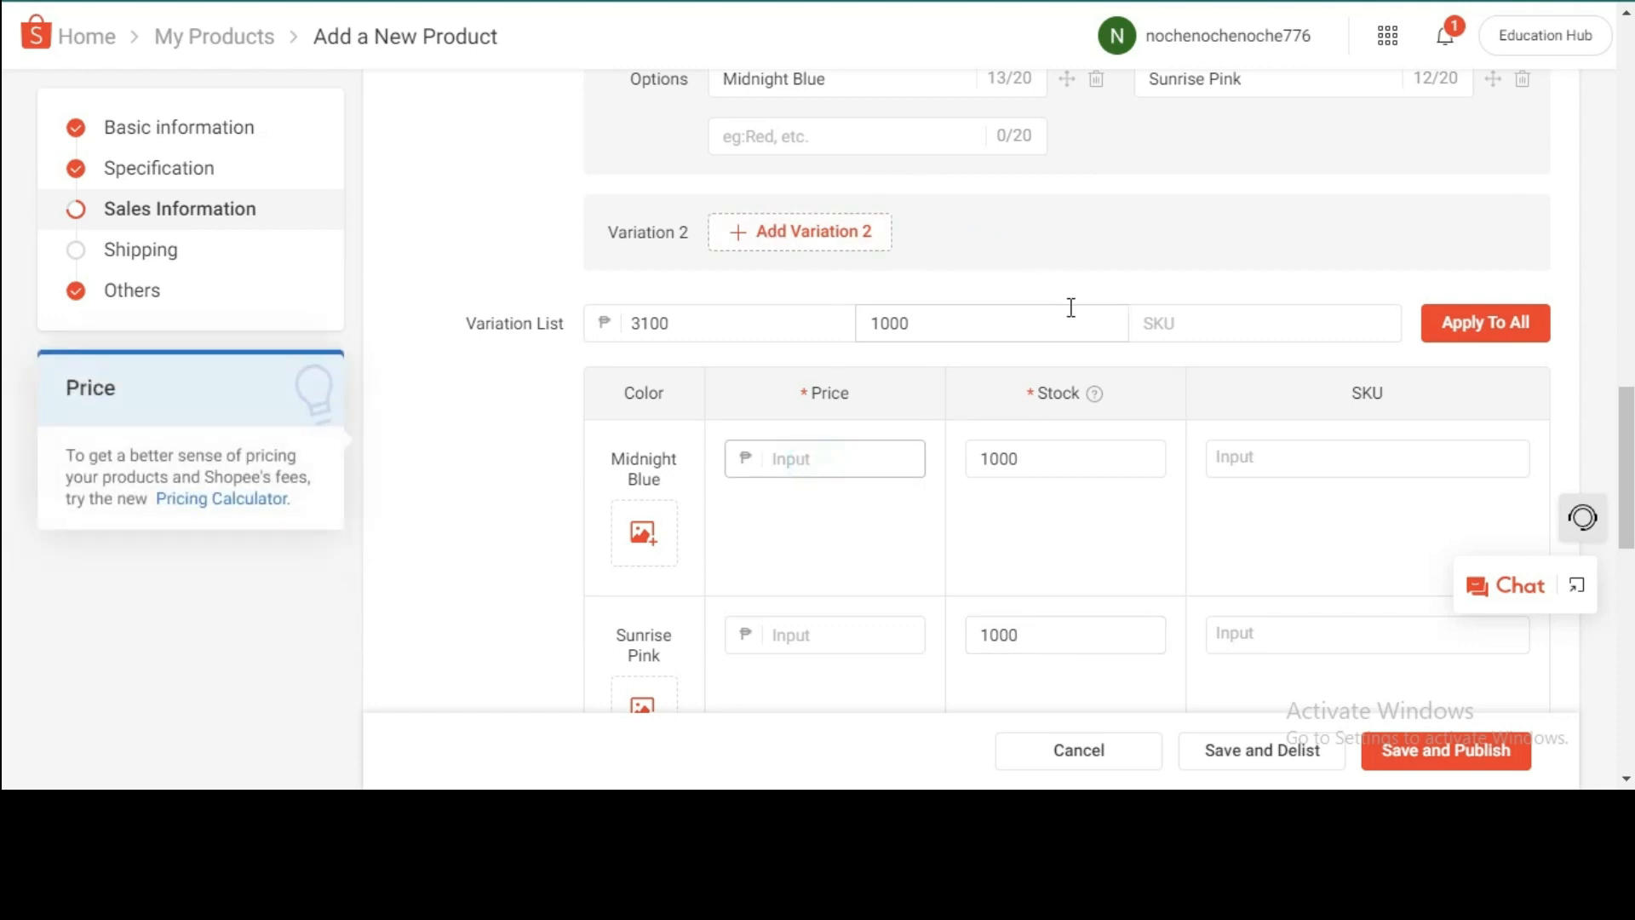
click(1161, 322)
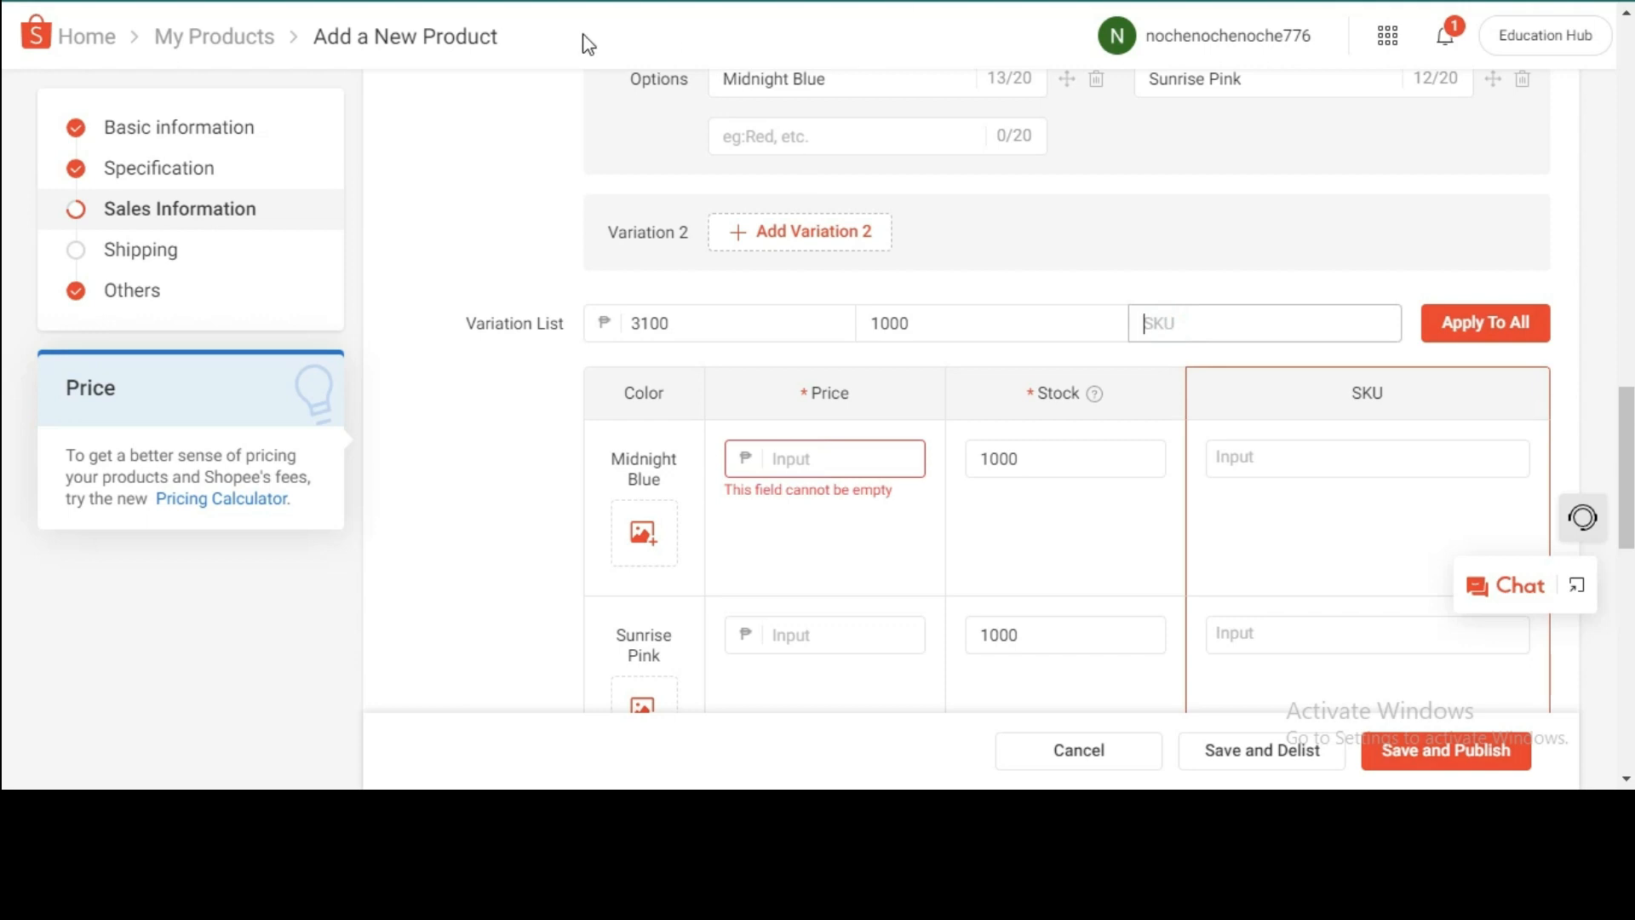
click(1276, 464)
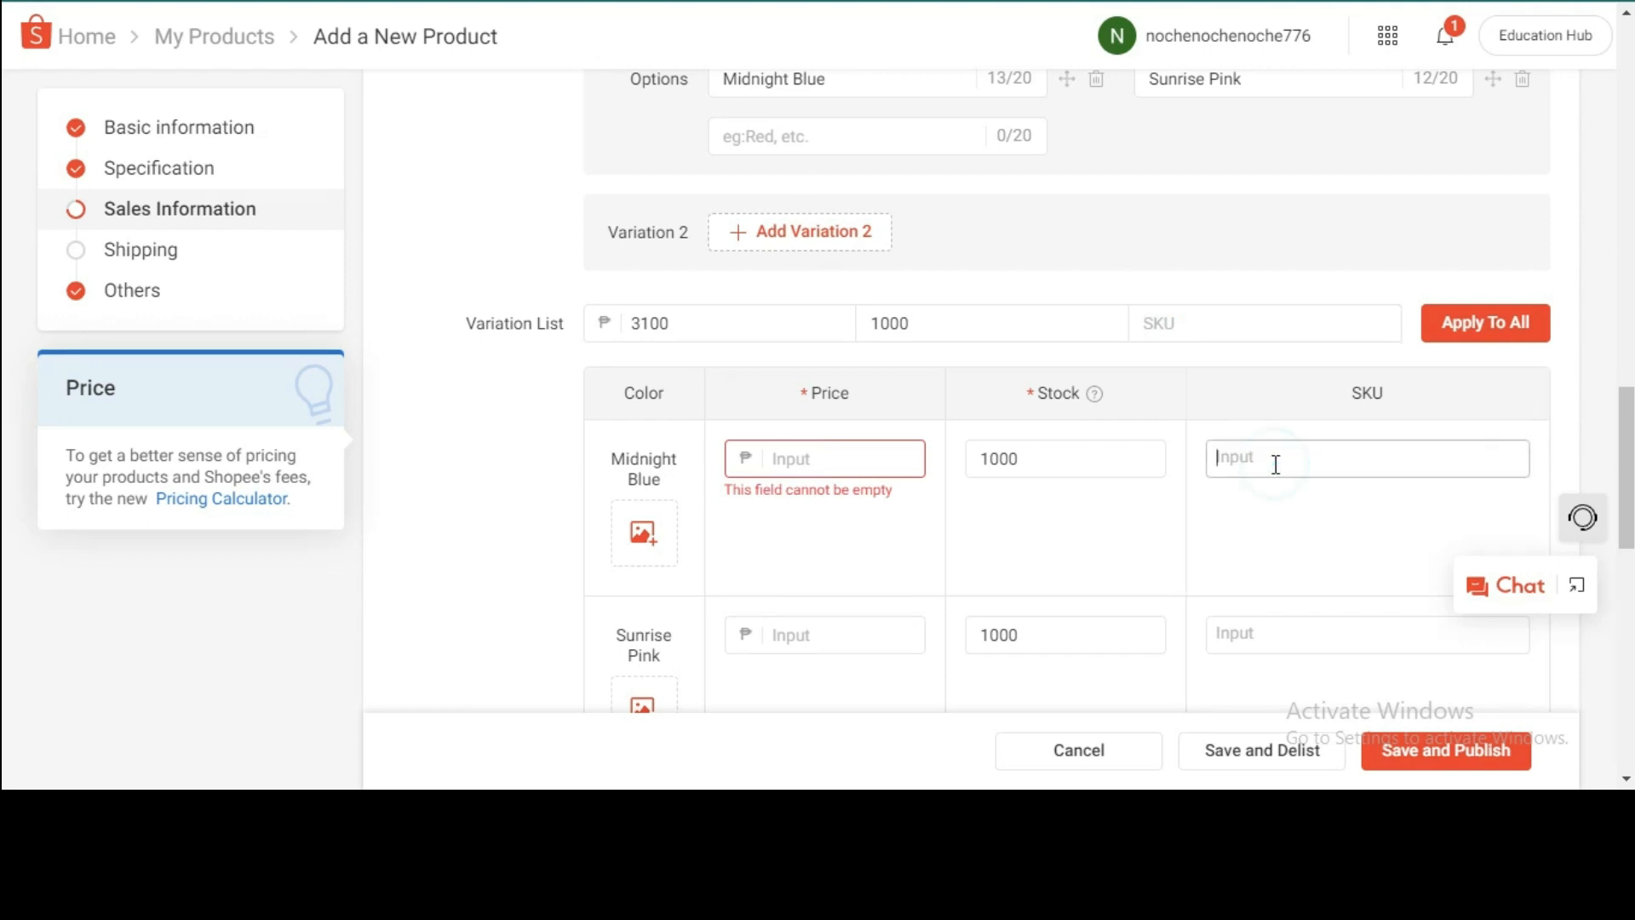
text(00131001)
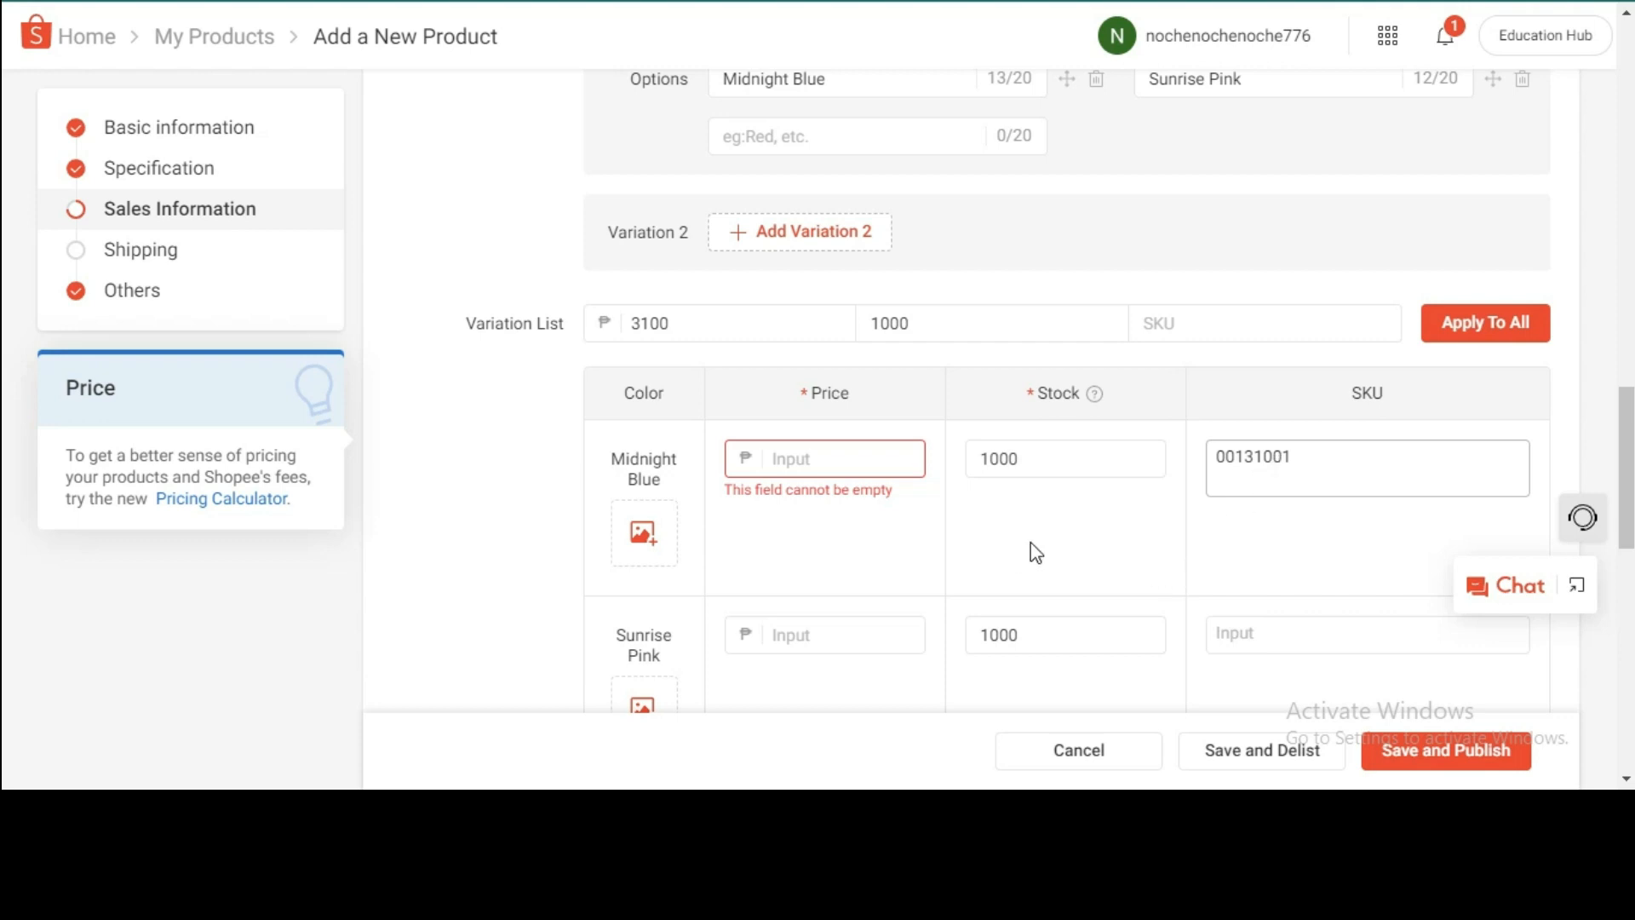
click(1108, 536)
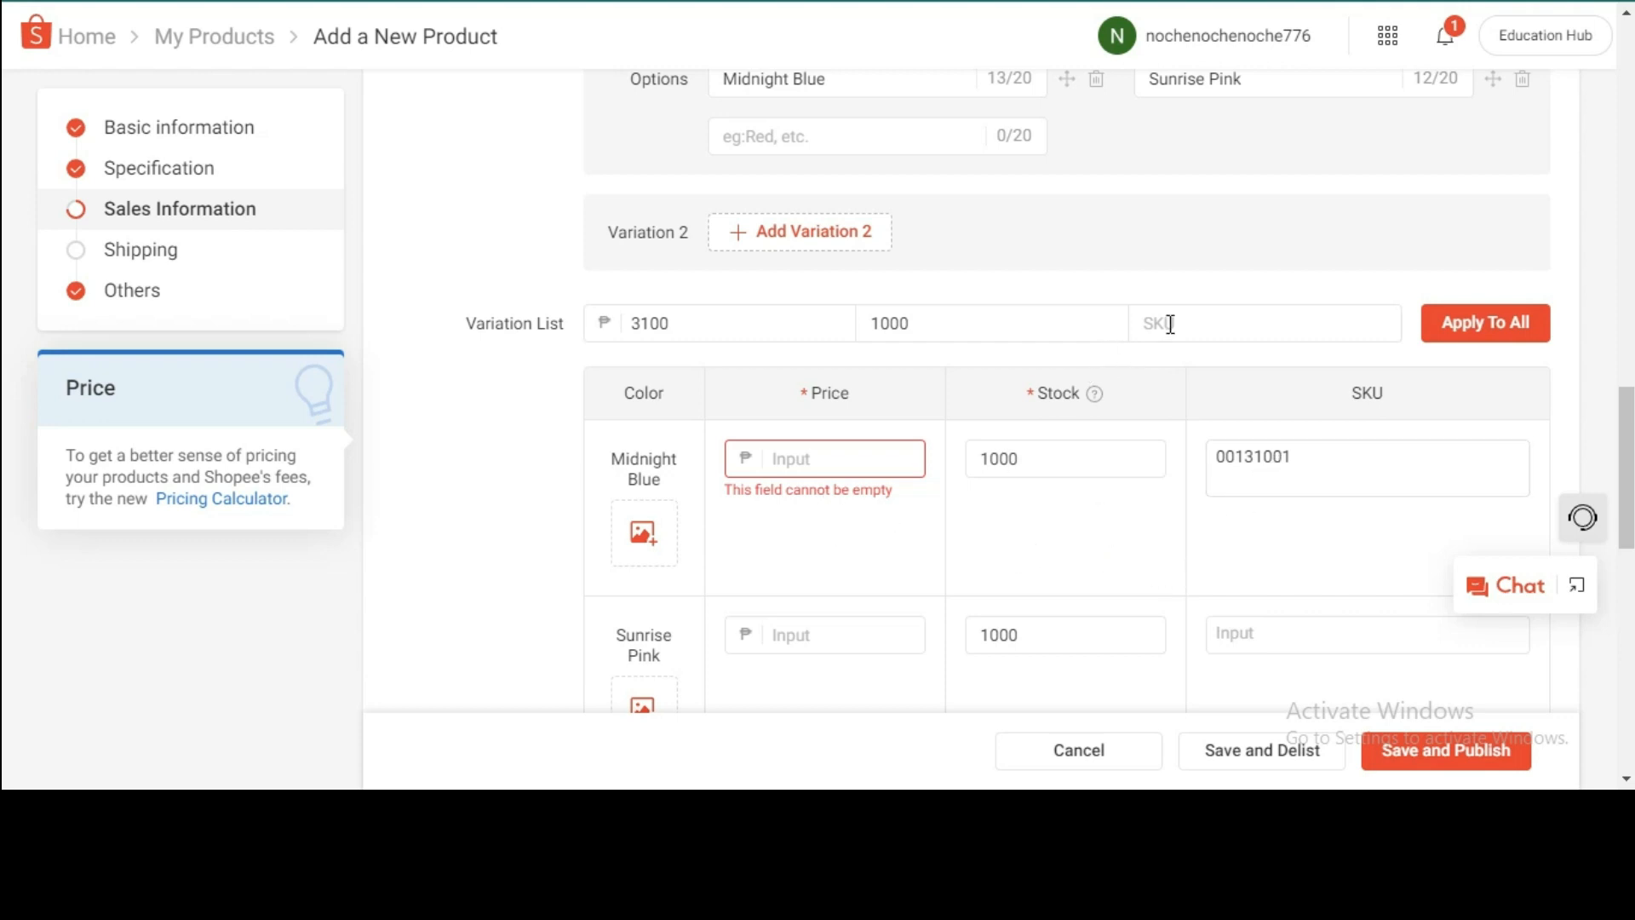
scroll(978, 492, down, 3)
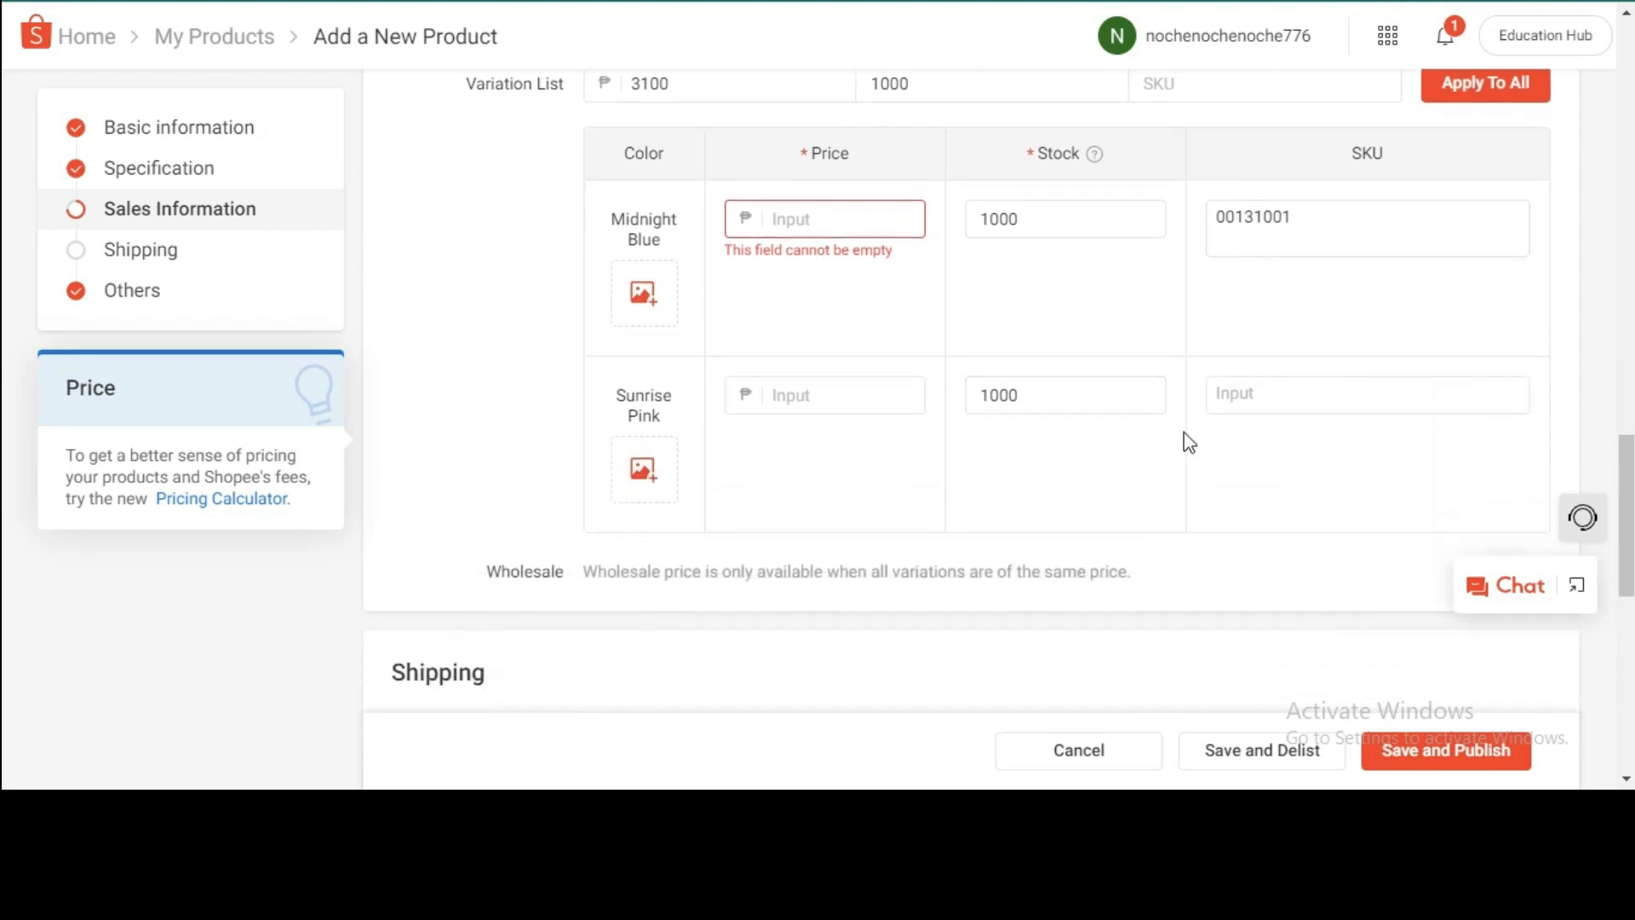
click(1275, 390)
text(00132001)
- Set the price of the Midnight Blue and Sunrise Pink options and the Variation List's bulk price to 3000
click(837, 392)
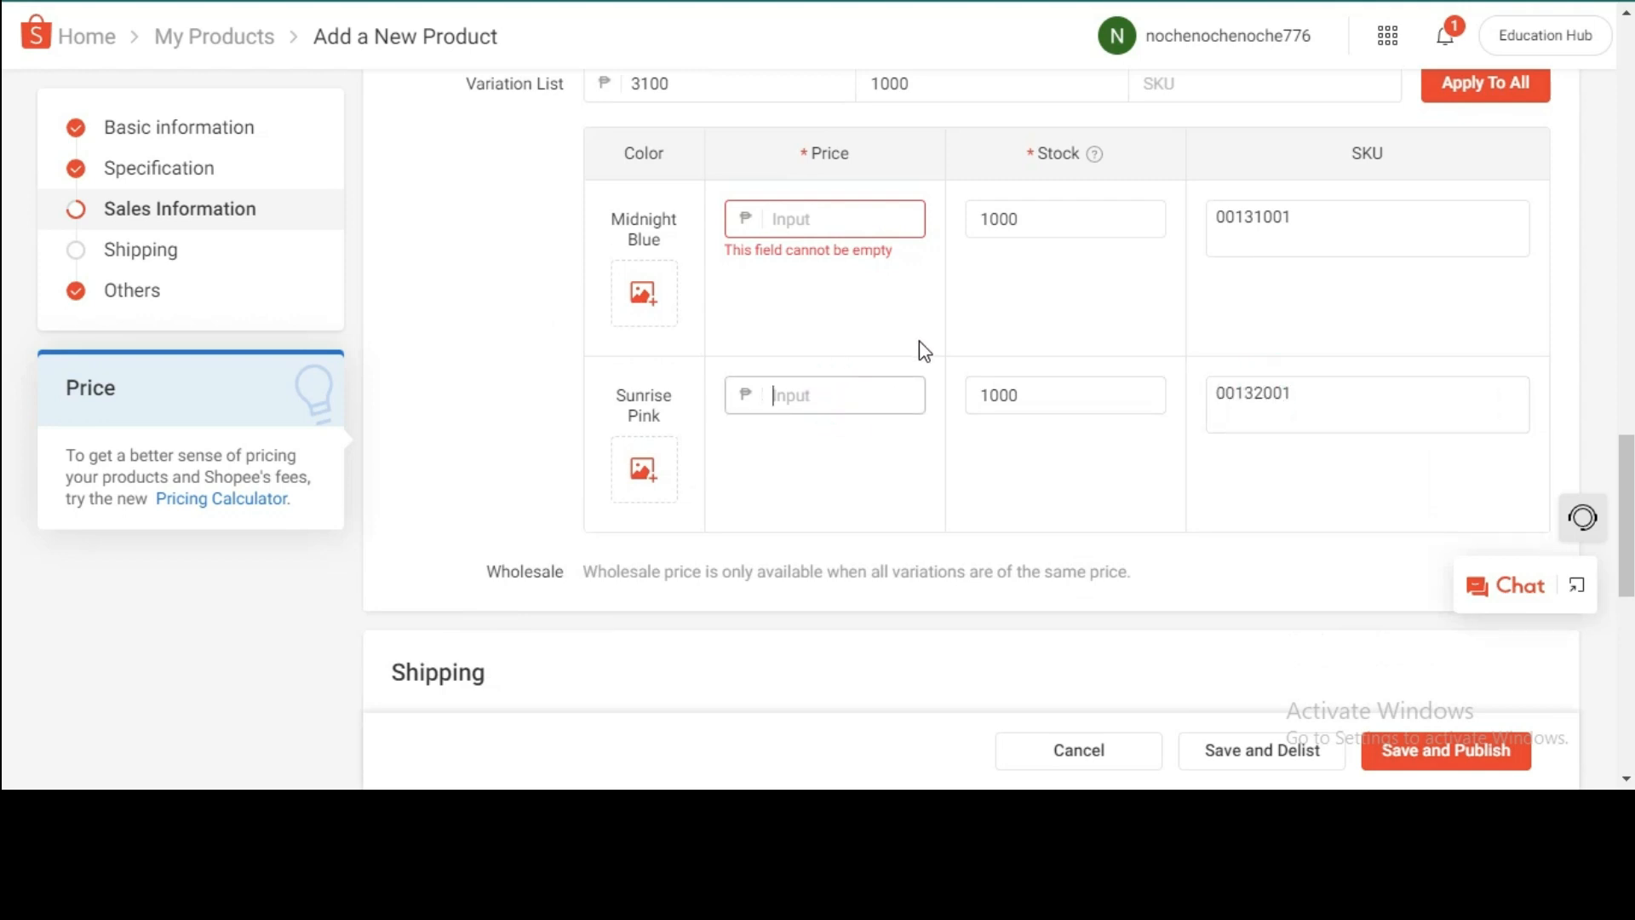
scroll(920, 349, up, 1)
click(842, 333)
text(3000)
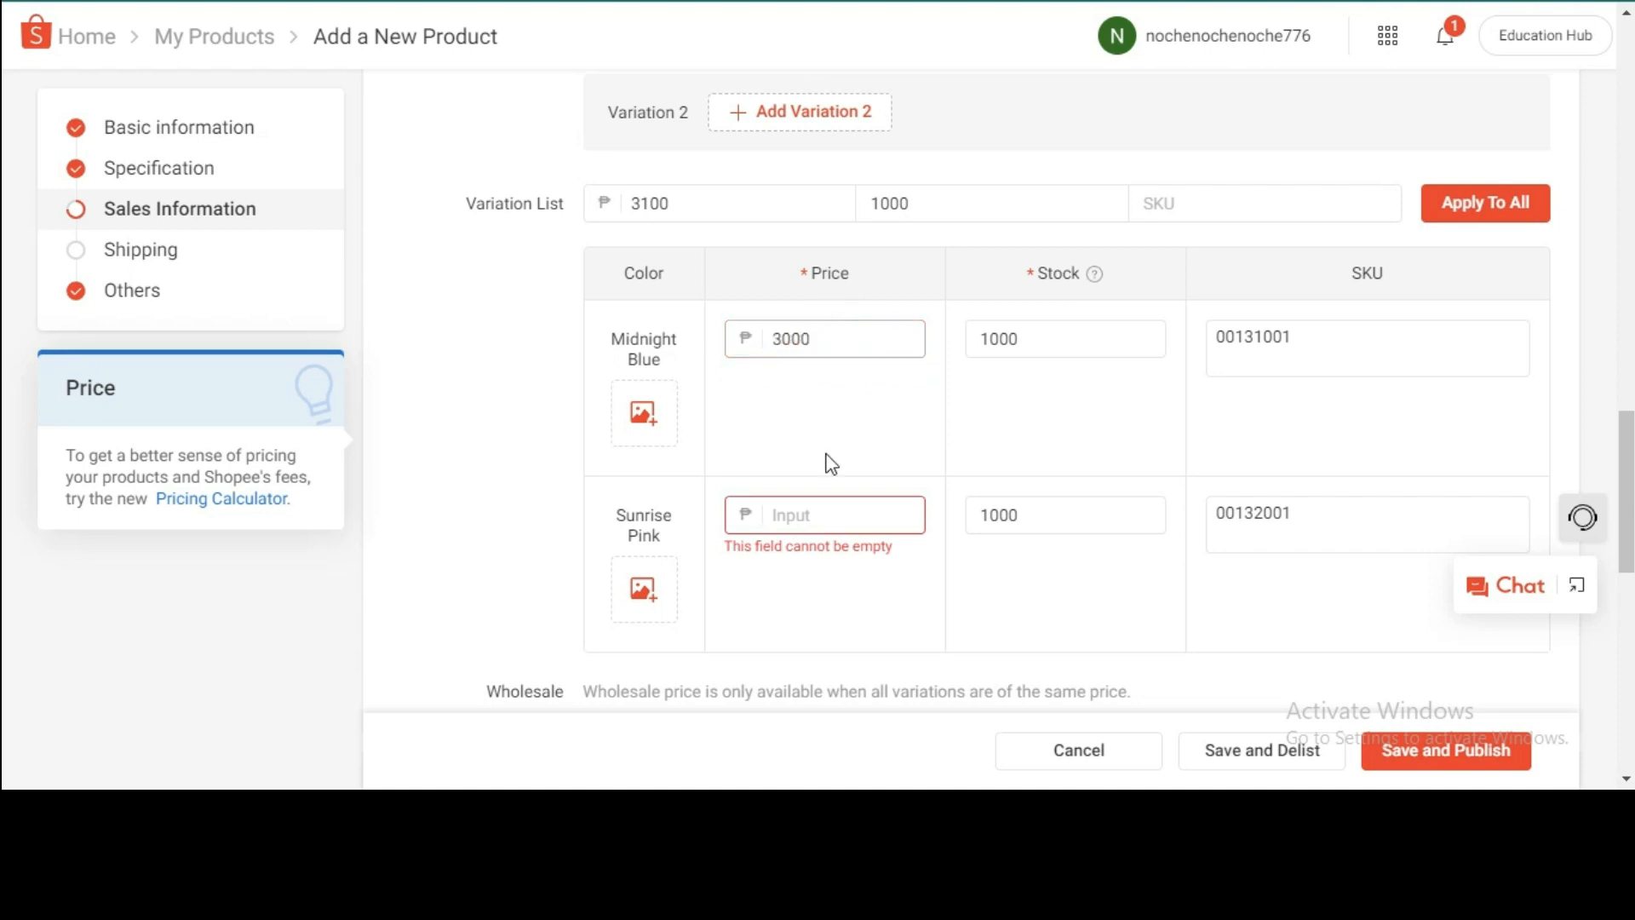
click(831, 502)
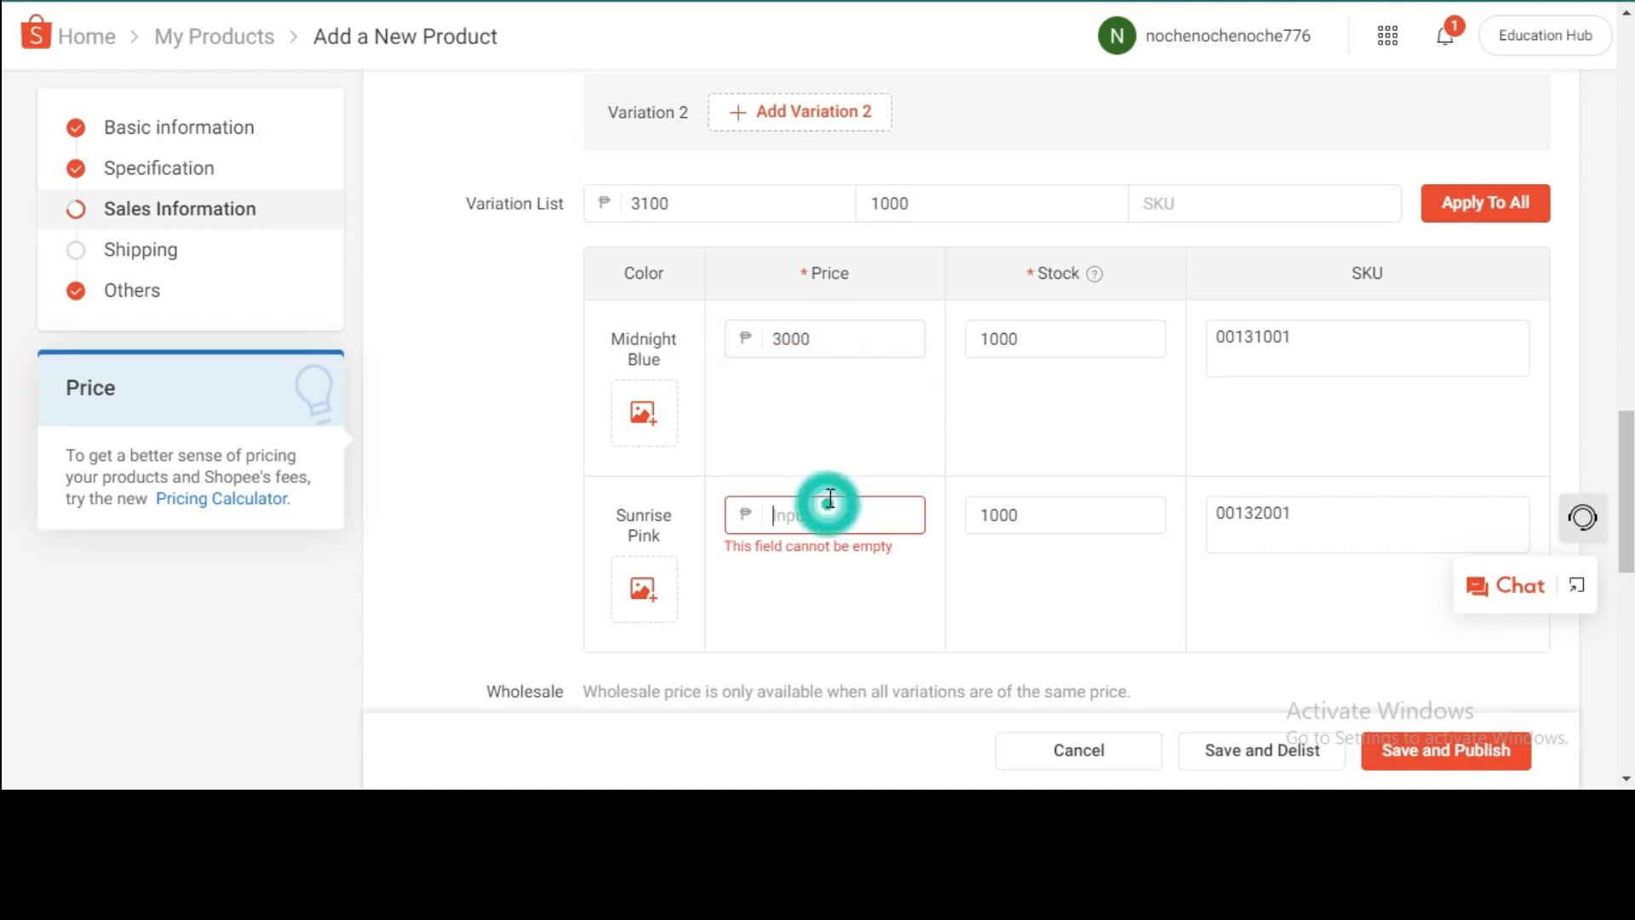
text(3000)
click(764, 419)
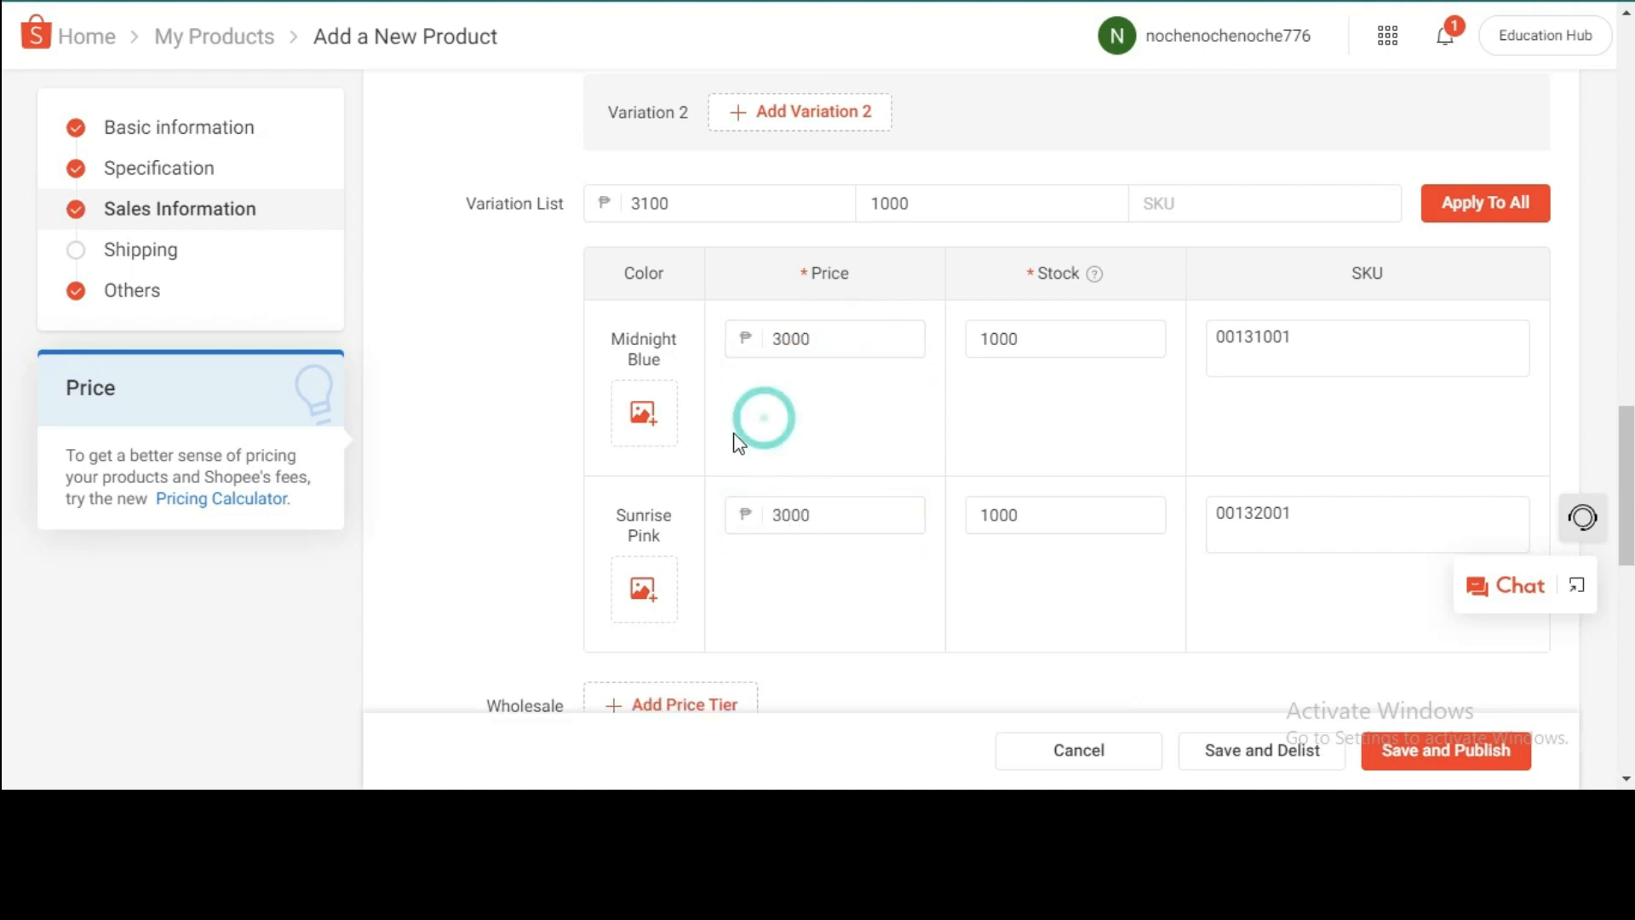
click(650, 202)
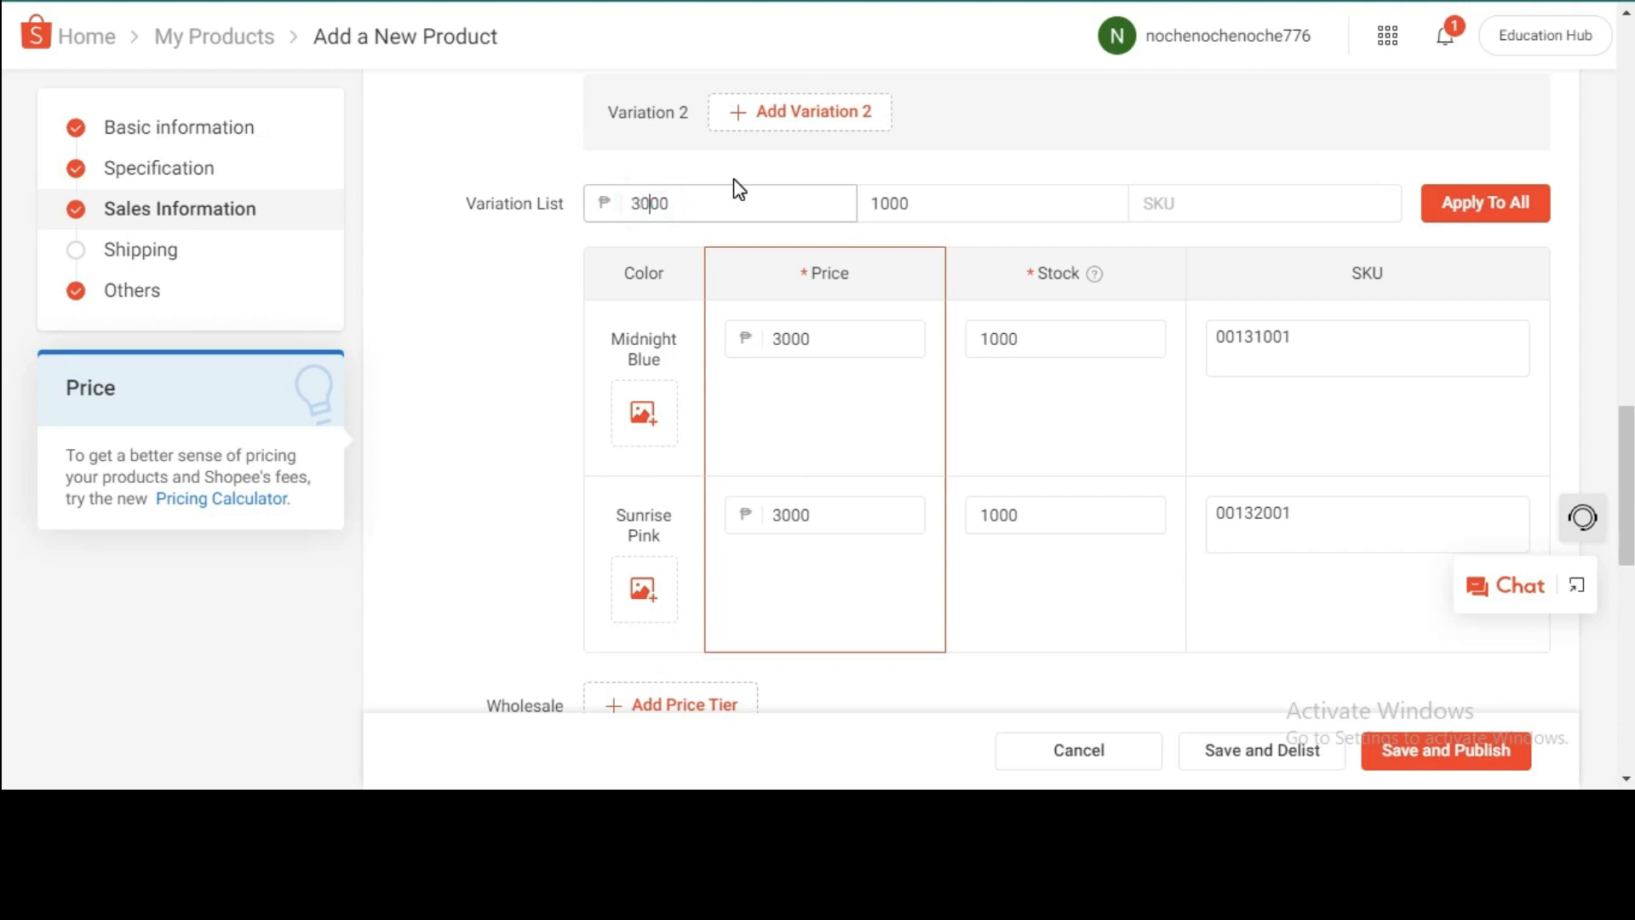
click(537, 385)
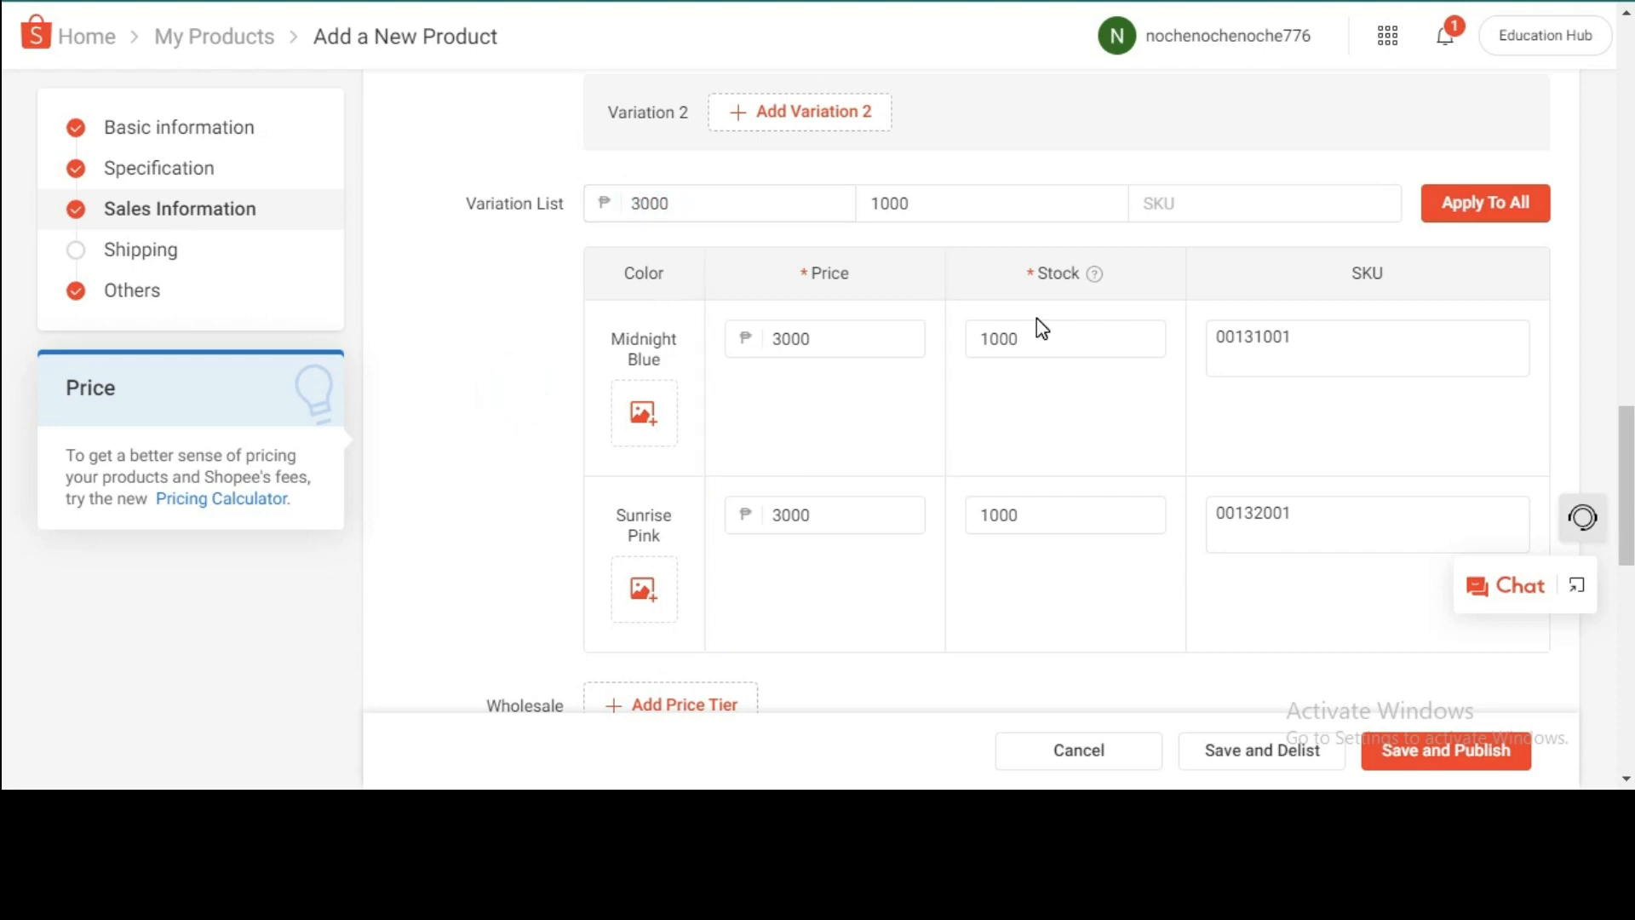
- Try adding a wholesale price tier with a minimum quantity of 1, and delete the tier
scroll(1029, 341, down, 1)
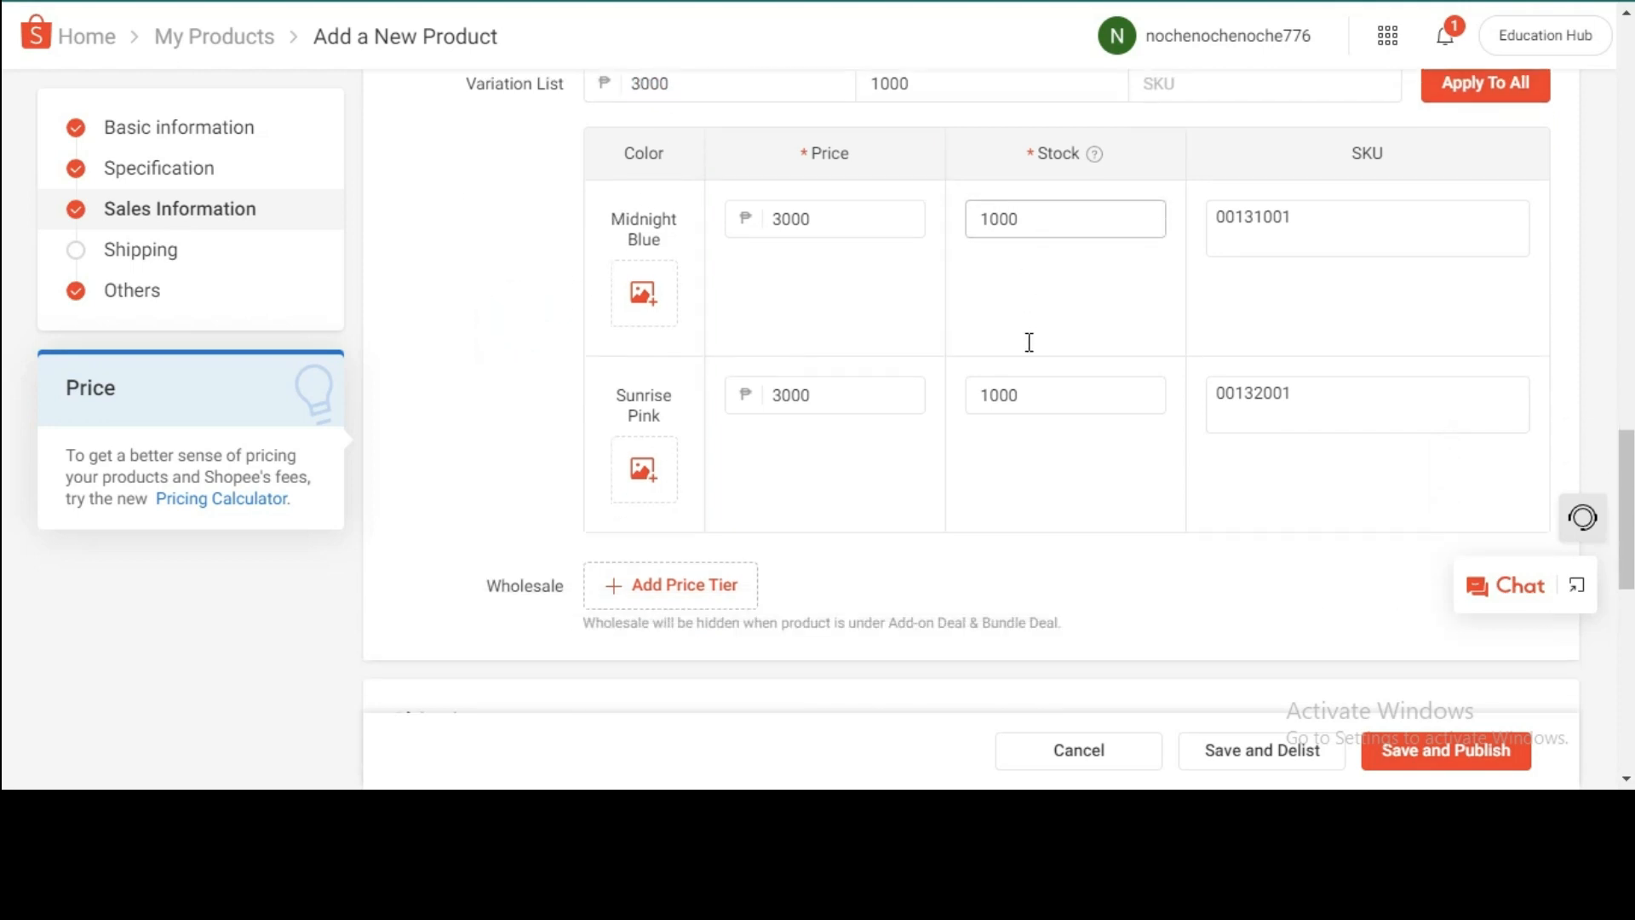
click(686, 590)
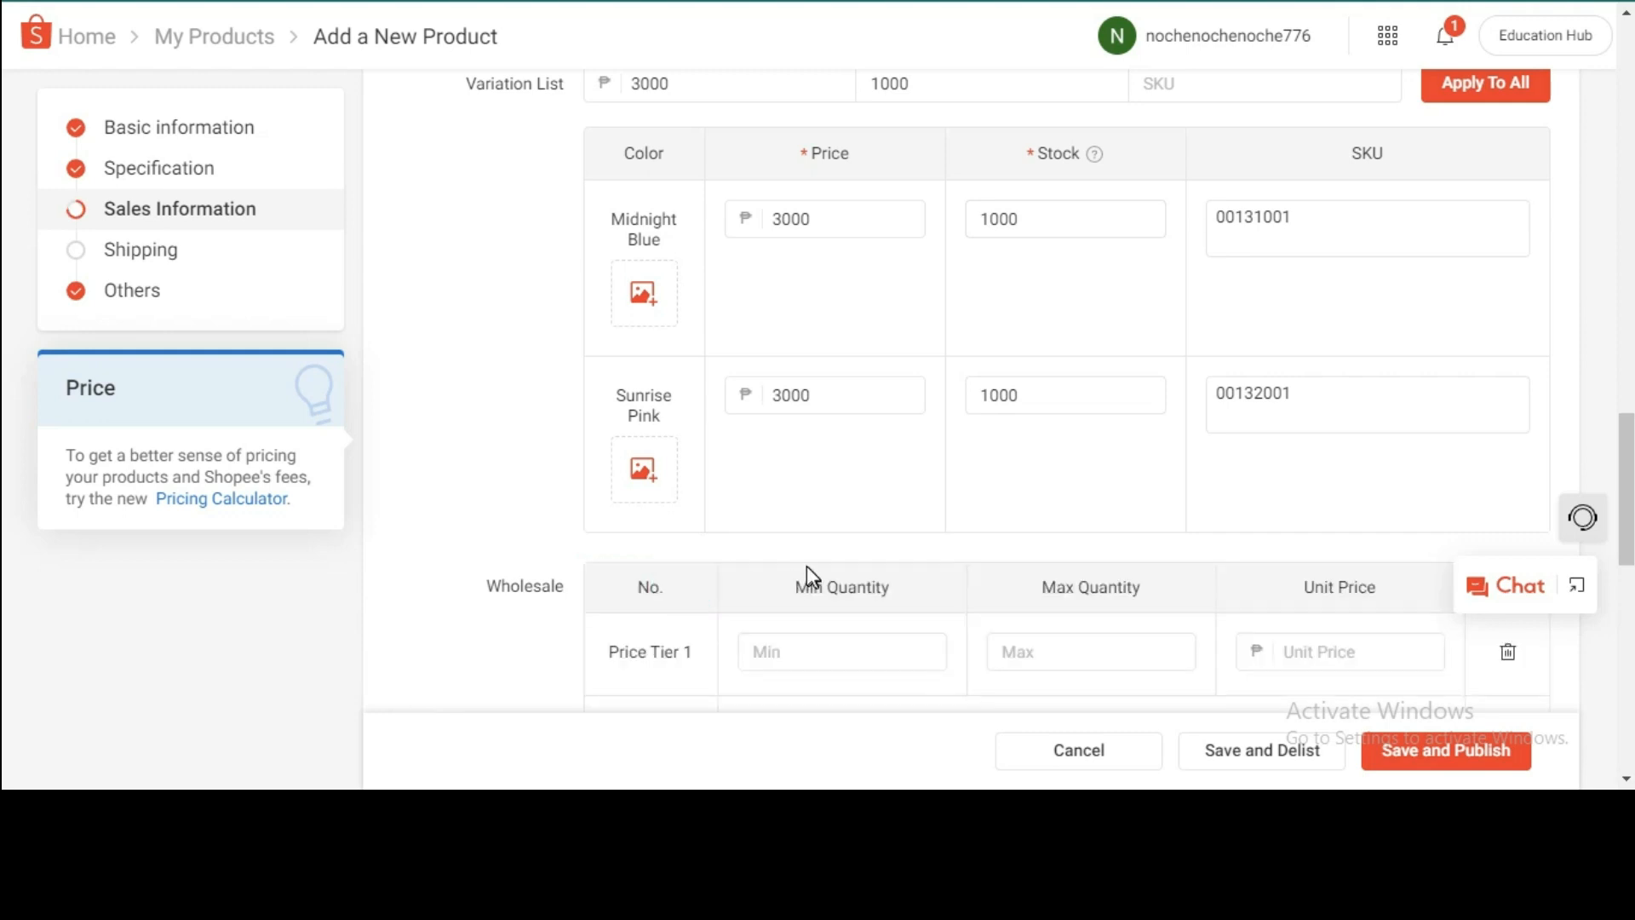
scroll(1137, 585, down, 1)
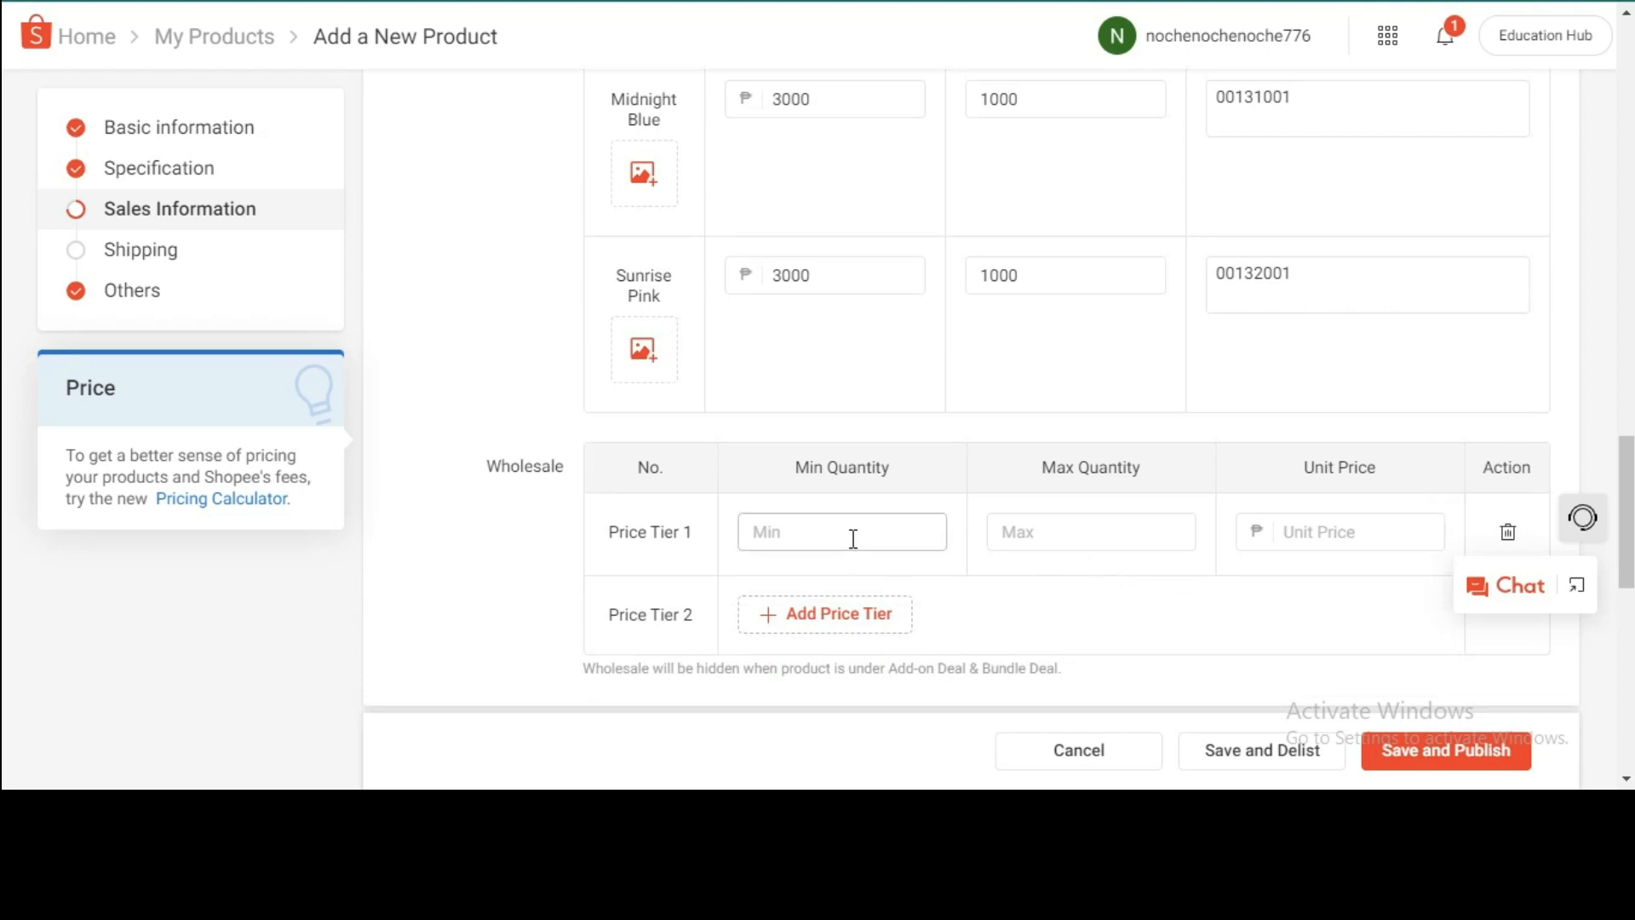
text(1)
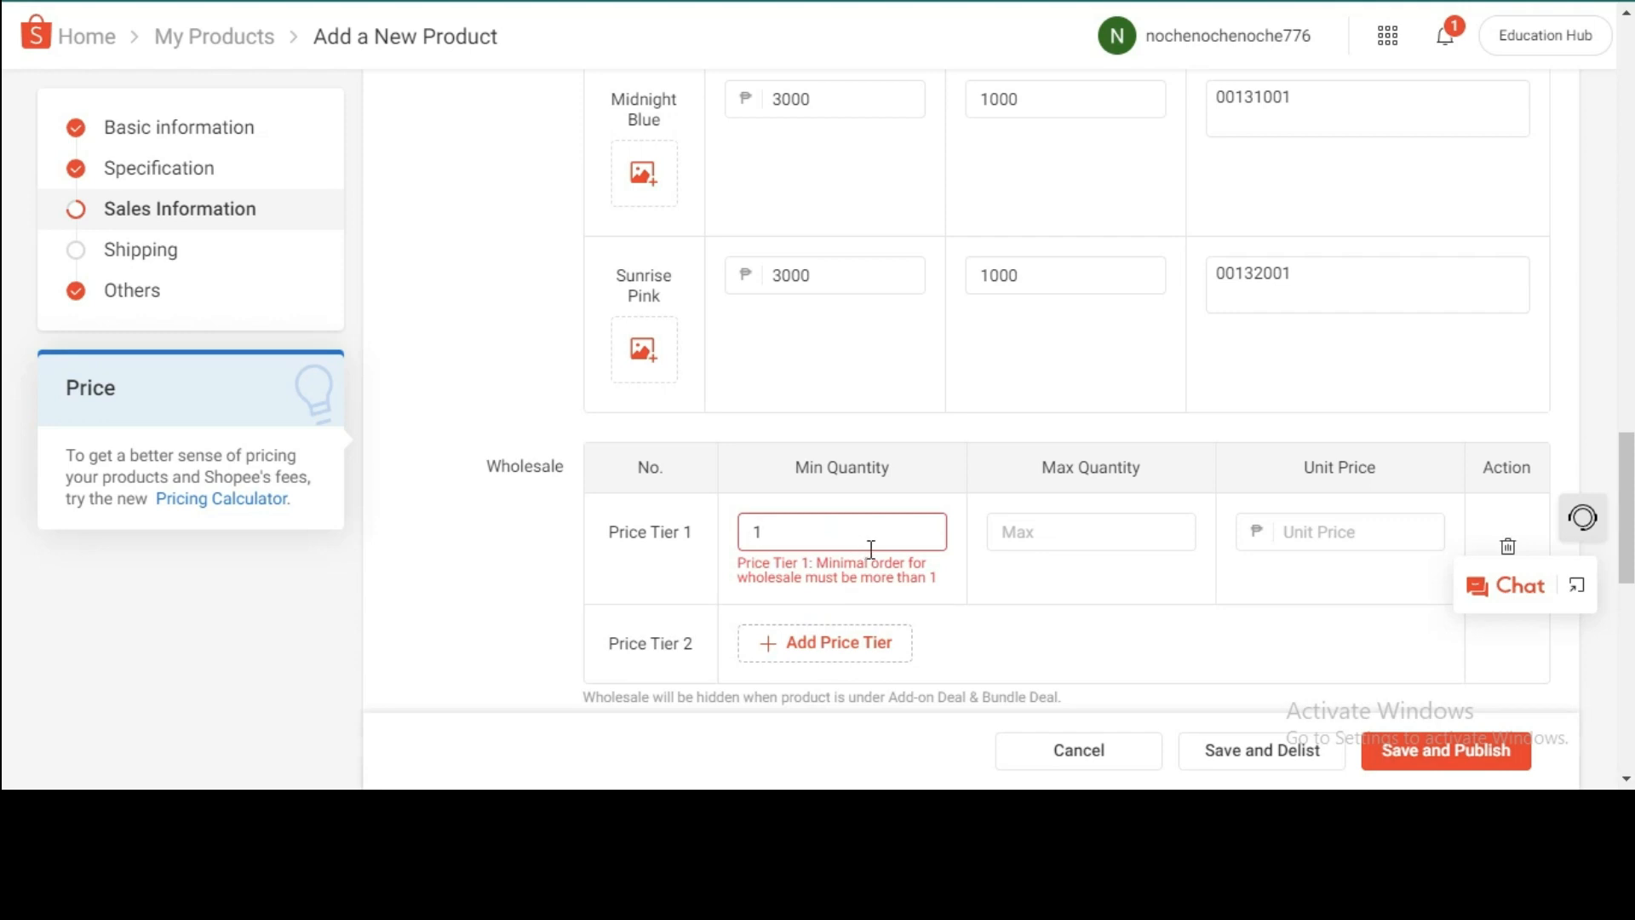
key(BackSpace)
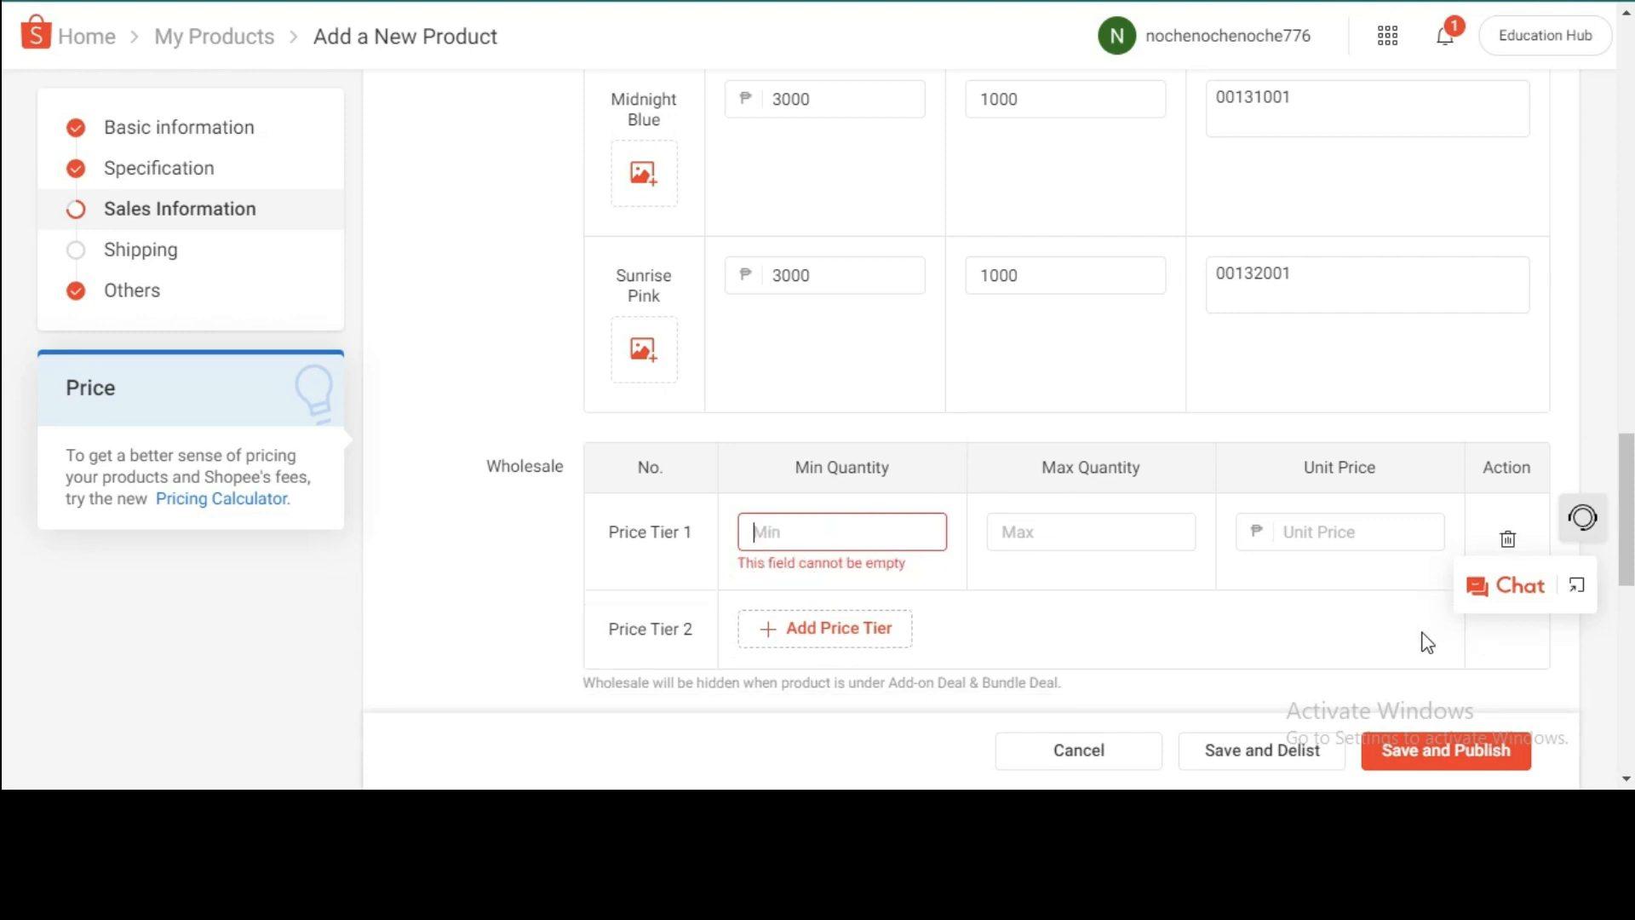
click(514, 588)
click(1513, 544)
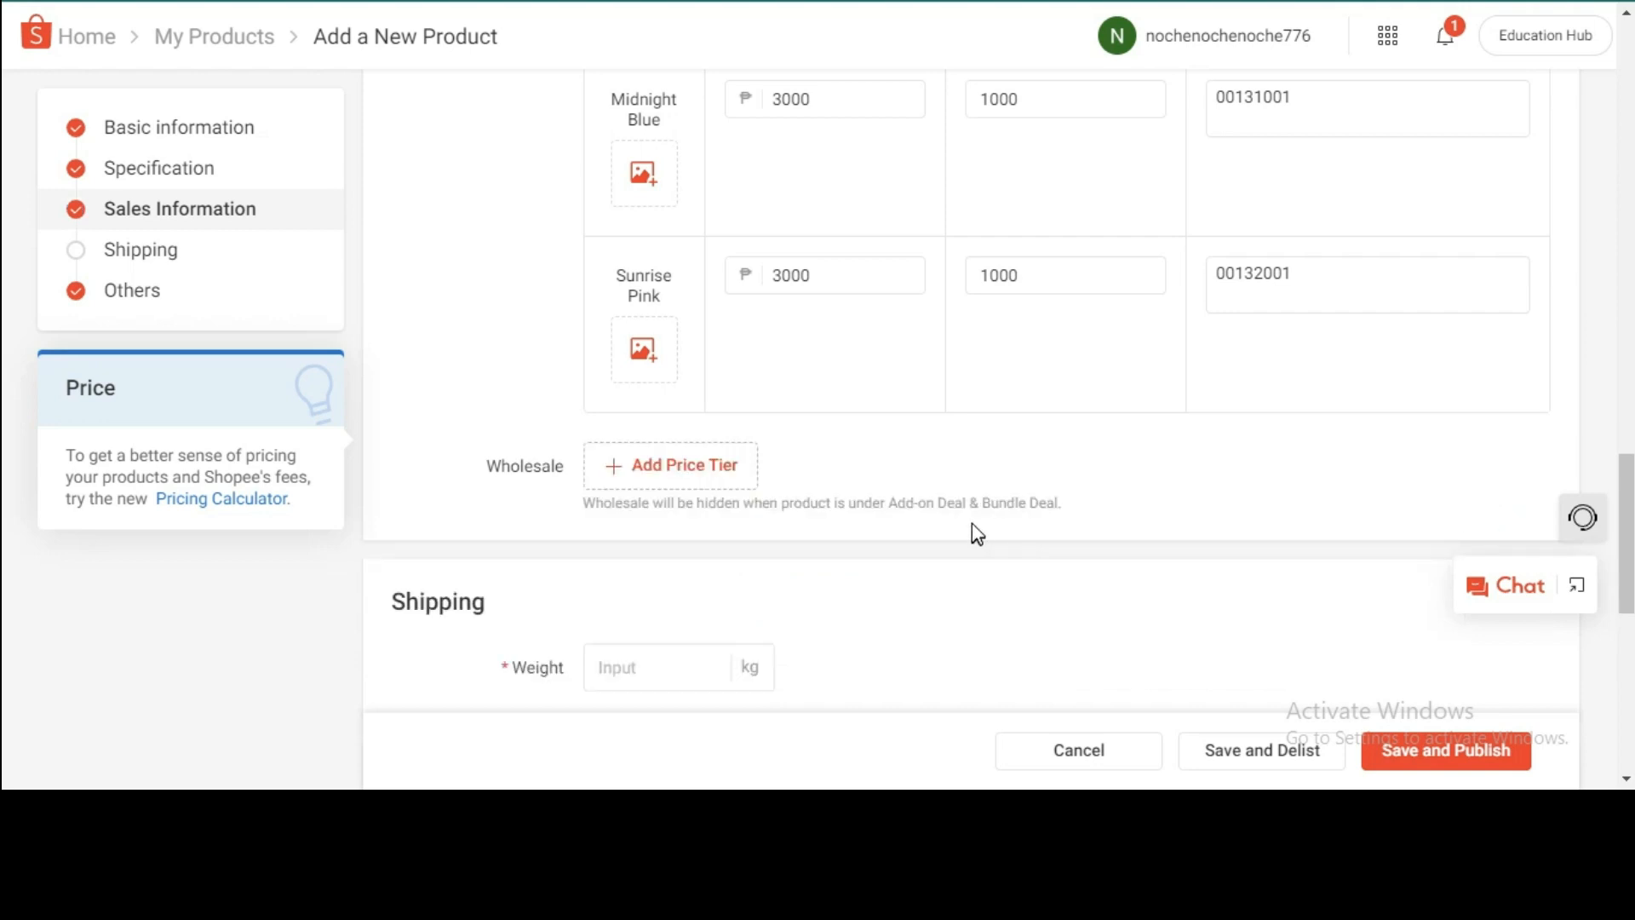
- Try adding a wholesale price tier for quantities from 2 to 3, and remove it again
click(712, 467)
click(797, 532)
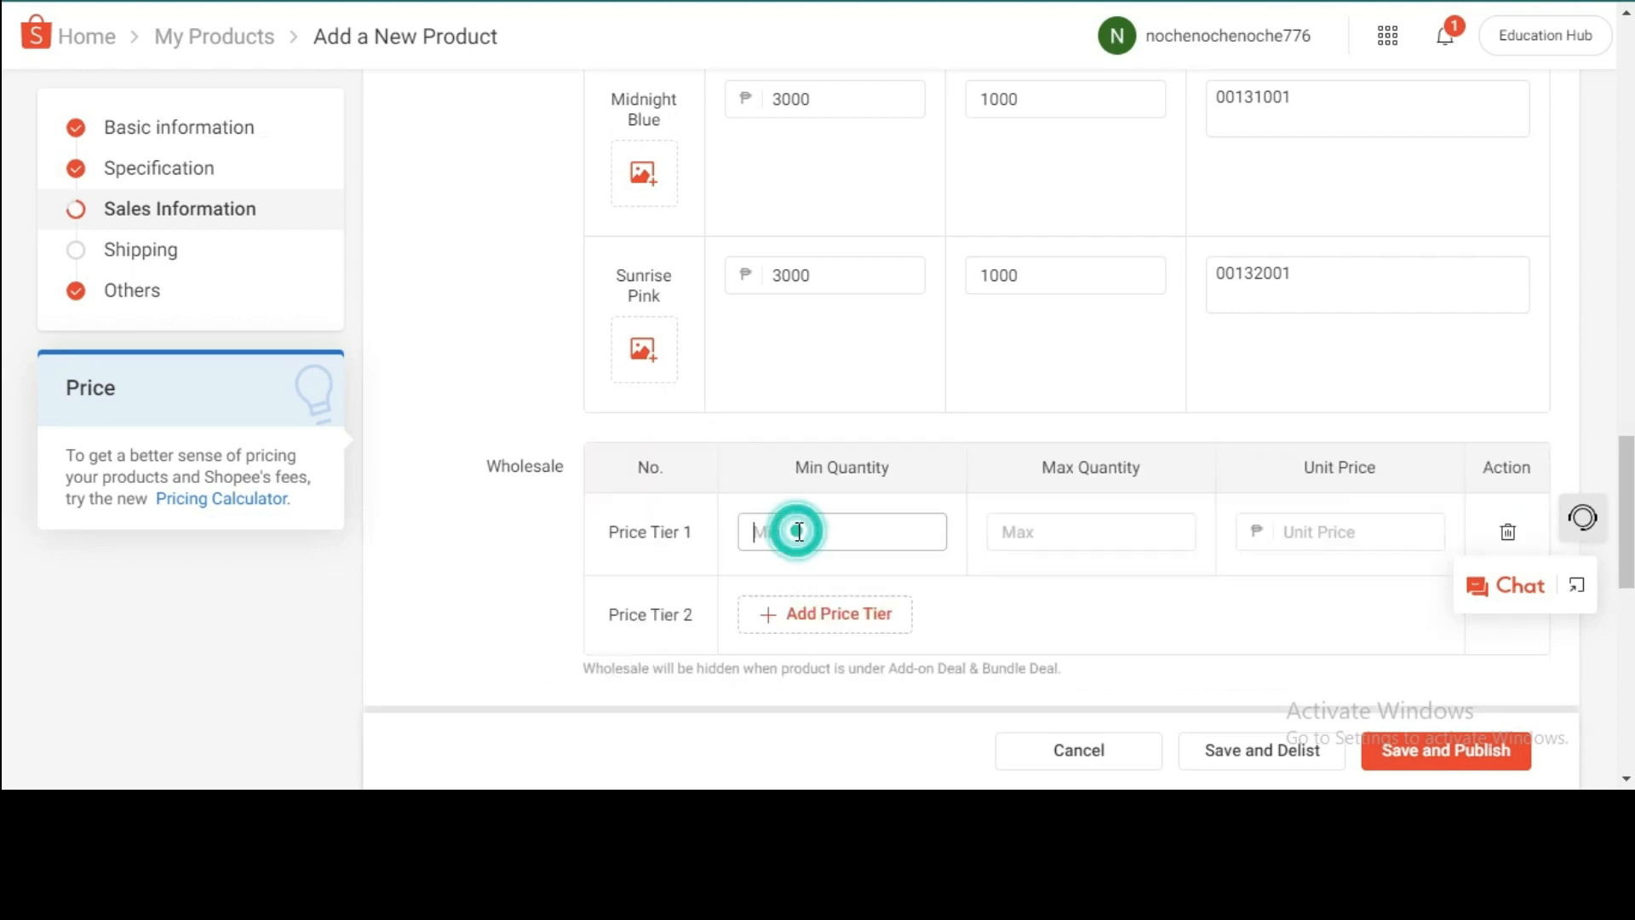
text(2)
click(1068, 538)
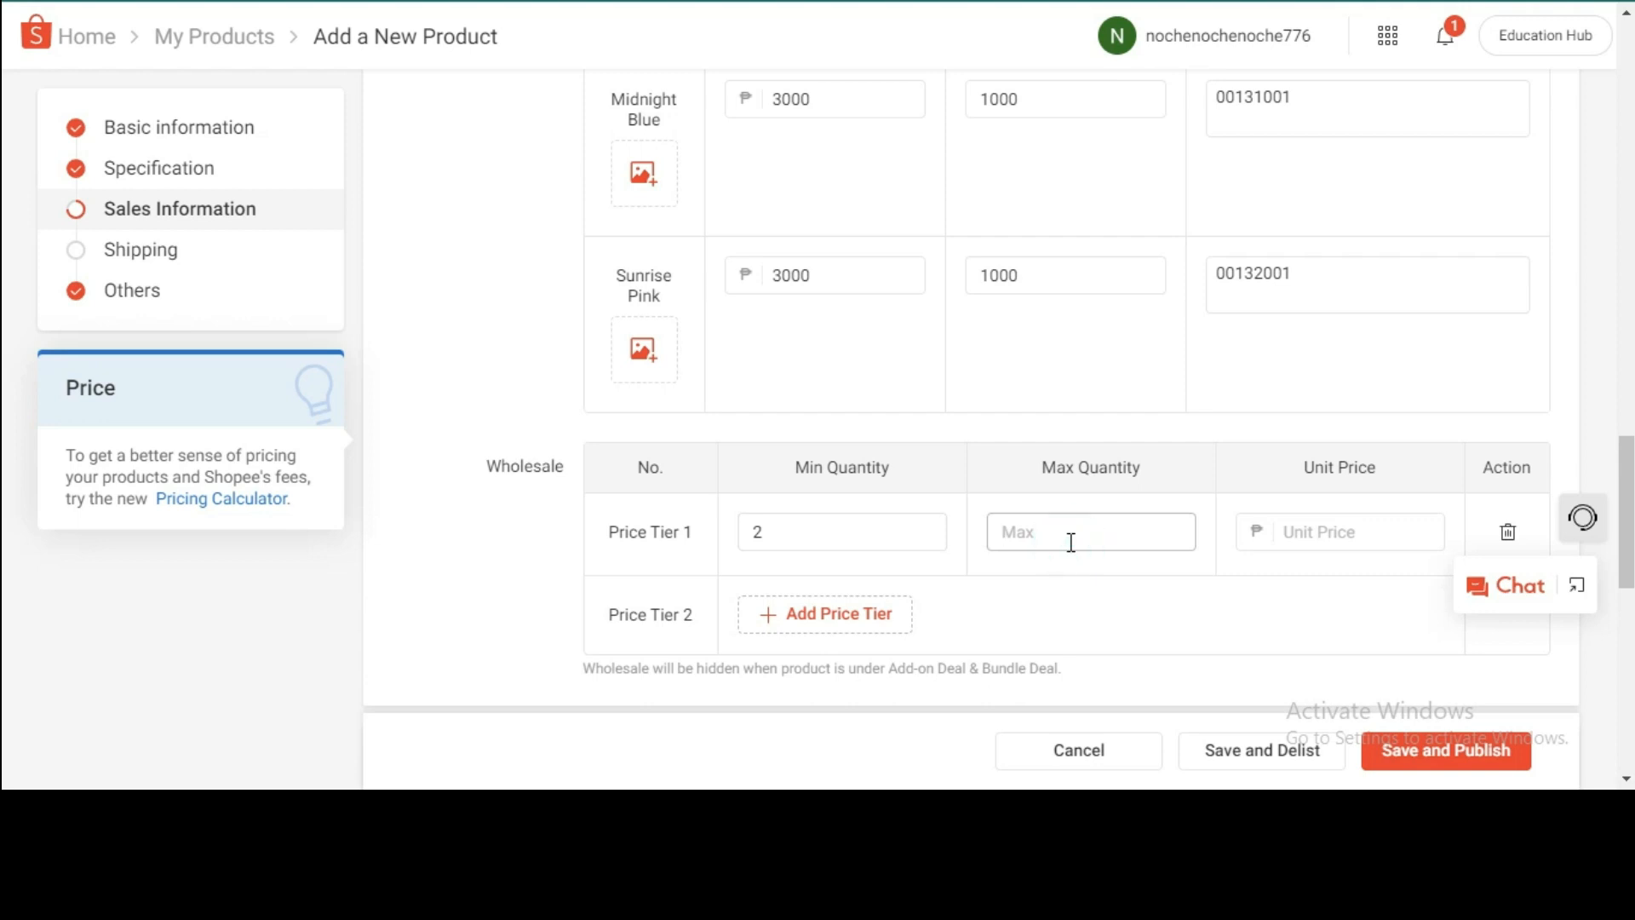
text(3)
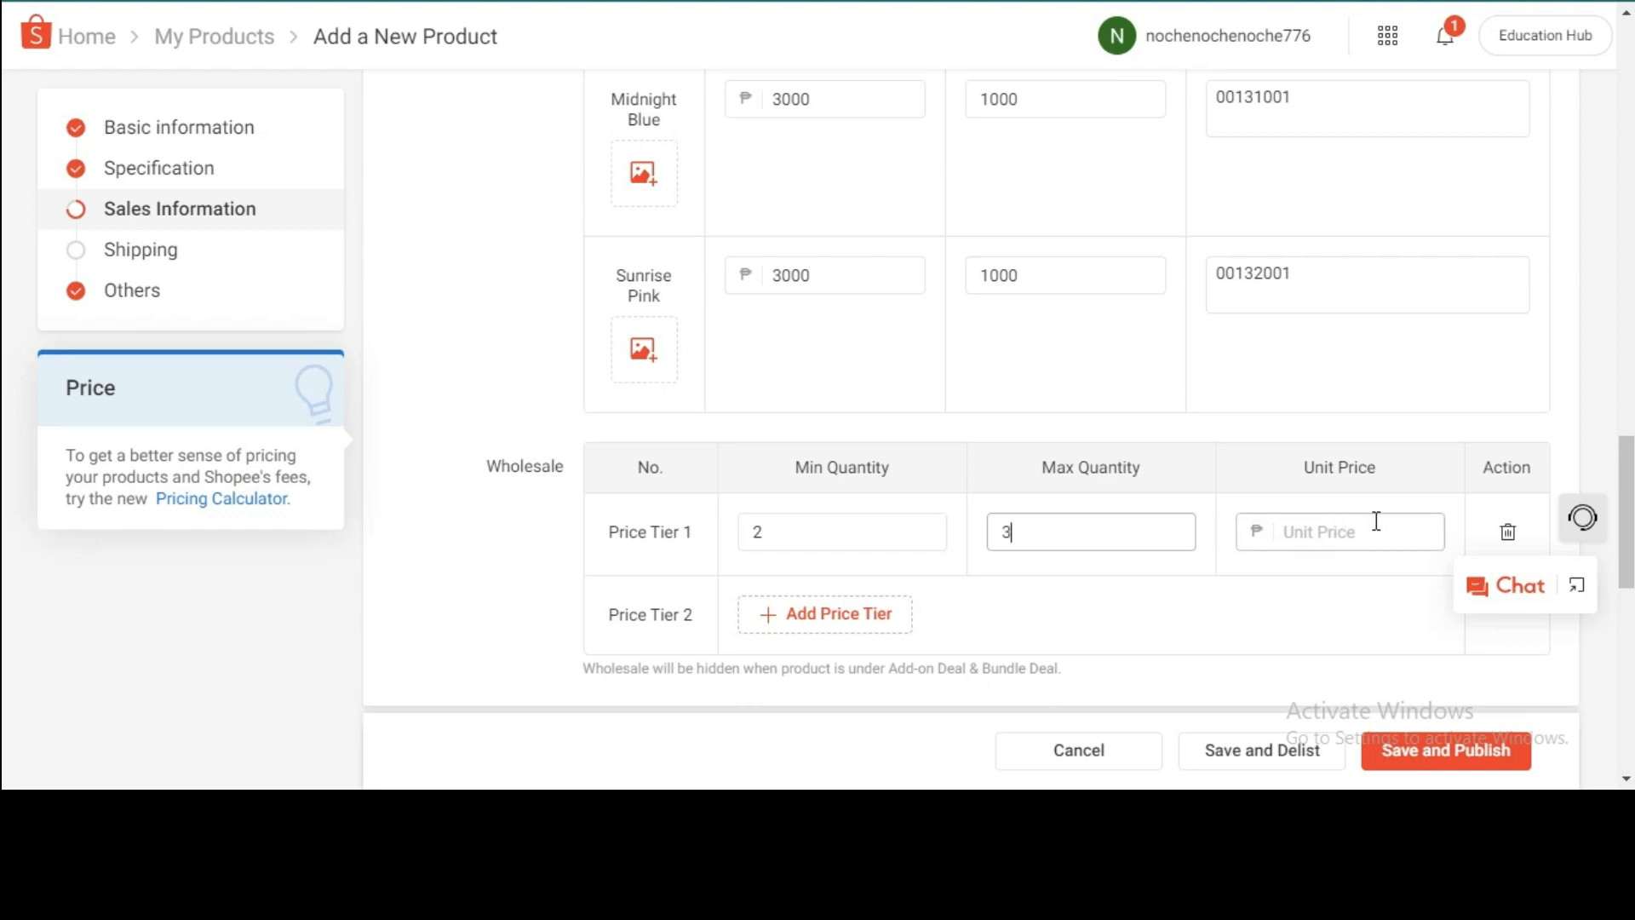
click(1508, 532)
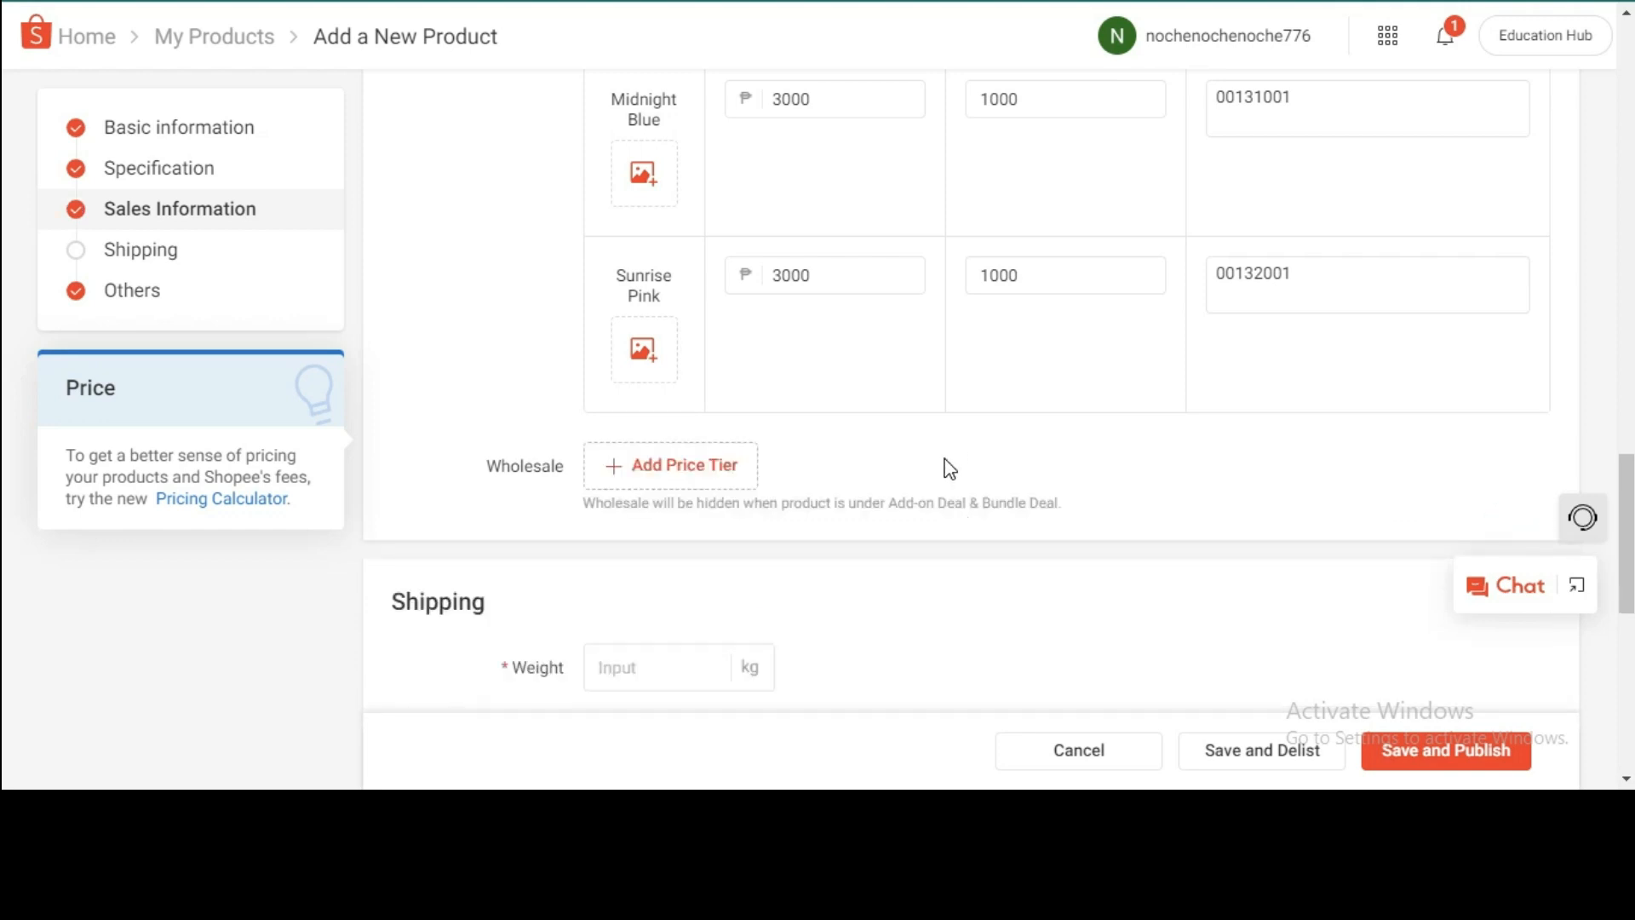
- Review the product's variation options, prices, stock and SKUs along with the shipping fields that need filling out
scroll(946, 464, up, 3)
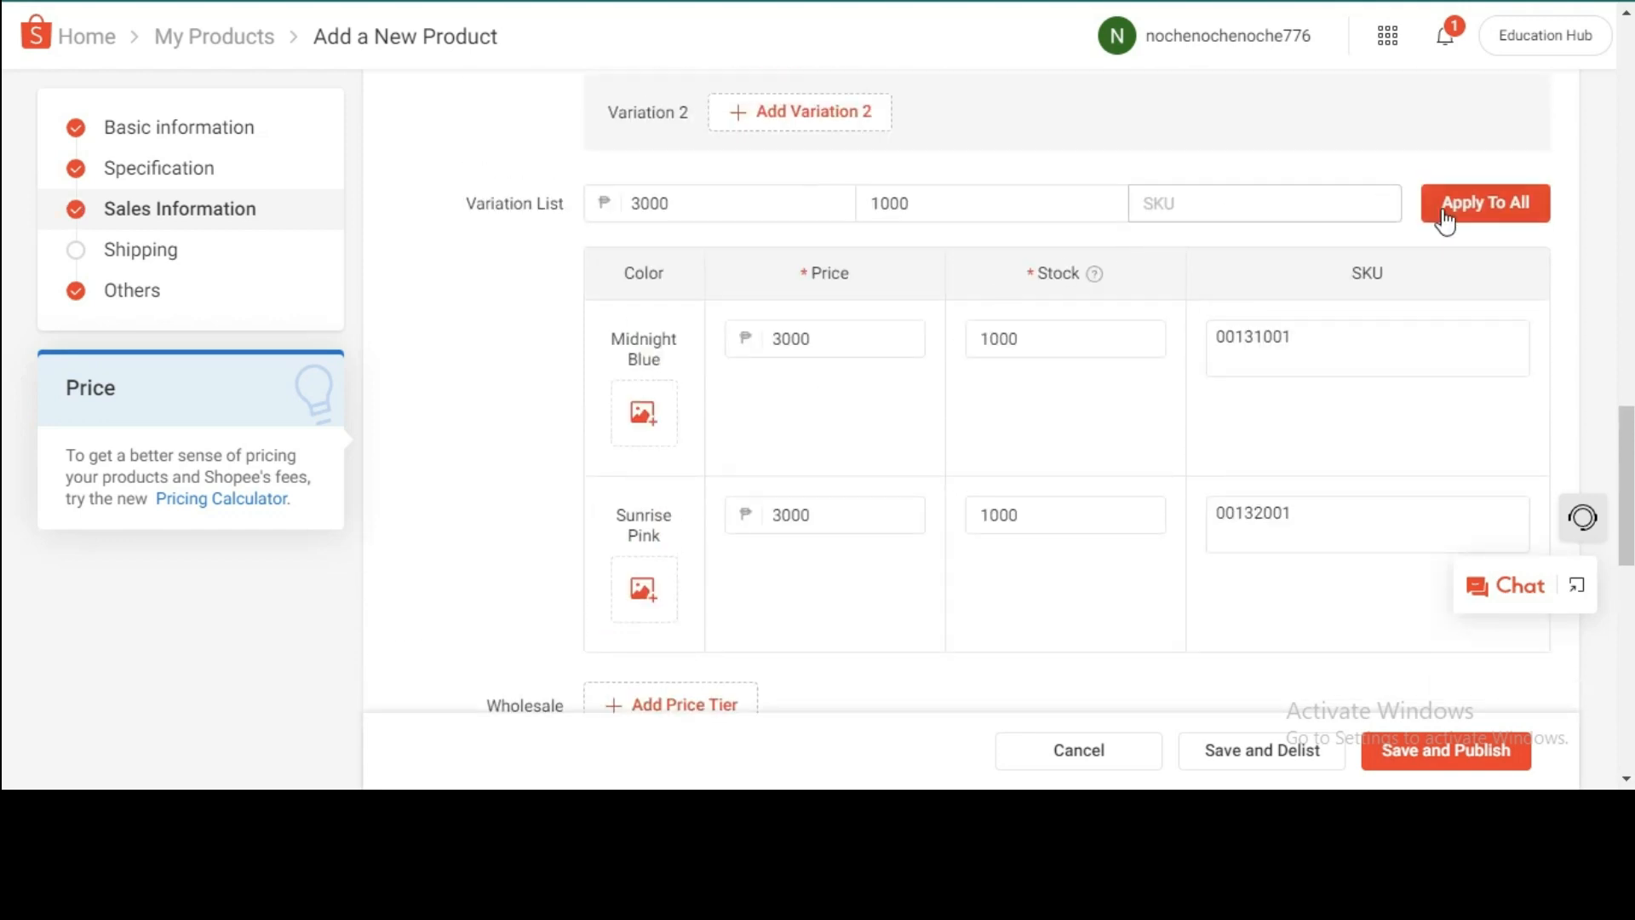
scroll(920, 285, down, 1)
scroll(916, 278, down, 6)
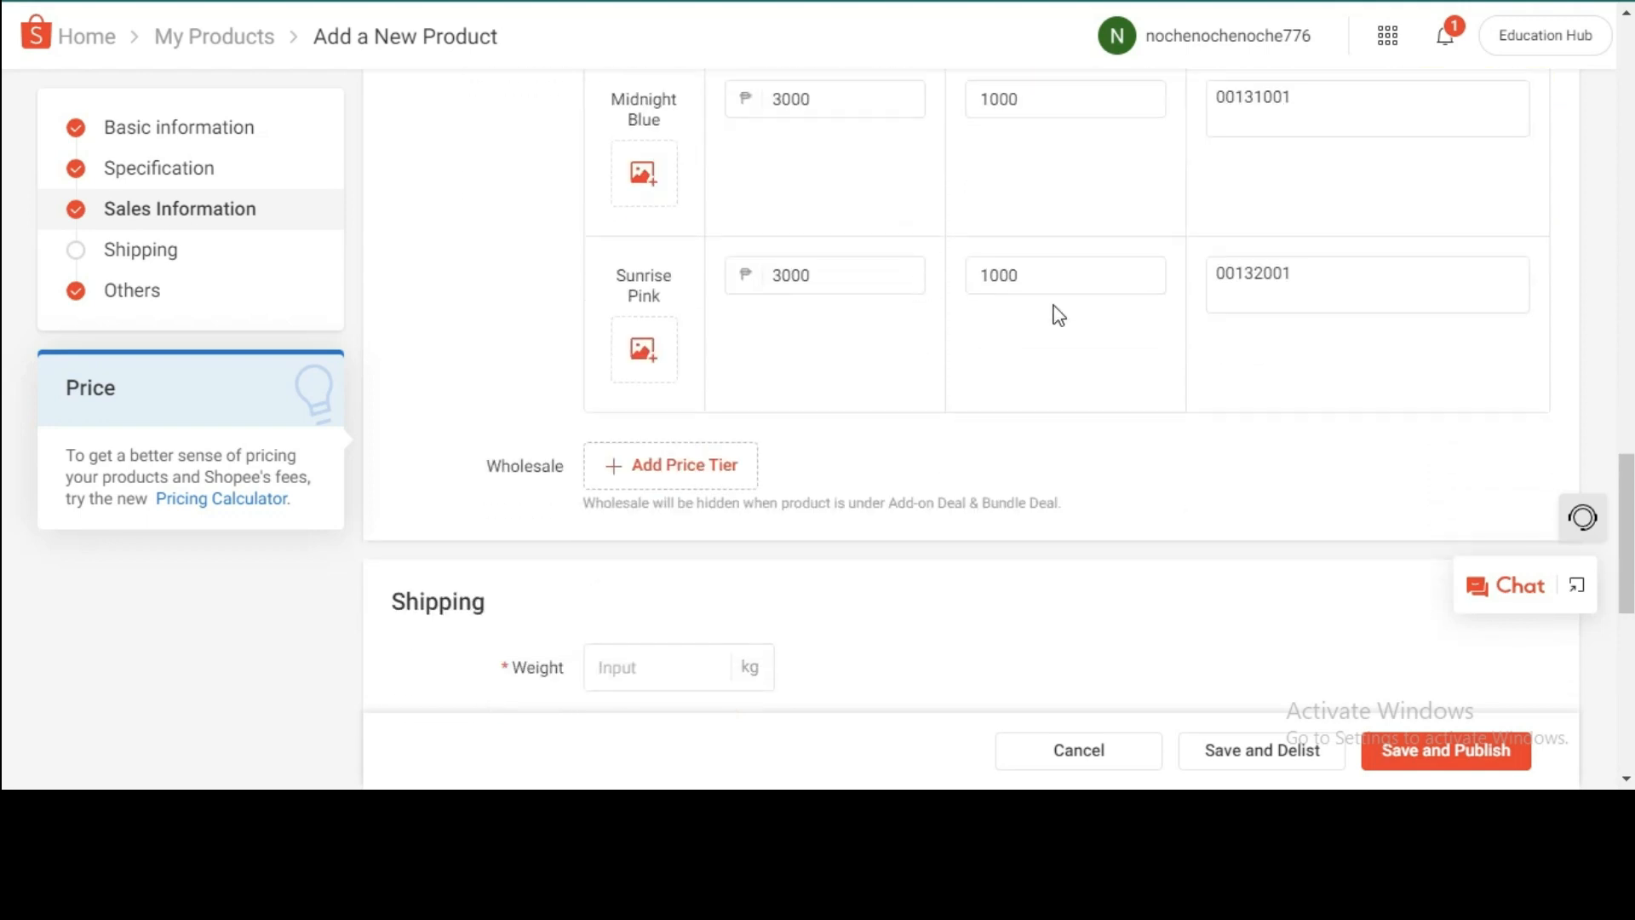
click(653, 307)
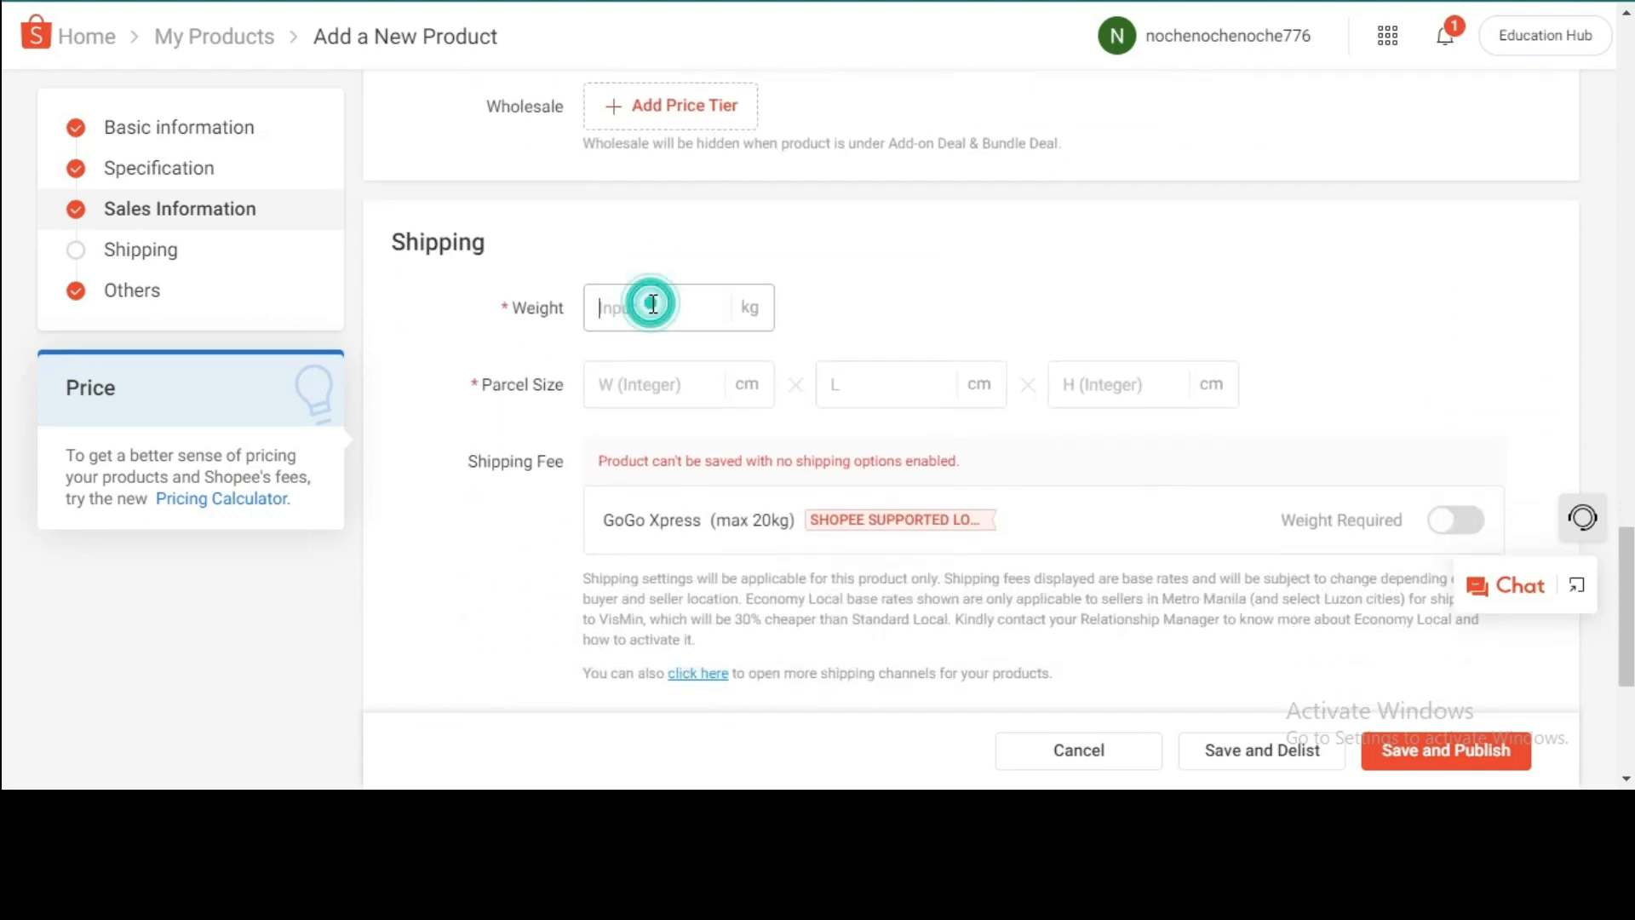
click(833, 393)
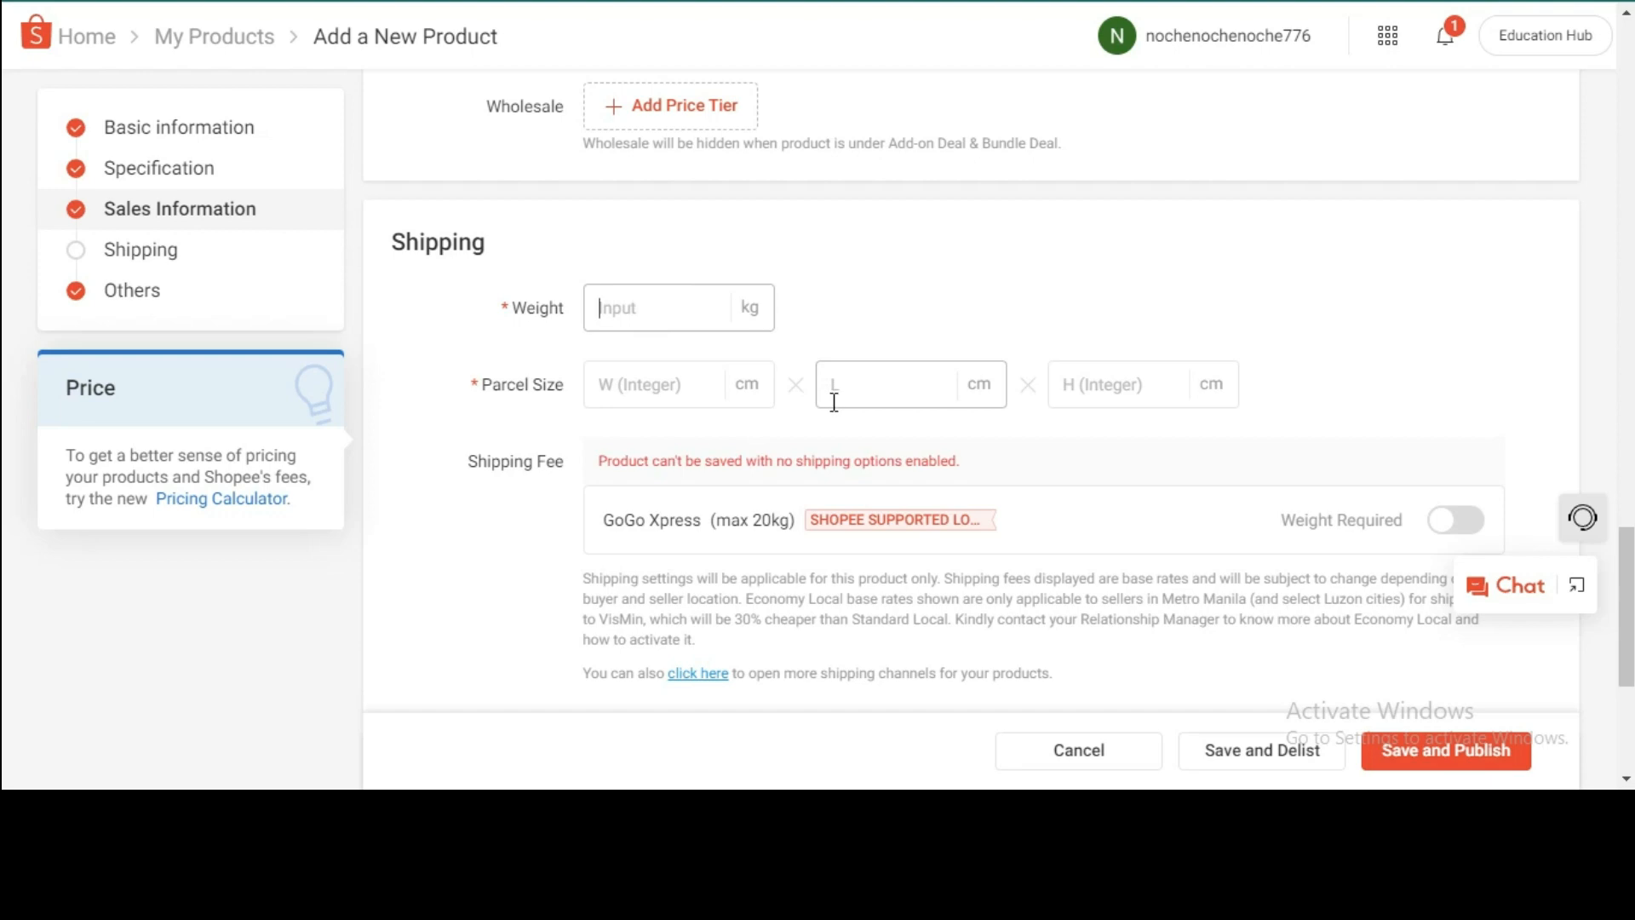
scroll(826, 307, up, 8)
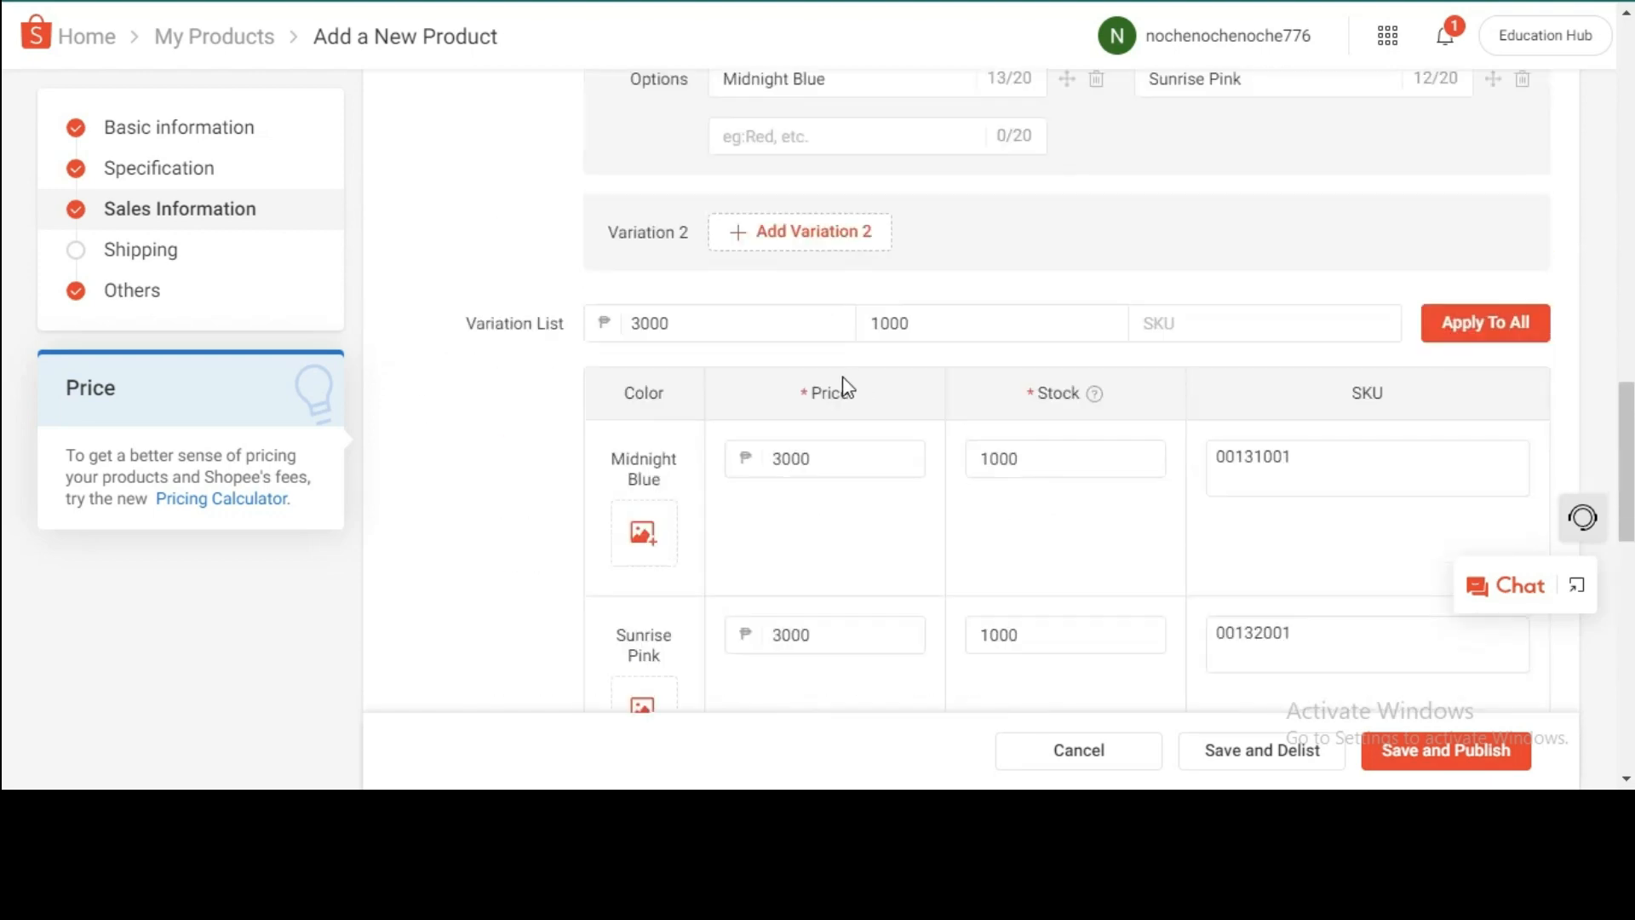
scroll(847, 387, up, 6)
scroll(869, 414, down, 5)
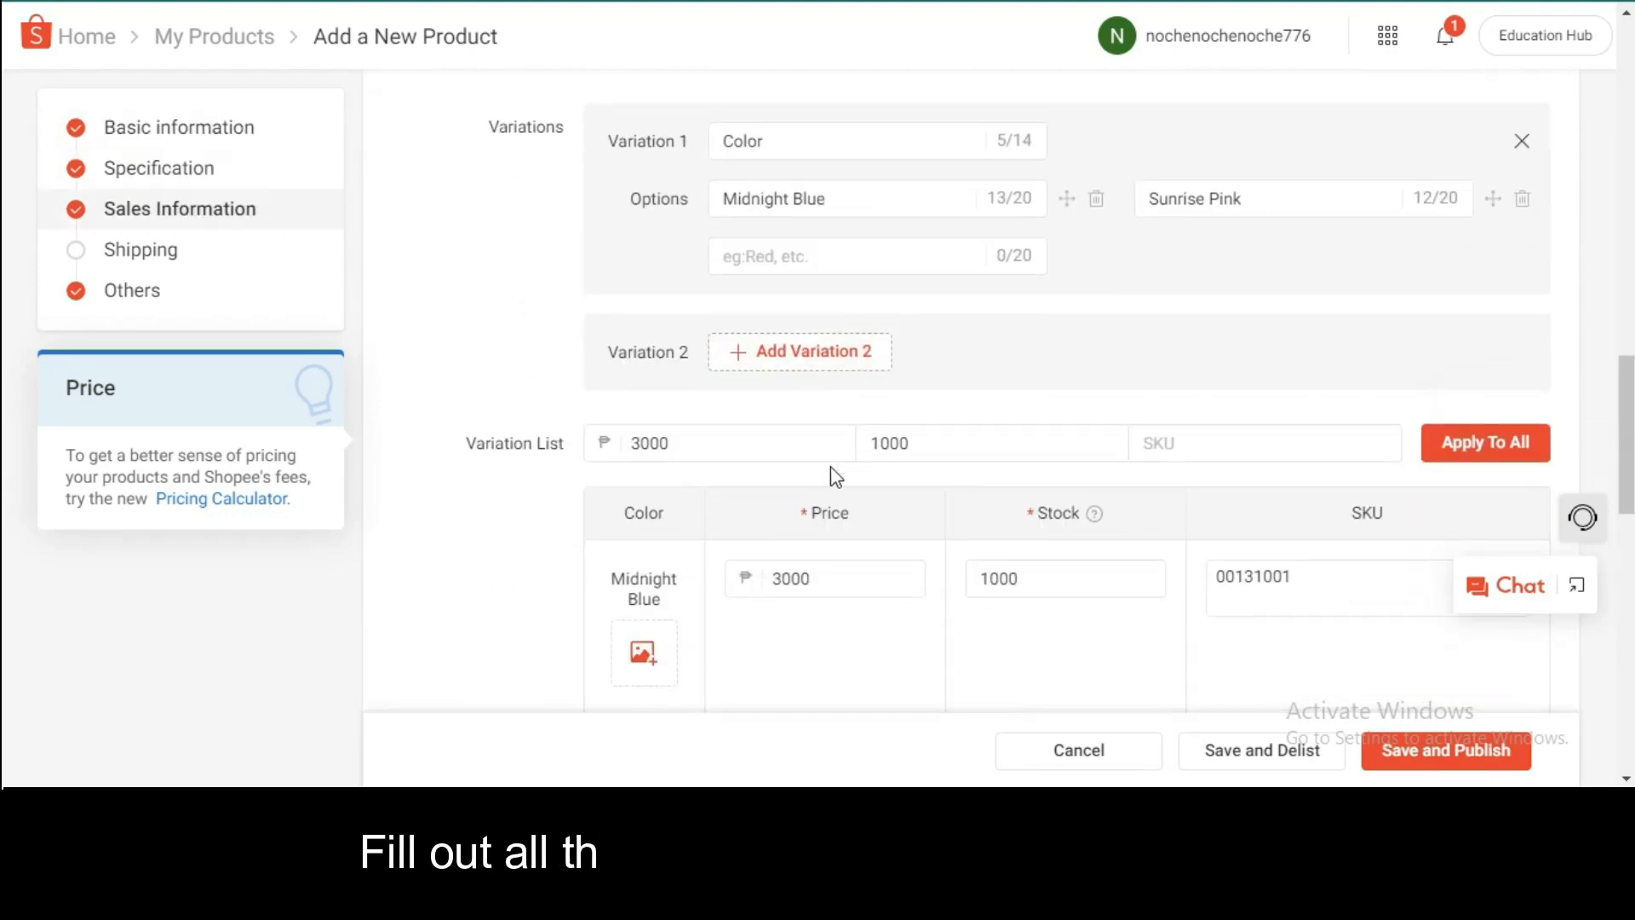
scroll(979, 435, down, 3)
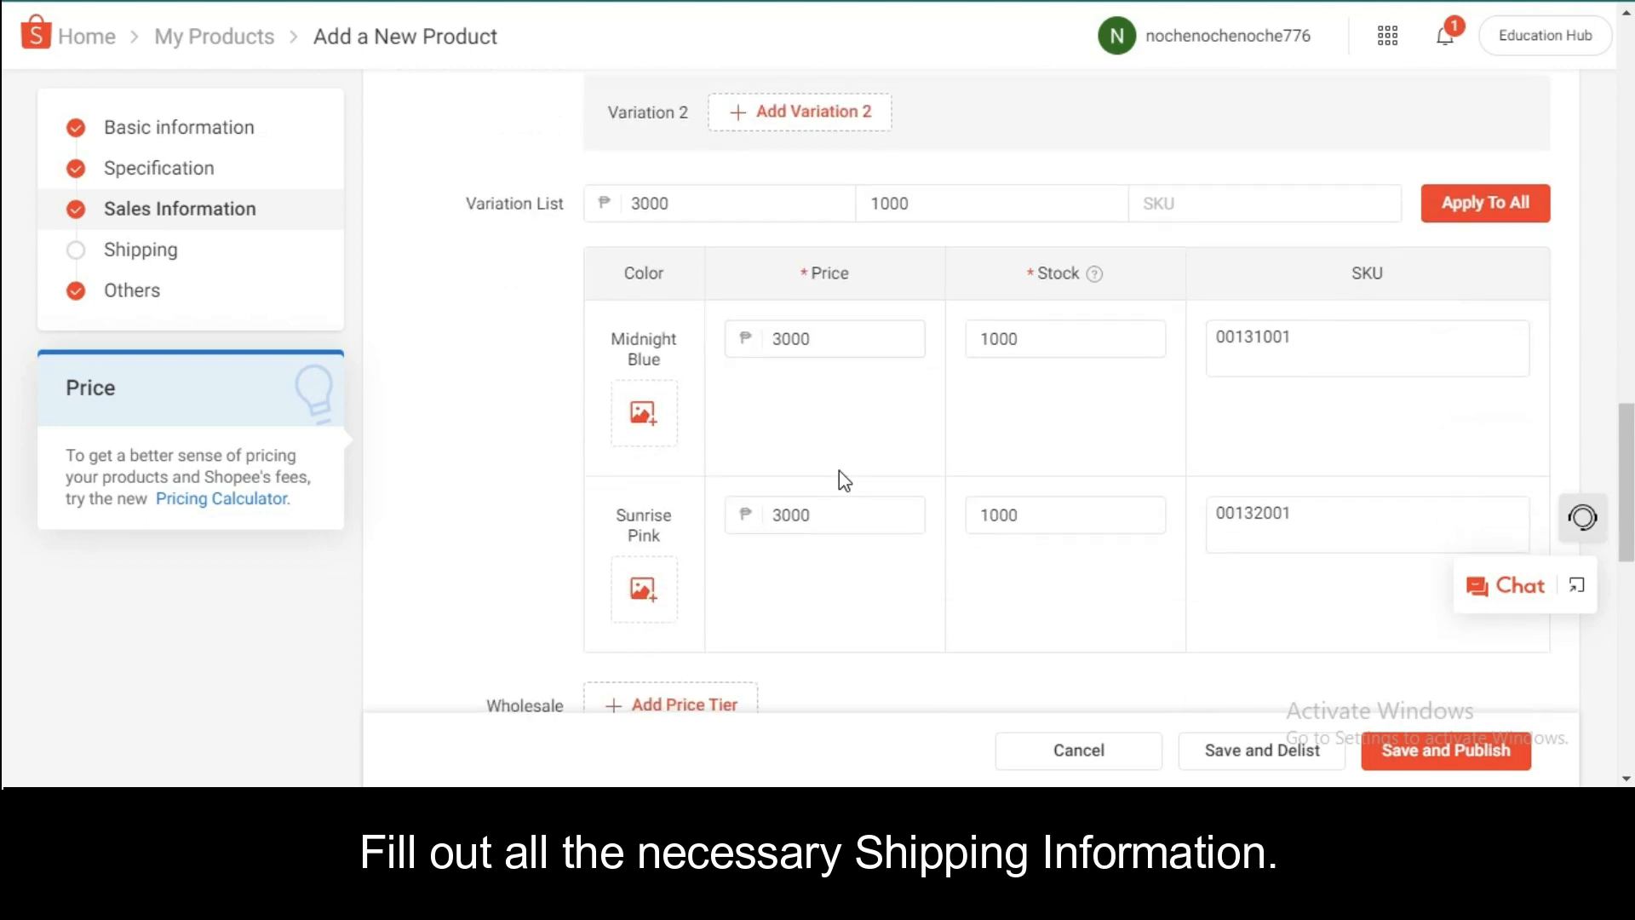
scroll(791, 407, down, 4)
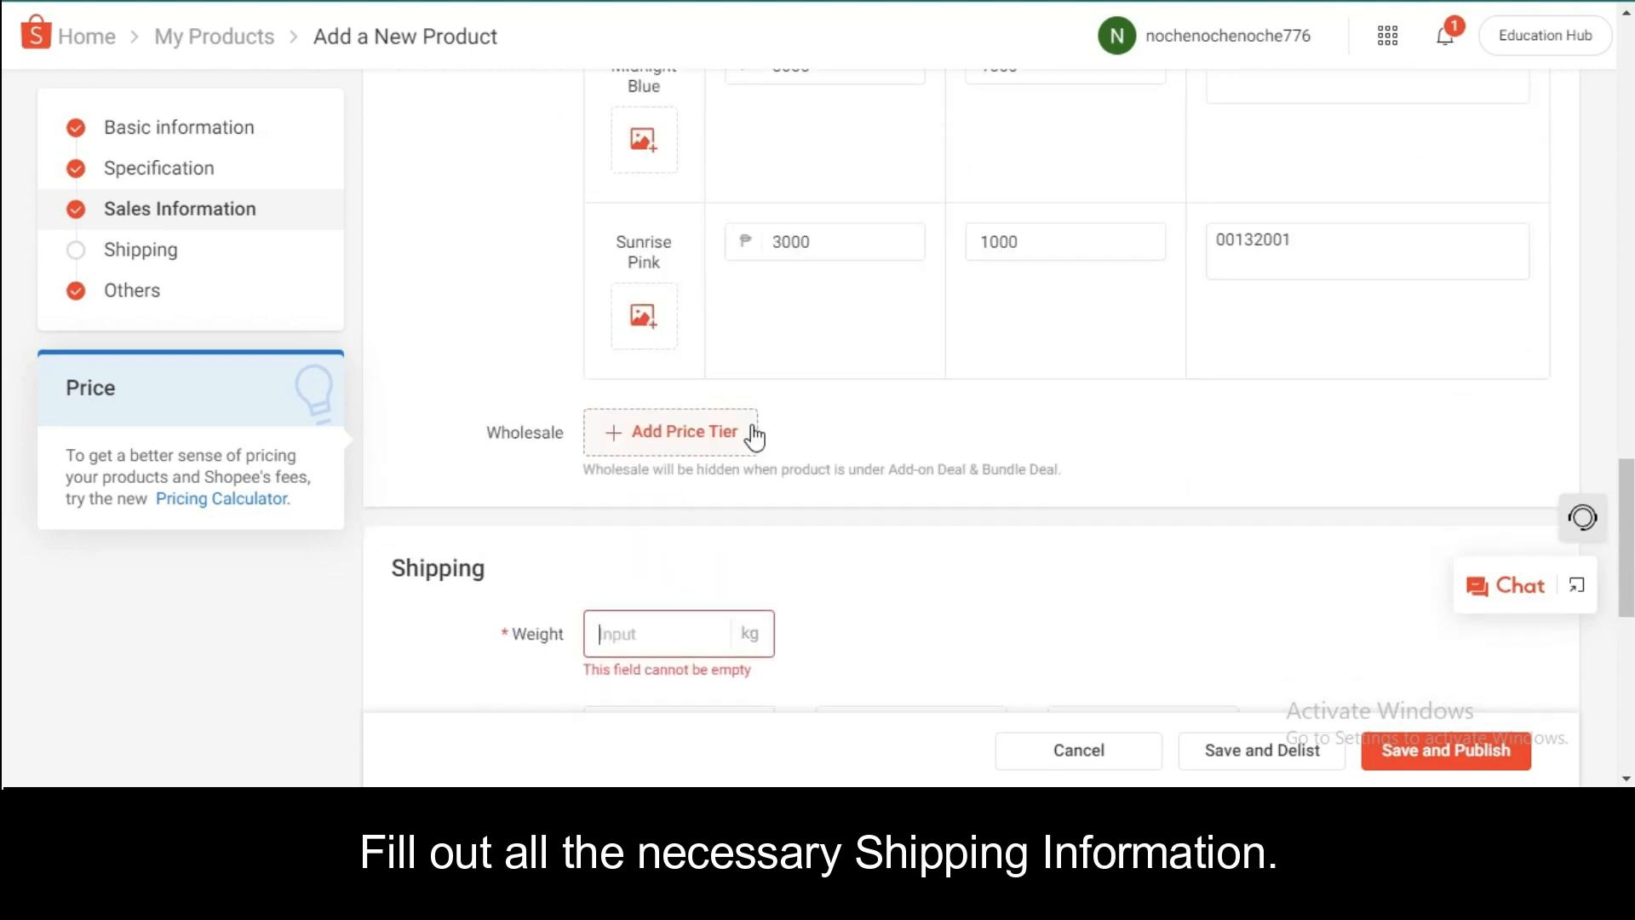
scroll(630, 528, up, 1)
- Set the product's shipping weight to 1 kg
scroll(573, 577, down, 3)
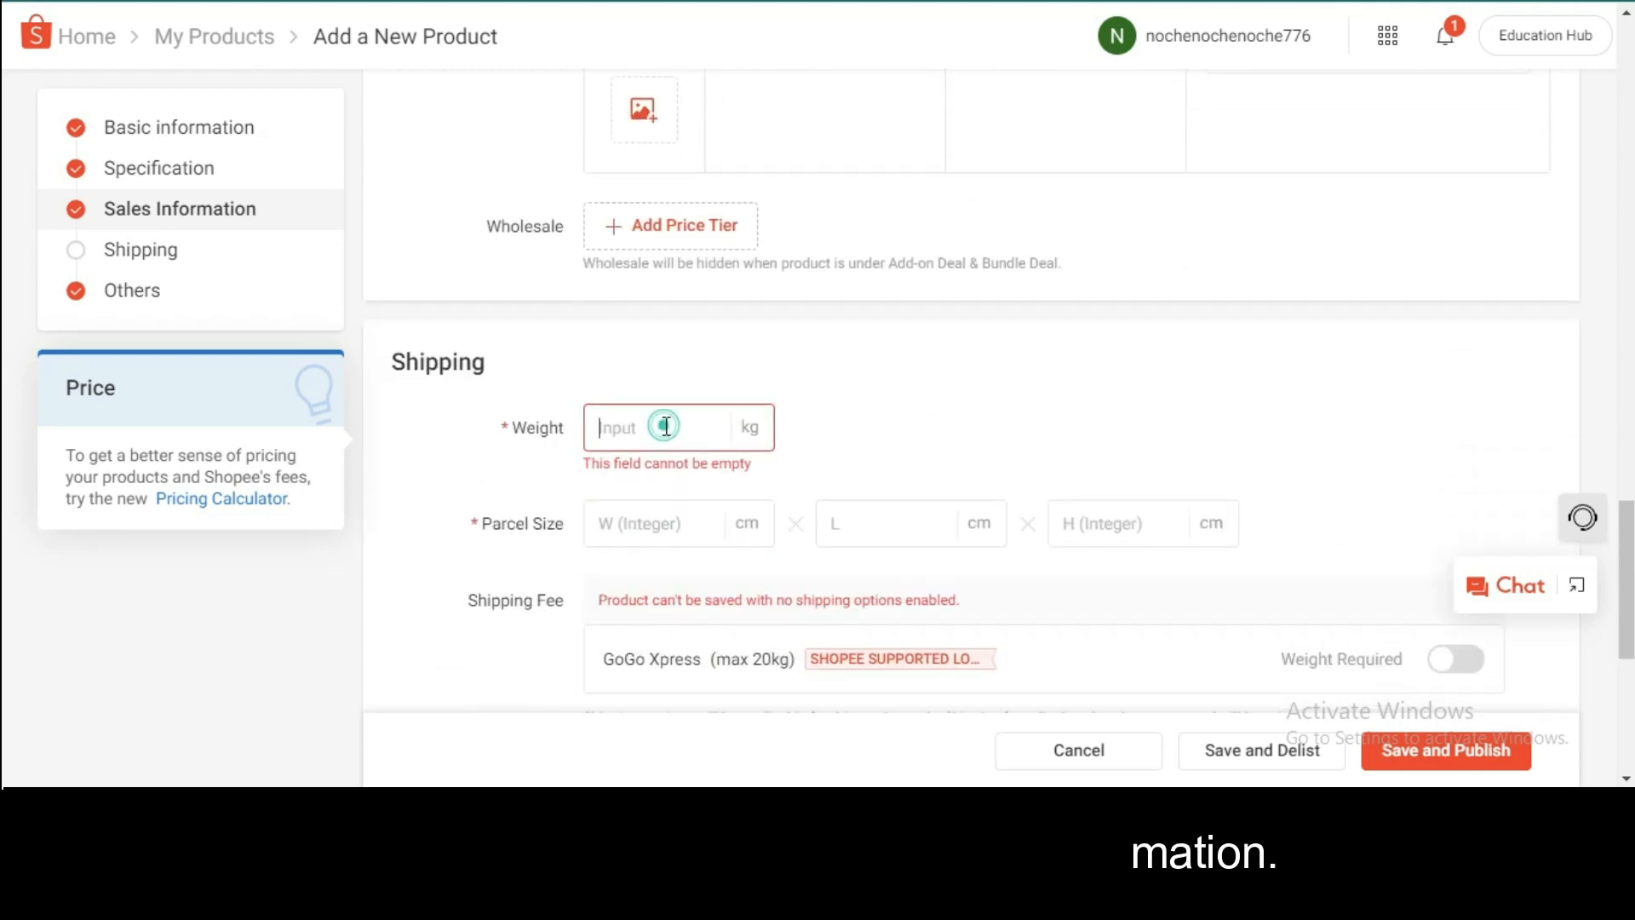
click(667, 427)
text(1)
click(922, 391)
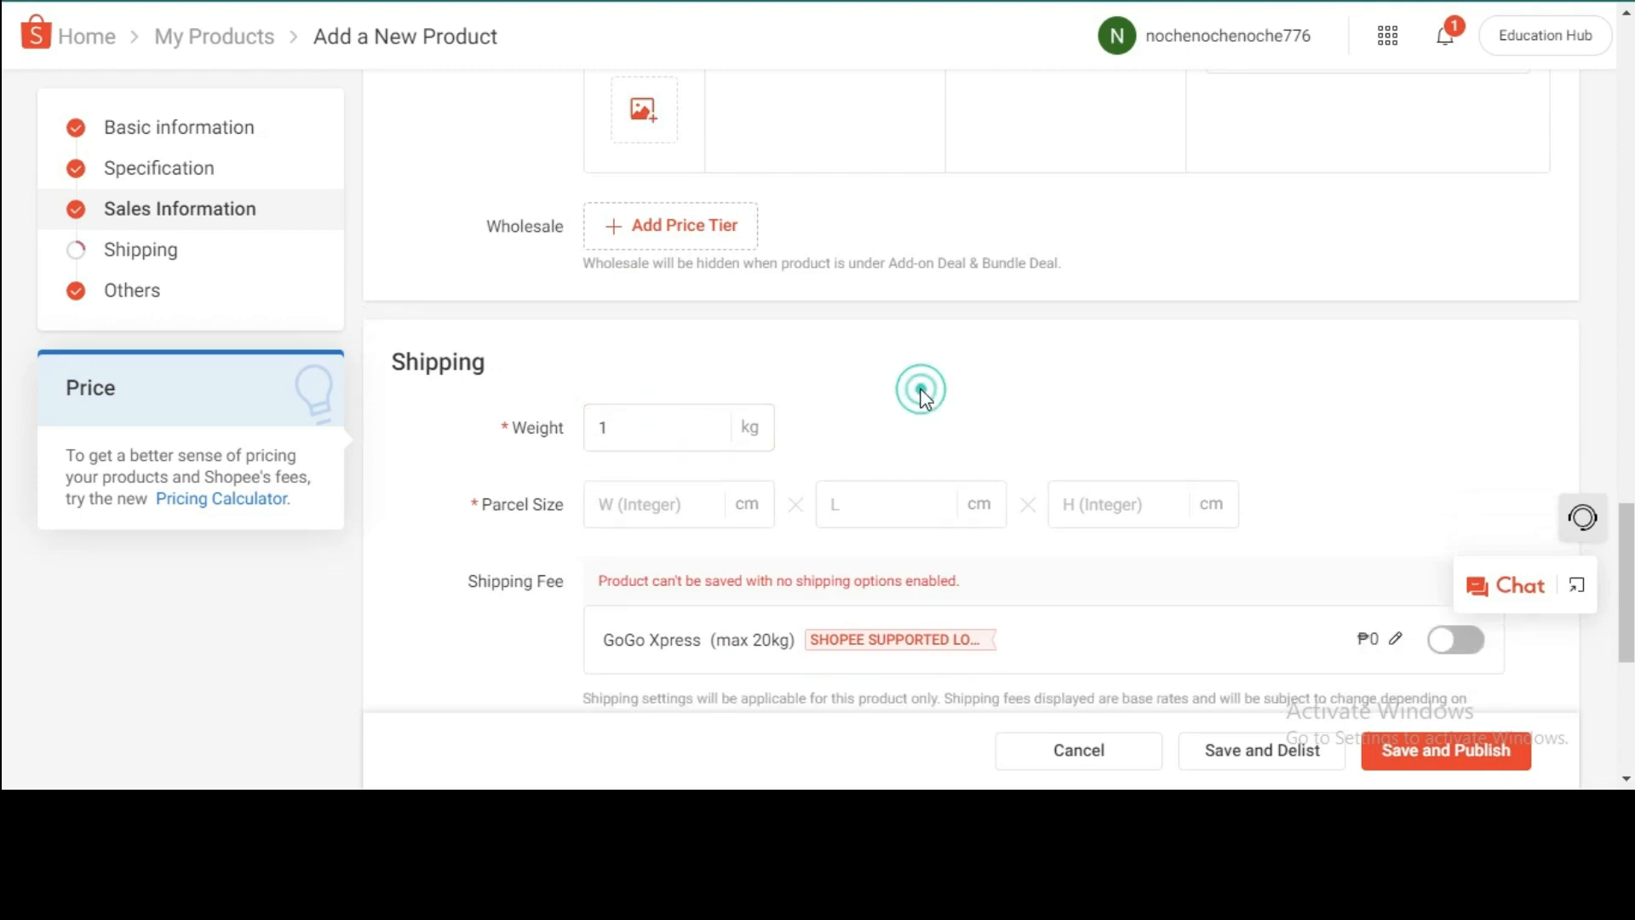
scroll(902, 402, down, 1)
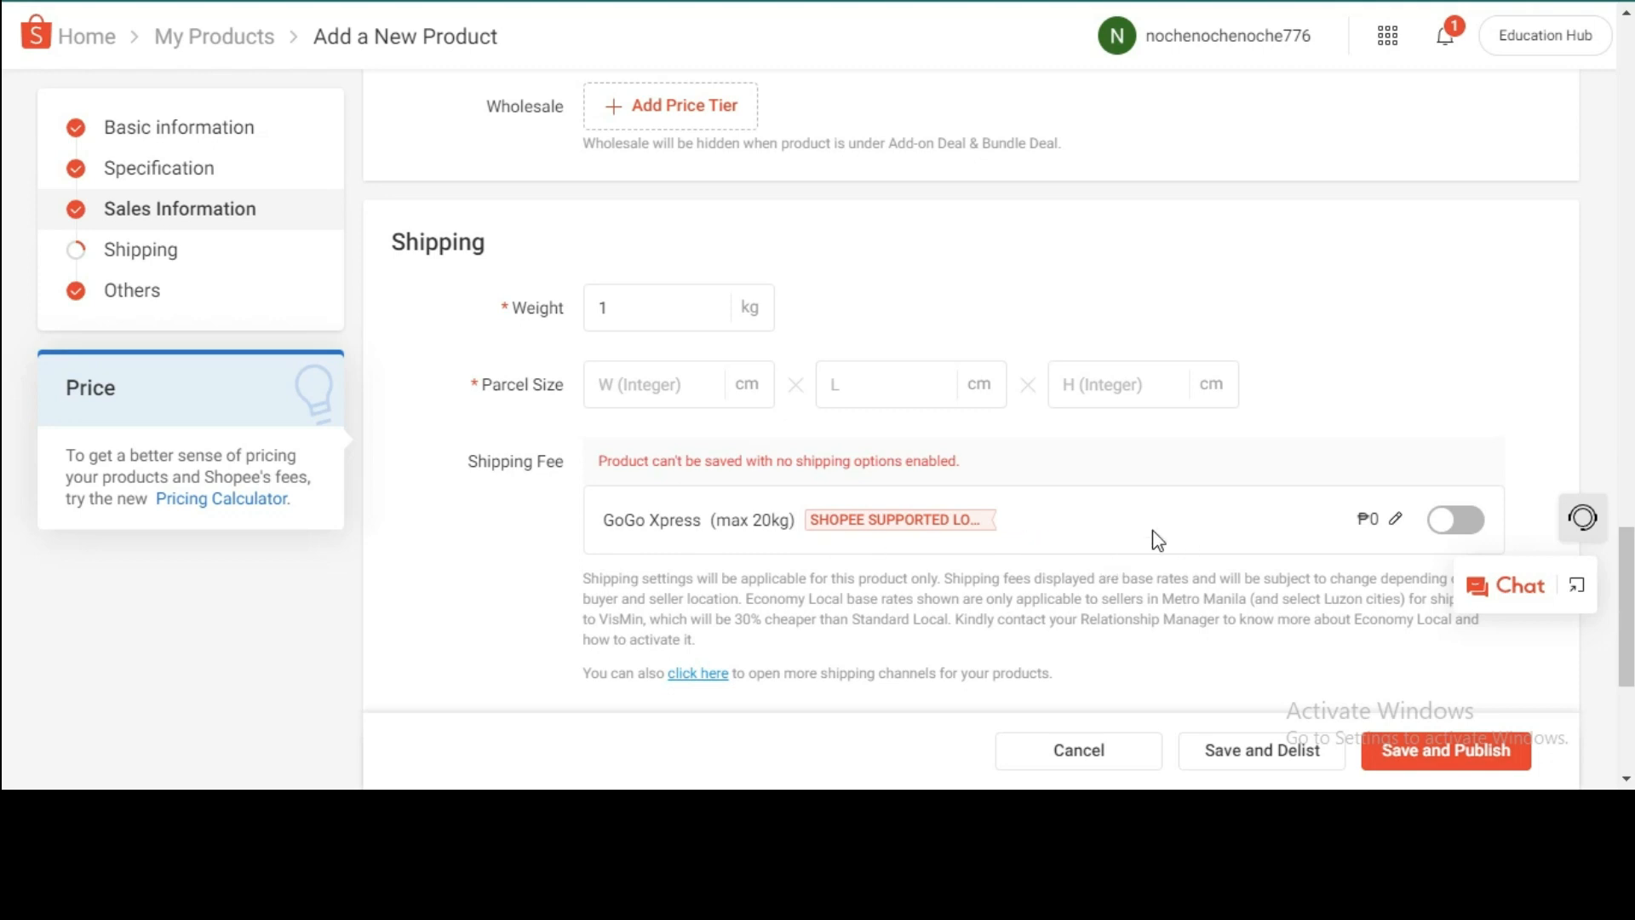
scroll(1141, 533, down, 1)
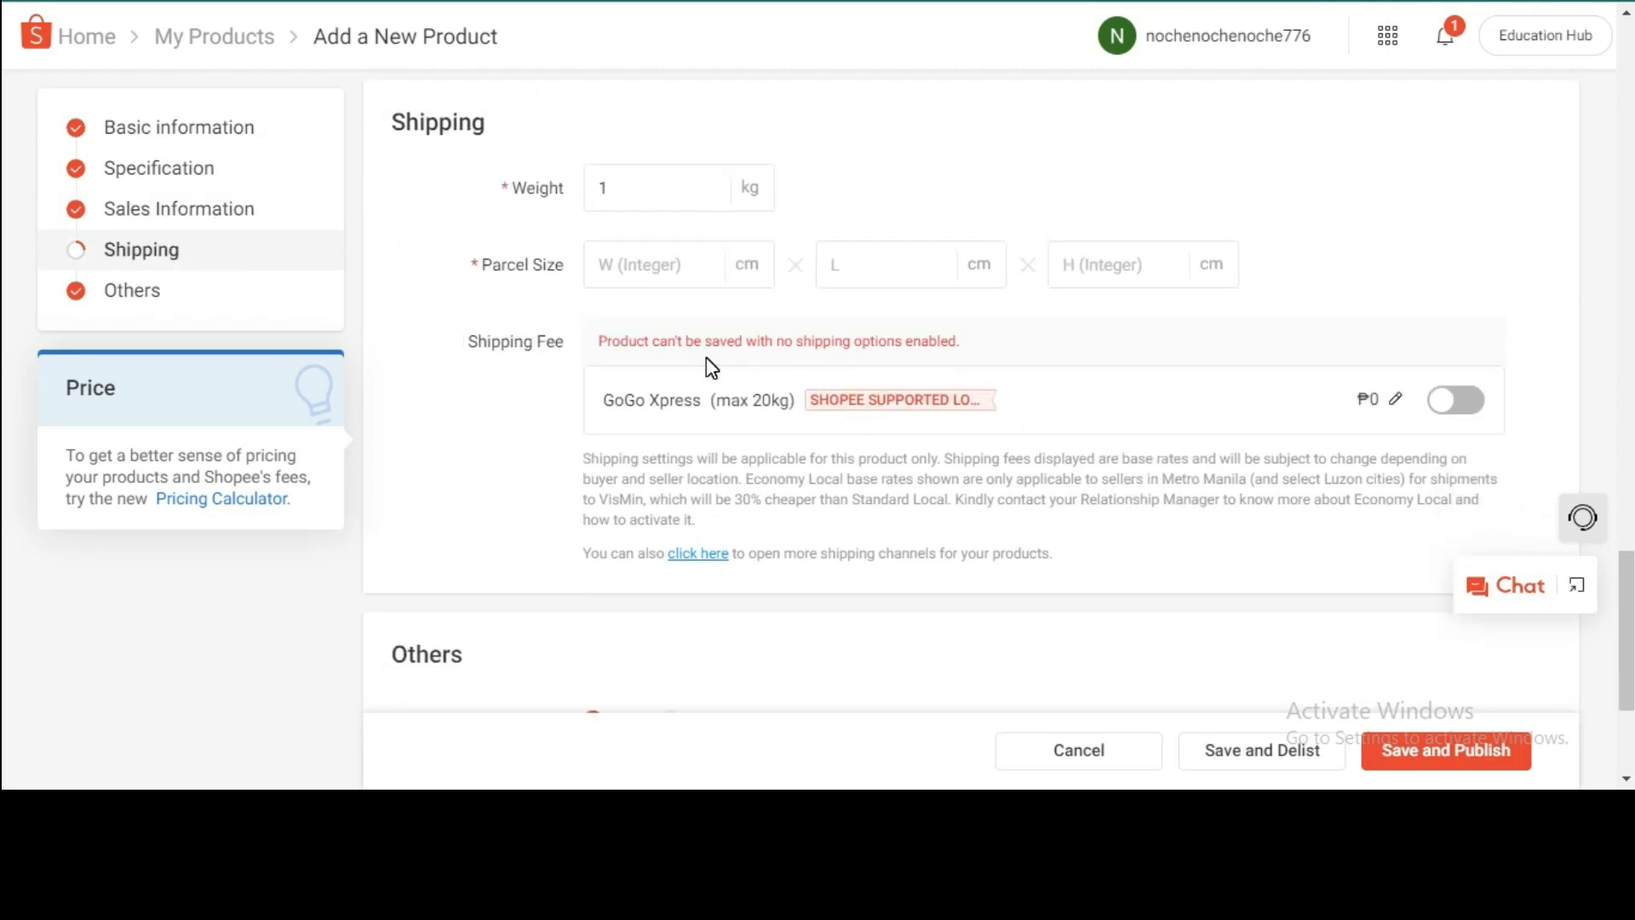
- Set the shipping weight to 2 kg and the parcel size to 31 × 51 × 11 cm
double_click(612, 189)
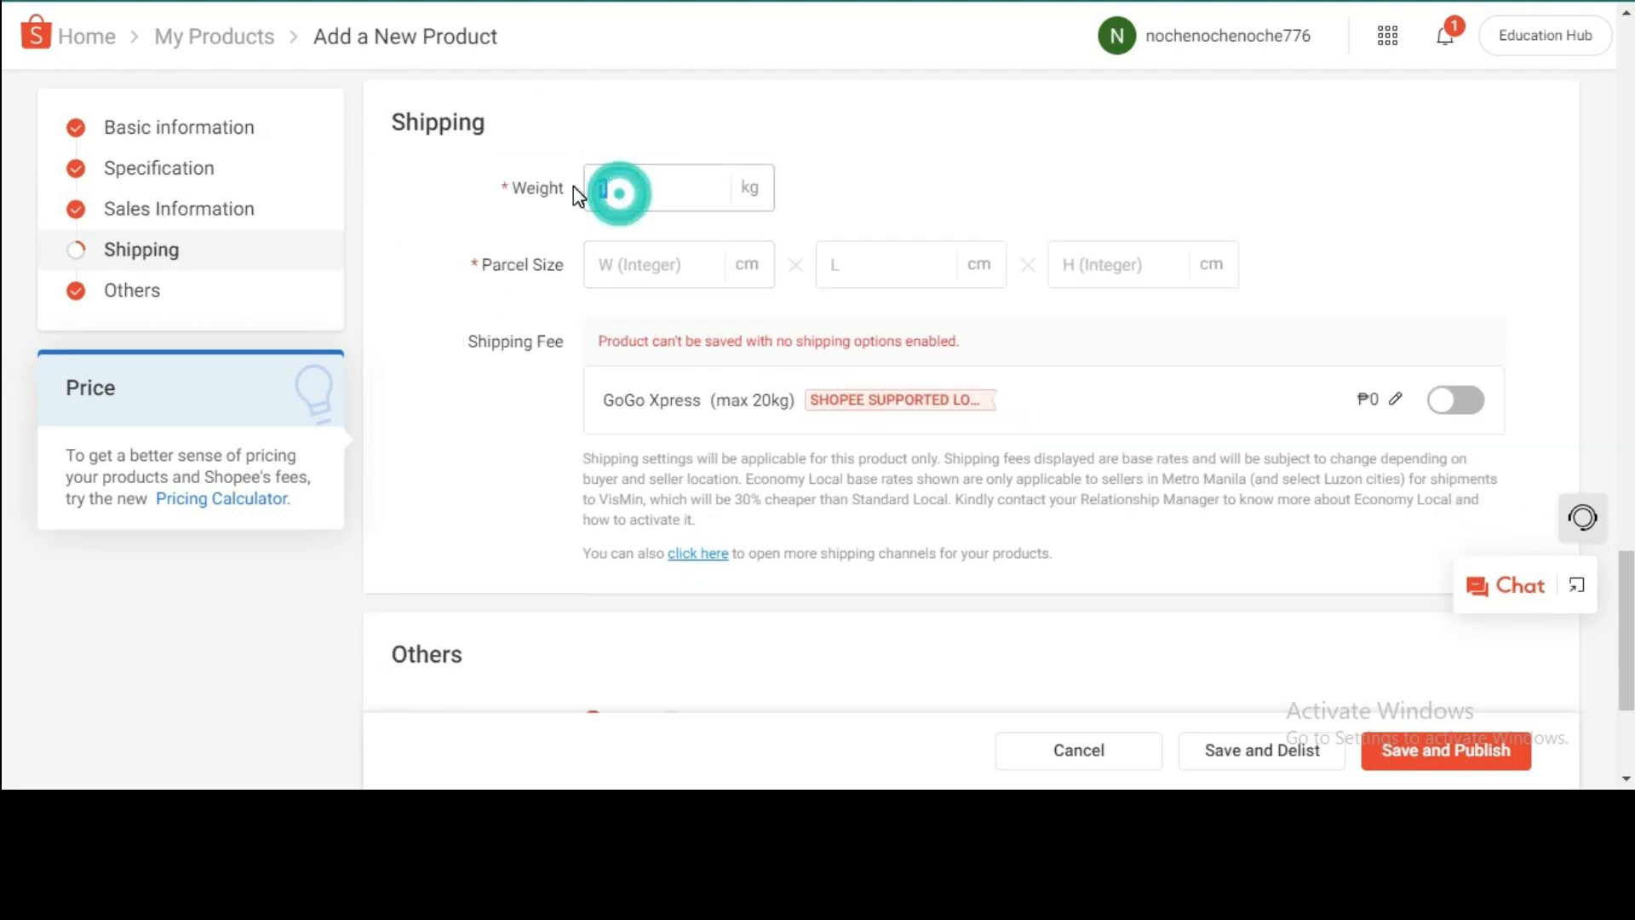
text(2)
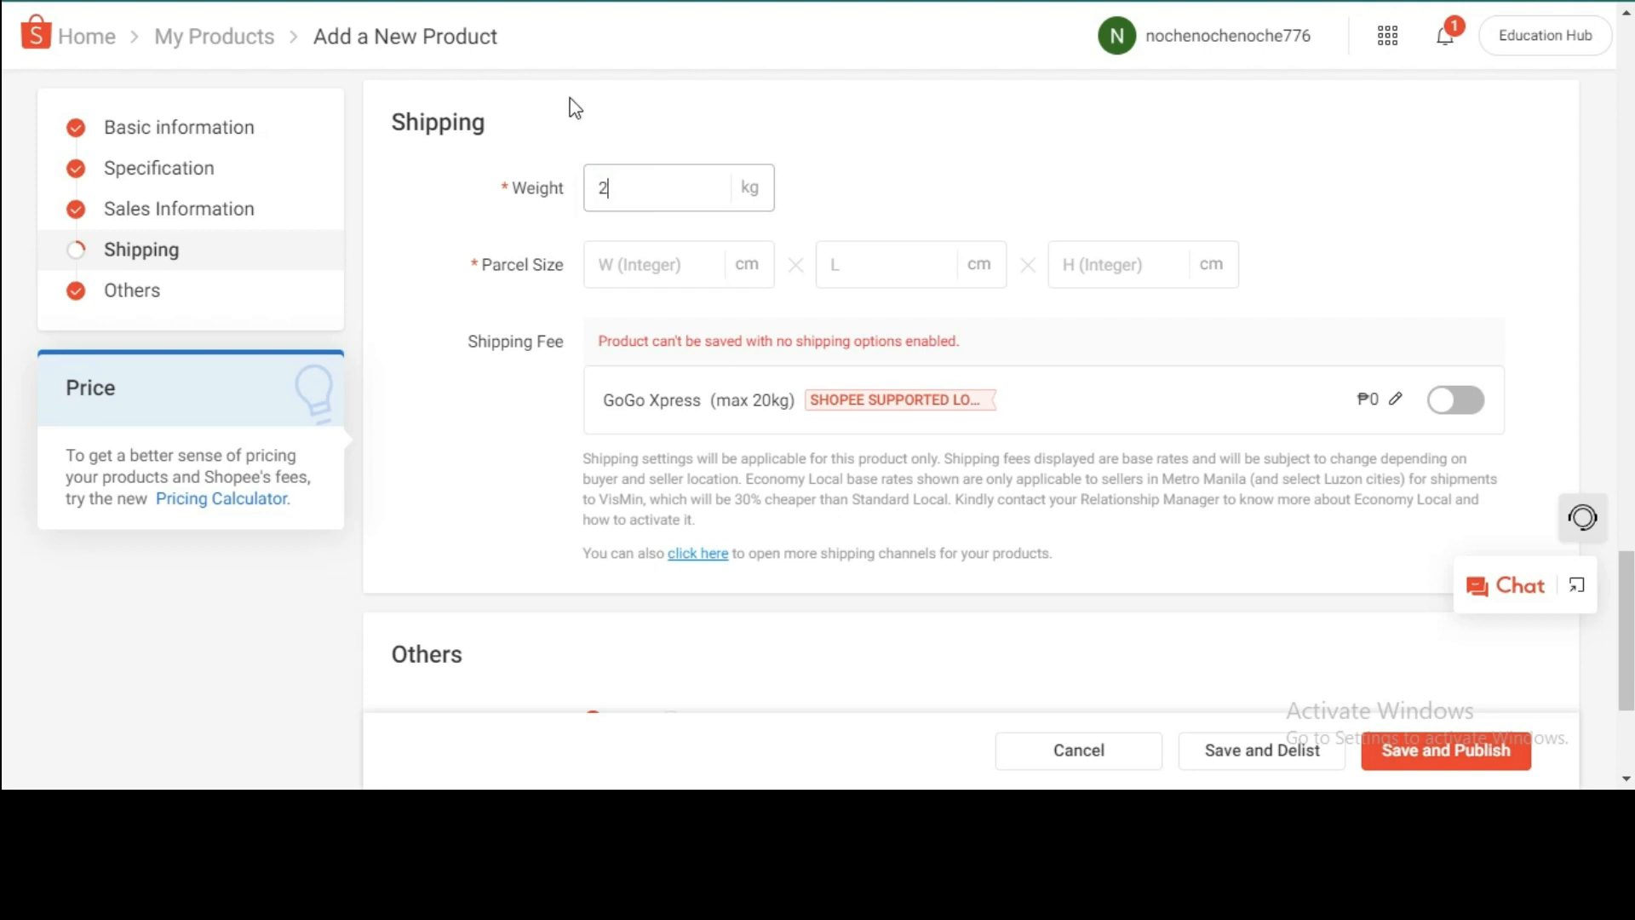
click(645, 267)
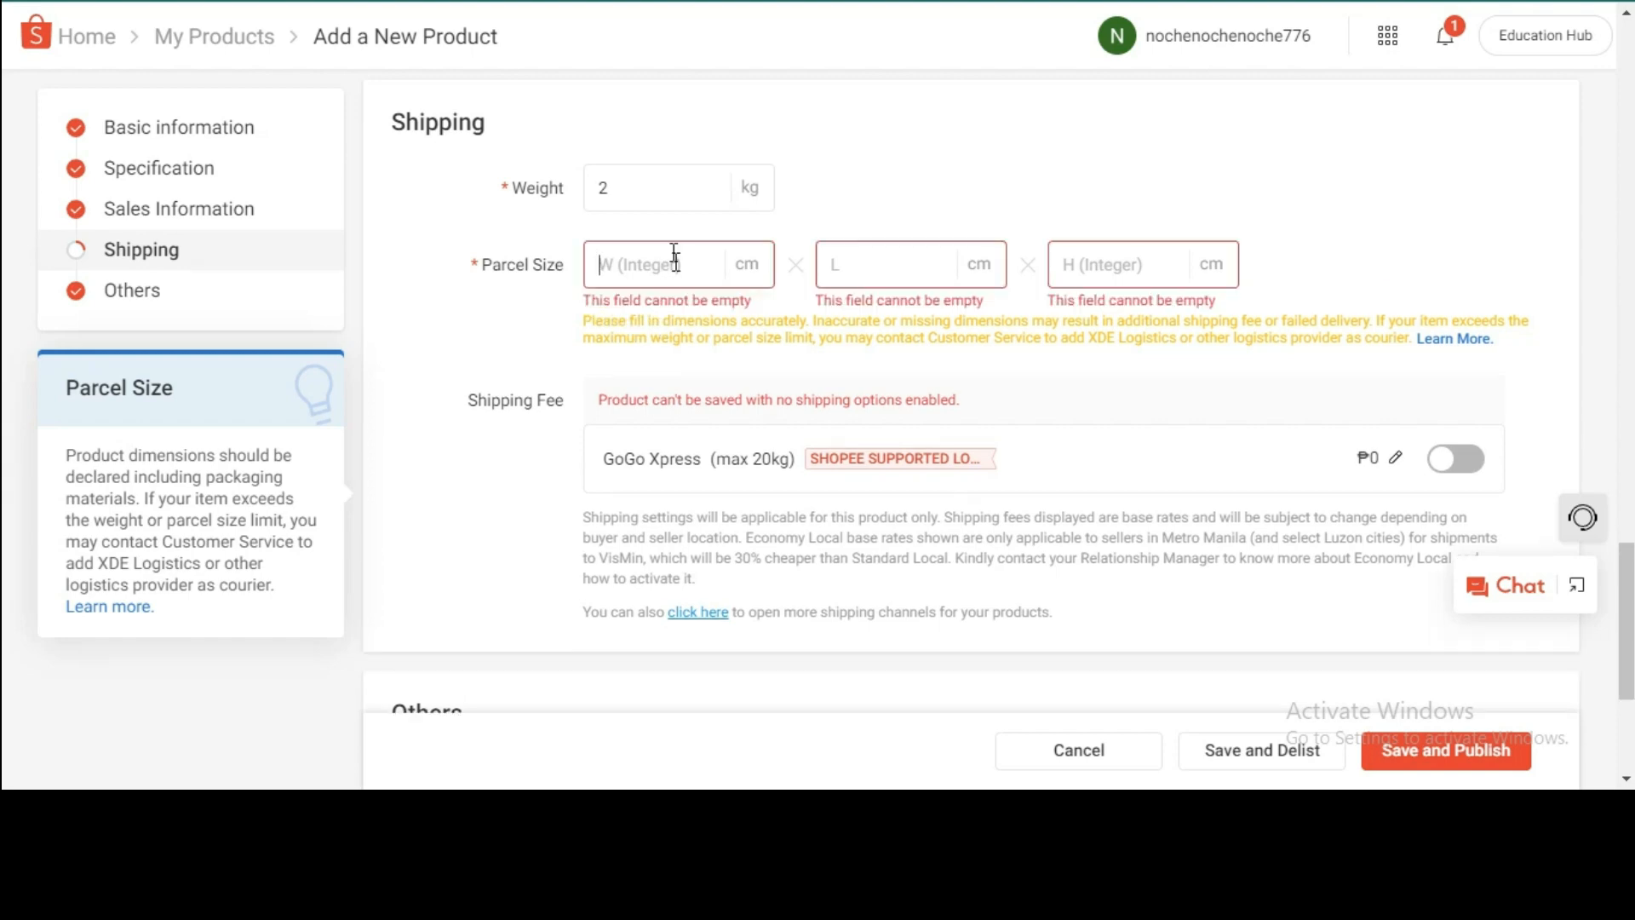
click(679, 265)
click(876, 267)
click(888, 267)
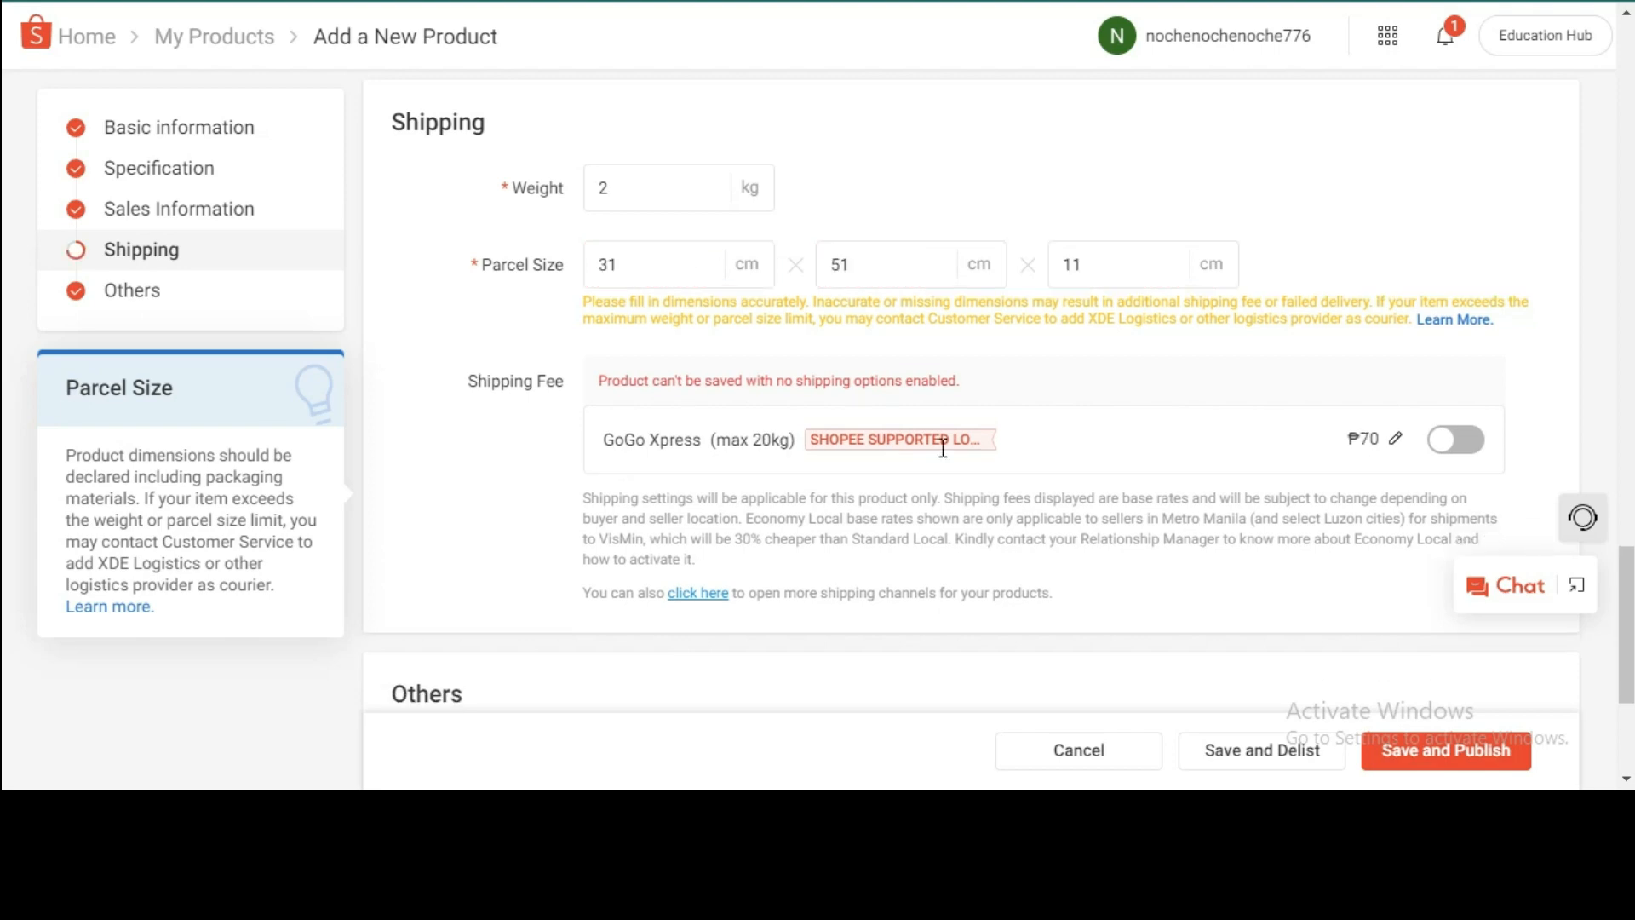
- Check the calculated shipping fee options for GoGo Xpress and close them without enabling the channel
click(1400, 442)
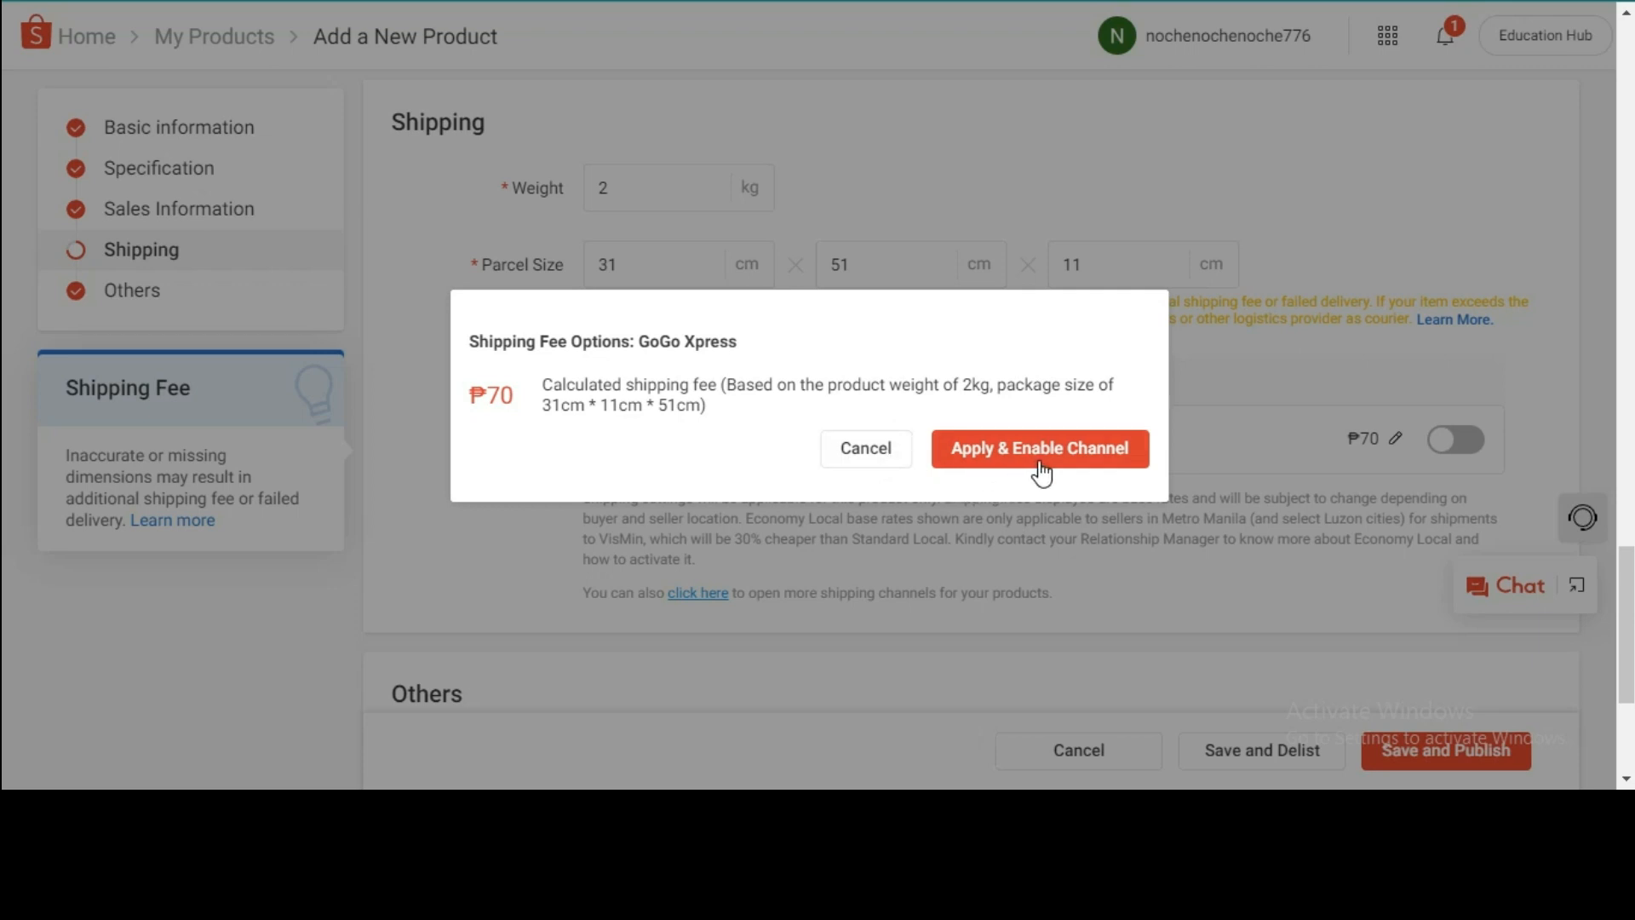
click(863, 460)
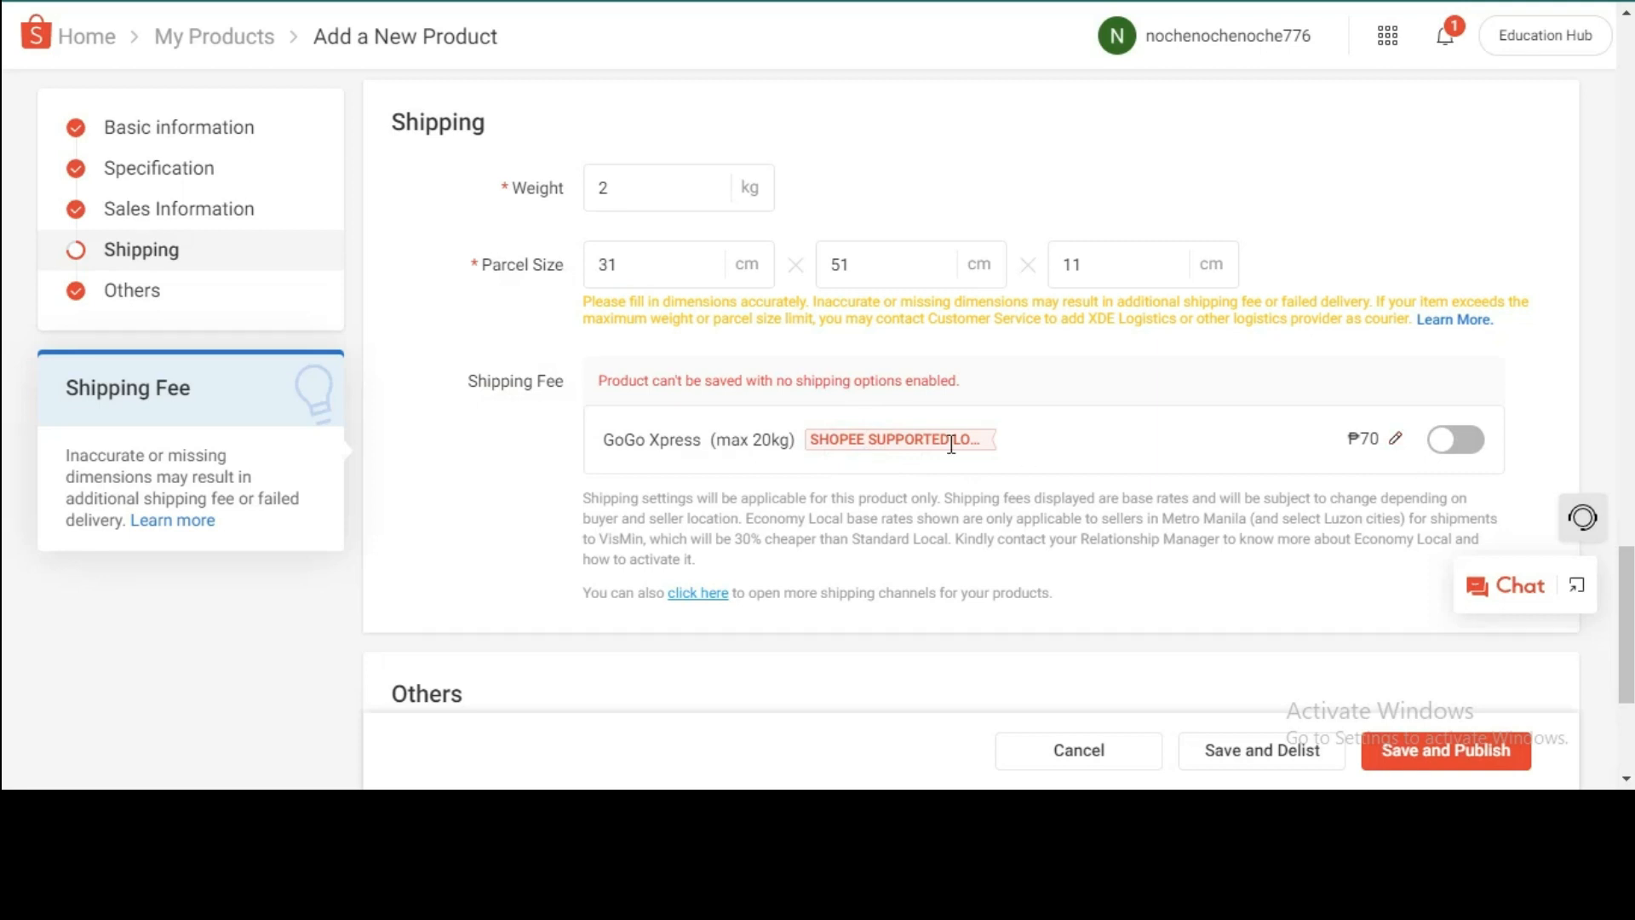
click(918, 440)
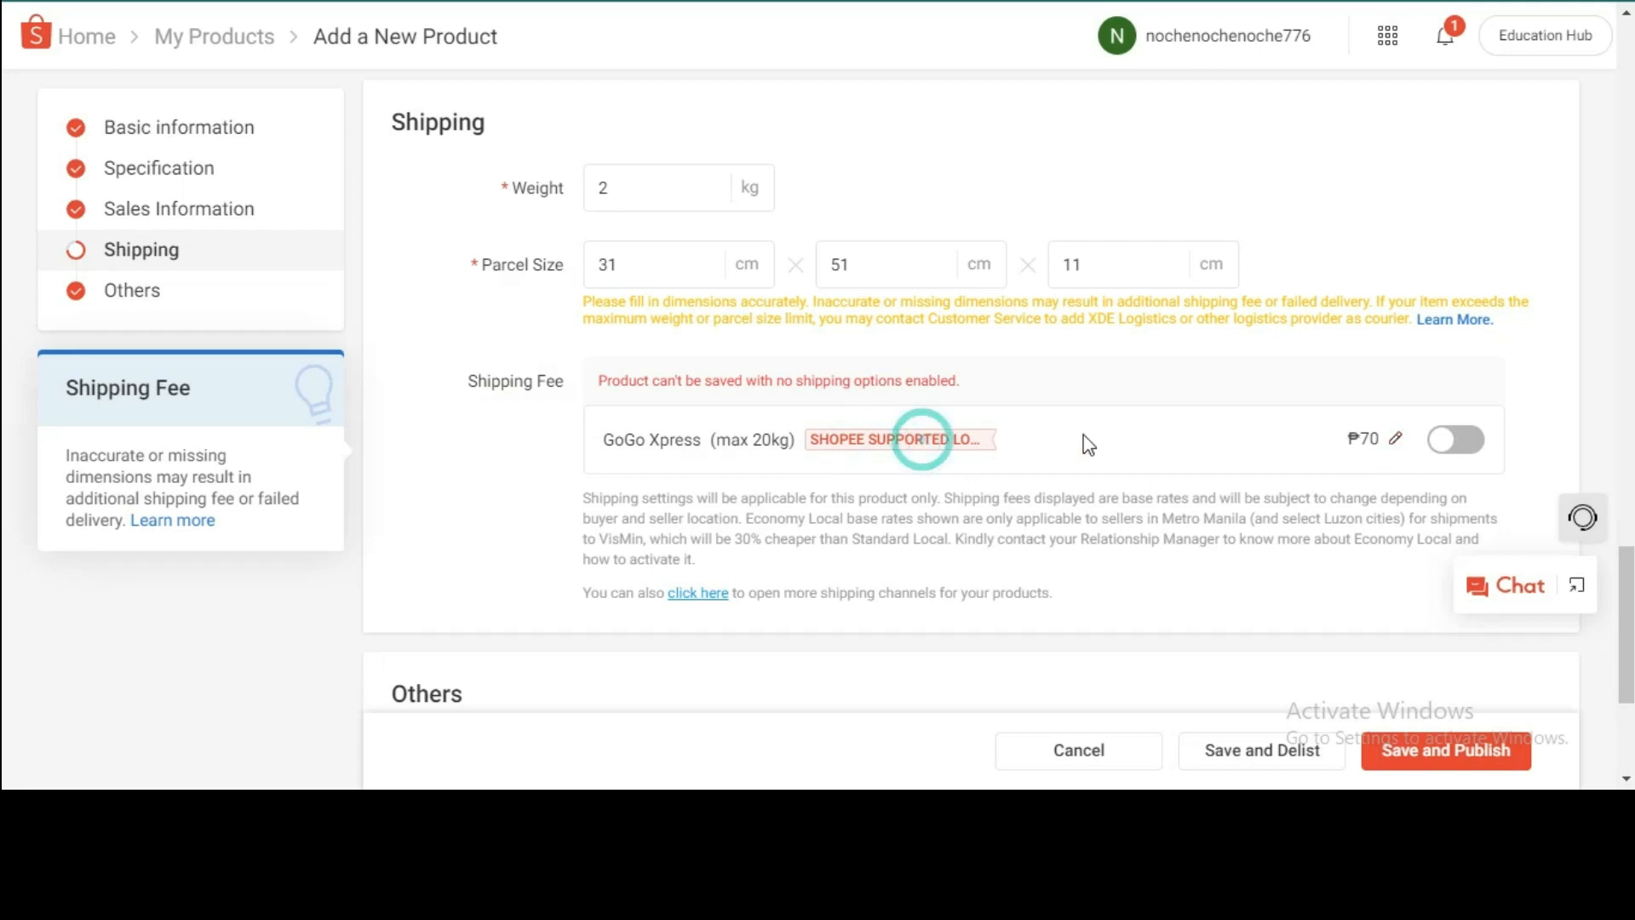
- Review the GoGo Xpress shipping fee options without applying them, and re-enter the shipping weight as 2 kg
click(1395, 439)
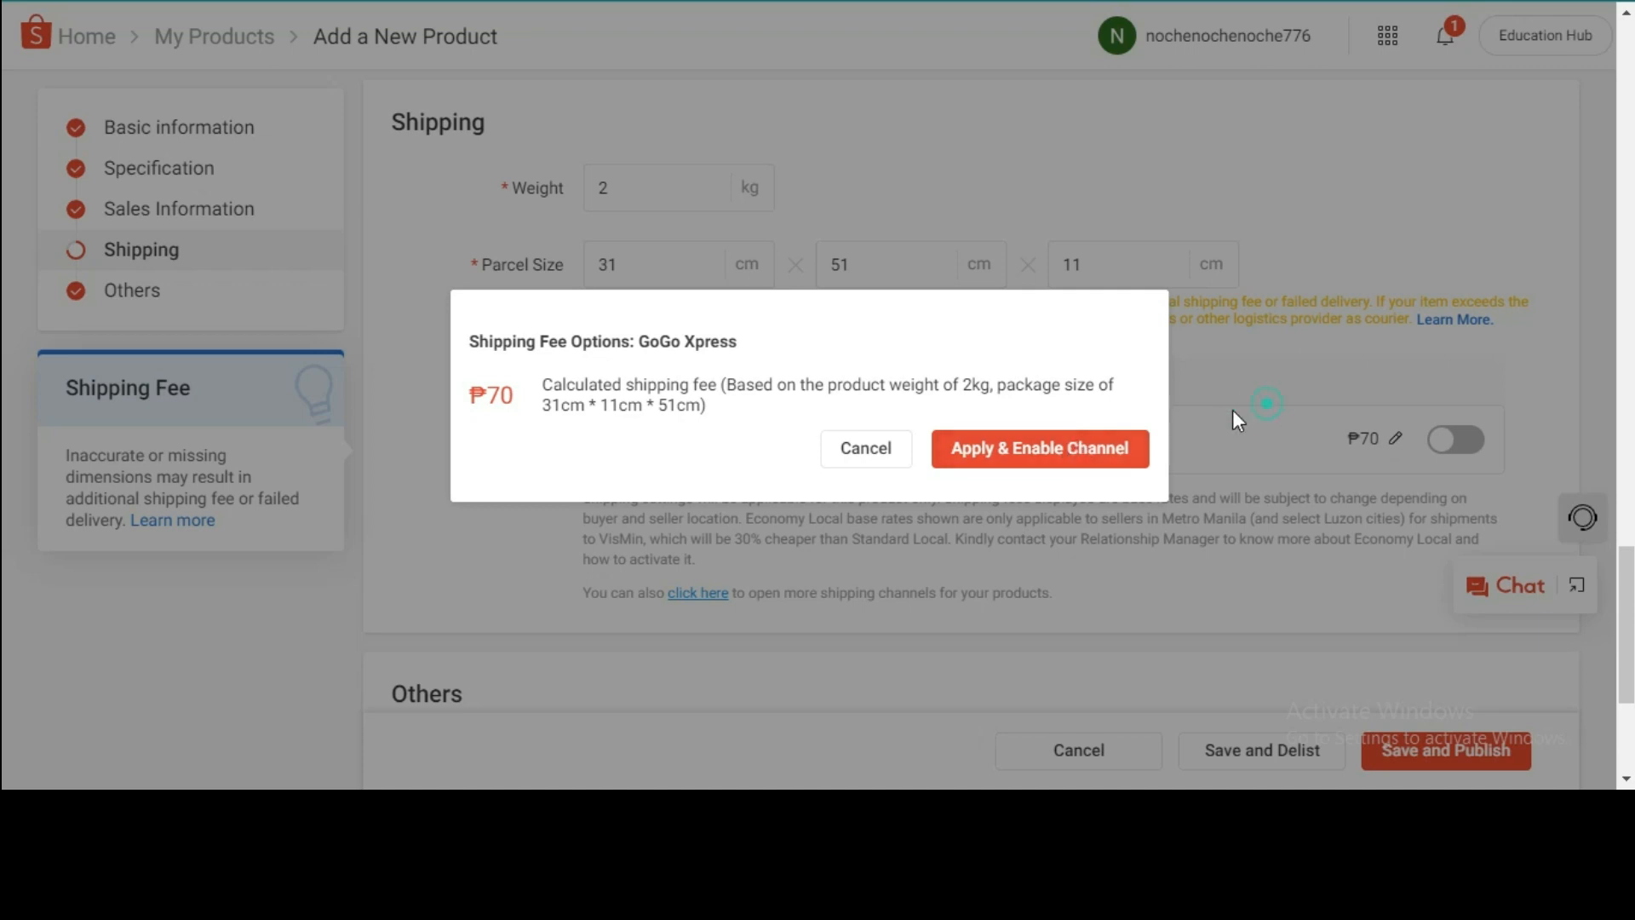
click(852, 446)
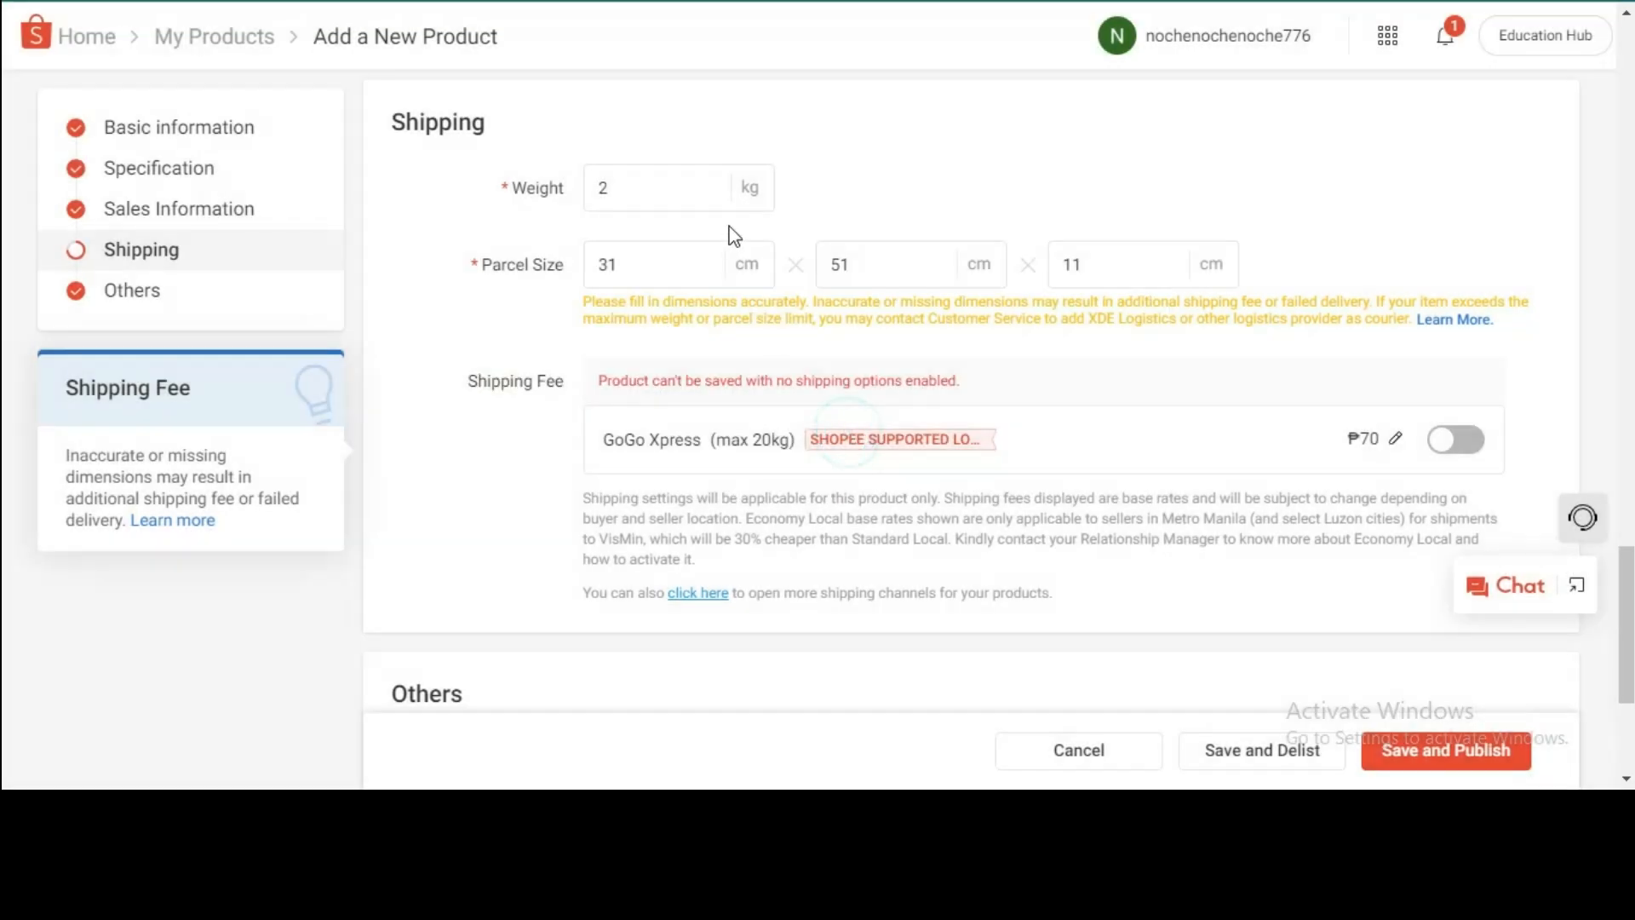
double_click(624, 182)
text(1)
key(BackSpace)
text(2)
- Try enabling the GoGo Xpress shipping channel and switch it off again
click(1455, 443)
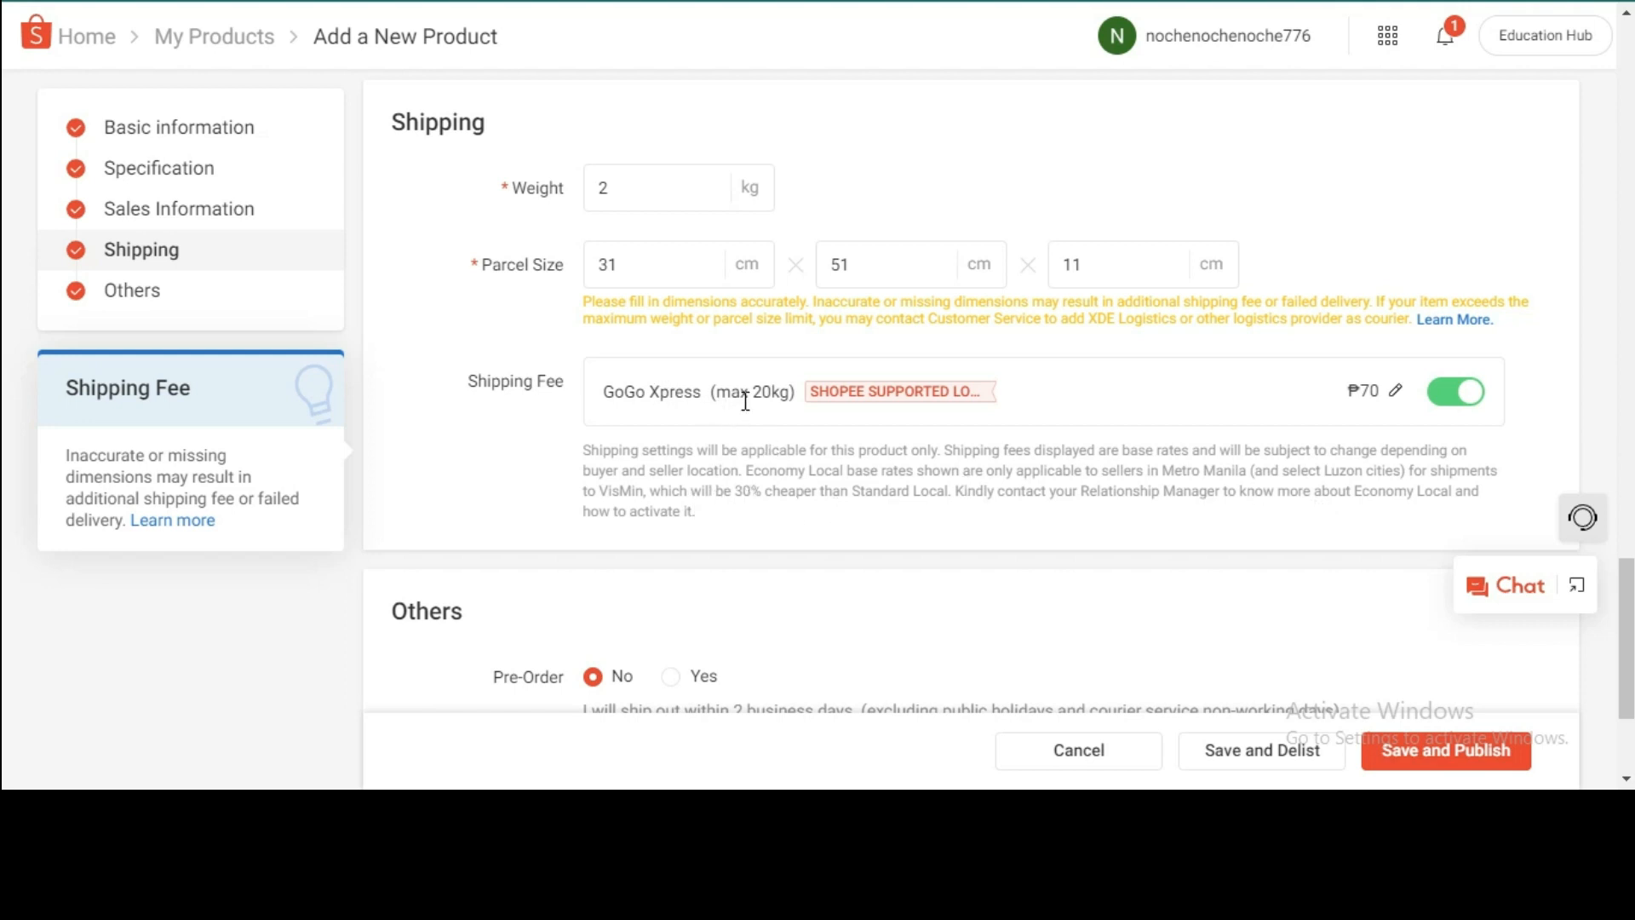
click(1457, 394)
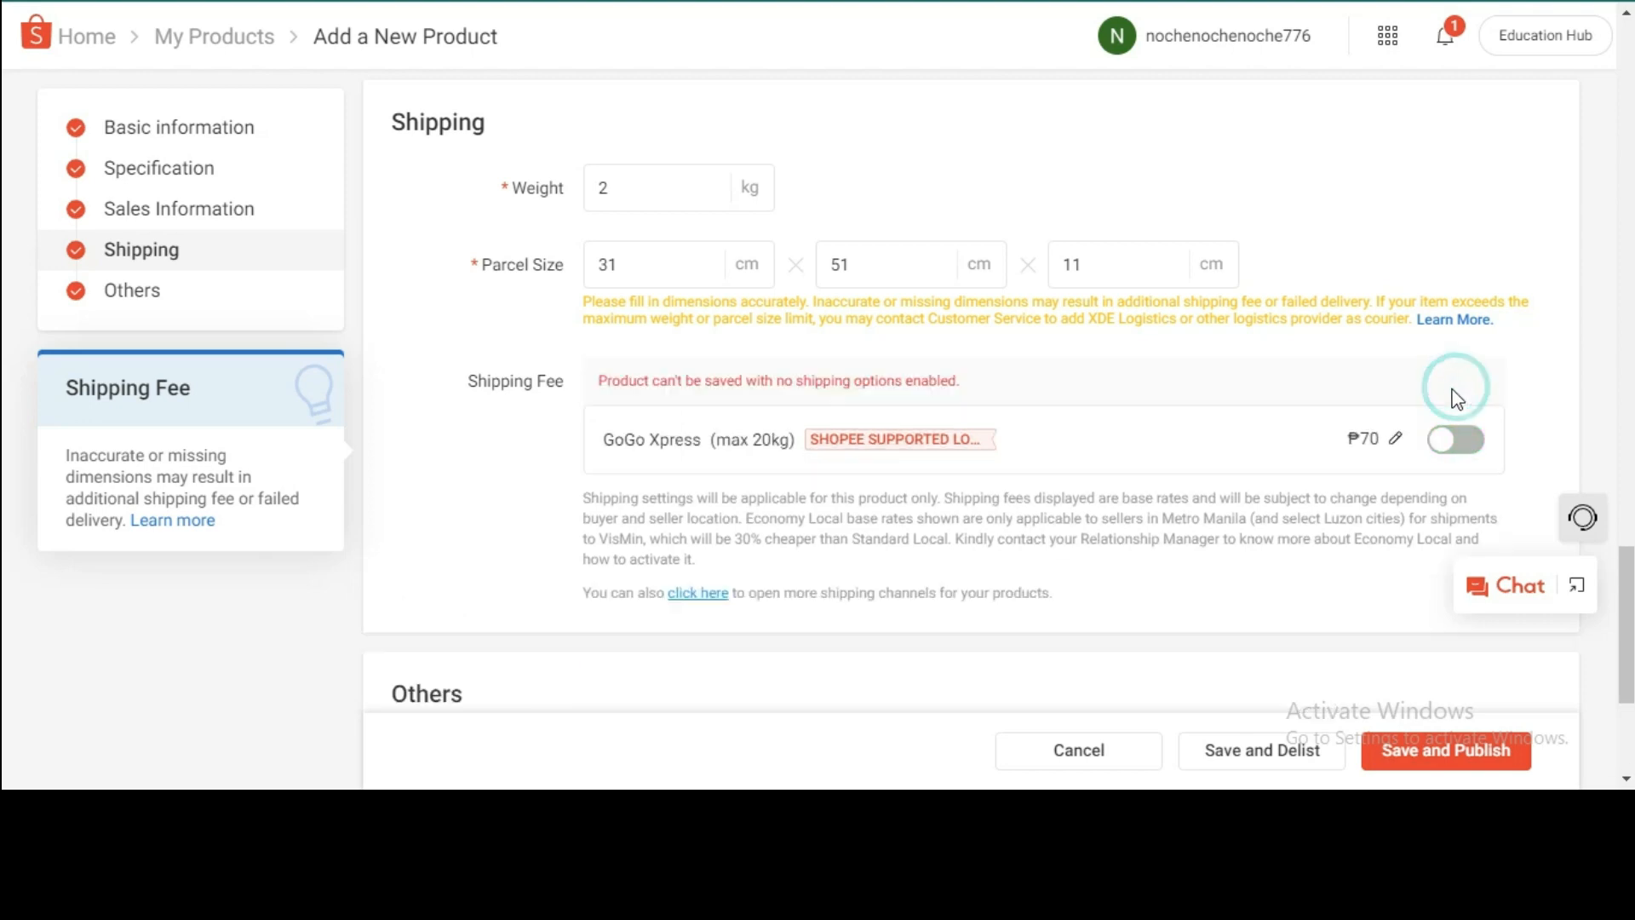
- Try the pre-order option, return Pre-Order to No, and choose New as the product condition
scroll(1168, 368, down, 1)
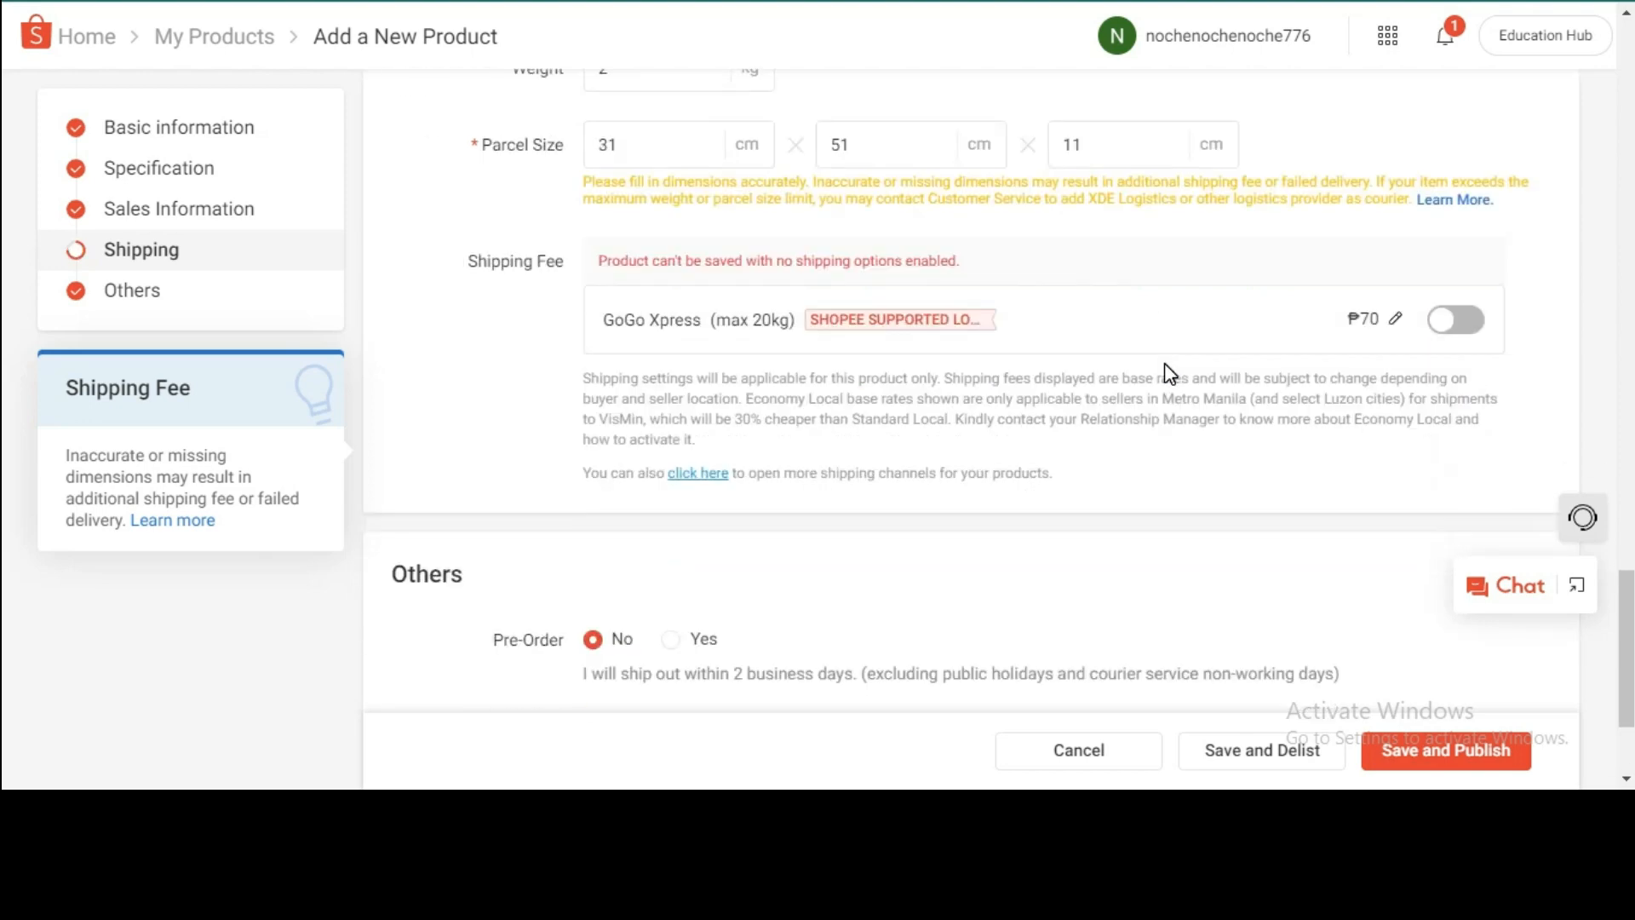
scroll(786, 669, down, 3)
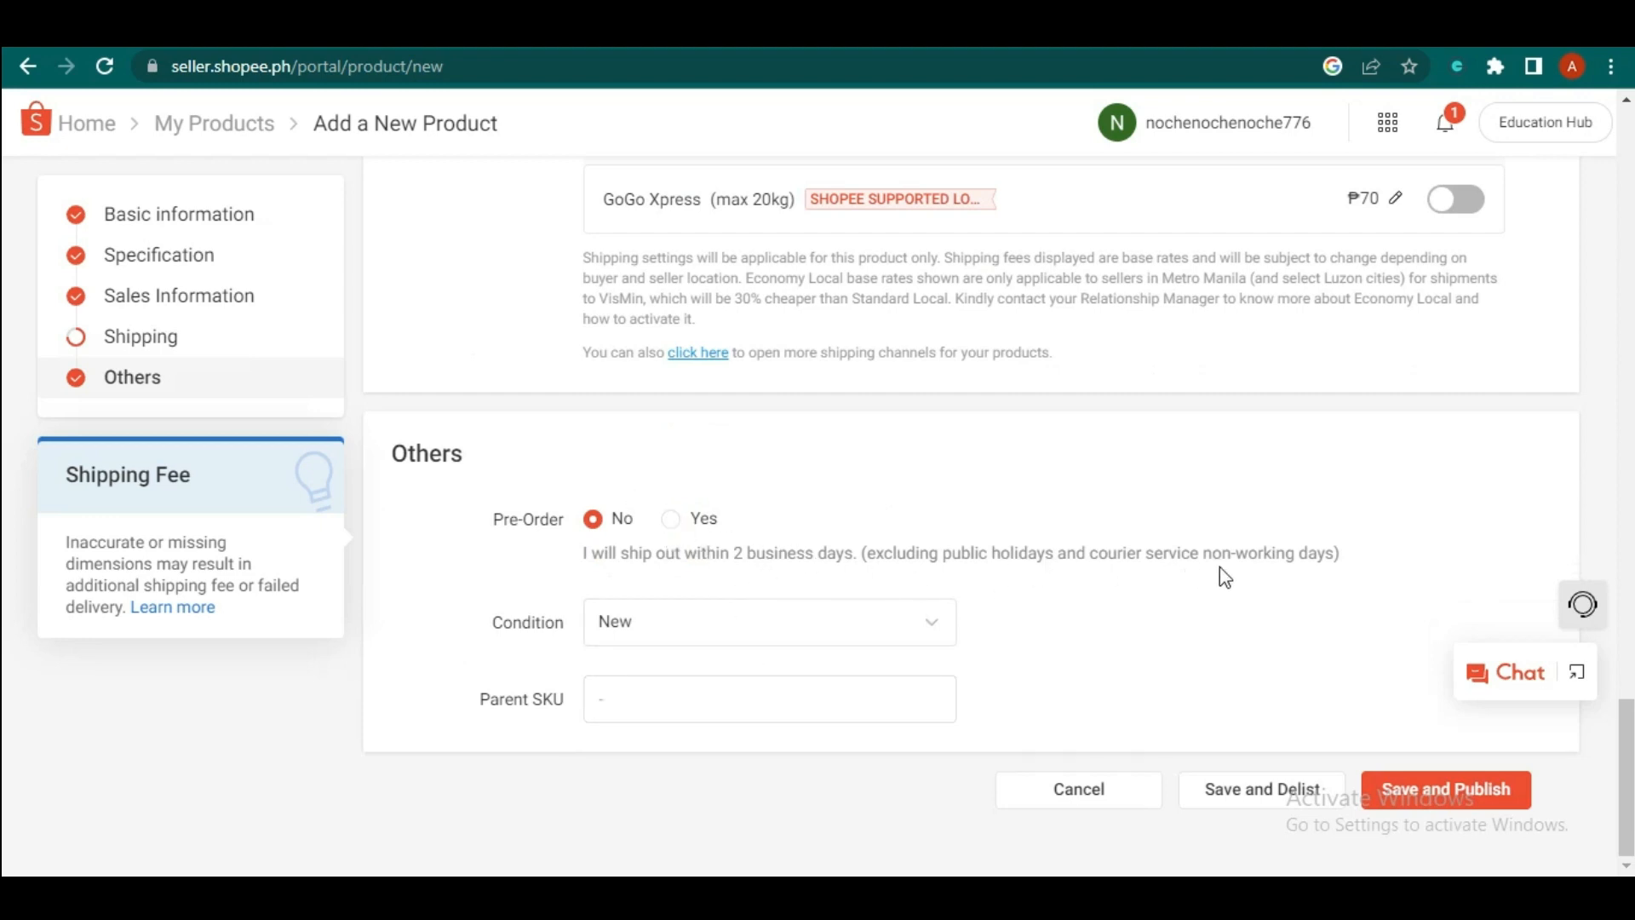
click(671, 521)
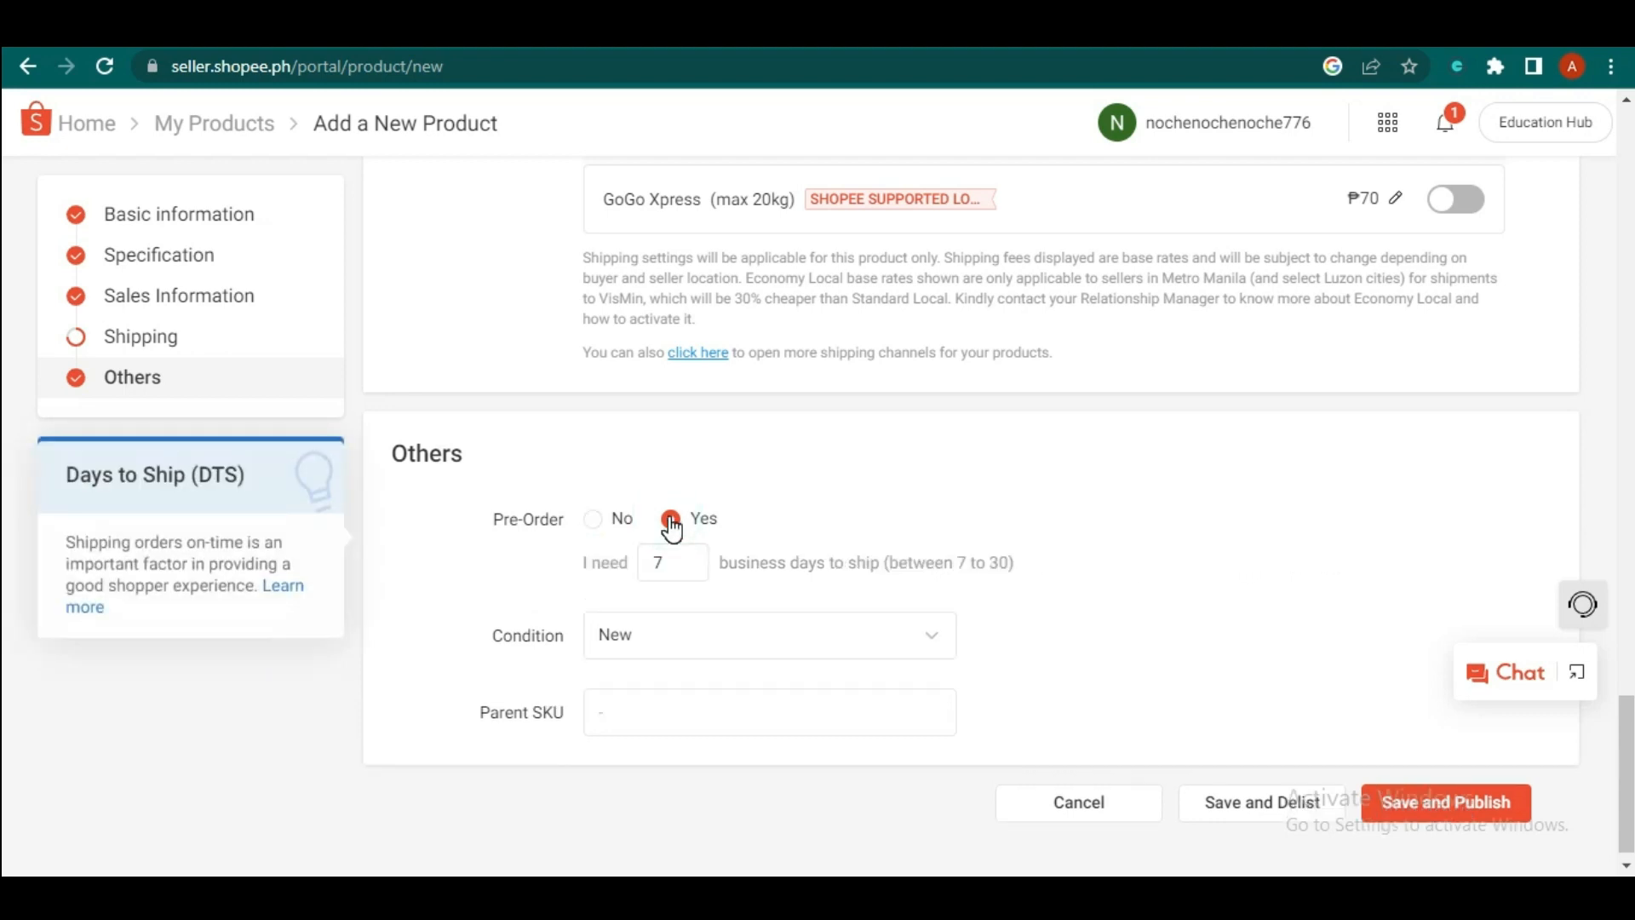
click(603, 521)
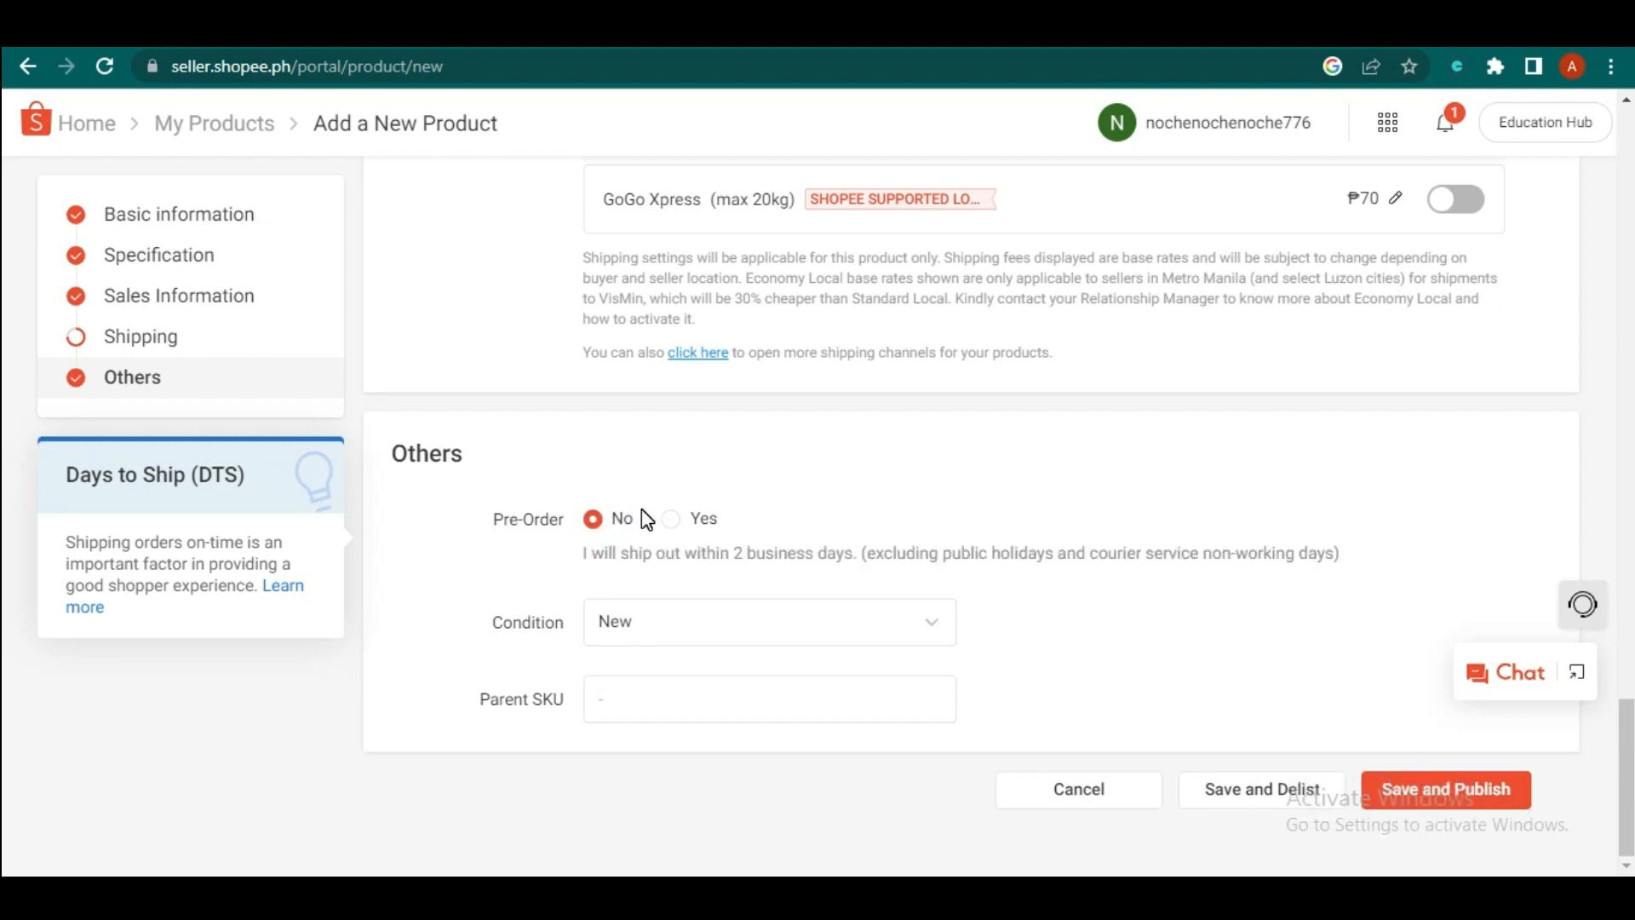
click(710, 634)
click(639, 679)
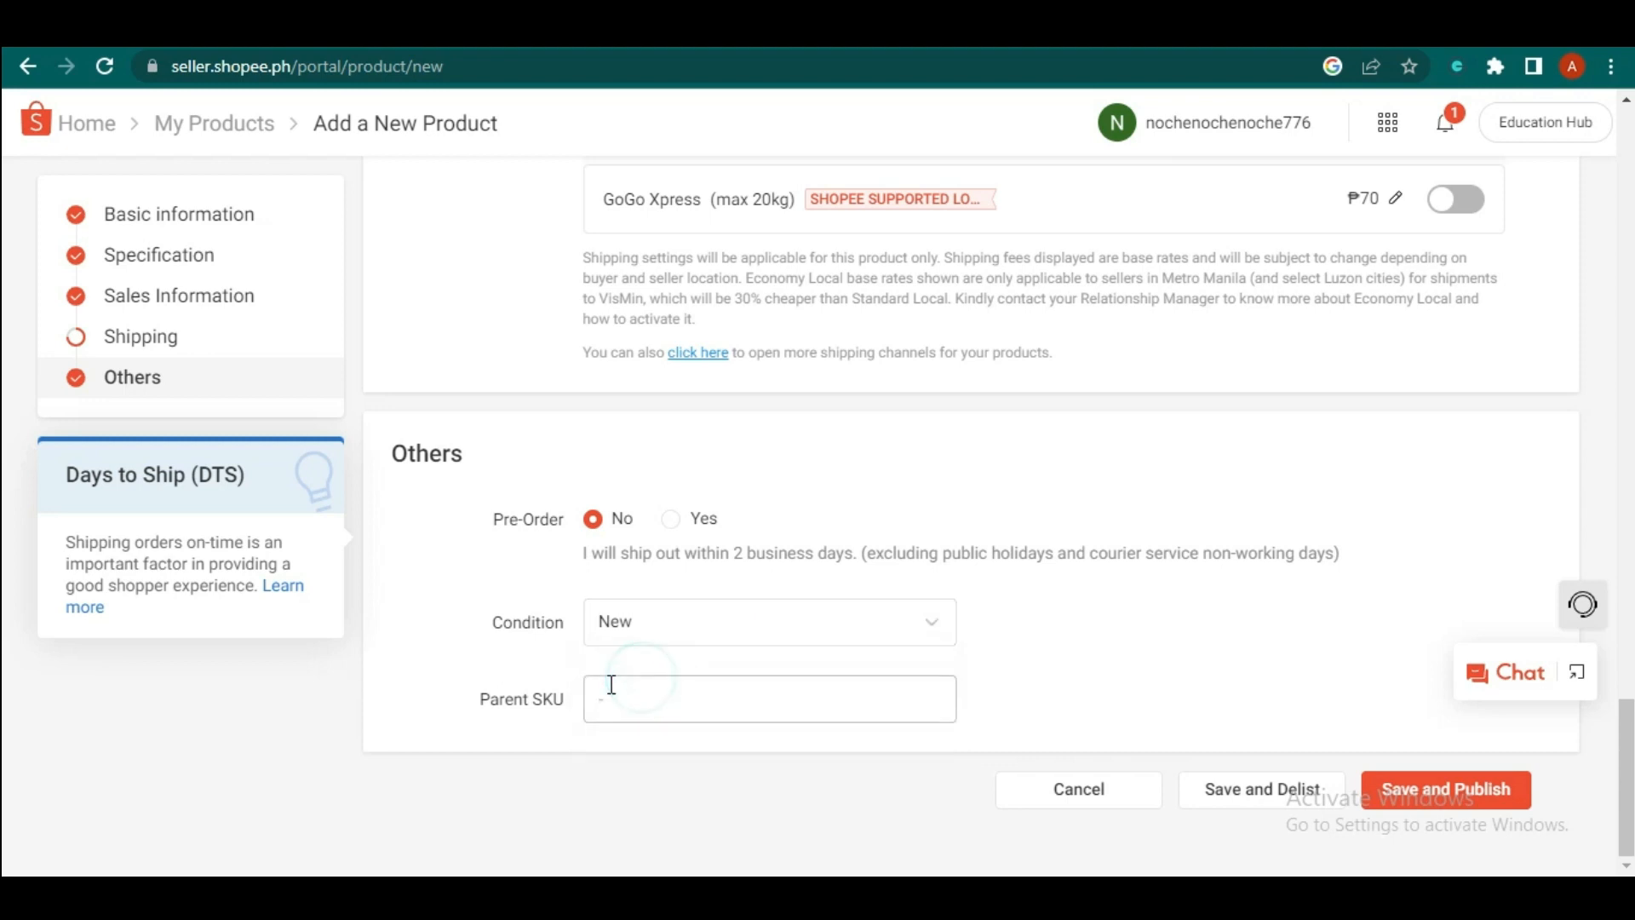
- Enable the GoGo Xpress shipping channel for the product and check the shipping and other details
scroll(694, 573, up, 4)
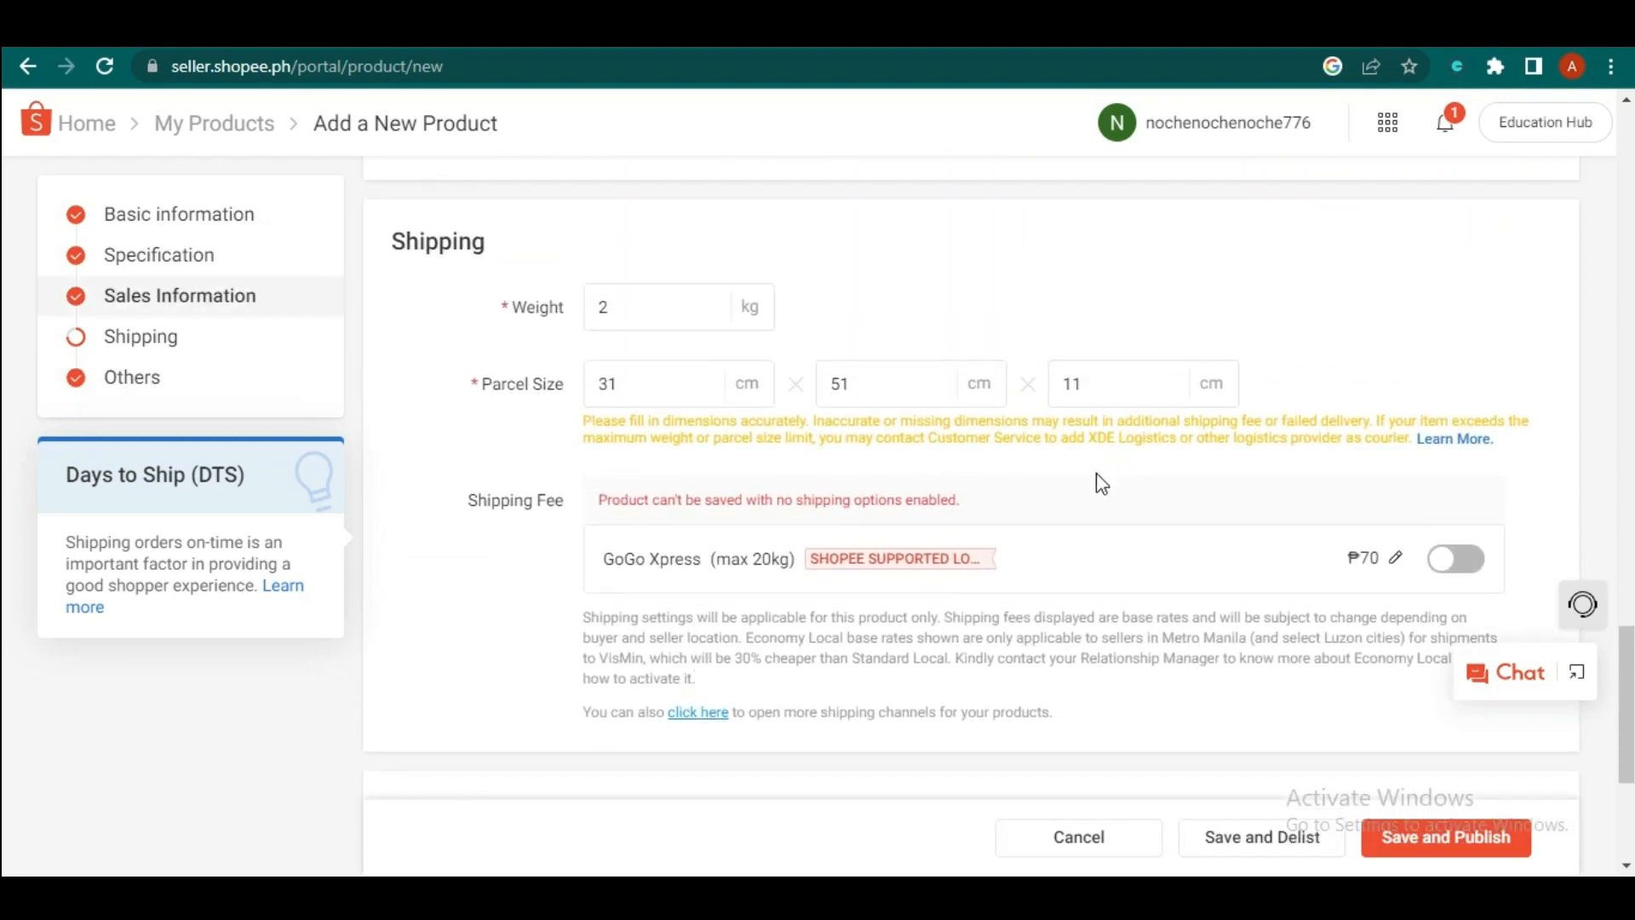
click(1448, 560)
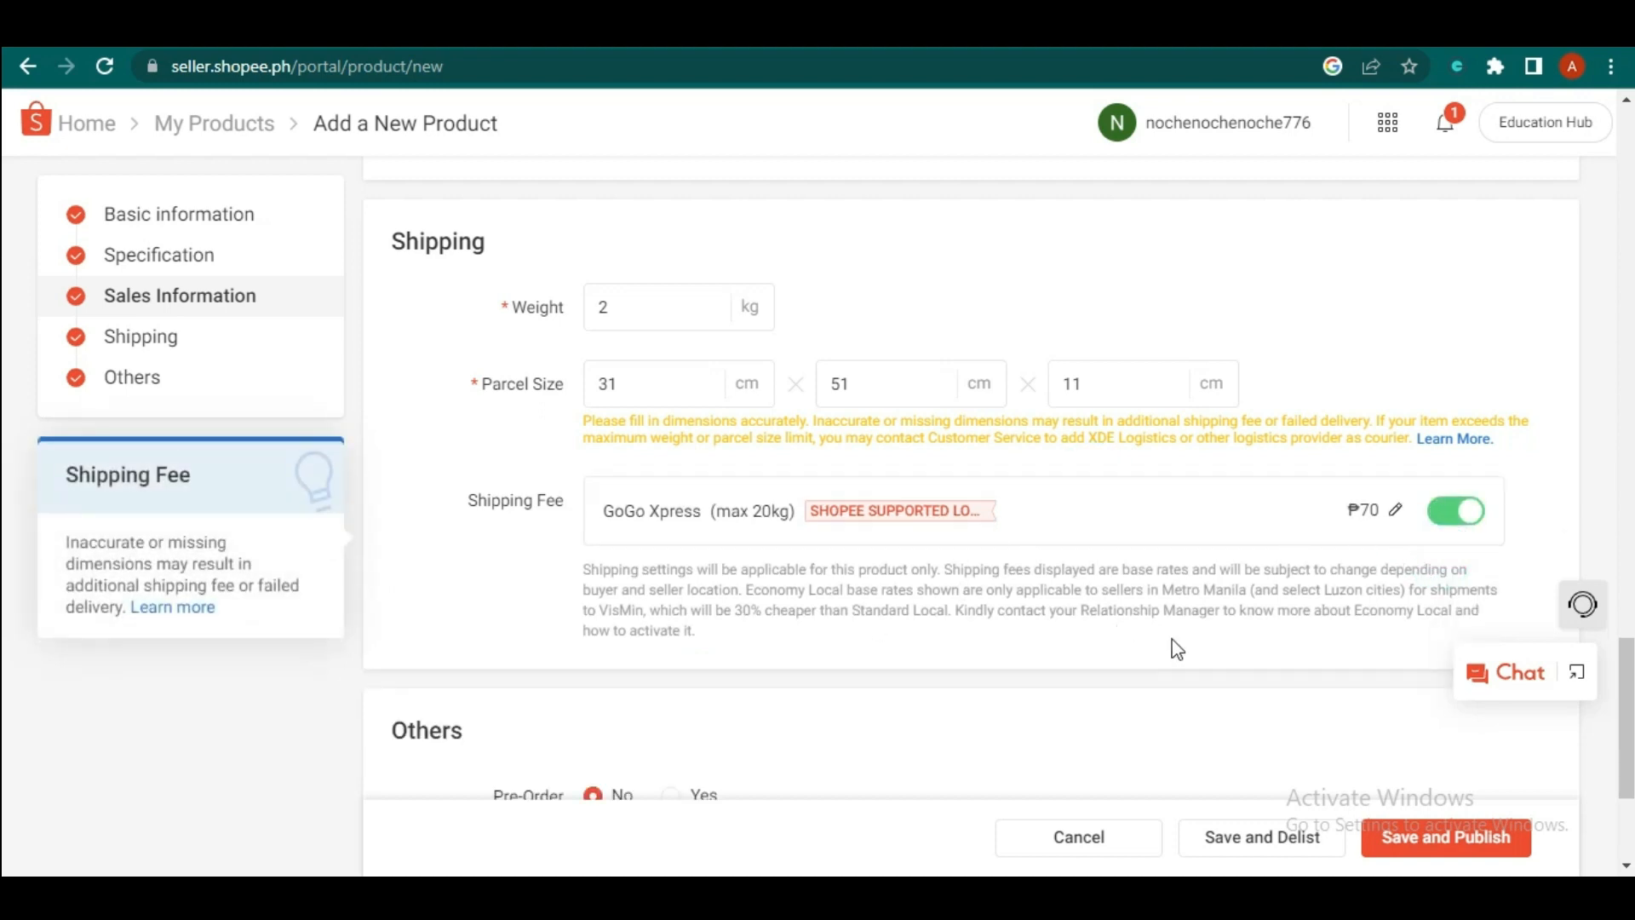
scroll(1194, 649, down, 3)
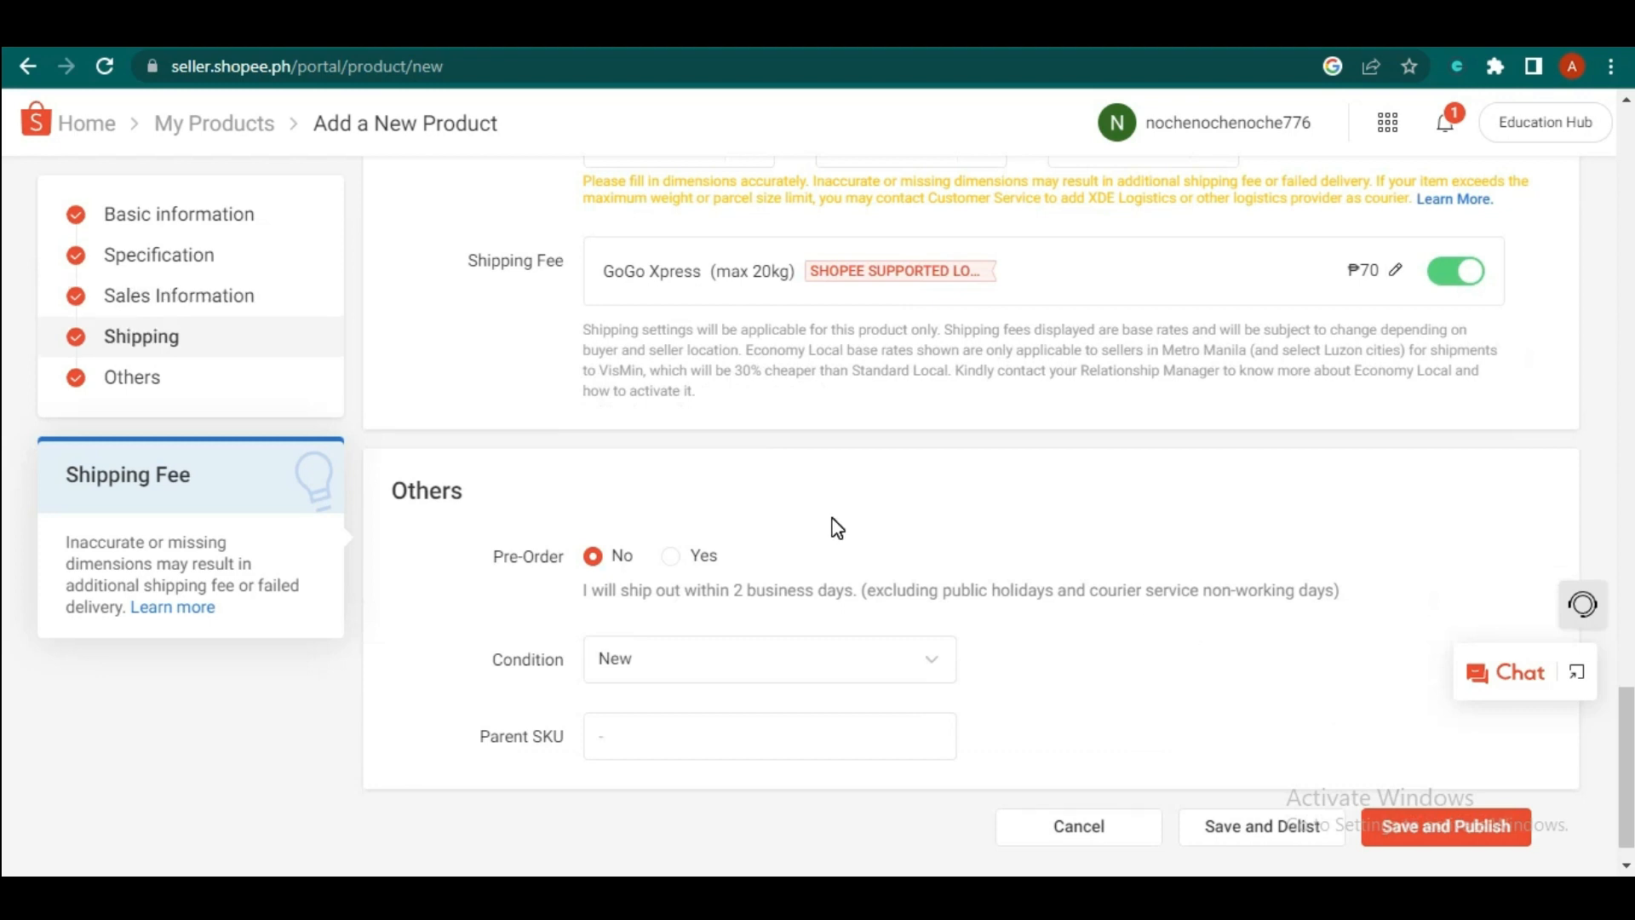
scroll(837, 528, up, 3)
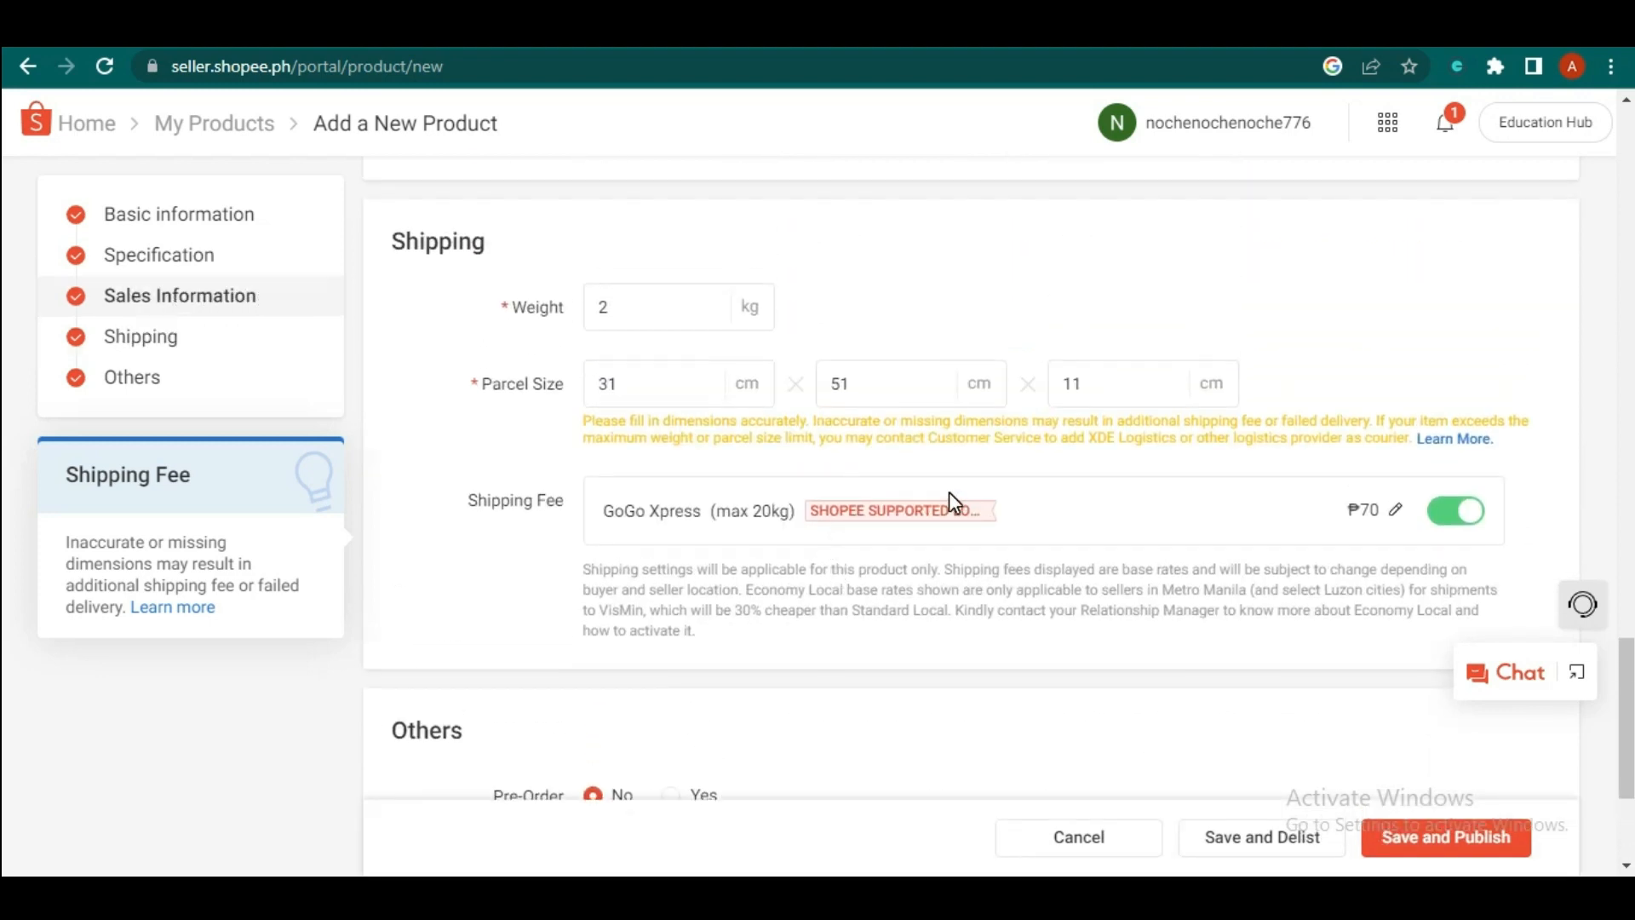
scroll(1077, 530, down, 3)
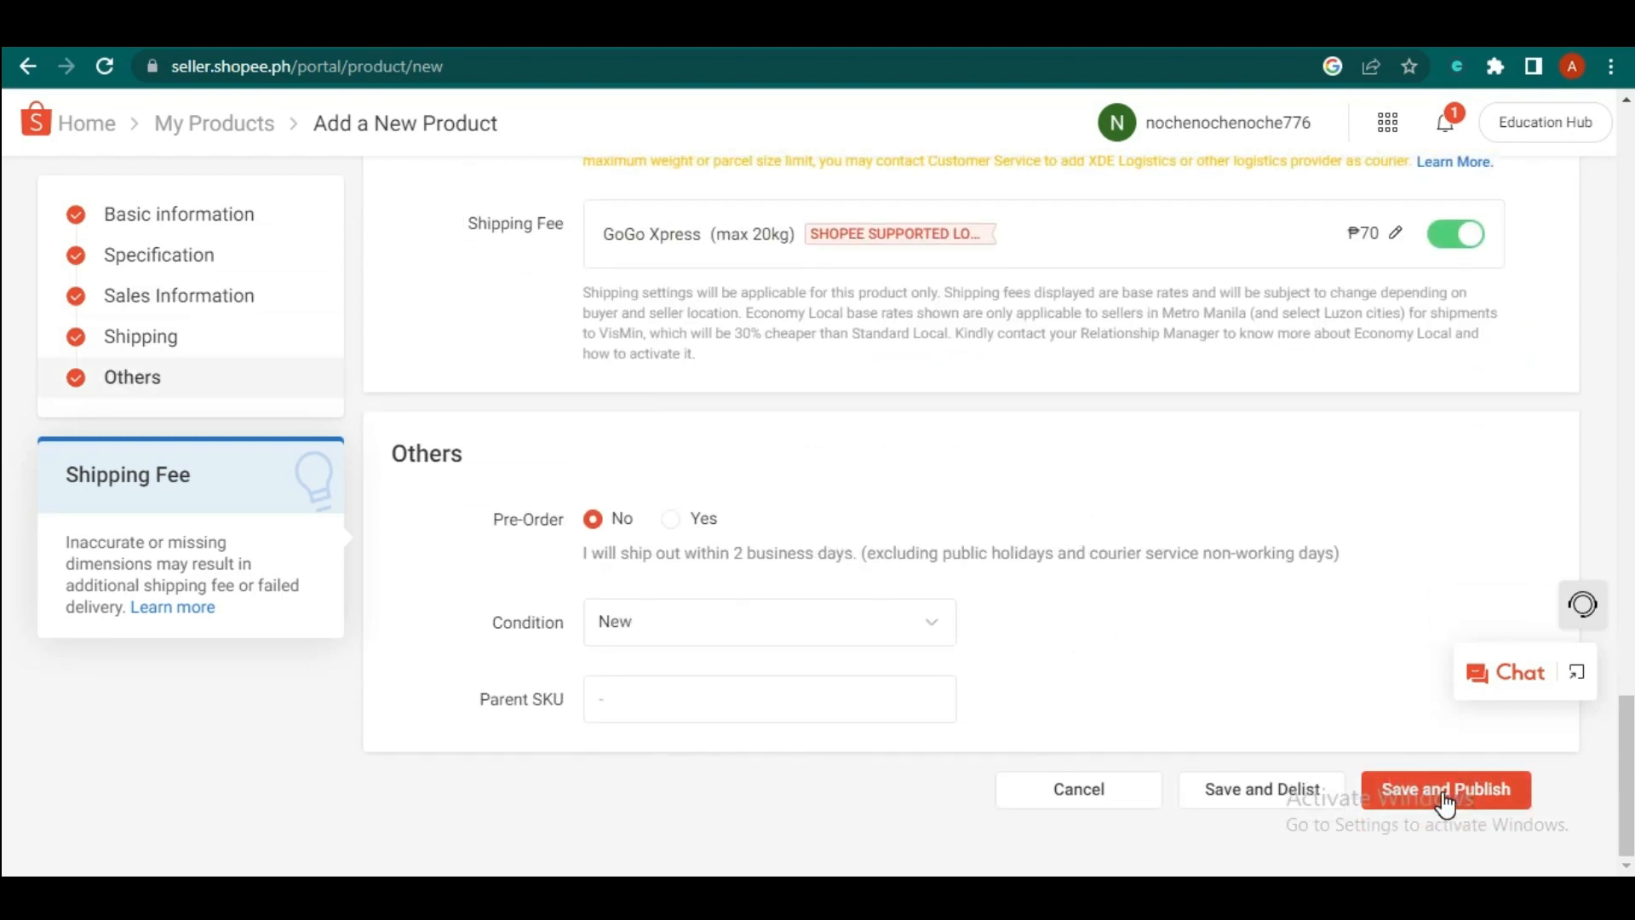
- Upload image 1 for the Midnight Blue variation and image 2 for the Sunrise Pink variation from the Downloads folder
scroll(1176, 555, up, 8)
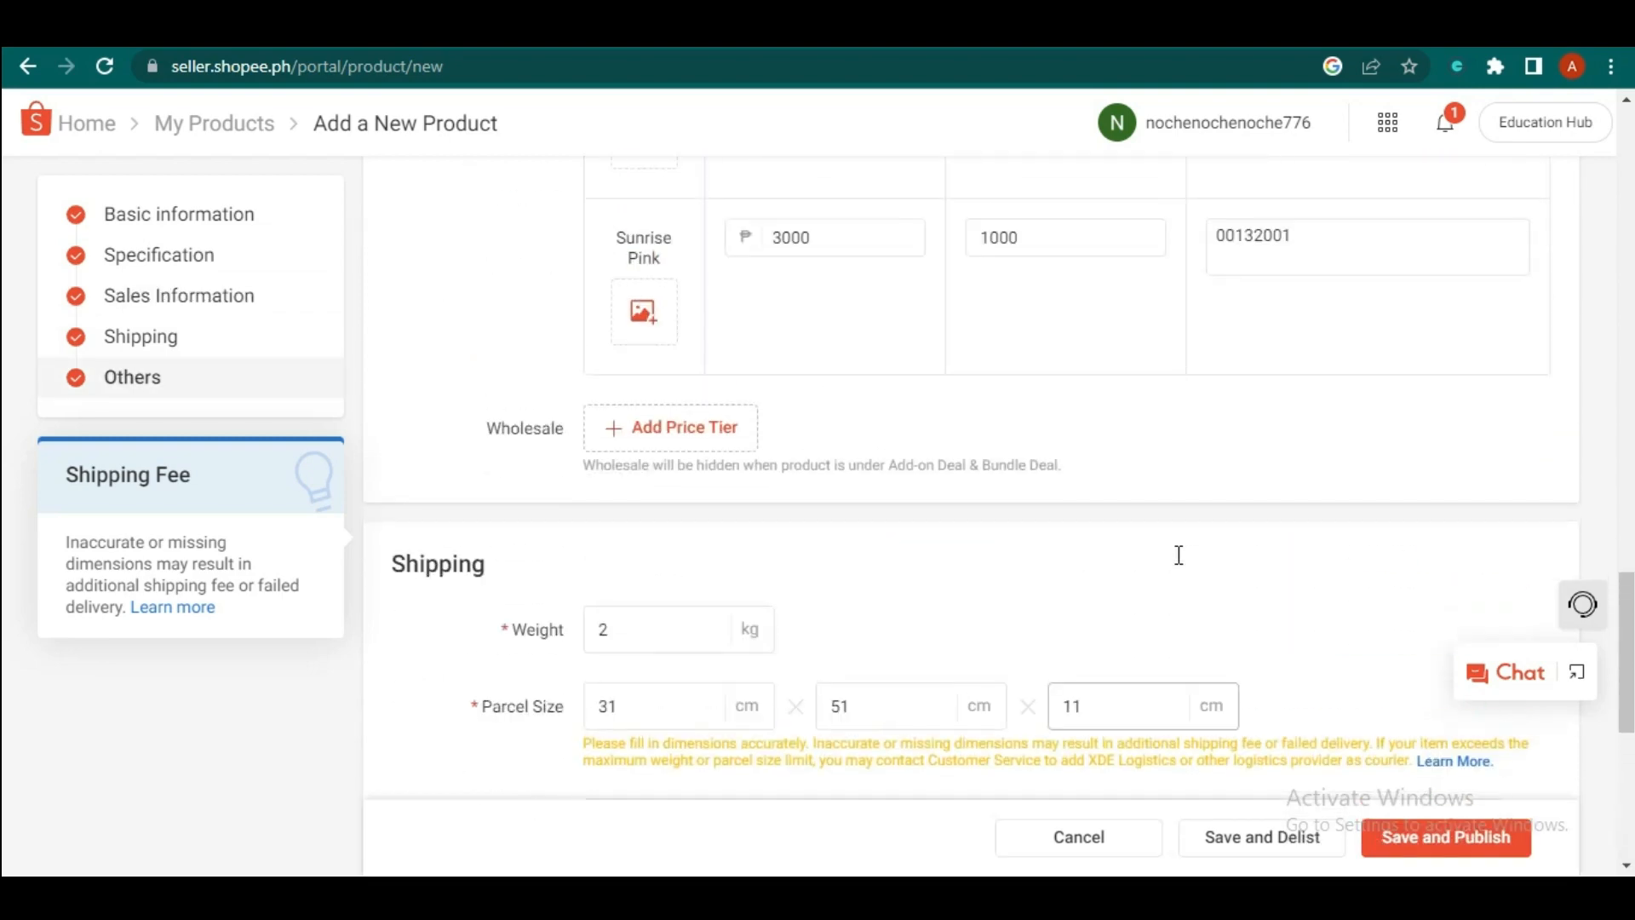
scroll(1179, 568, up, 3)
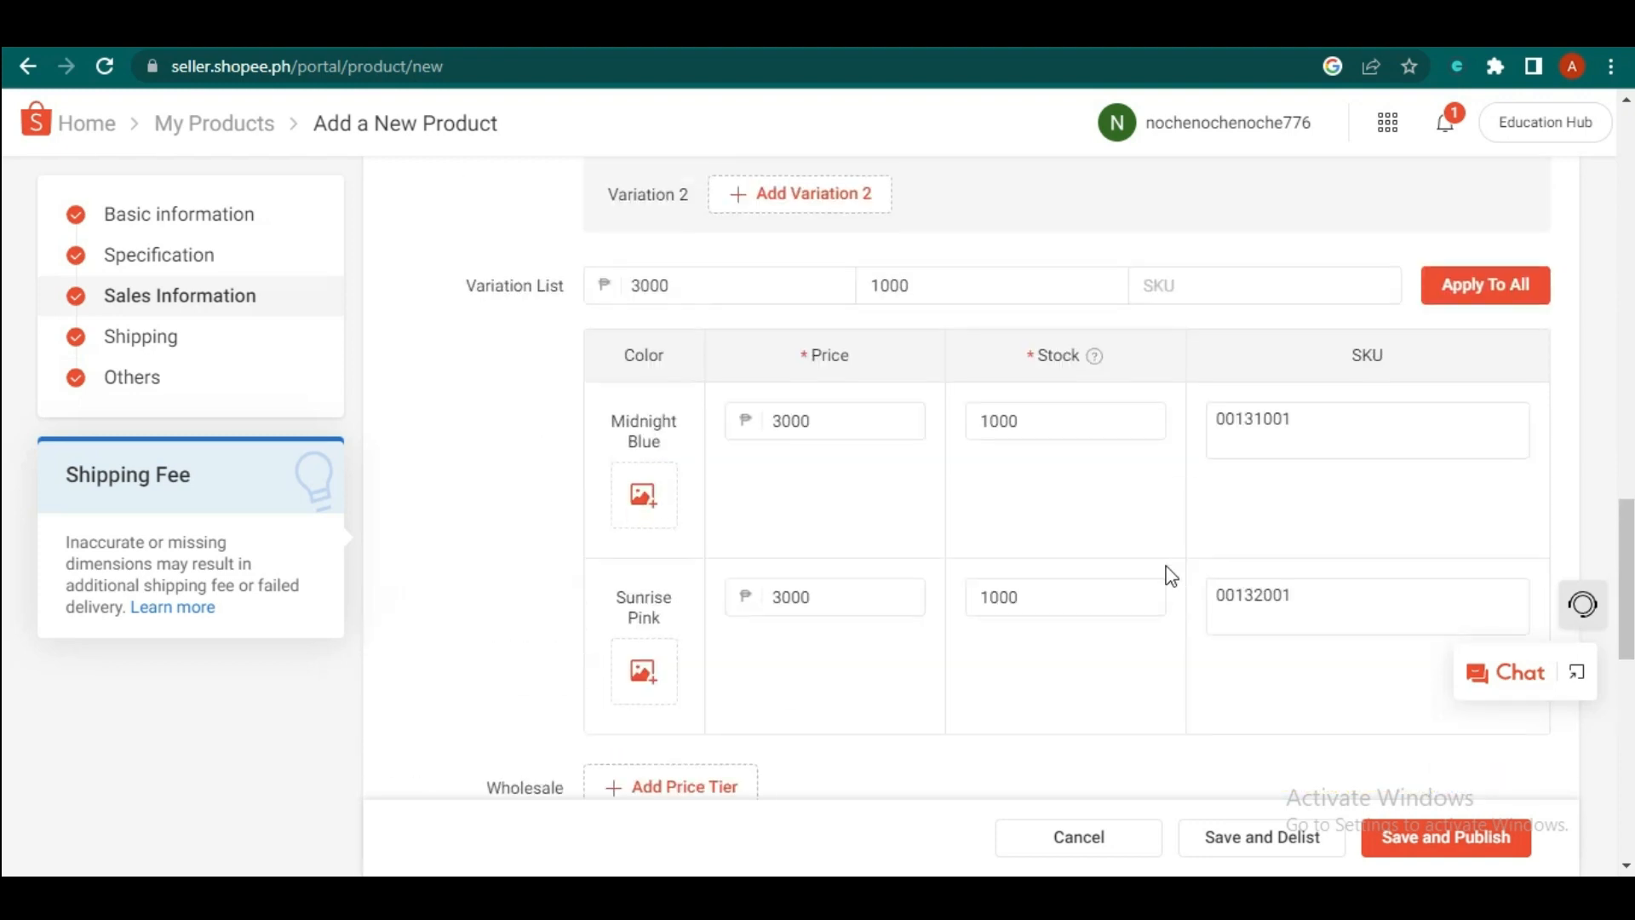
click(657, 508)
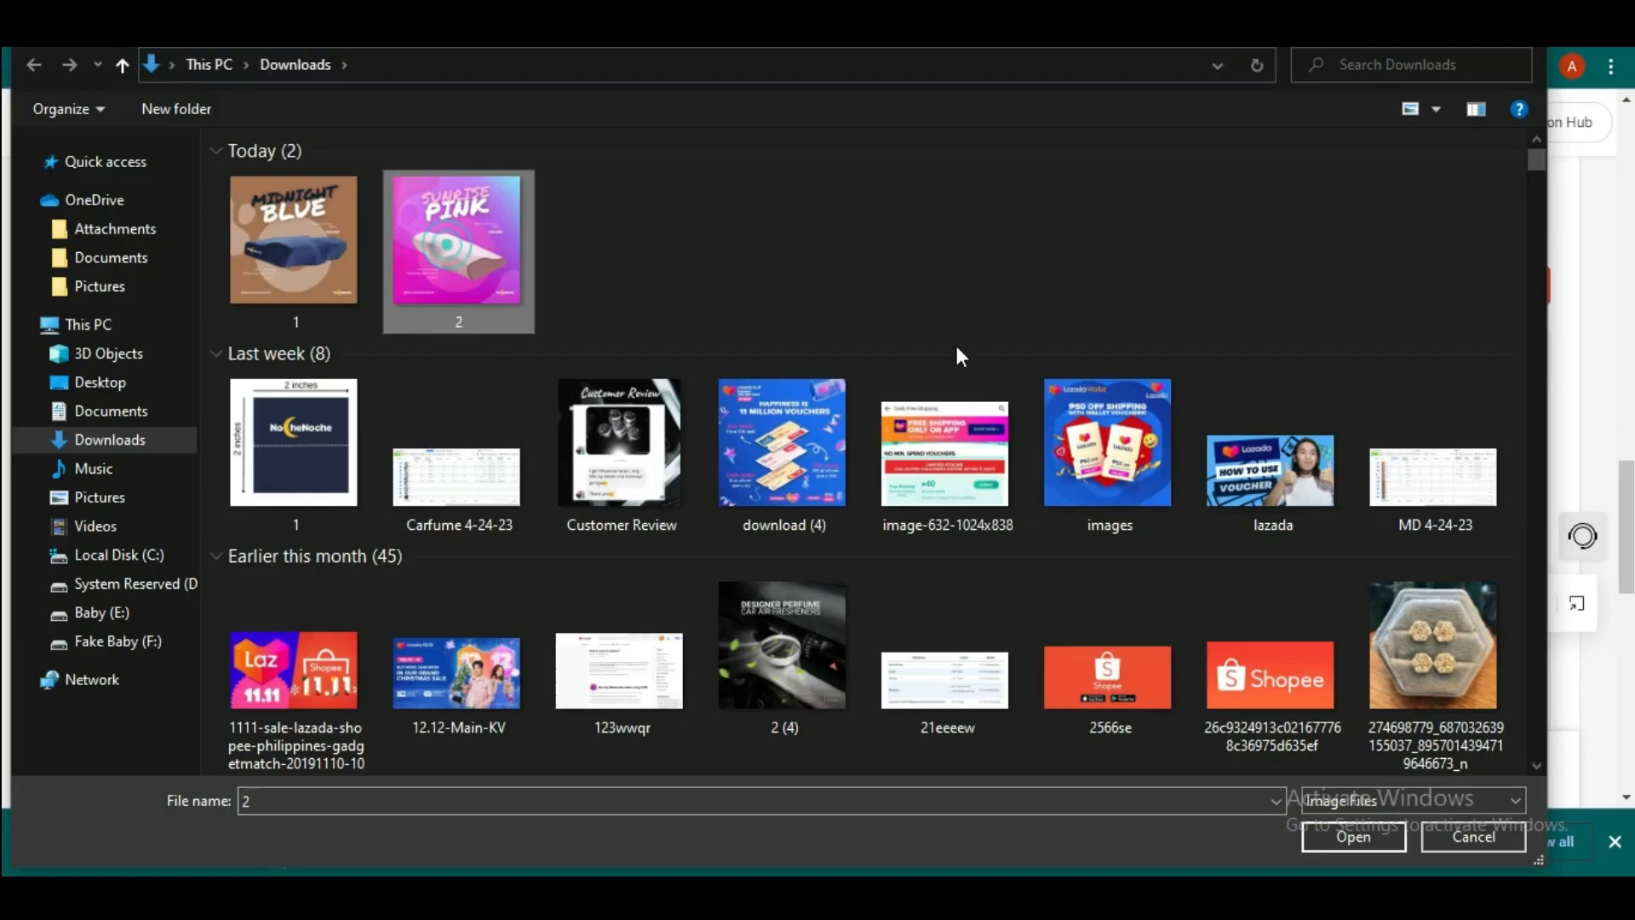
double_click(458, 268)
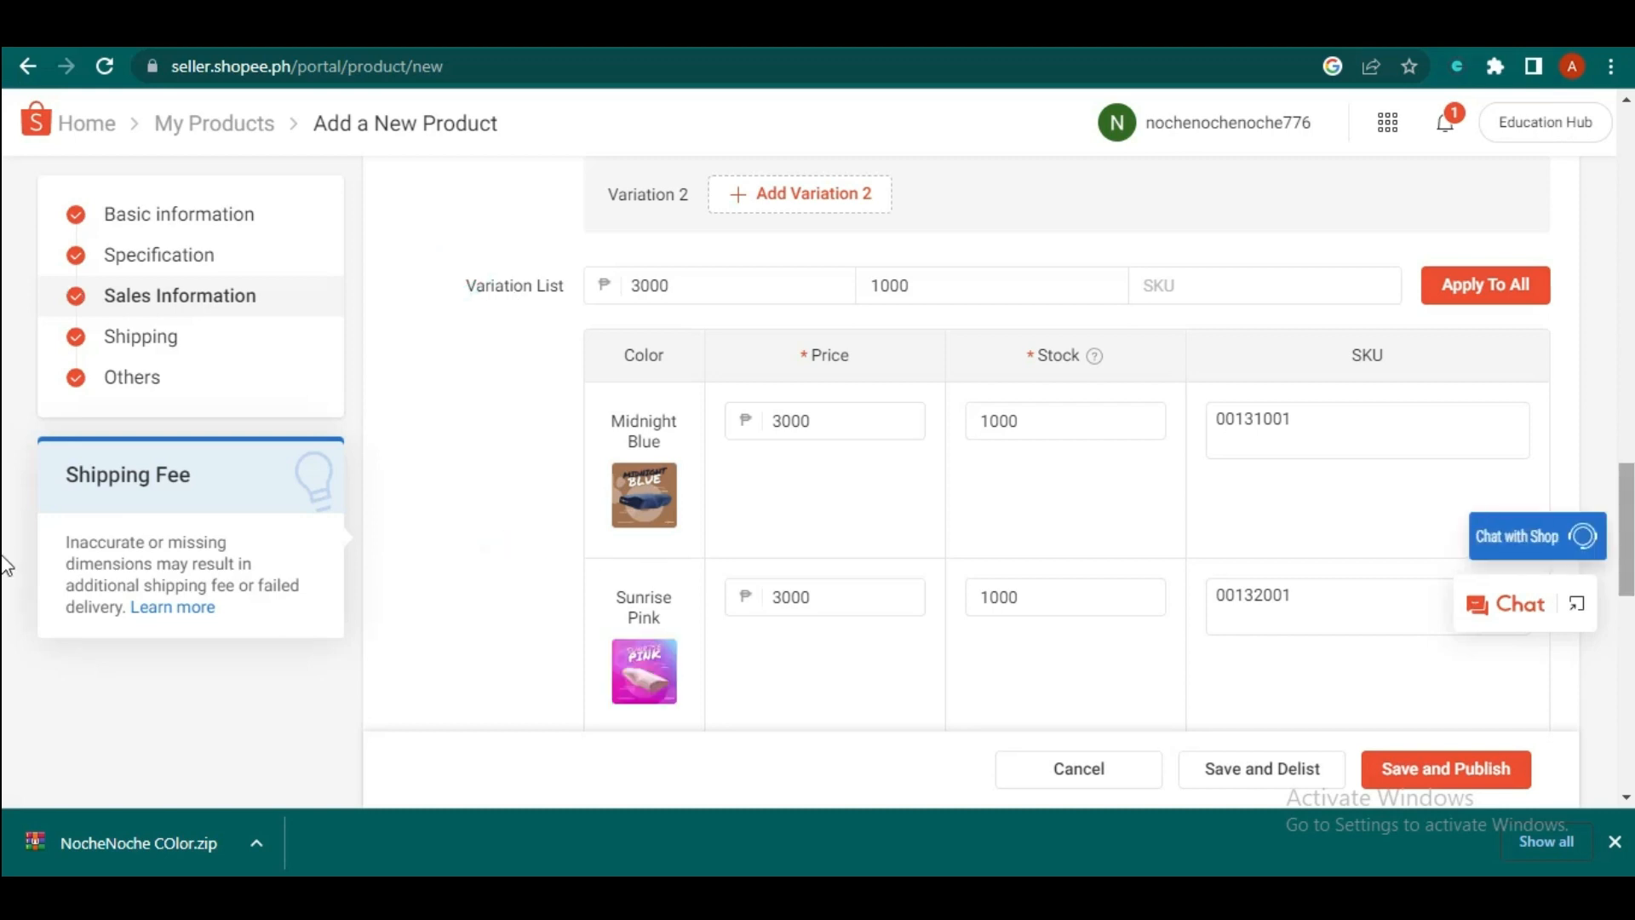
- Save and publish the pillow listing, and check its entry in the product list
drag(1627, 539, 1627, 707)
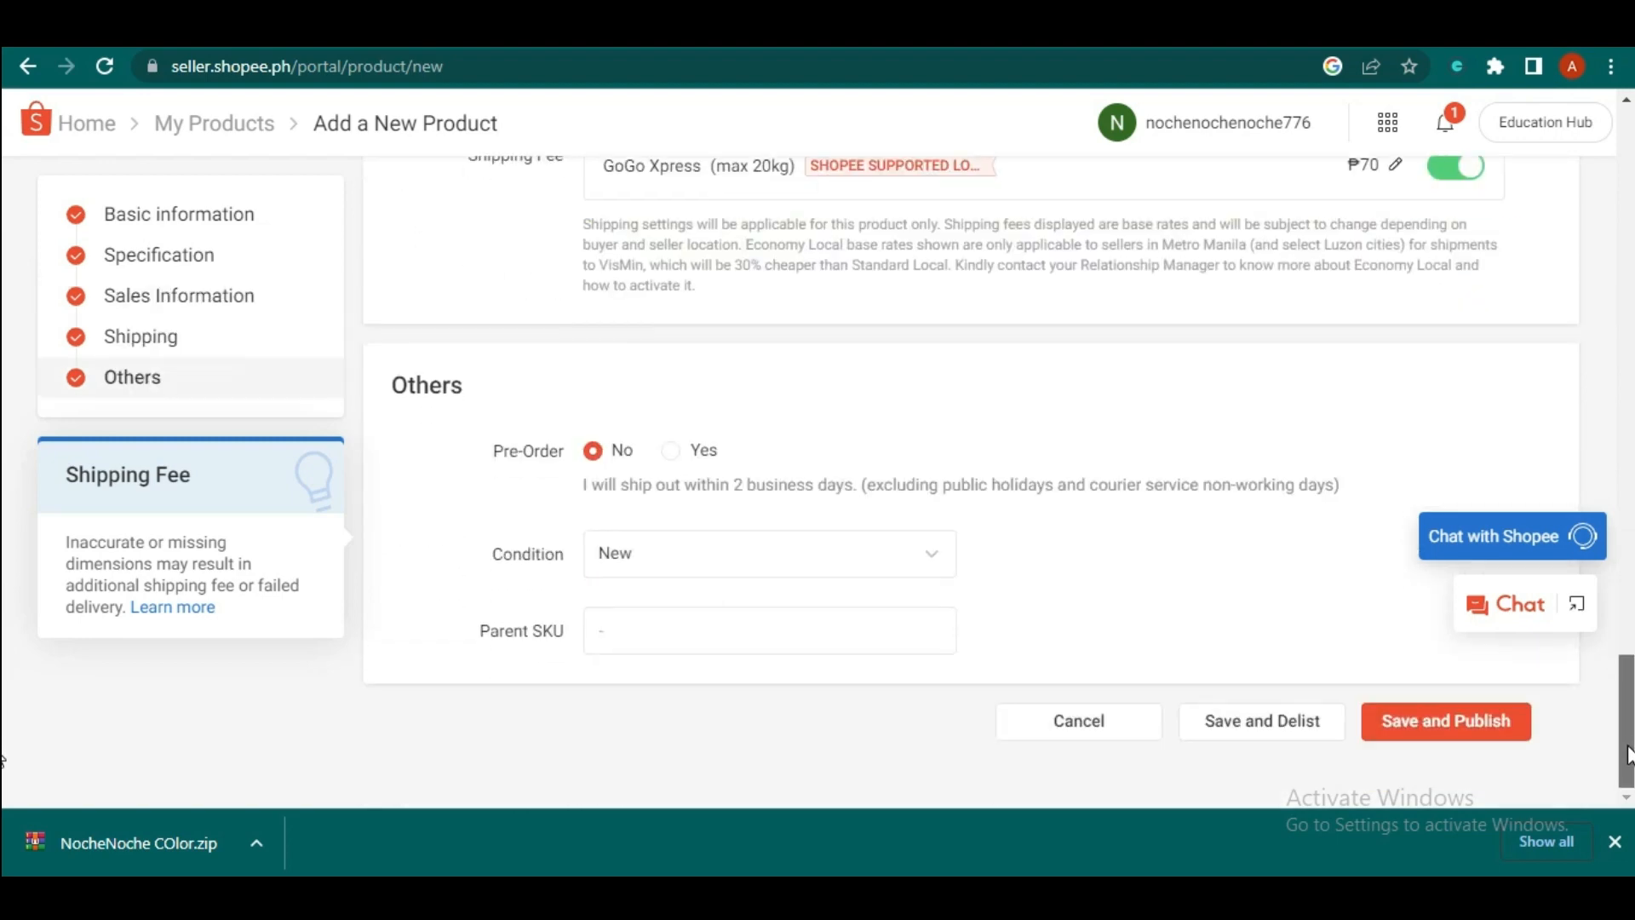
click(1472, 731)
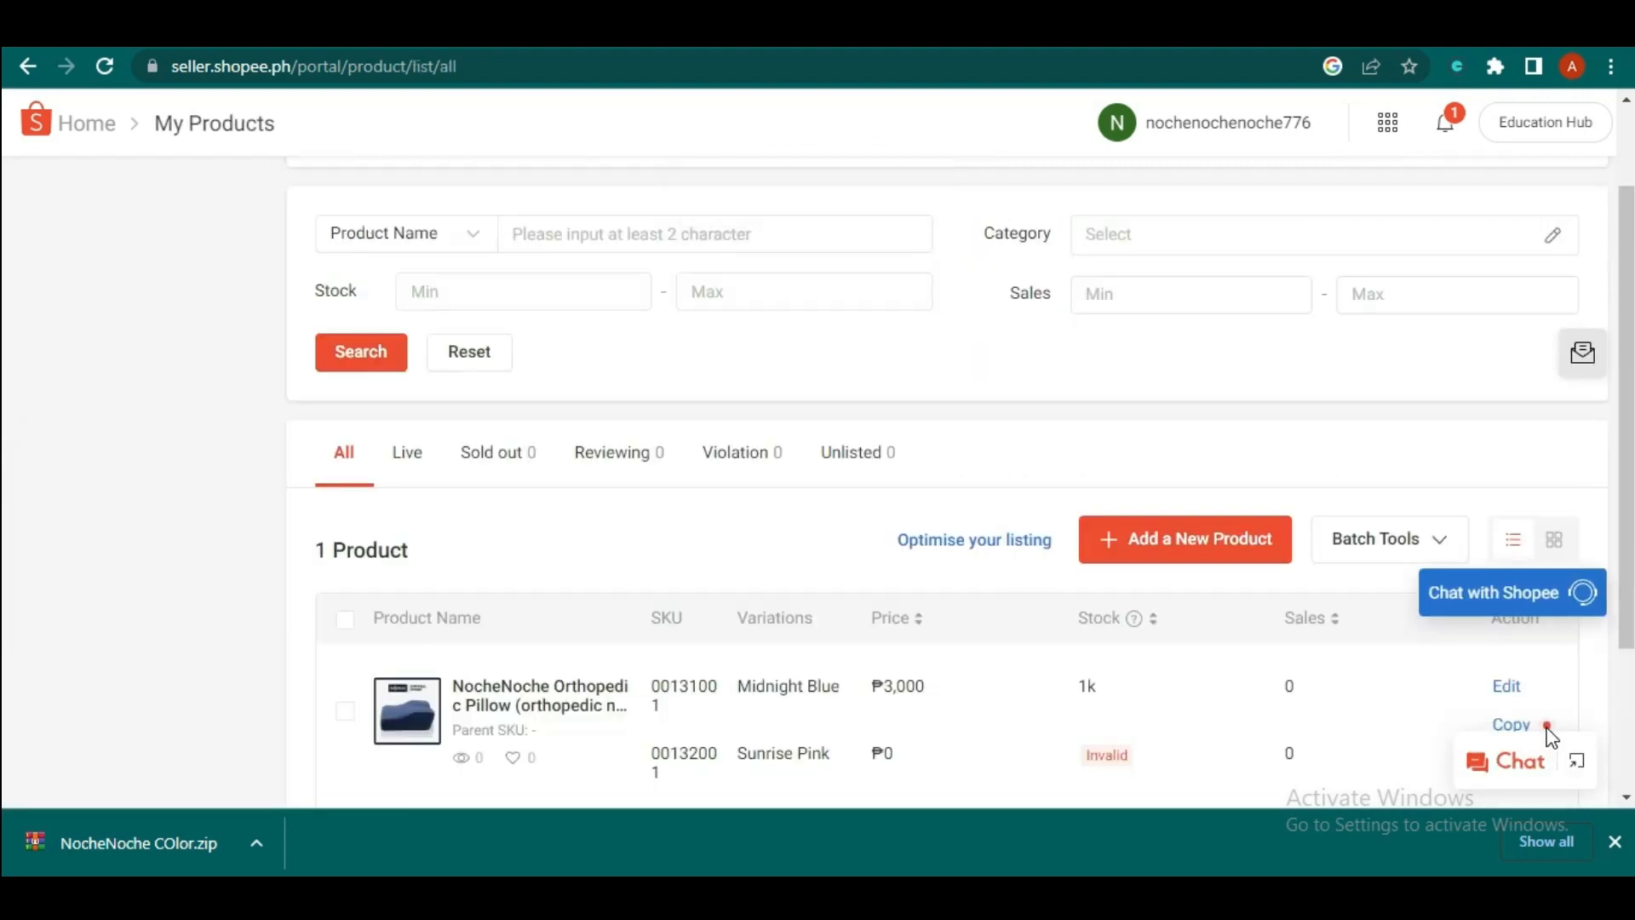
scroll(681, 511, down, 2)
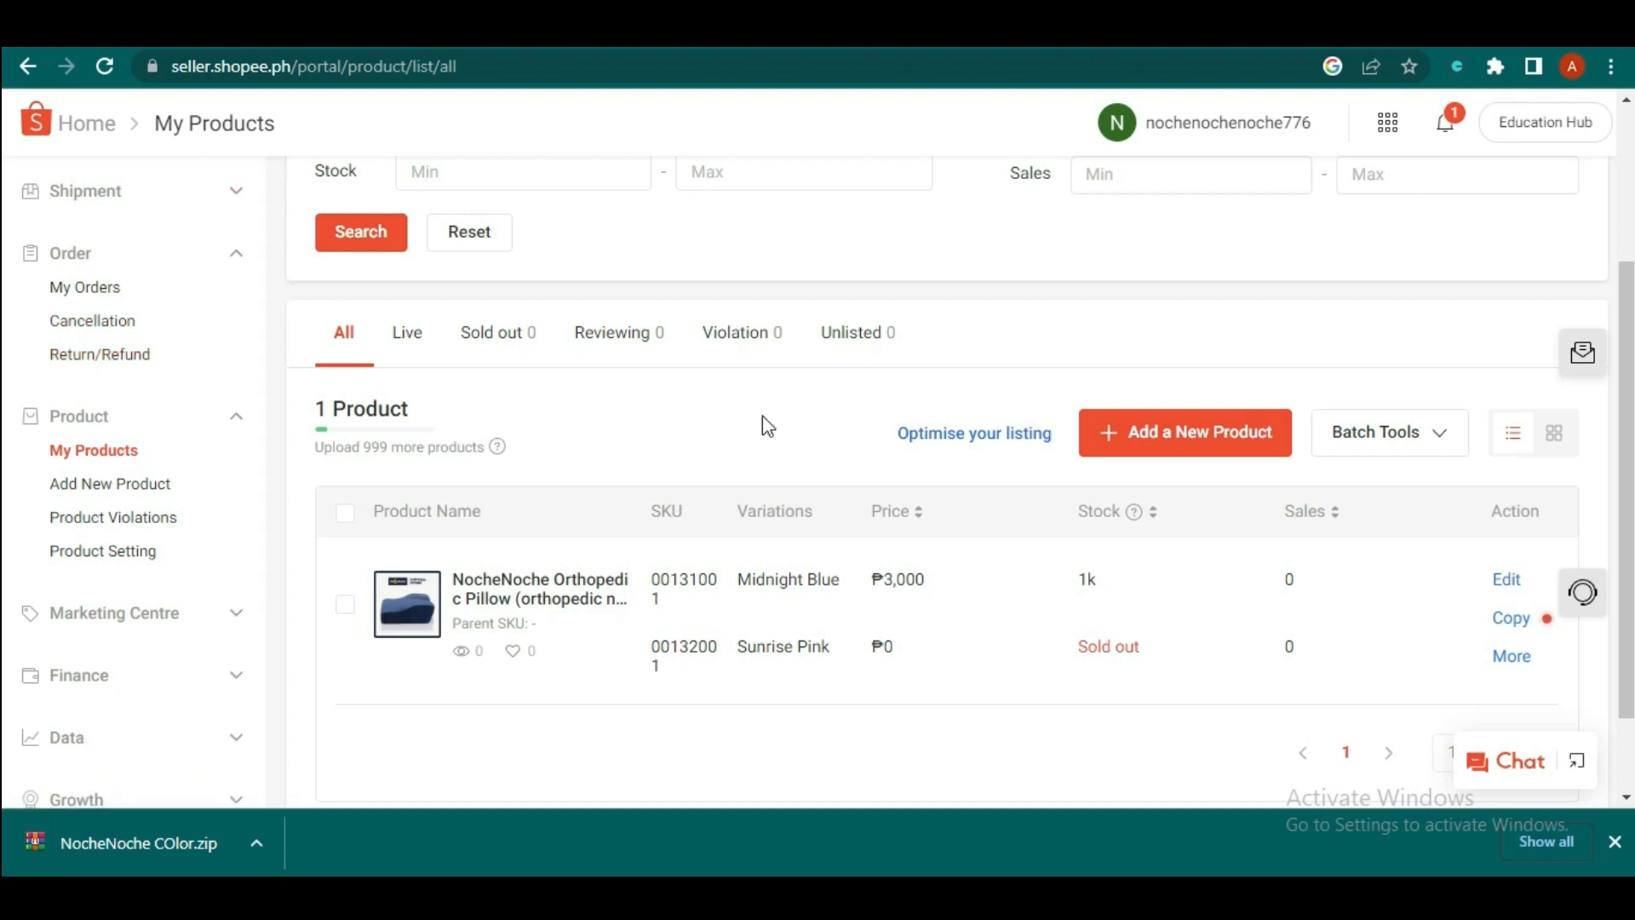
scroll(1065, 366, up, 2)
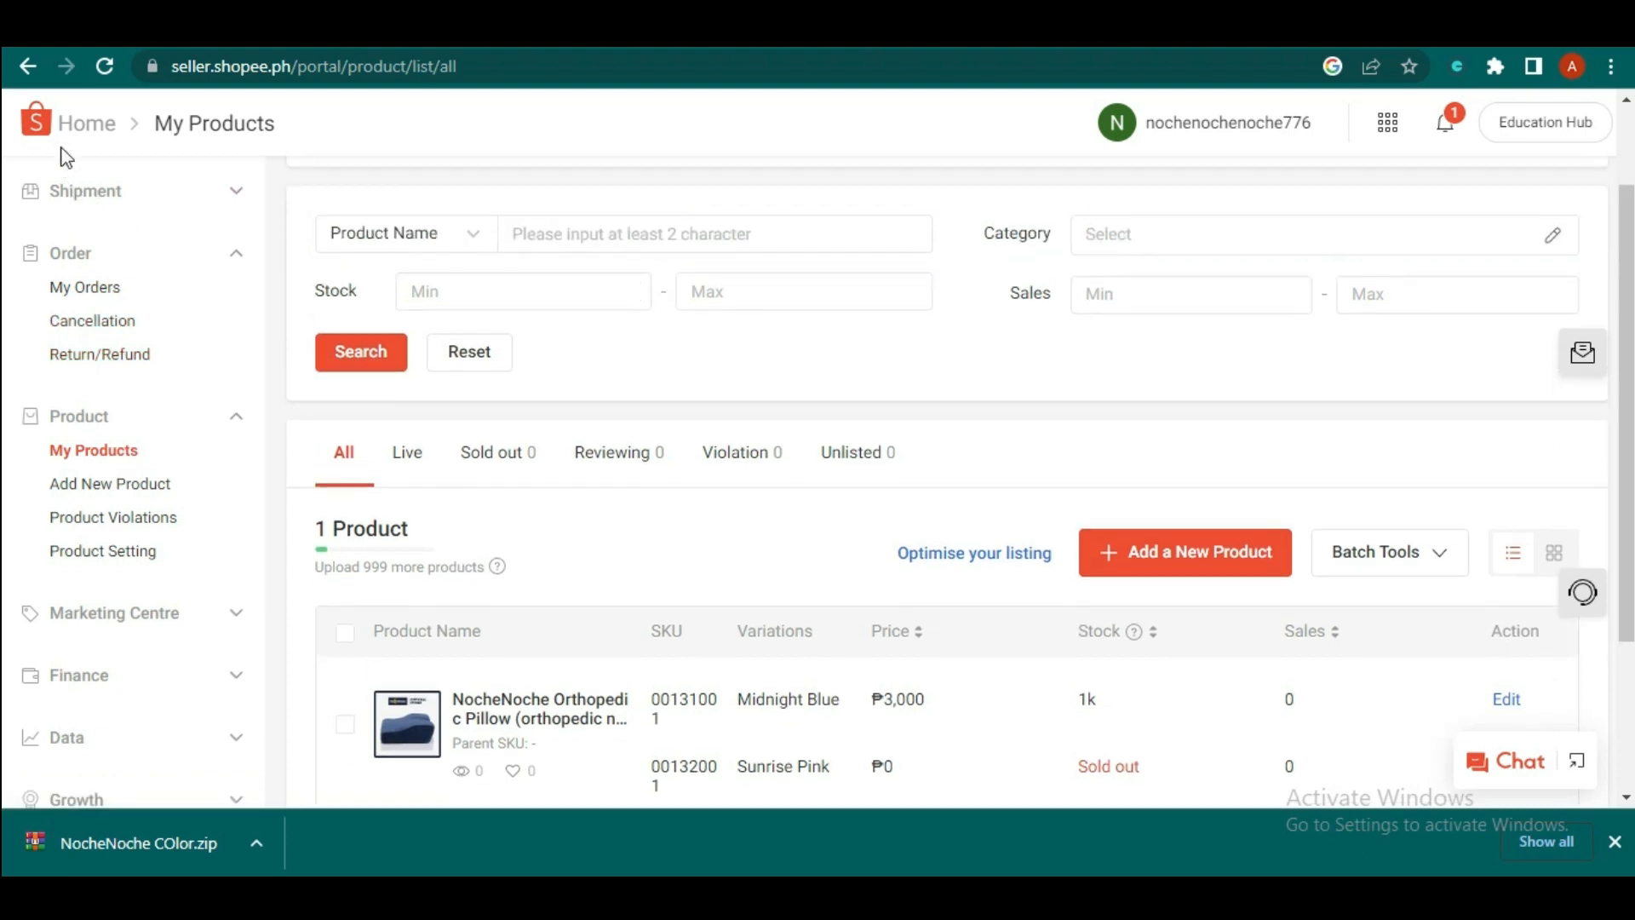
- Return to the Seller Centre home page, dismiss the SIM registration advisory and close the browser's download bar
click(82, 128)
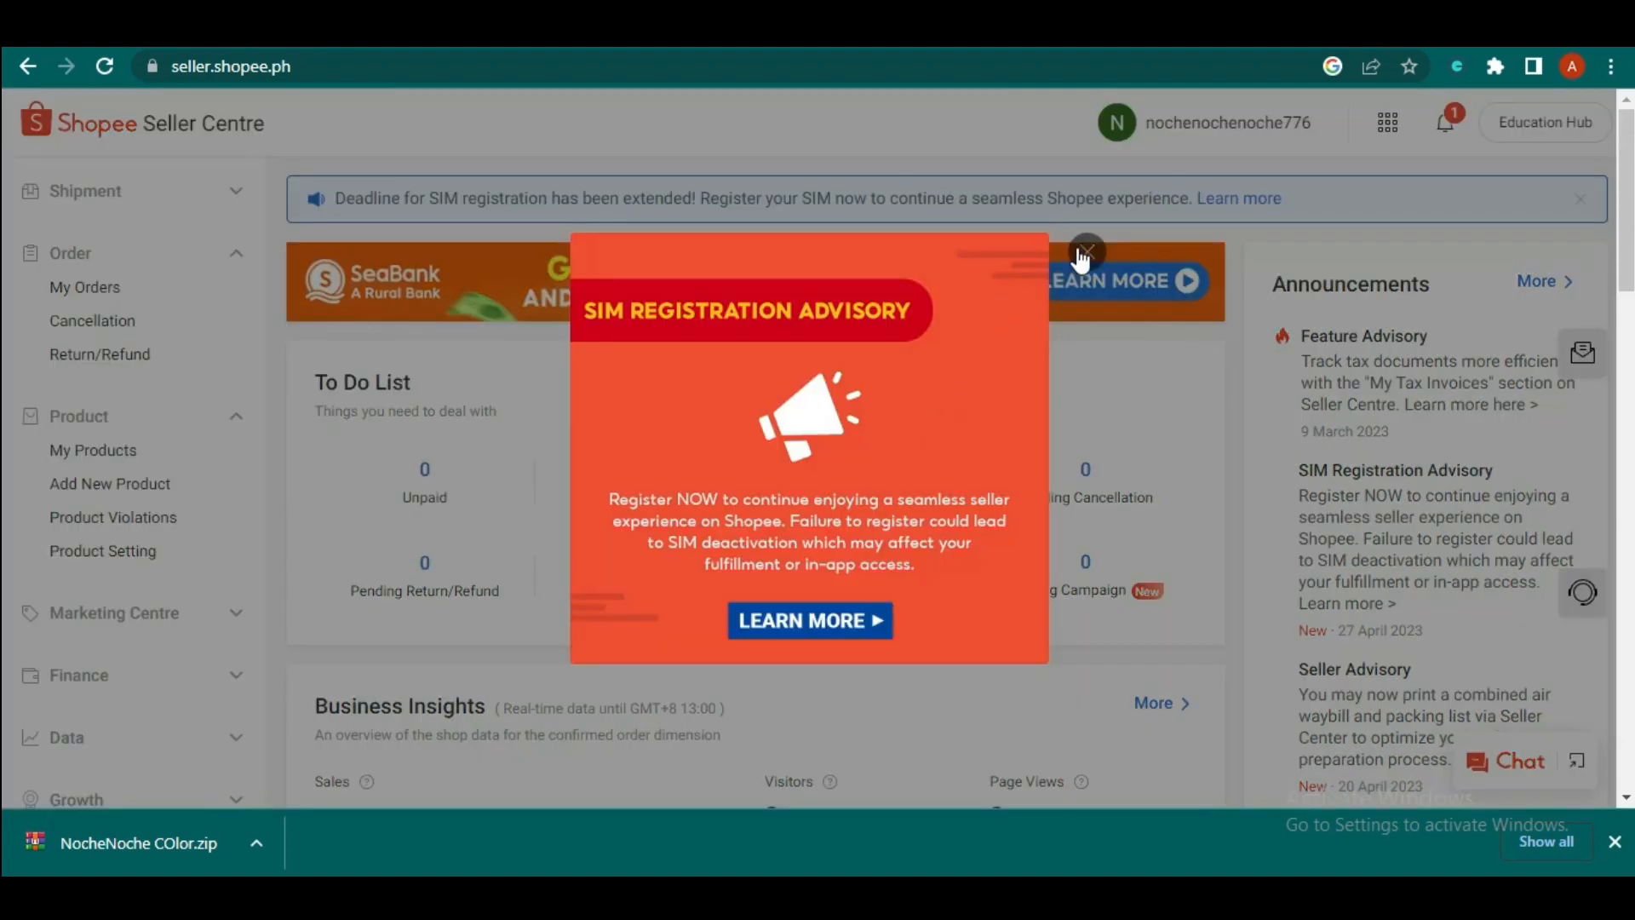
click(1086, 252)
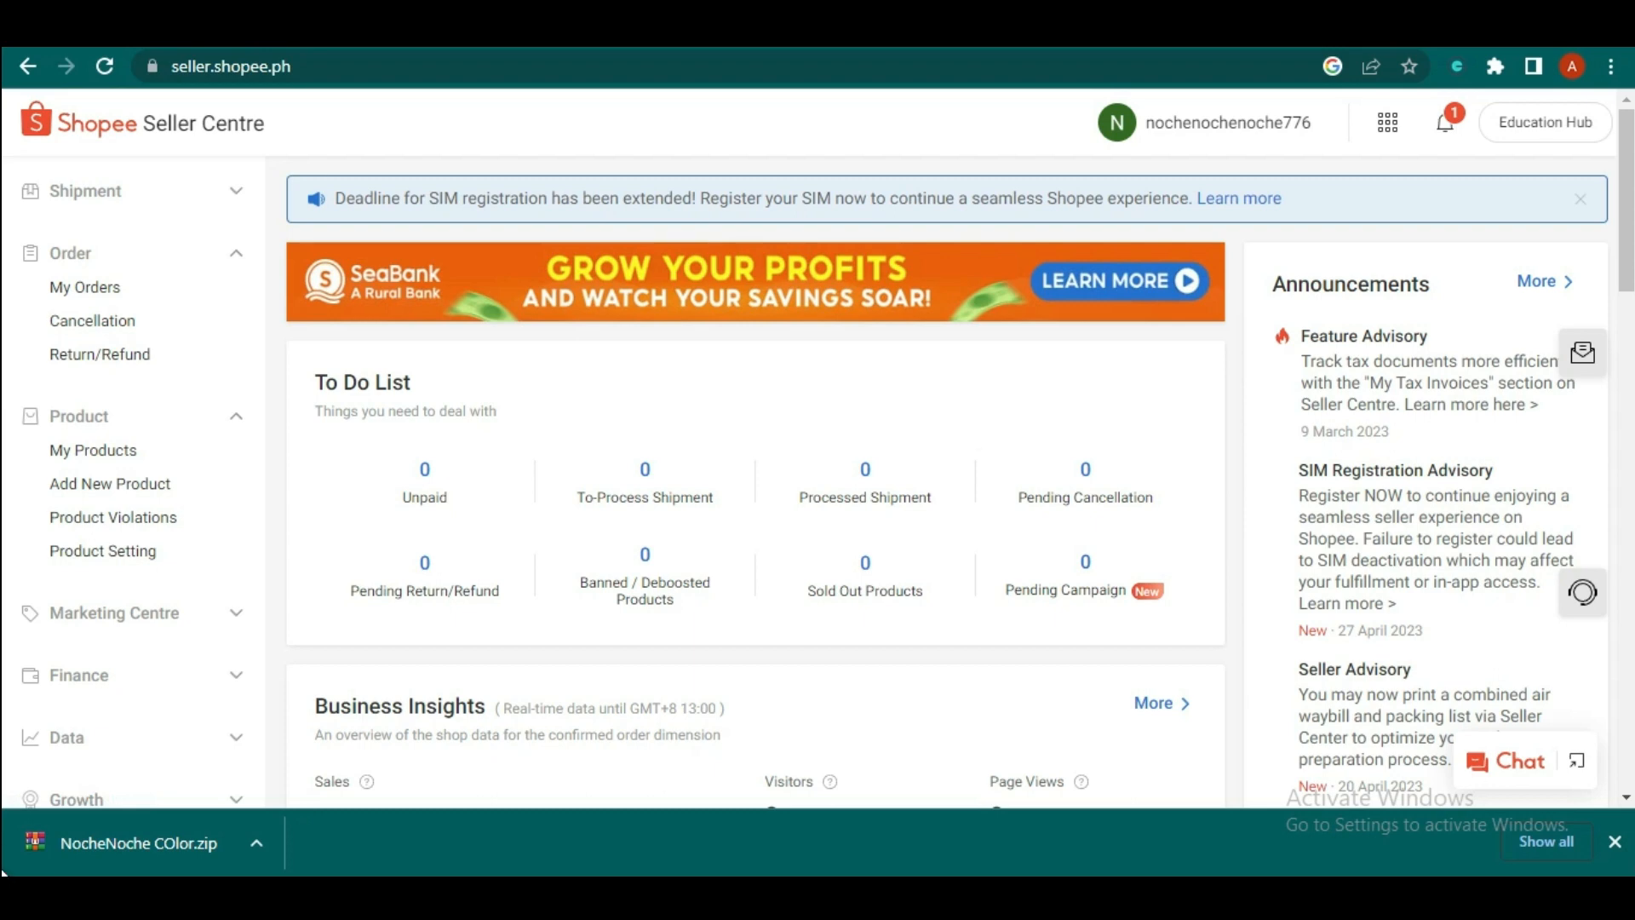
click(1615, 841)
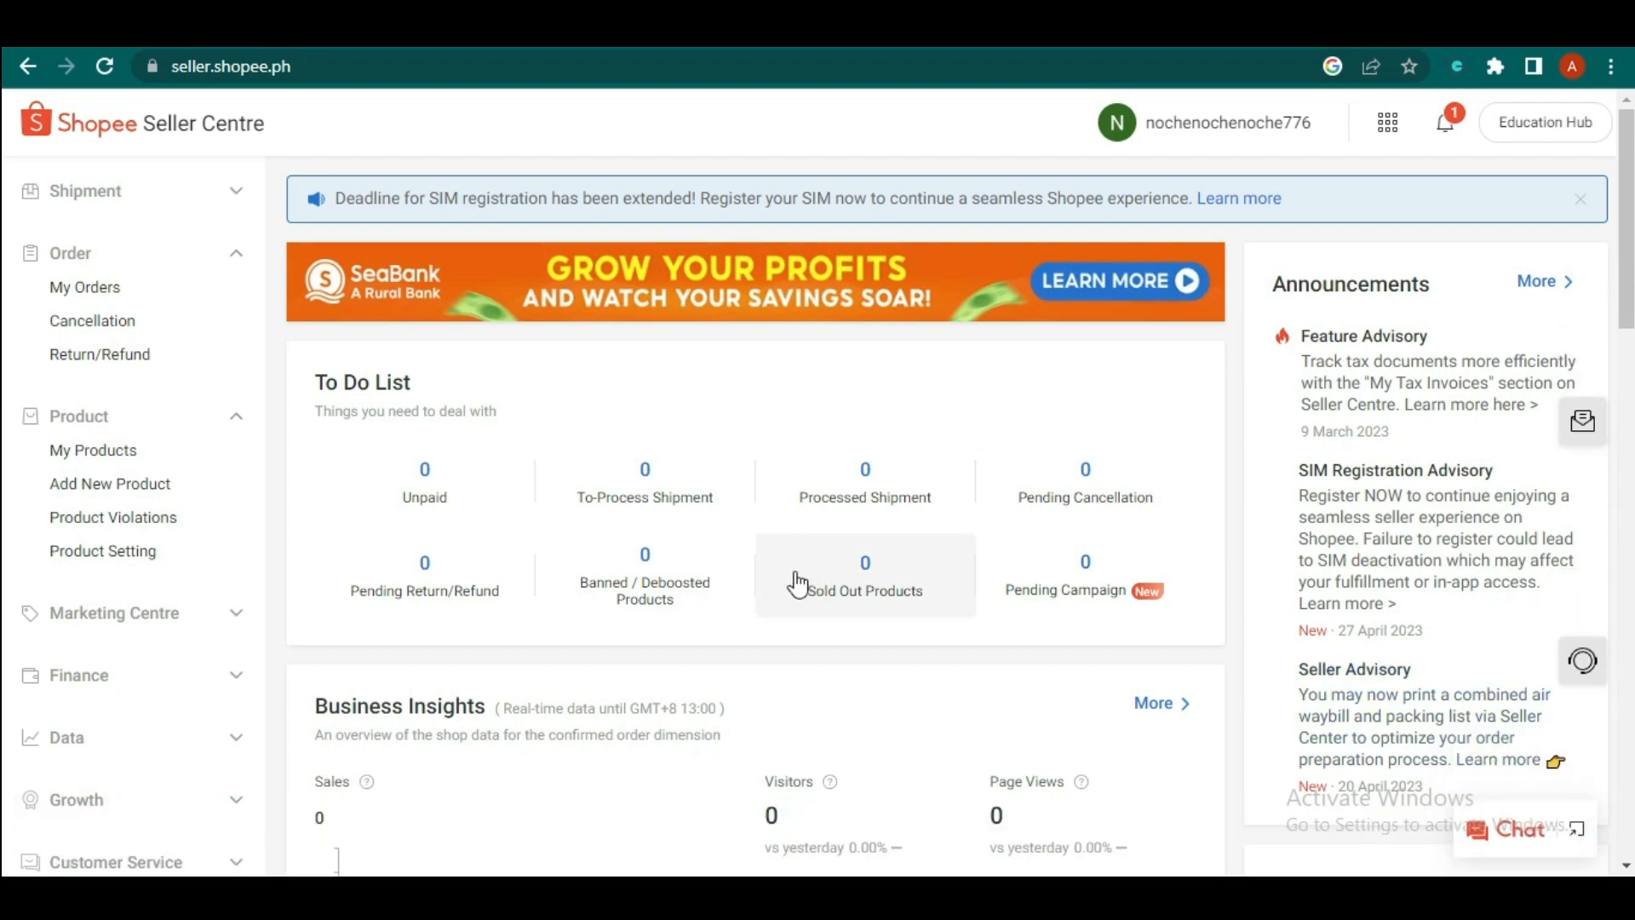